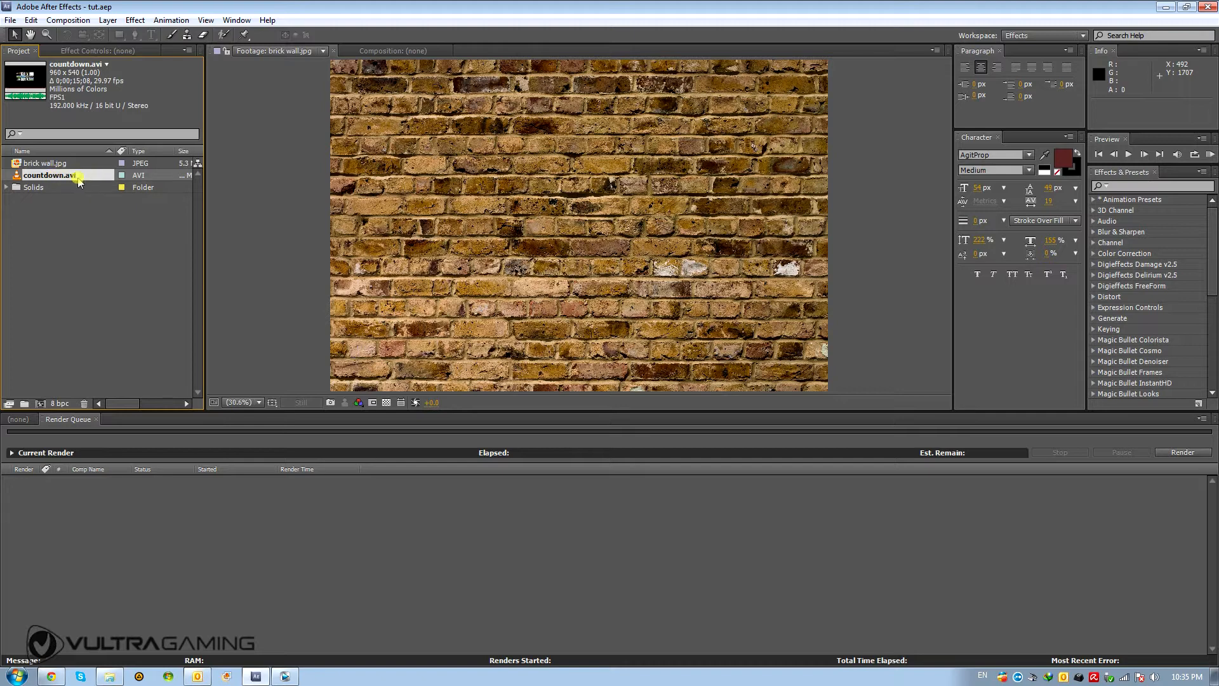
- Create a new composition named outro with the HDTV 1080 29.97 preset and a duration of 0;00;12;00
left_click(334, 52)
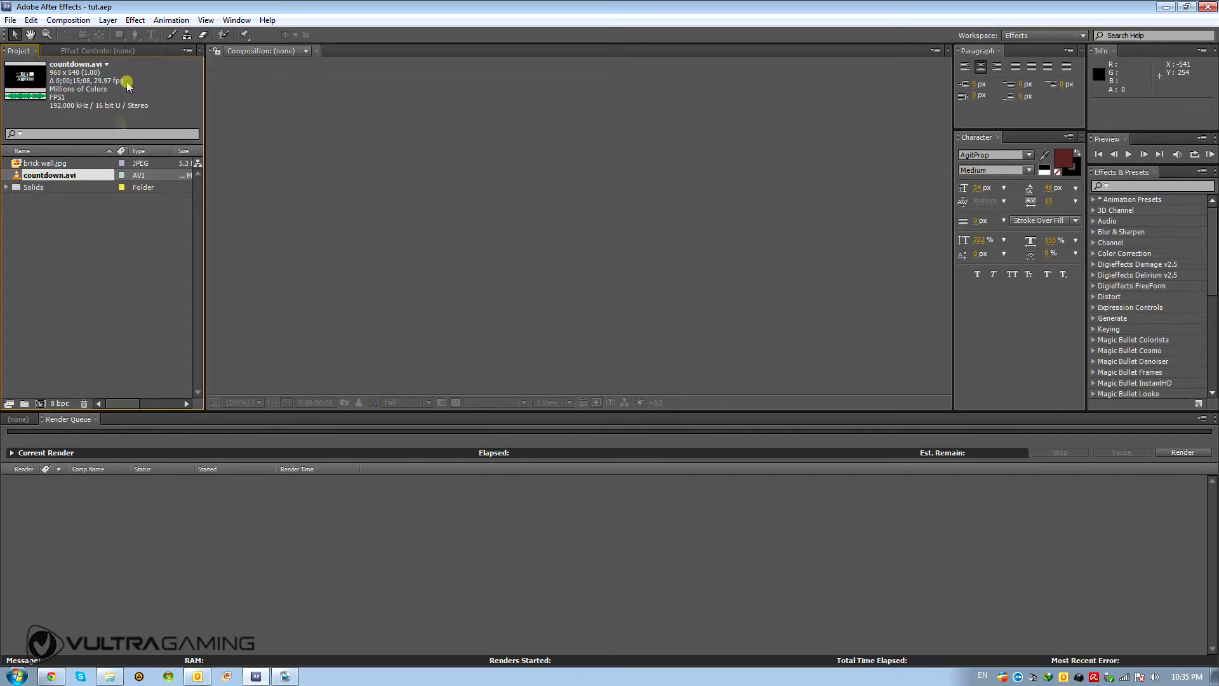
left_click(68, 19)
left_click(82, 33)
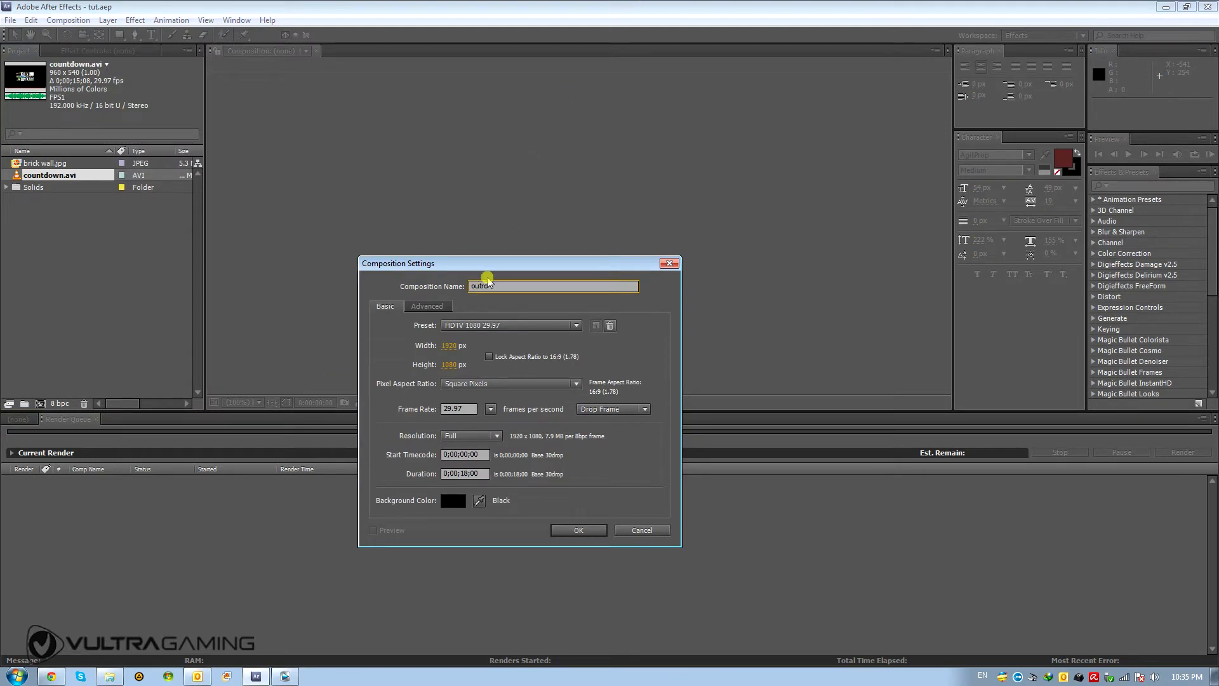
left_click(464, 474)
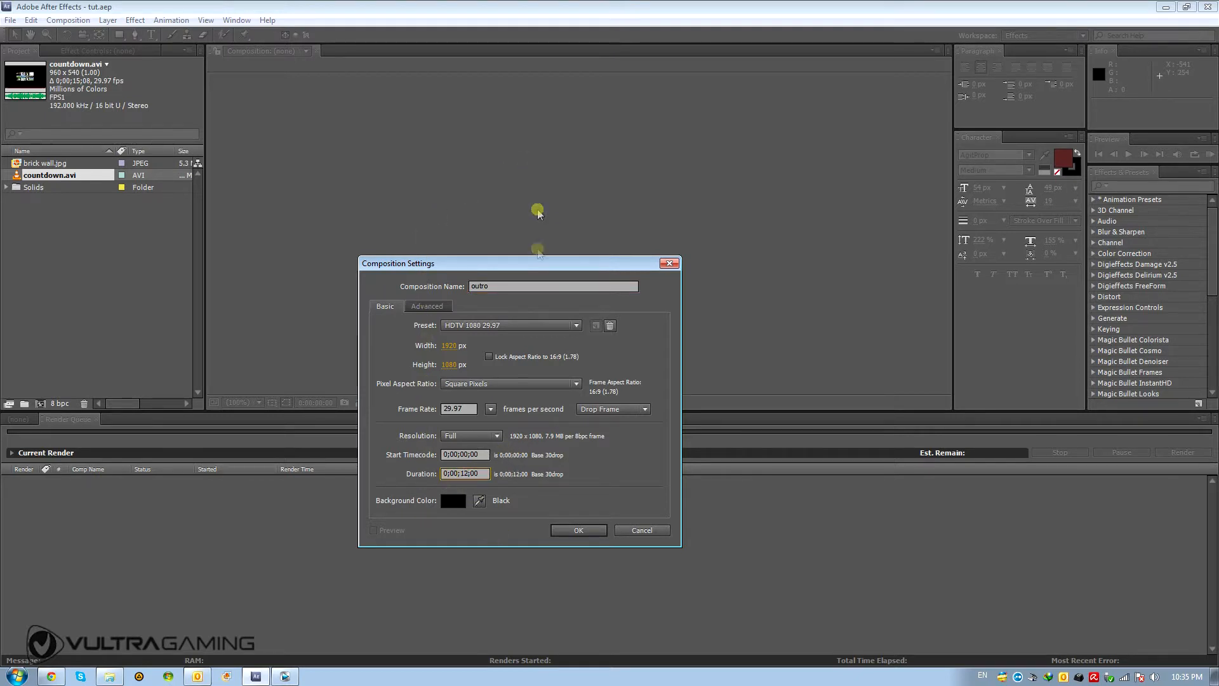
left_click(580, 533)
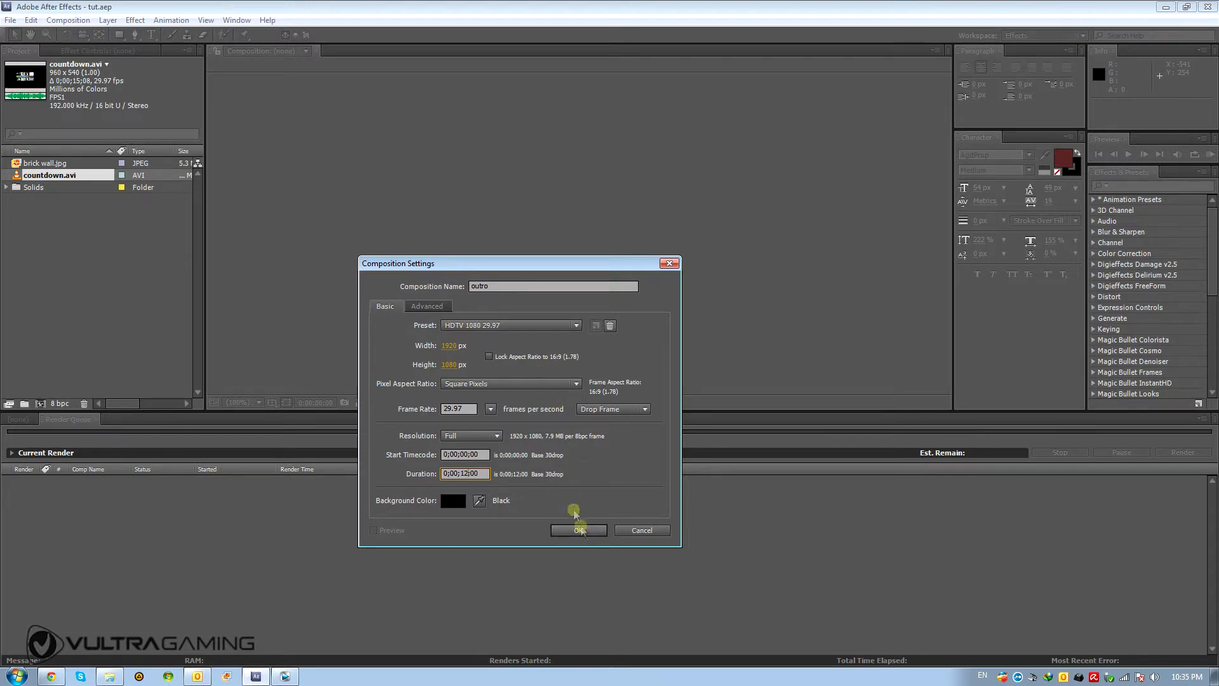
left_click(579, 530)
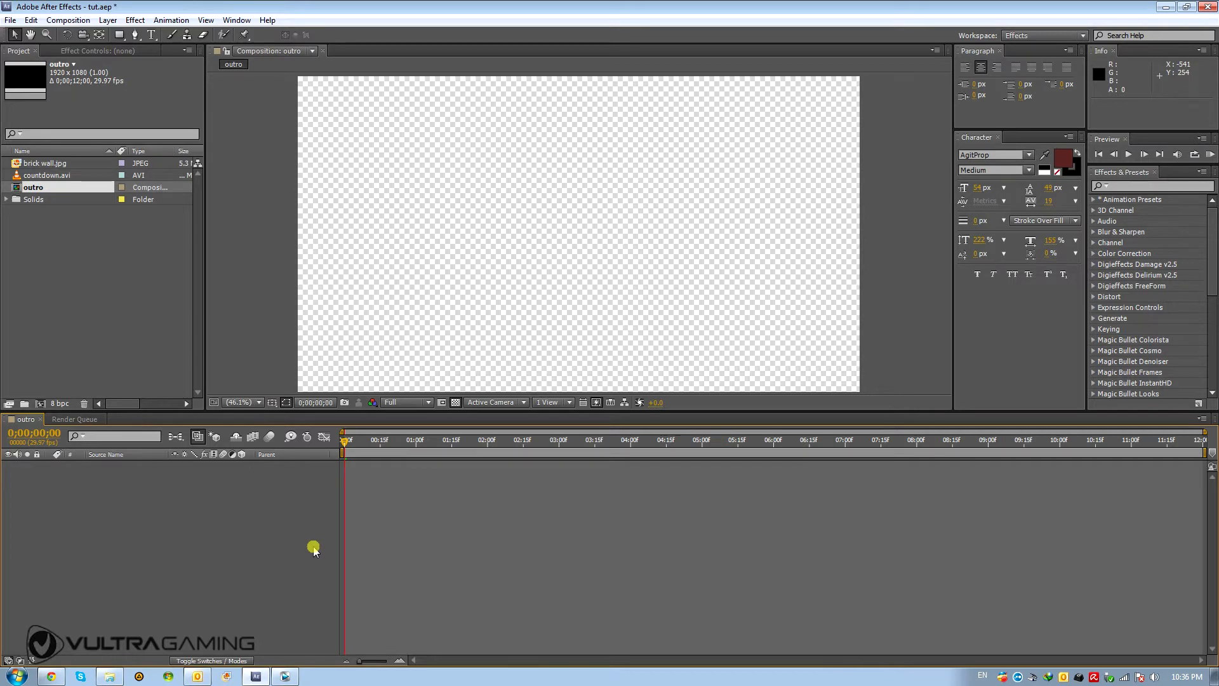
- Add the brick wall.jpg footage as a layer in the outro composition
left_click(67, 166)
left_click_drag(54, 165, 148, 538)
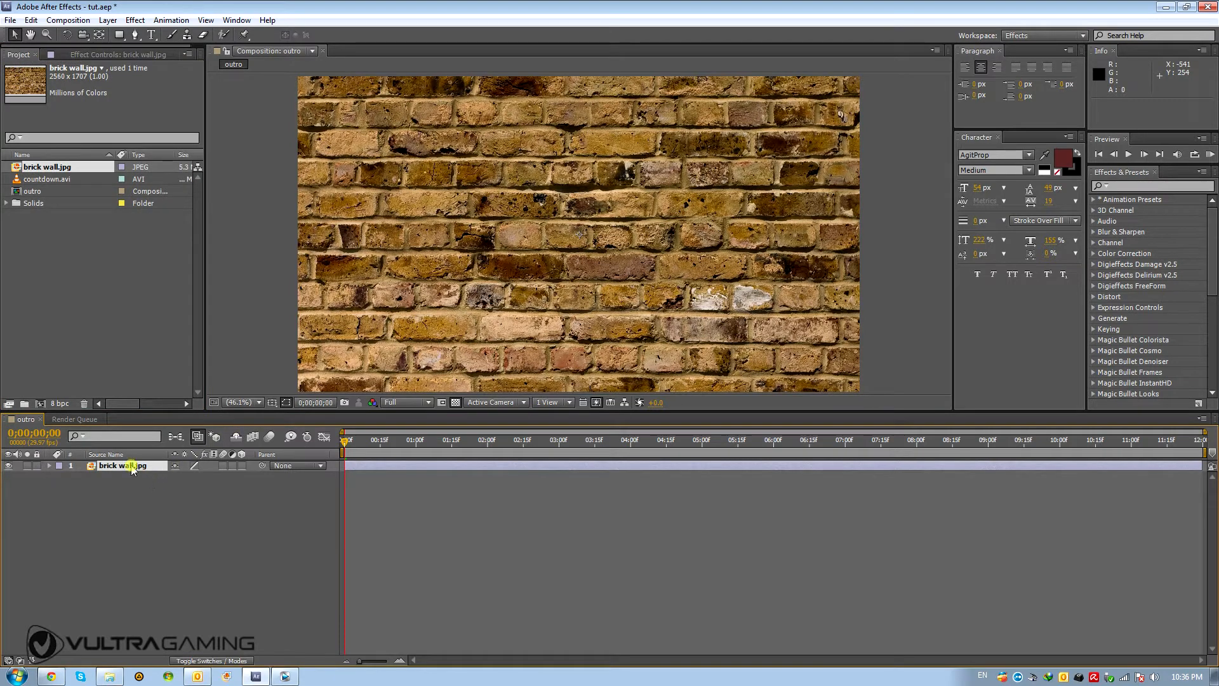
left_click(132, 469)
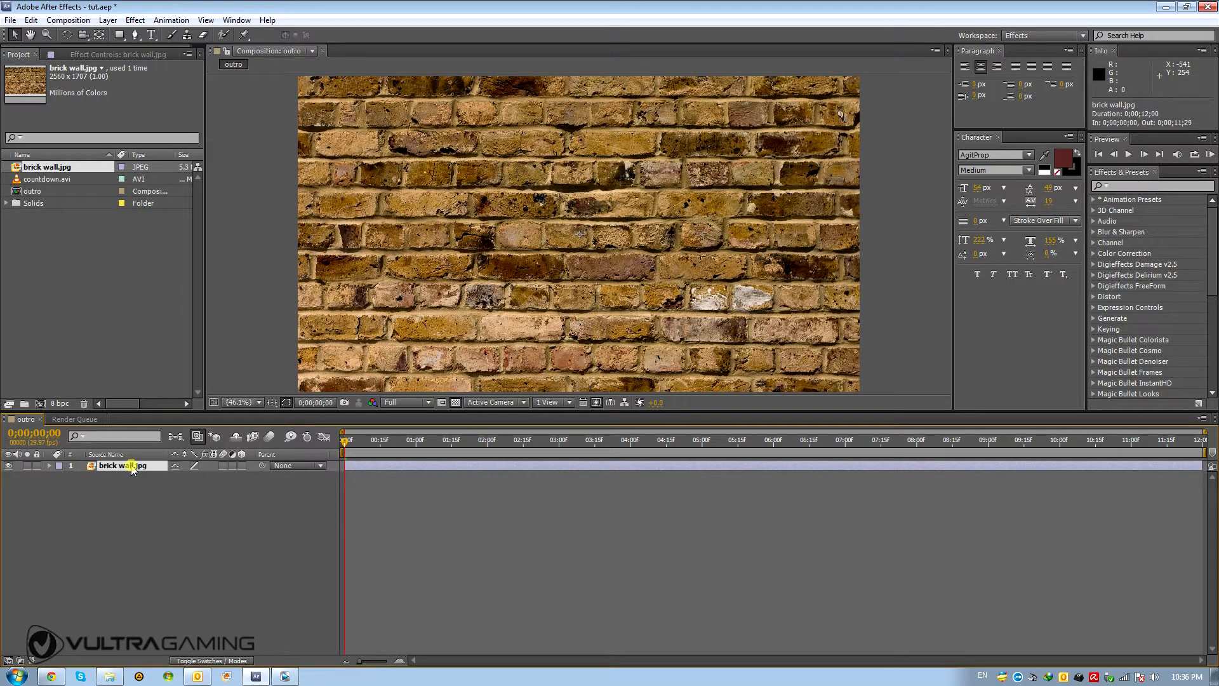
- Apply the Brightness & Contrast and Curves effects to the brick wall layer
left_click(1153, 189)
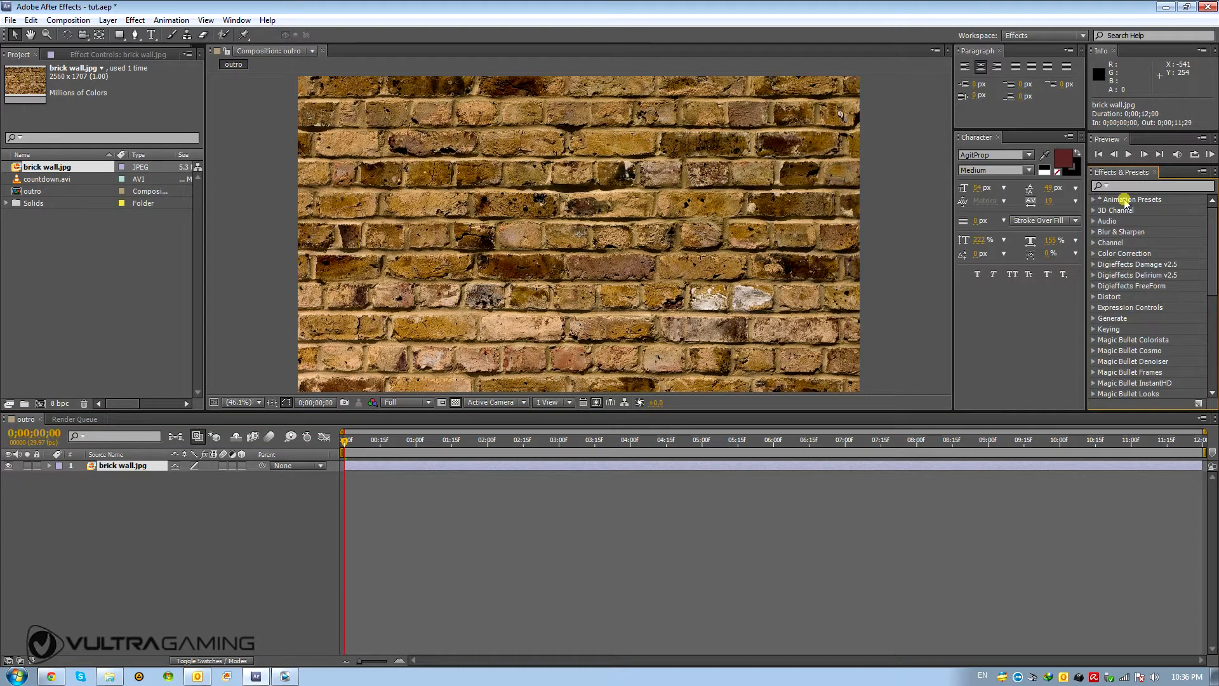
left_click(1141, 186)
type("brig")
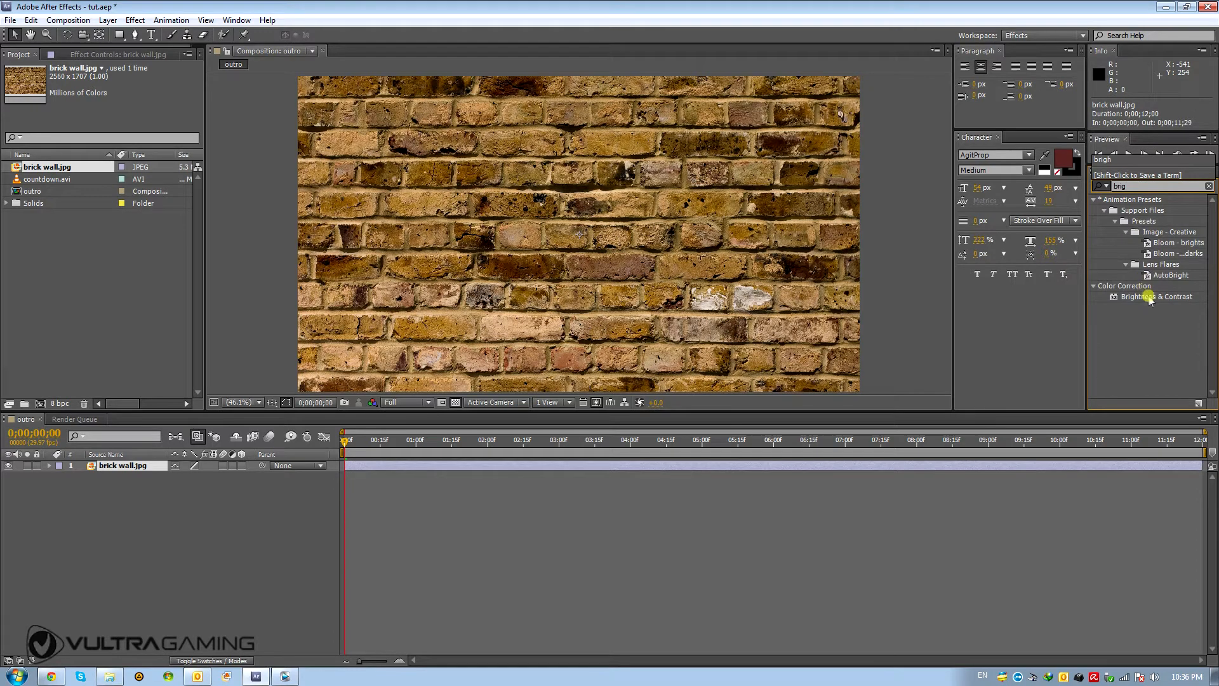
left_click_drag(1150, 298, 109, 469)
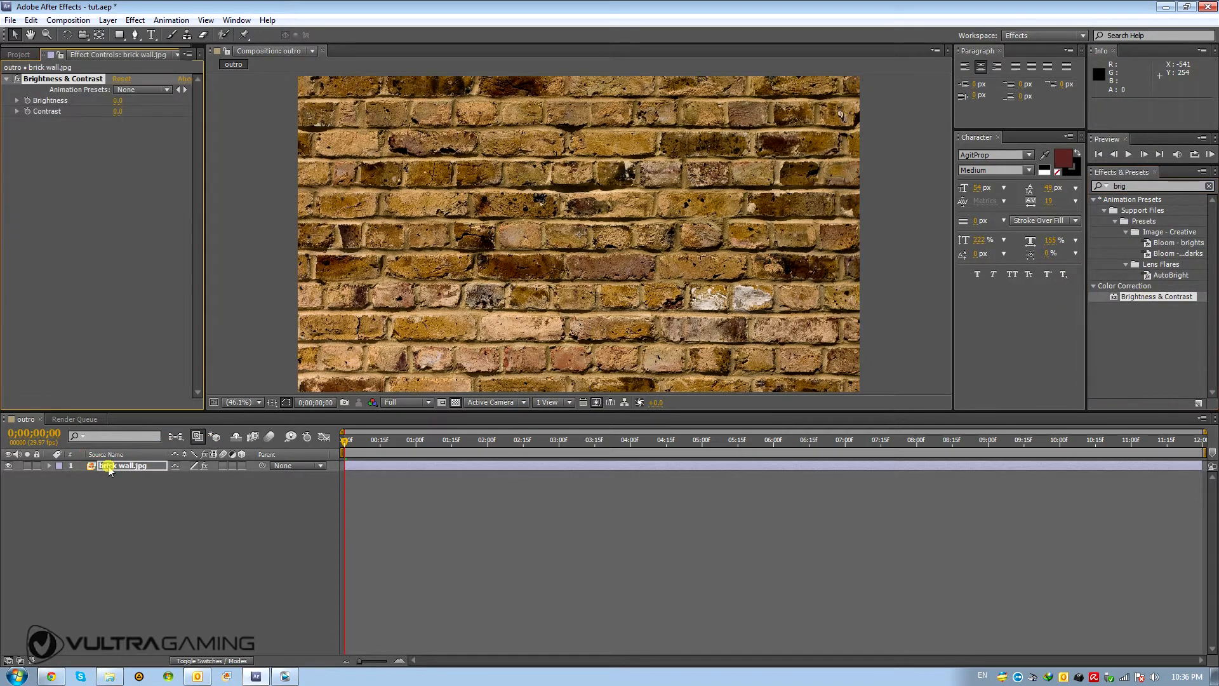
double_click(1129, 185)
type("curv")
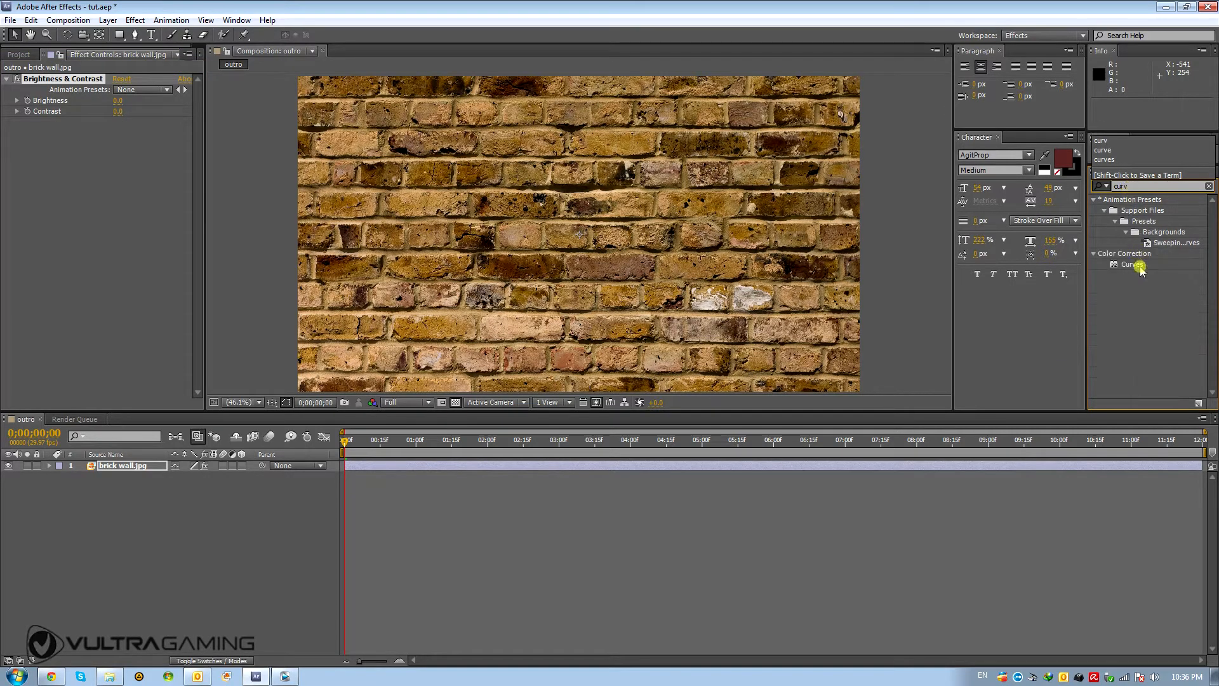
left_click_drag(1132, 264, 137, 471)
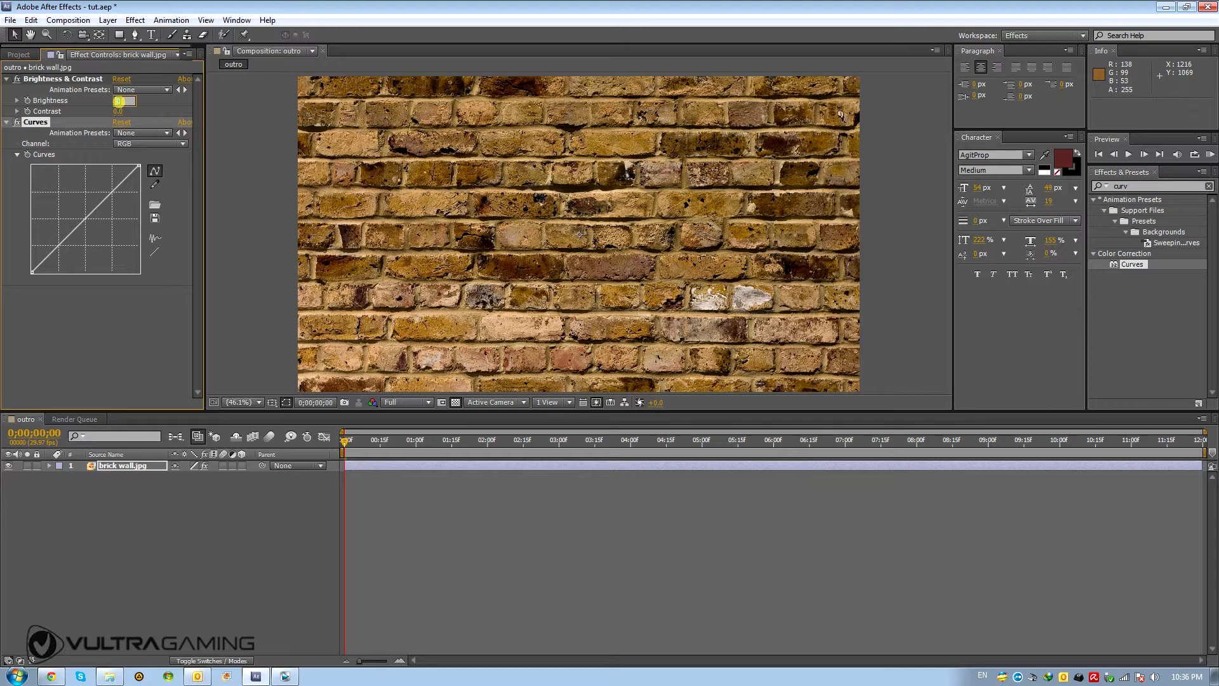
- Set the brick wall layer's Brightness to 6 and Contrast to -19
key("Tab")
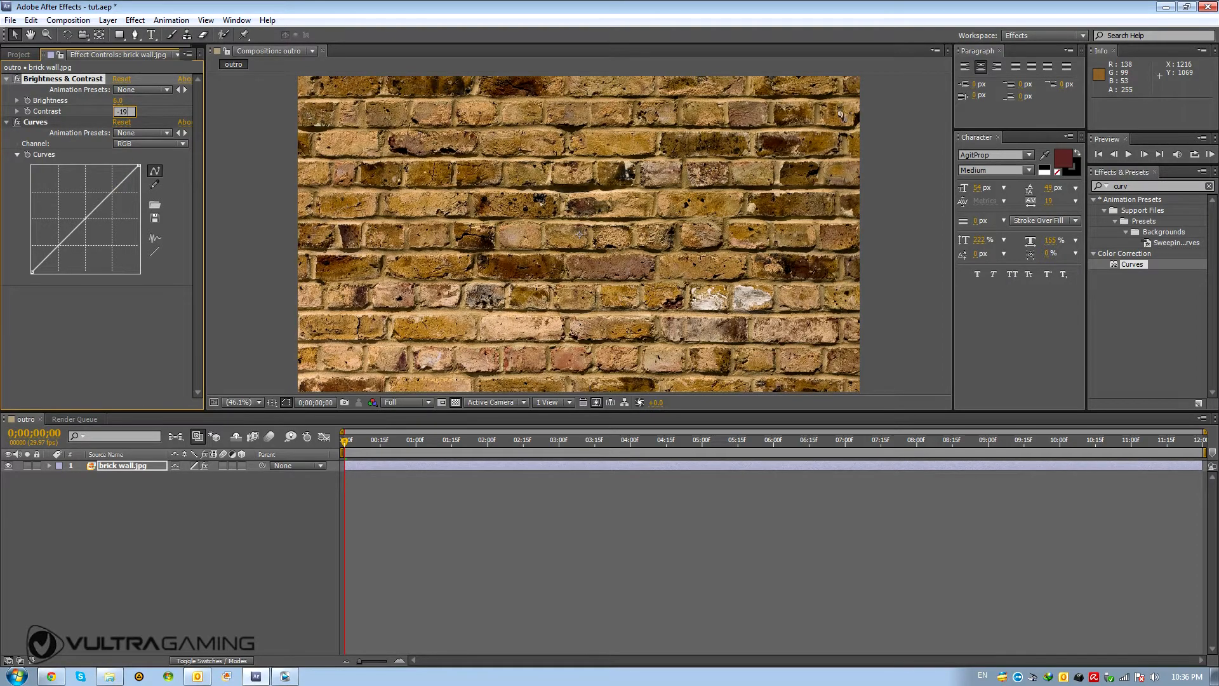
key("Return")
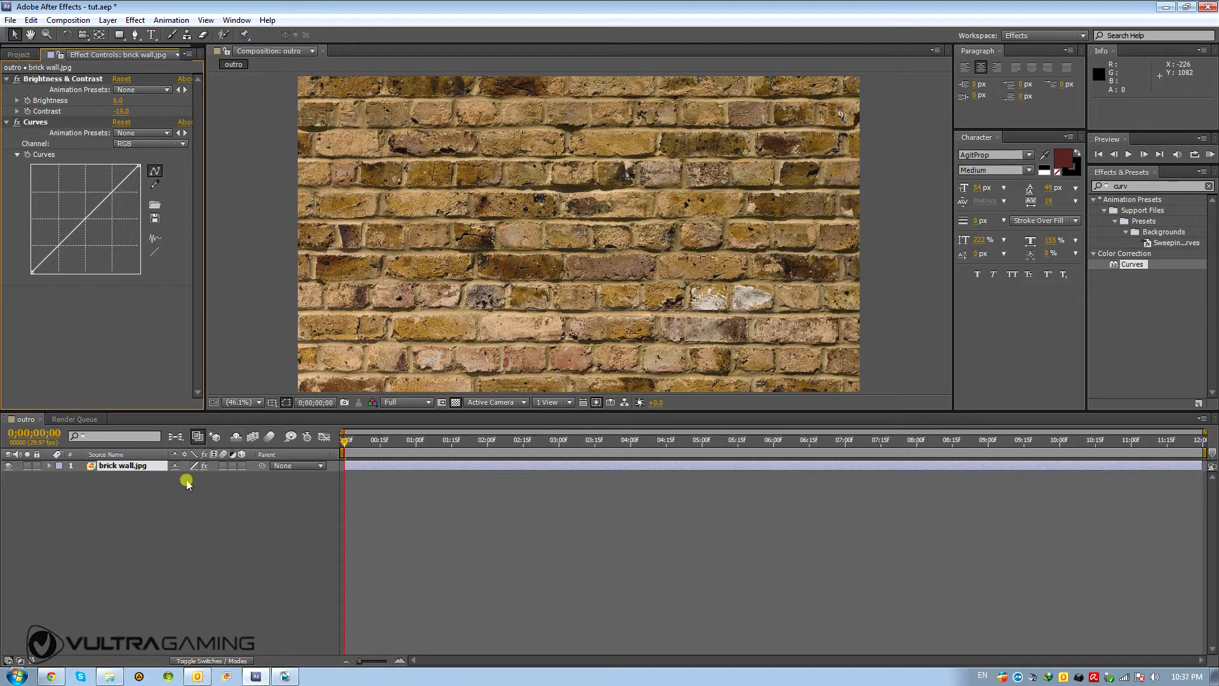
- Scale the brick wall layer down to 78% so more of the image fits the frame
left_click(122, 466)
key("s")
left_click_drag(183, 477, 170, 480)
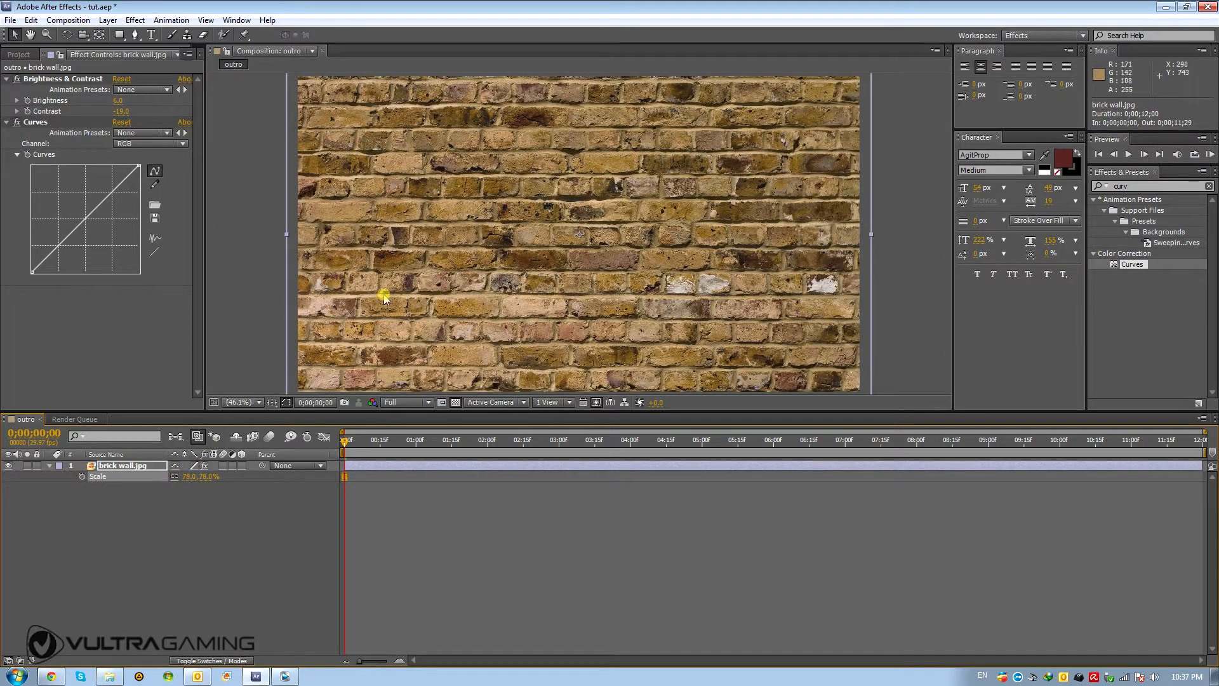
left_click(244, 402)
left_click(259, 431)
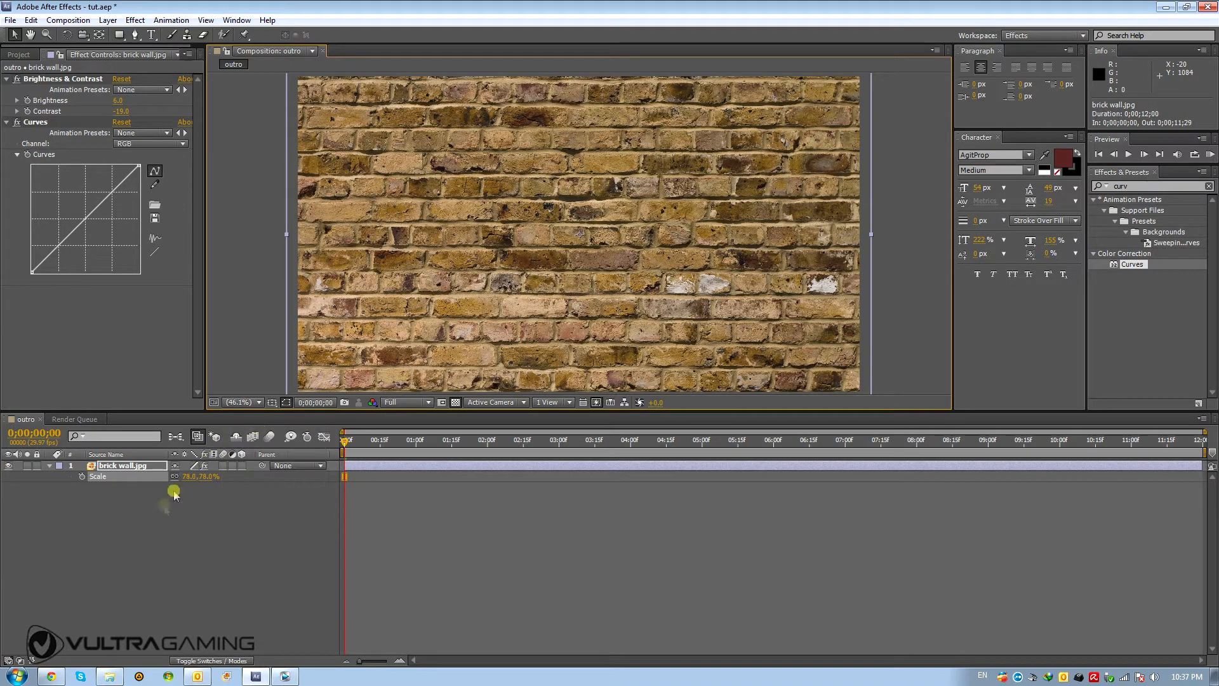
- Lower the midpoint of the RGB curve slightly to darken the brick wall, and fine-tune the red and blue channel curves
left_click_drag(87, 222, 93, 228)
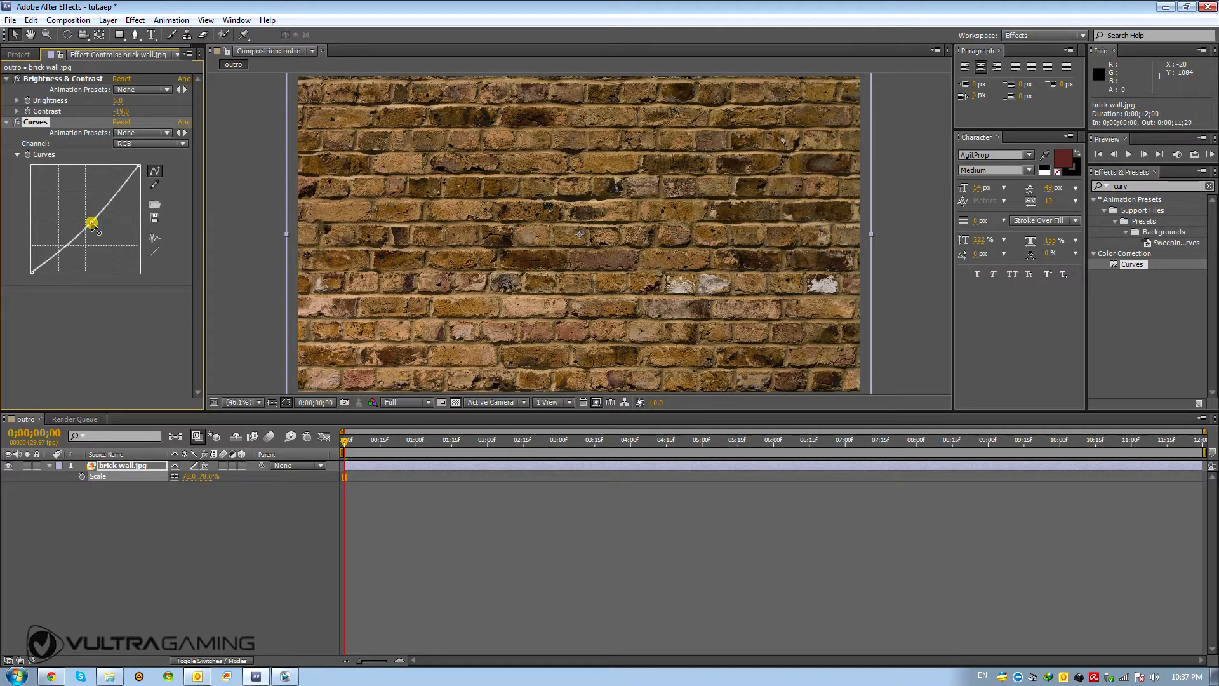
left_click(143, 144)
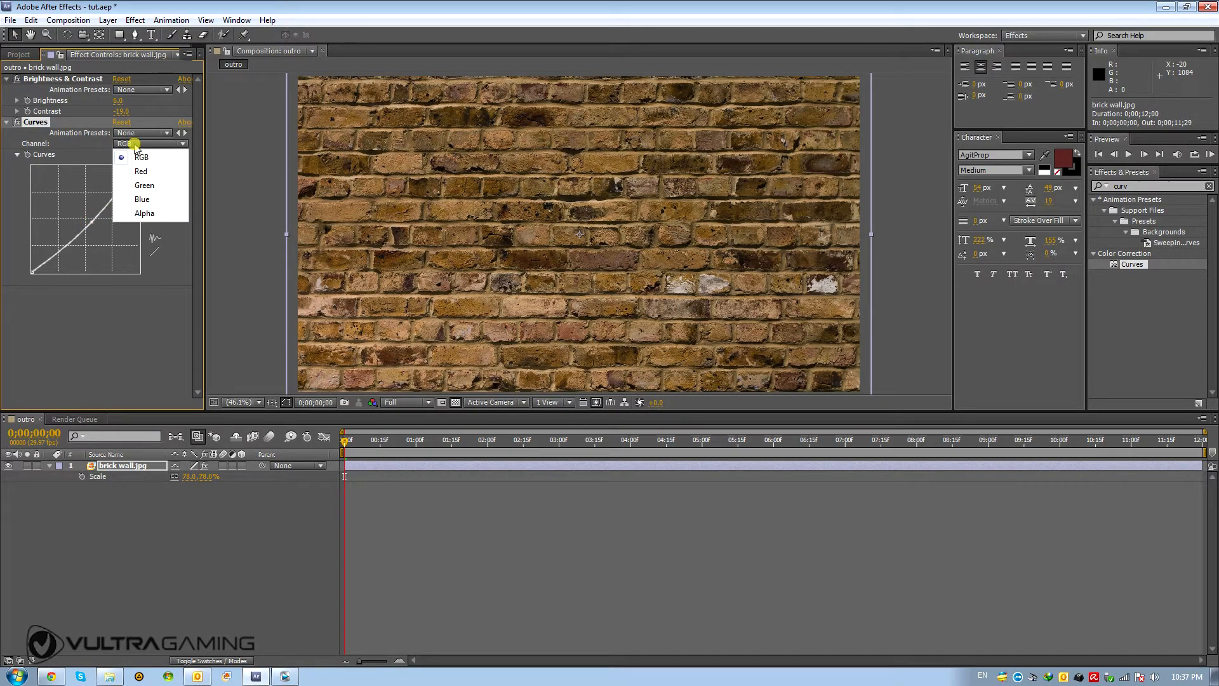
left_click(143, 171)
mouse_move(92, 228)
left_mouse_down()
mouse_move(89, 218)
mouse_move(93, 229)
left_mouse_up()
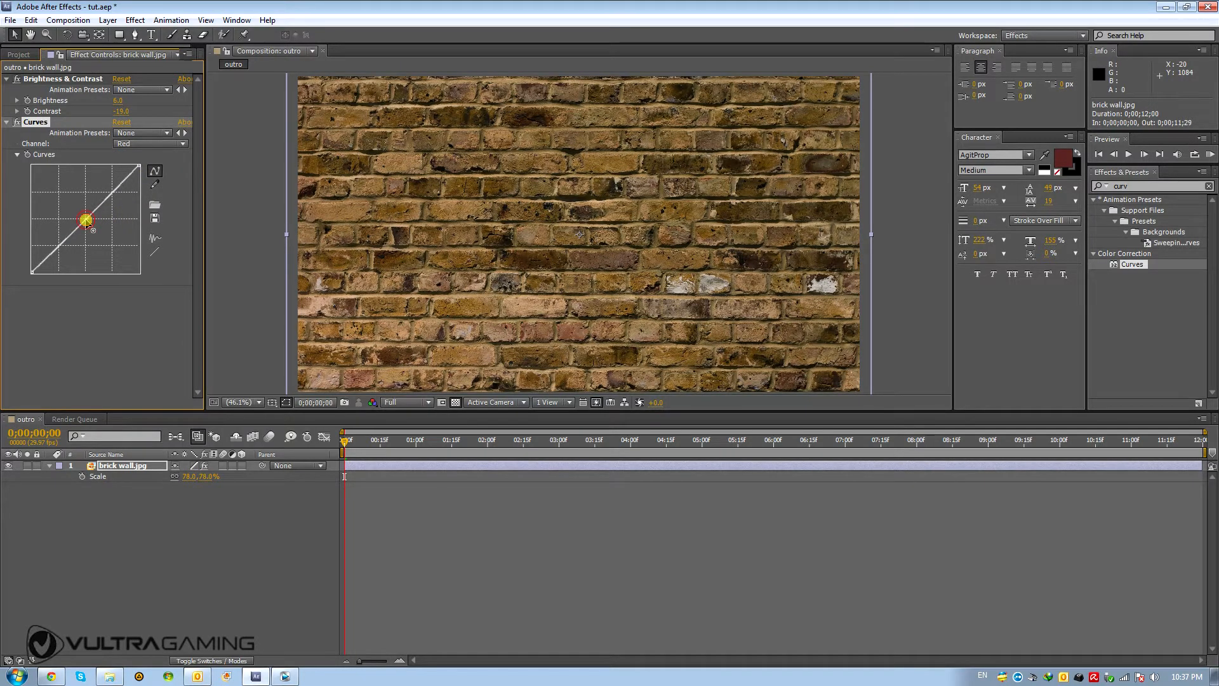
left_click(153, 144)
left_click(155, 184)
left_click(133, 150)
left_click(130, 194)
left_click_drag(87, 221, 83, 223)
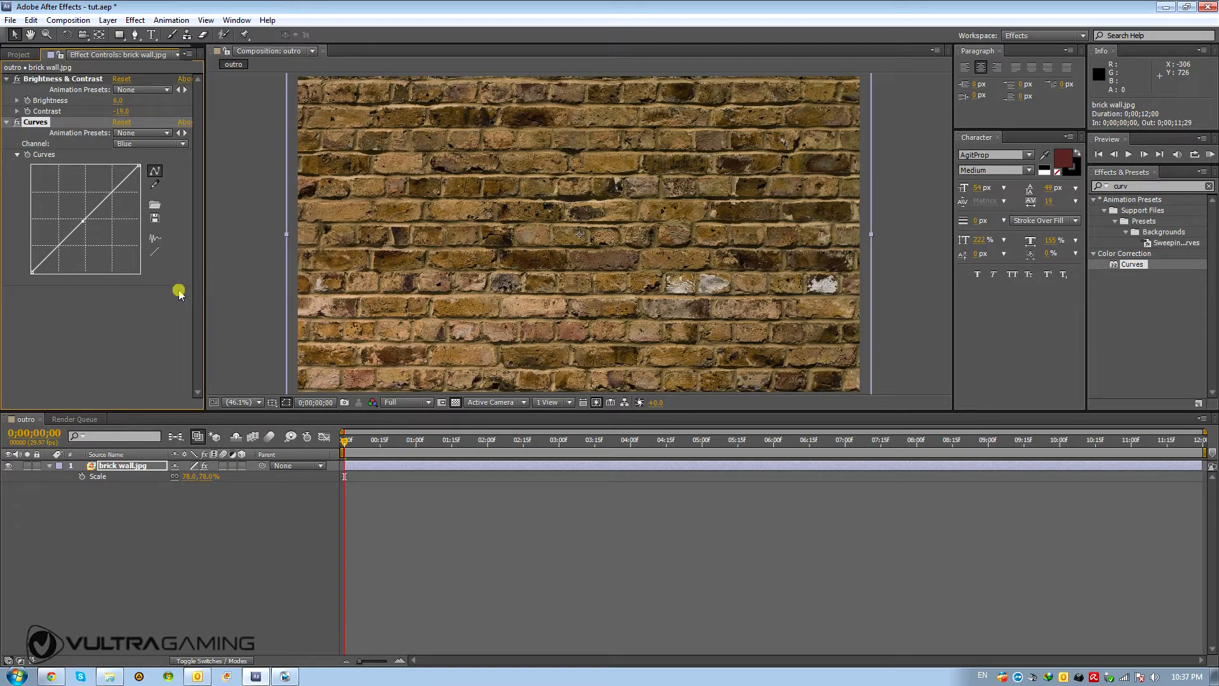
- Lock the brick wall layer and add a text layer reading MY OTHER VIDEOS over the wall
left_click(38, 467)
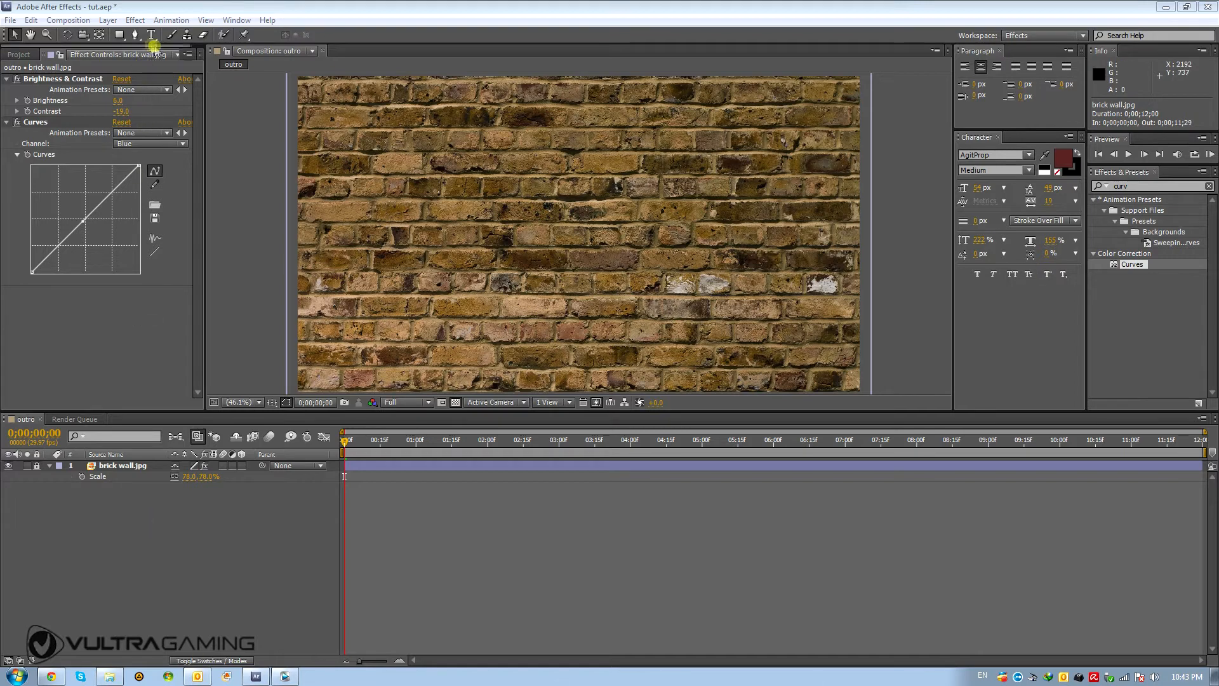
left_click(152, 35)
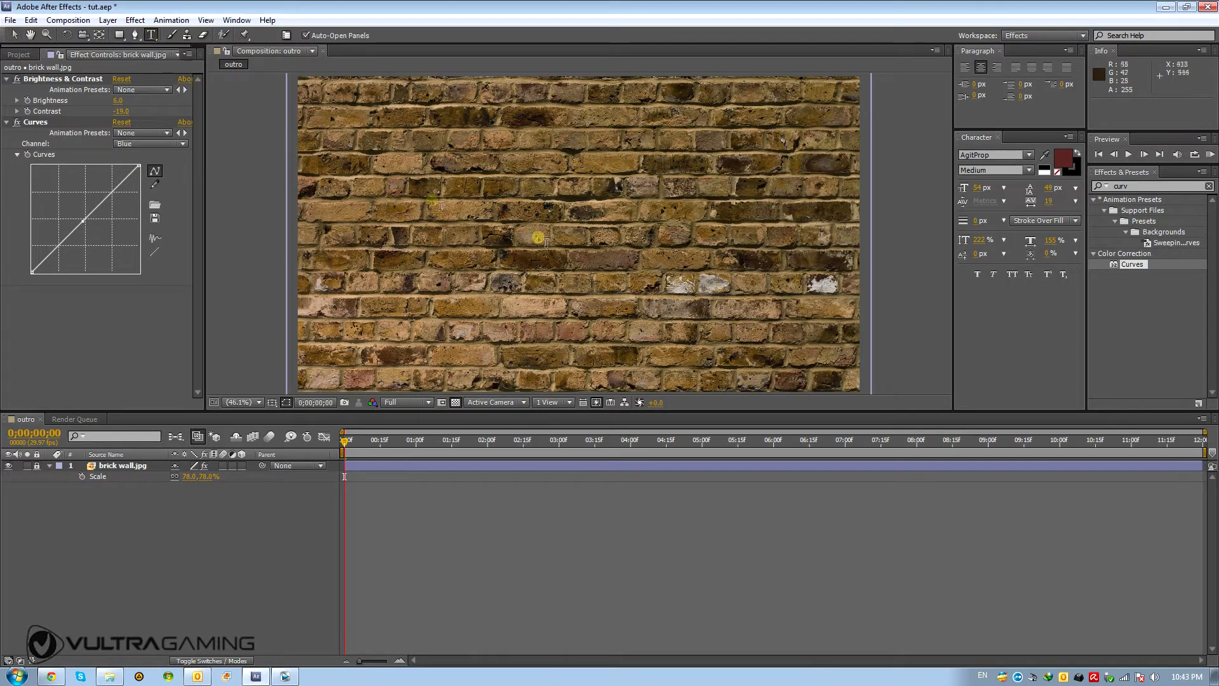
left_click(473, 206)
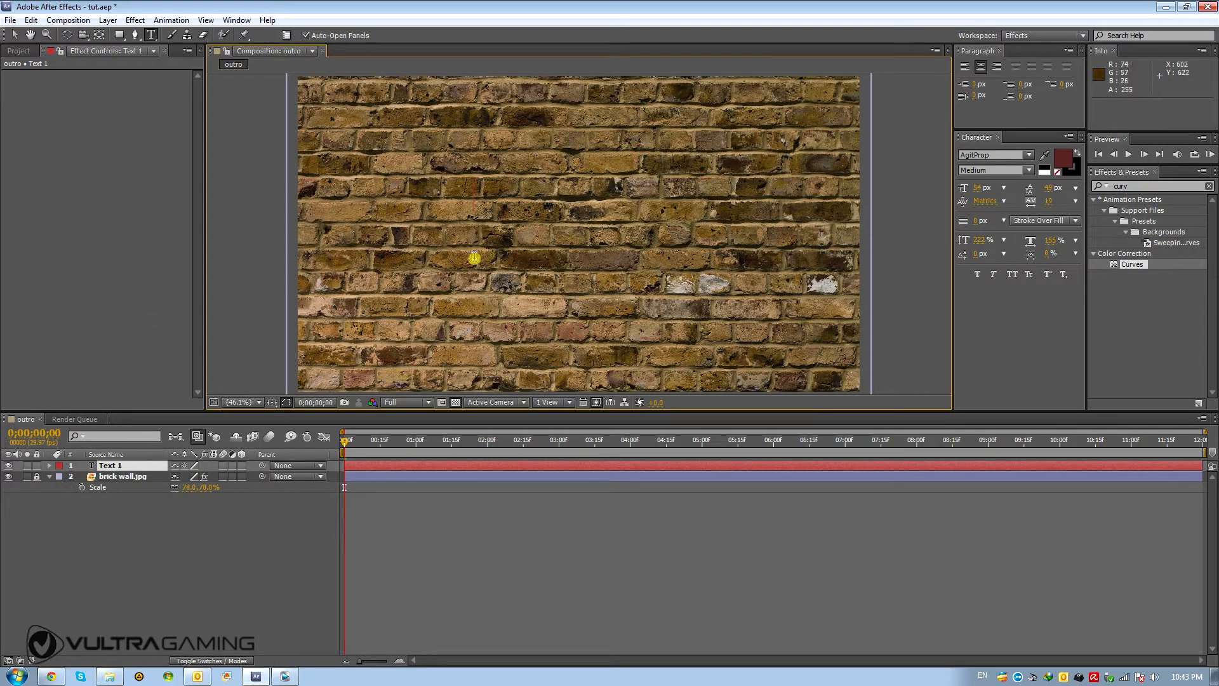
type("MY OTHER")
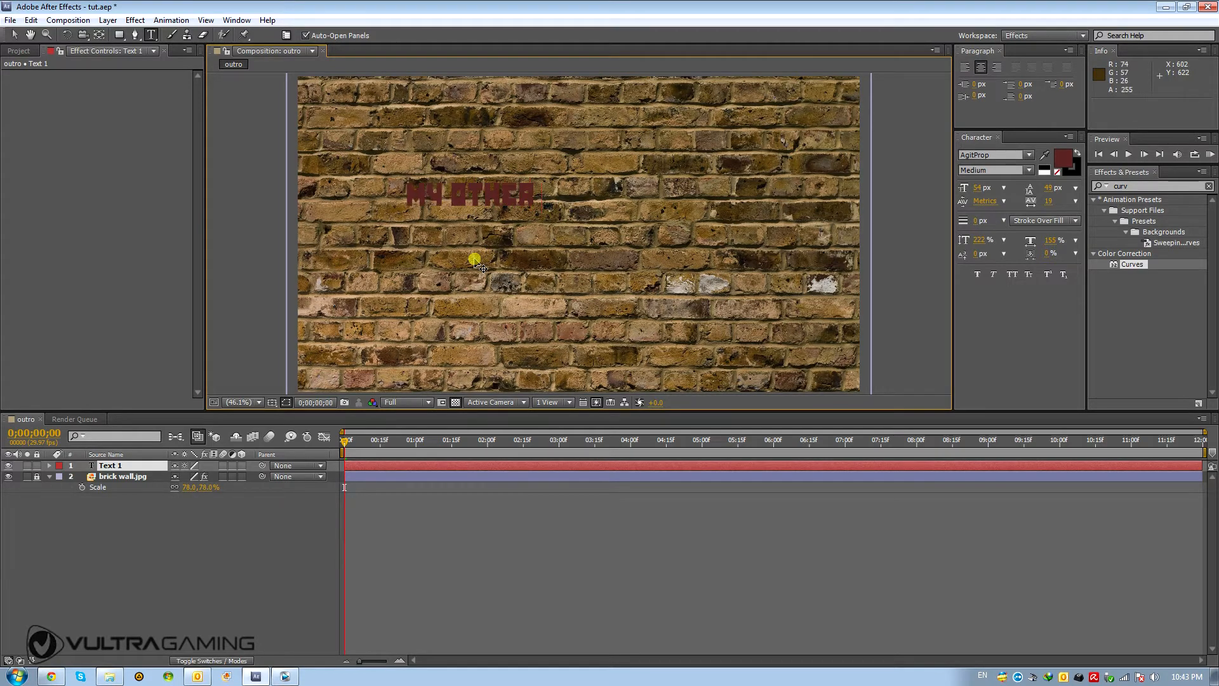
type(" VIDEOS")
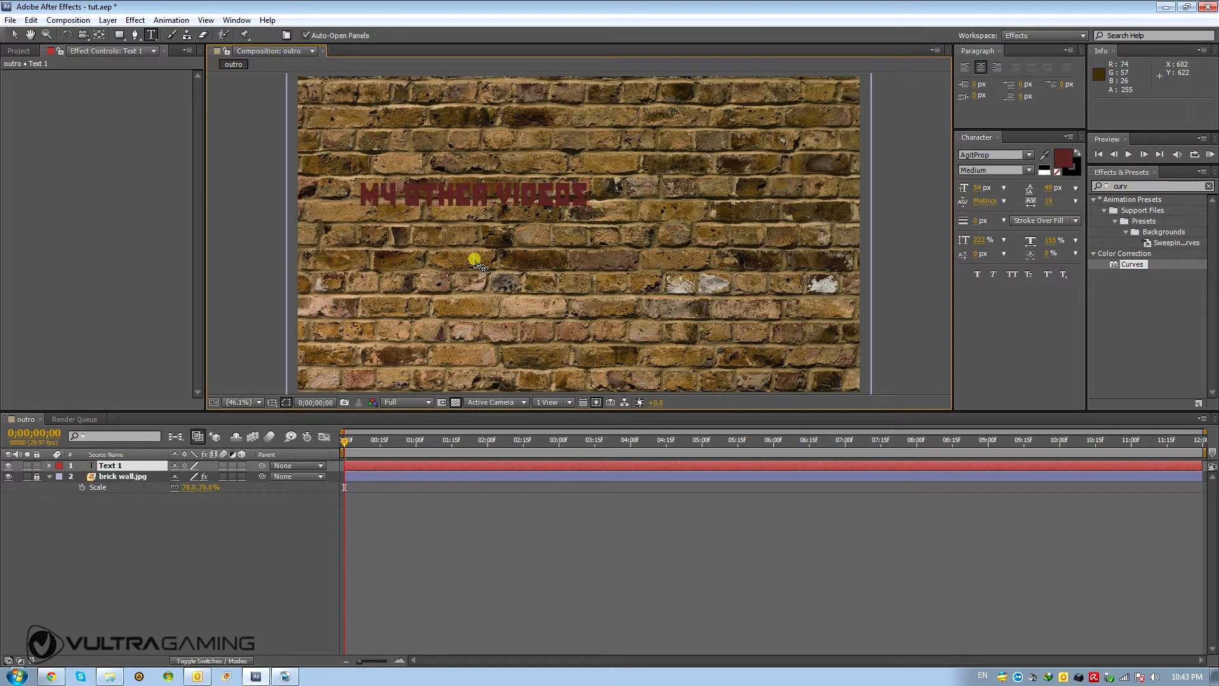
- Move the MY OTHER VIDEOS text towards the frame's center, at about 937, 527, and set its font to graffonti.3d.drop
left_click(23, 38)
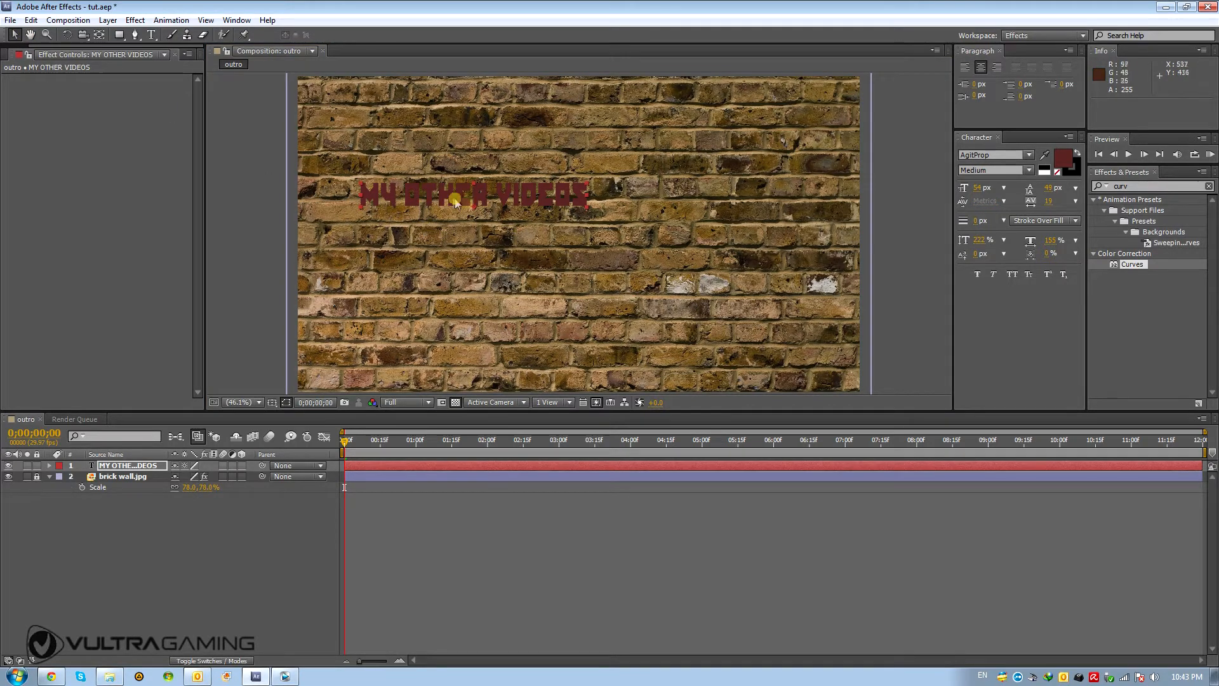
left_click_drag(463, 198, 561, 224)
left_click(1010, 154)
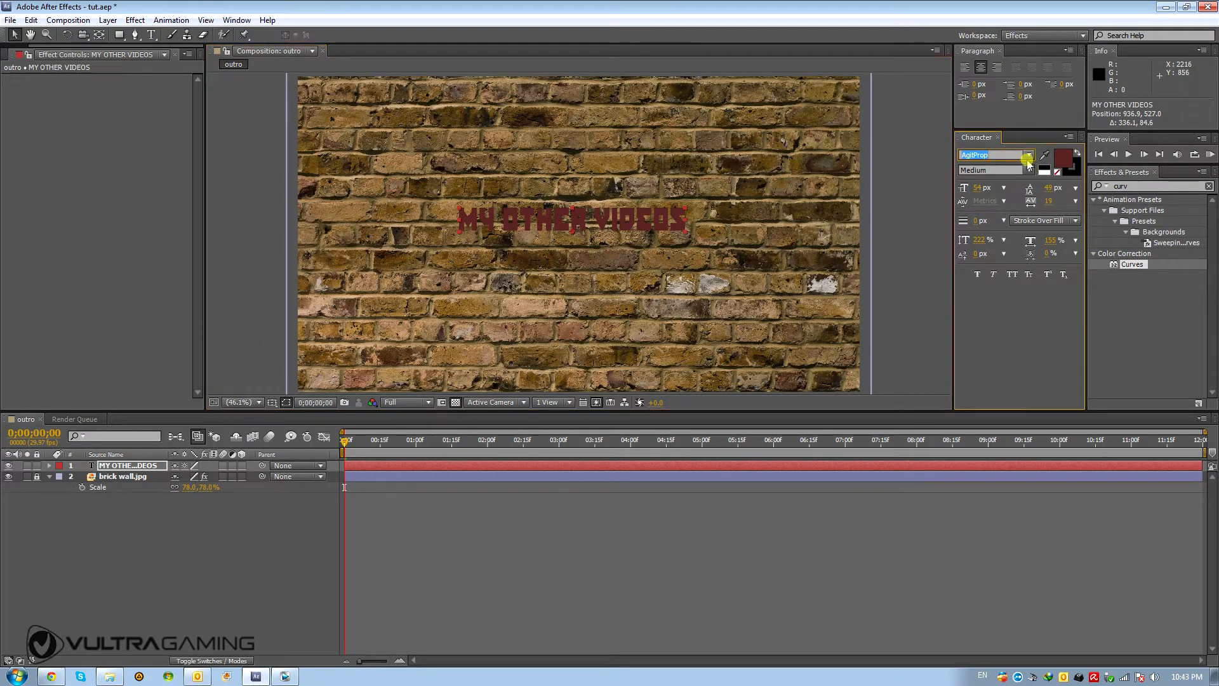
type("graffont")
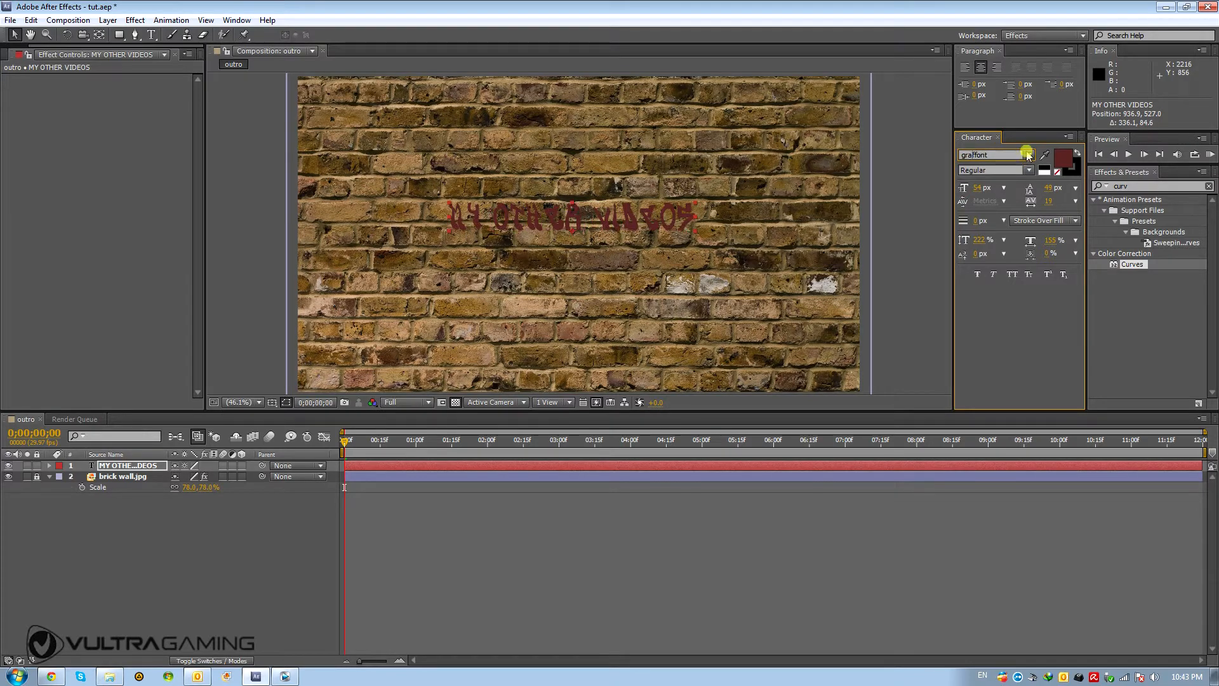
left_click(1028, 157)
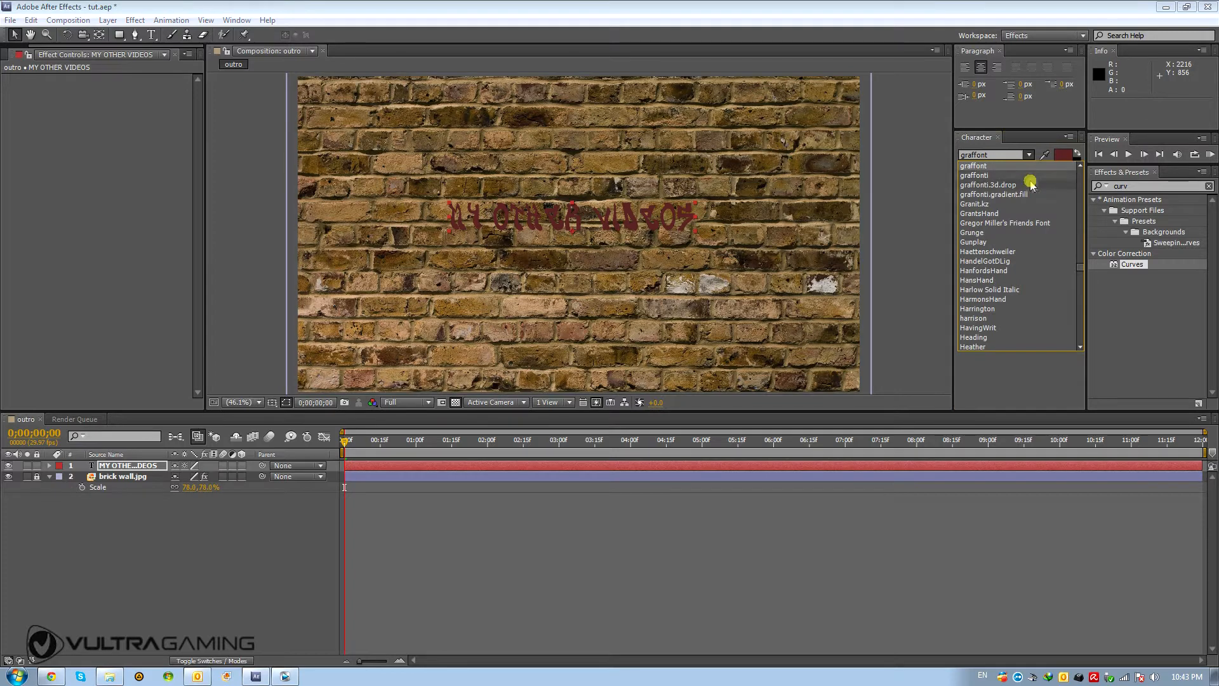
left_click(989, 186)
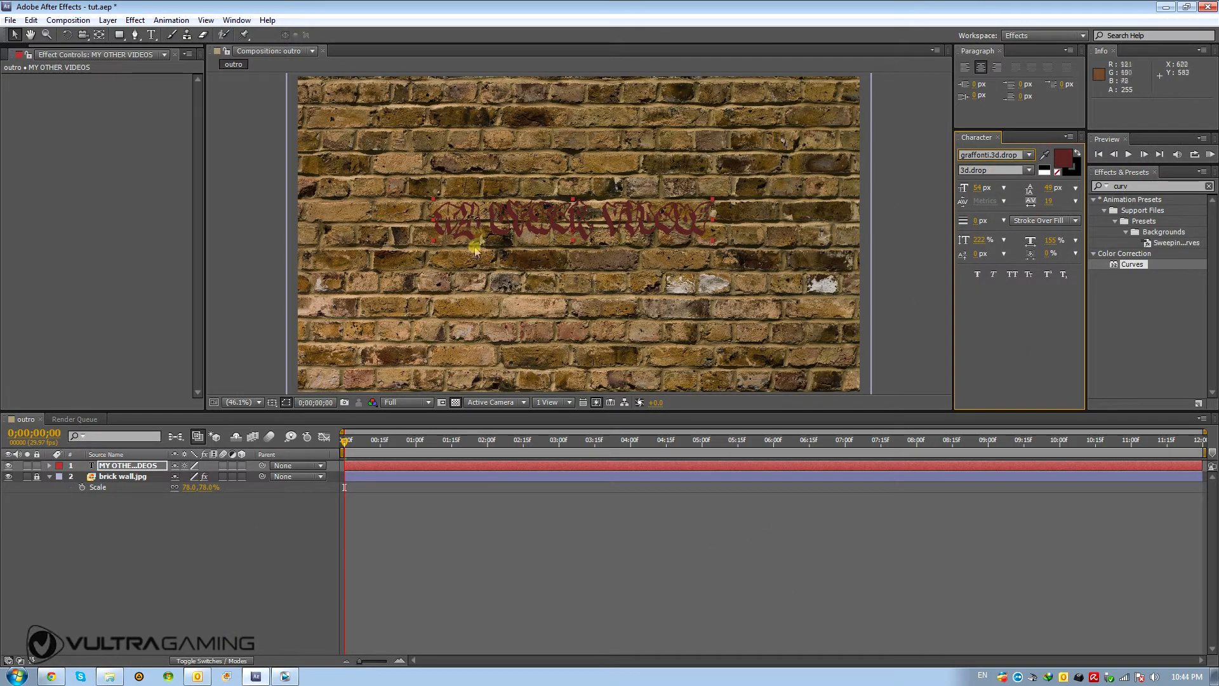
- Show the Title/Action Safe guides and center the text horizontally against them, at about position 956, 514
mouse_move(479, 233)
left_mouse_down()
mouse_move(468, 212)
mouse_move(477, 245)
mouse_move(471, 210)
mouse_move(481, 217)
left_mouse_up()
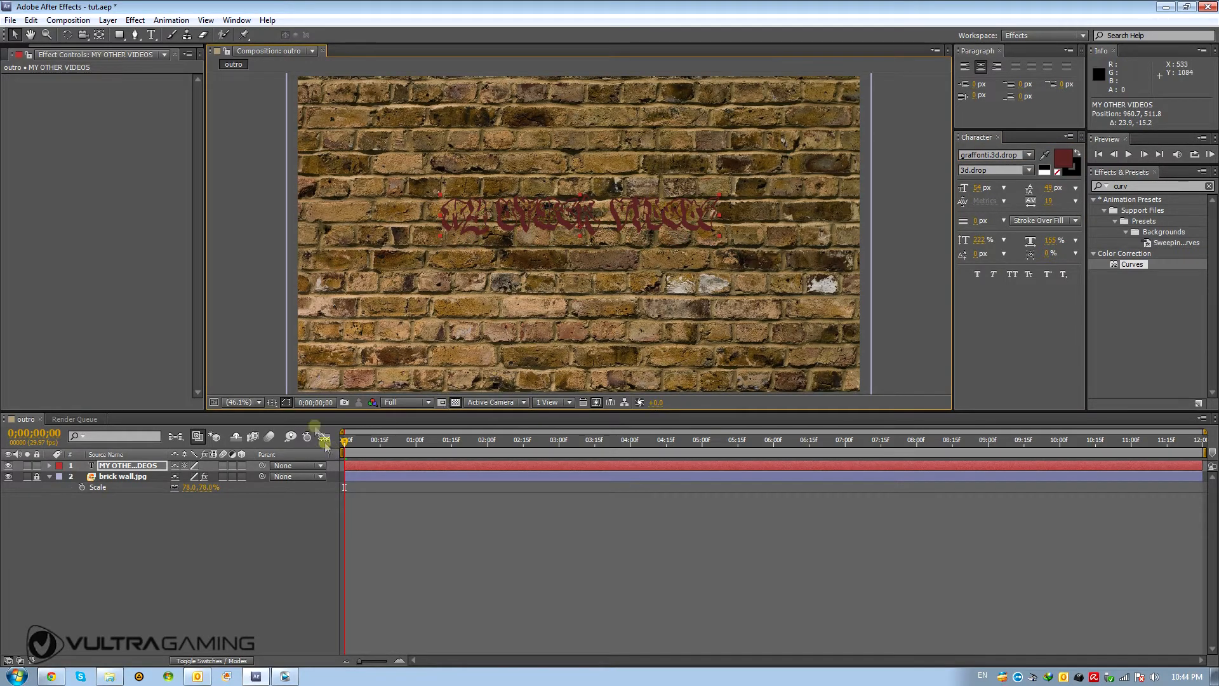
left_click(270, 403)
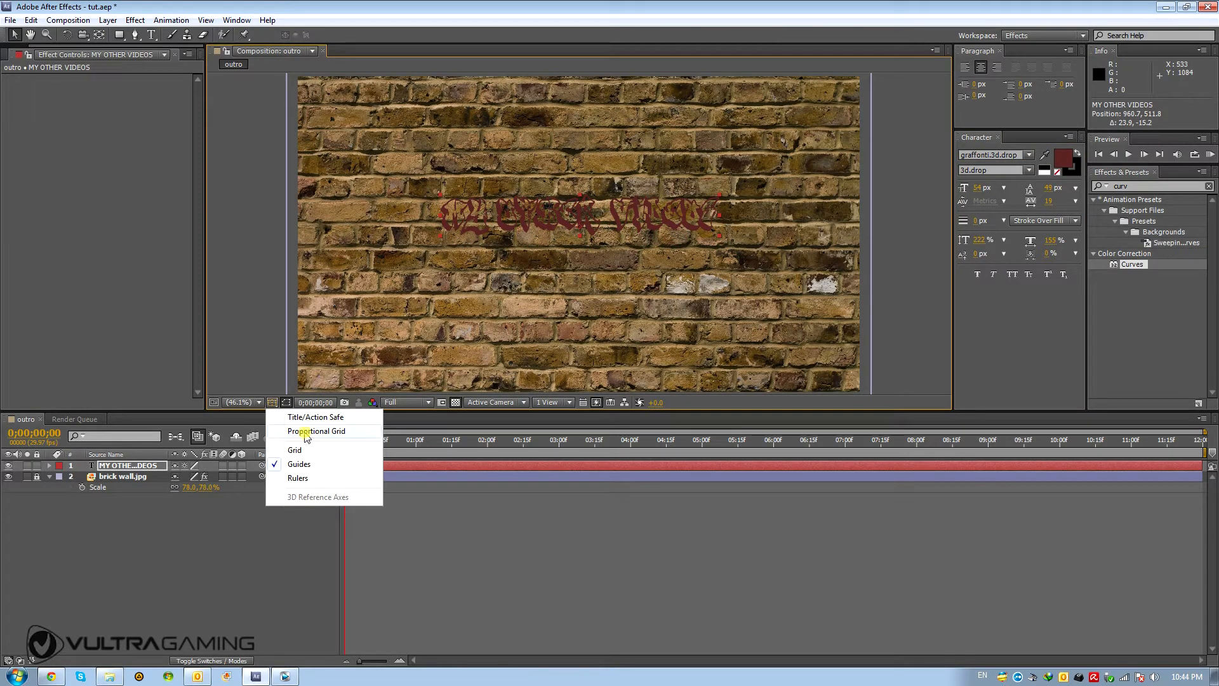
left_click(303, 418)
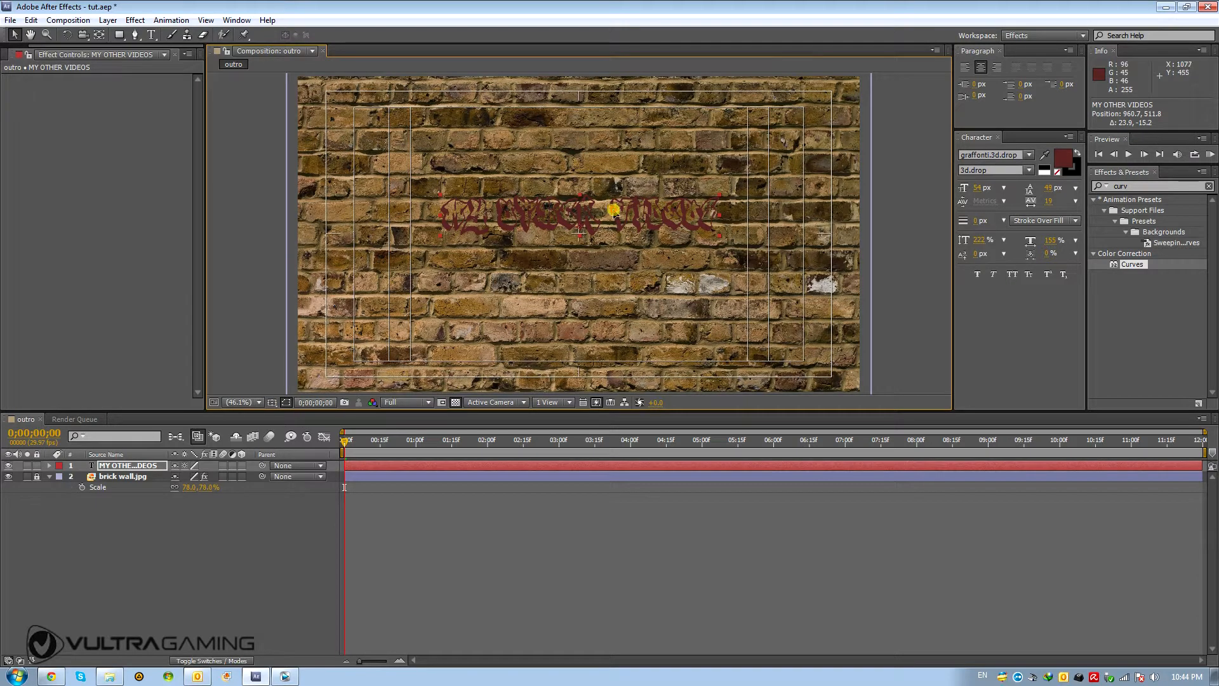
mouse_move(614, 203)
left_mouse_down()
mouse_move(611, 192)
mouse_move(612, 205)
left_mouse_up()
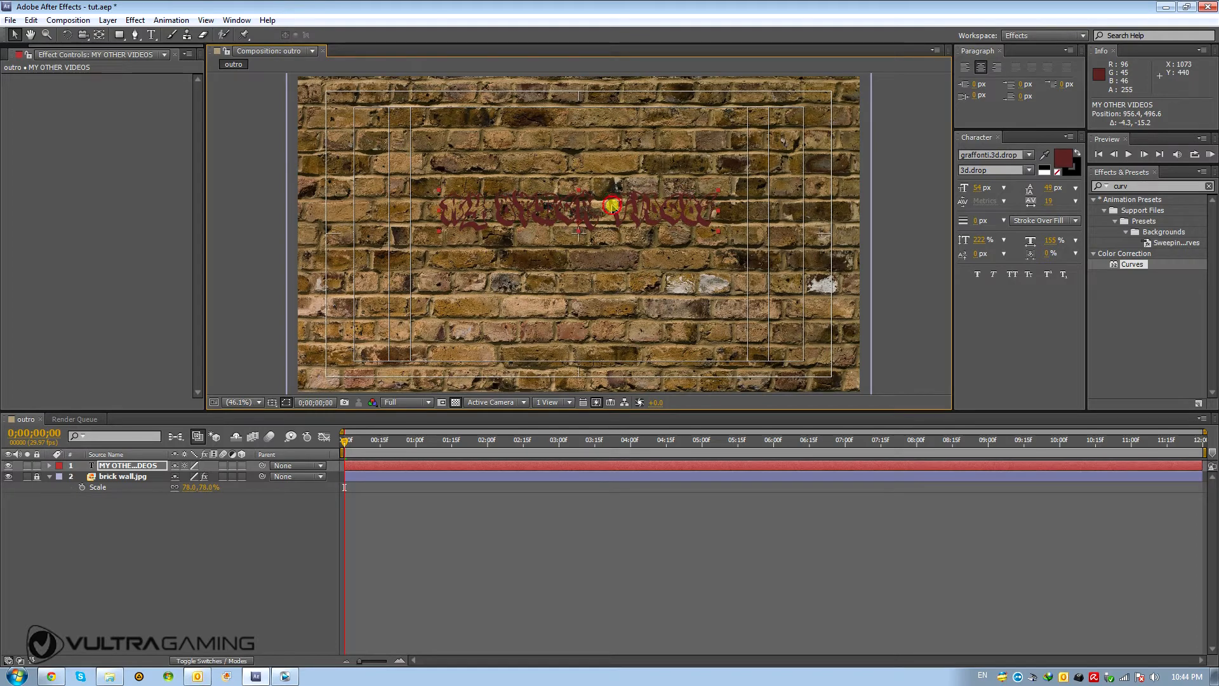
left_click_drag(613, 205, 613, 212)
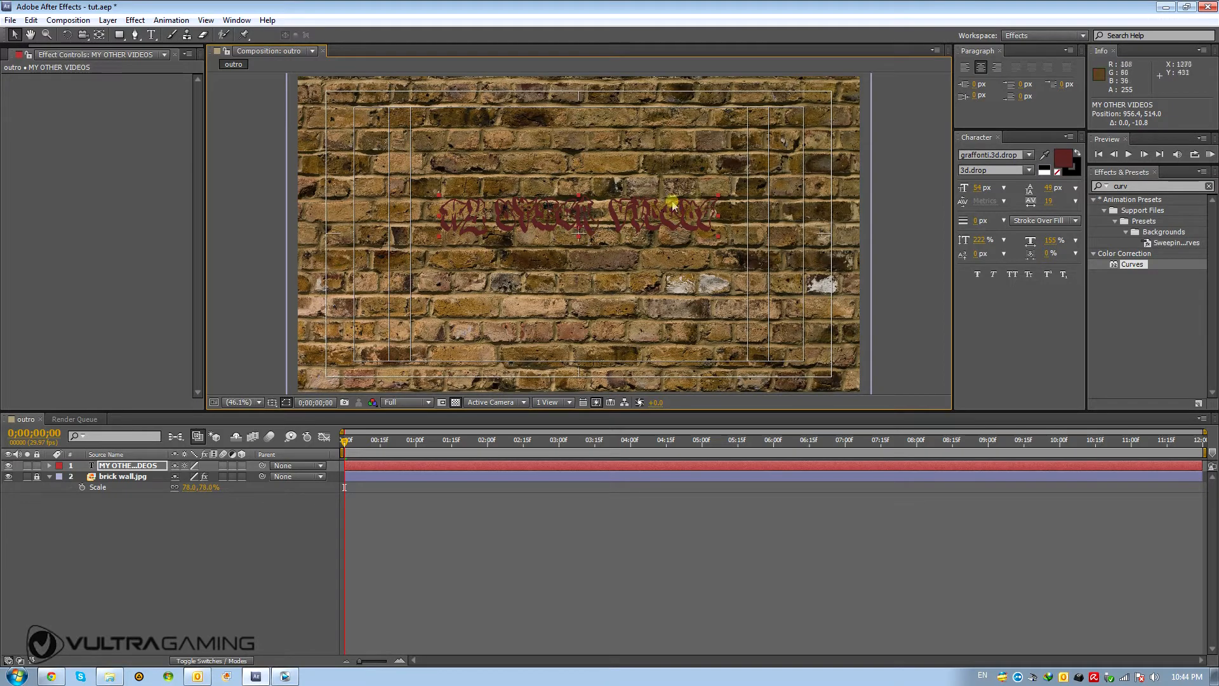
- Resize the MY OTHER VIDEOS text to 101 px with 100% horizontal scale and reduced vertical scale, and reposition it at about 959, 536
left_click(974, 189)
type("101")
key("Return")
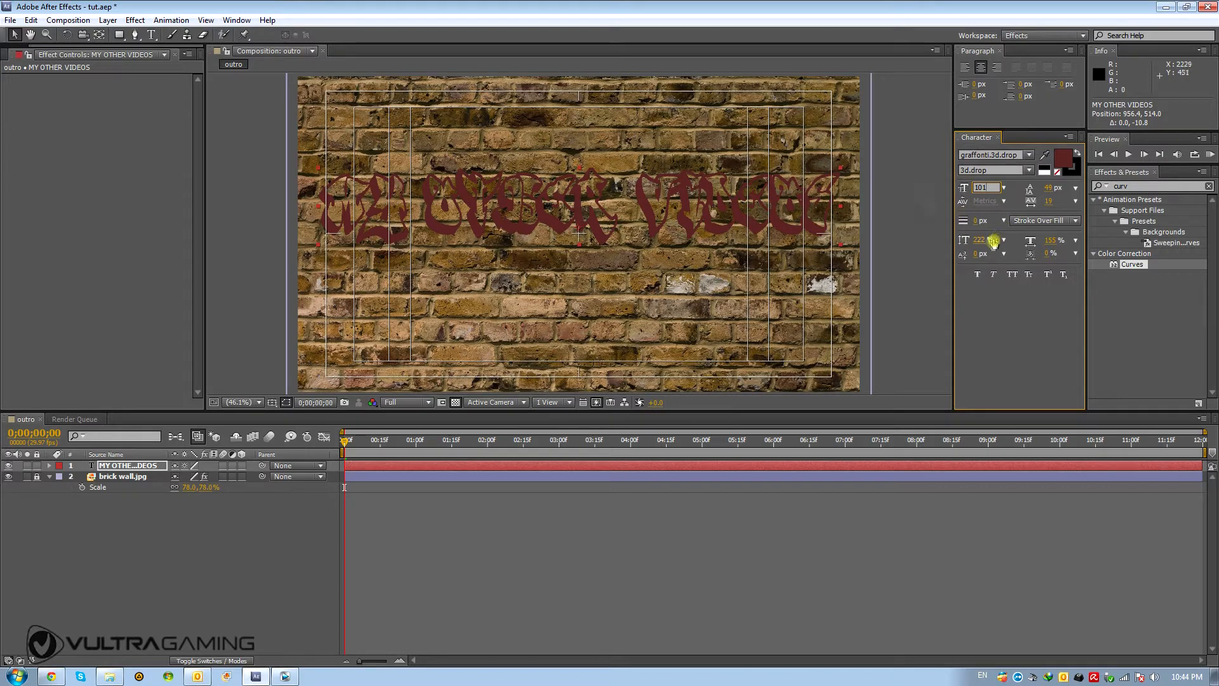
left_click_drag(983, 242, 914, 234)
left_click(1051, 240)
type("100")
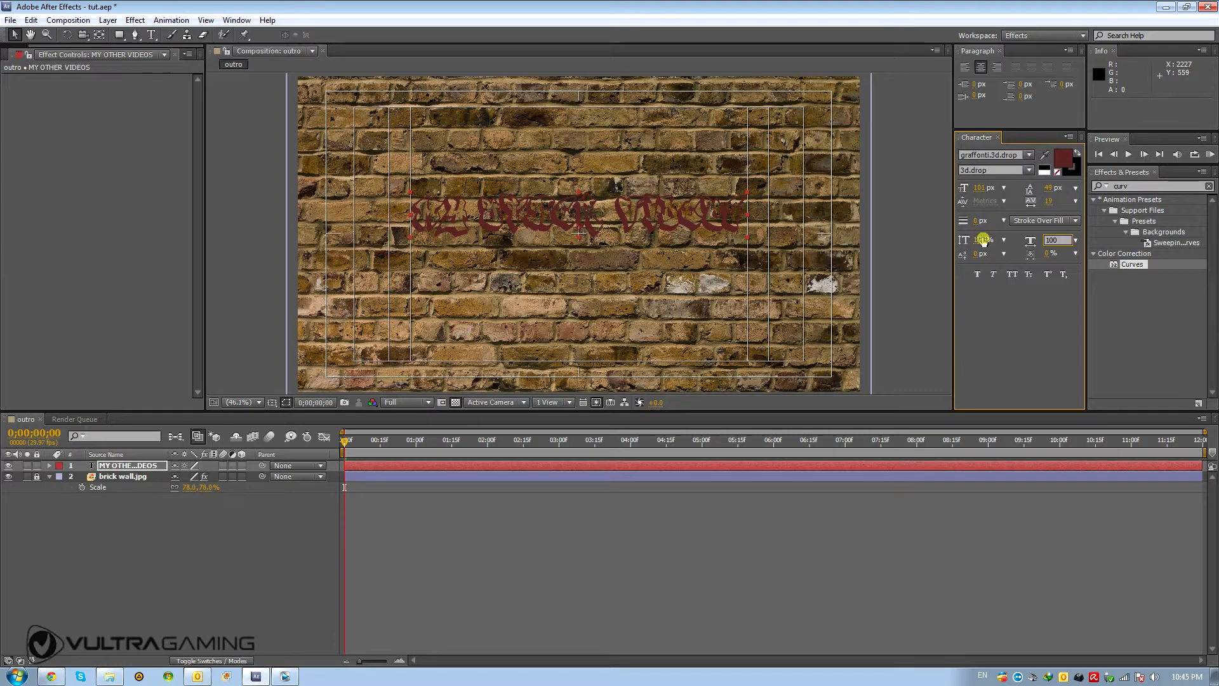
left_click(981, 316)
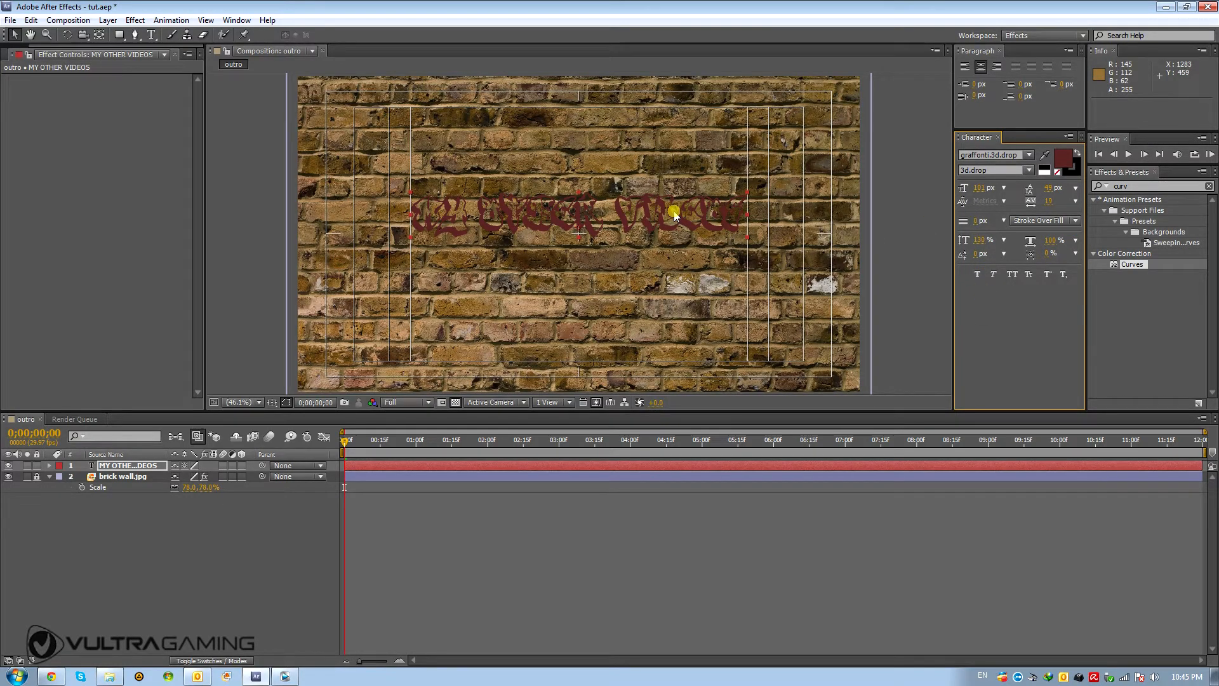
left_click_drag(674, 212, 675, 219)
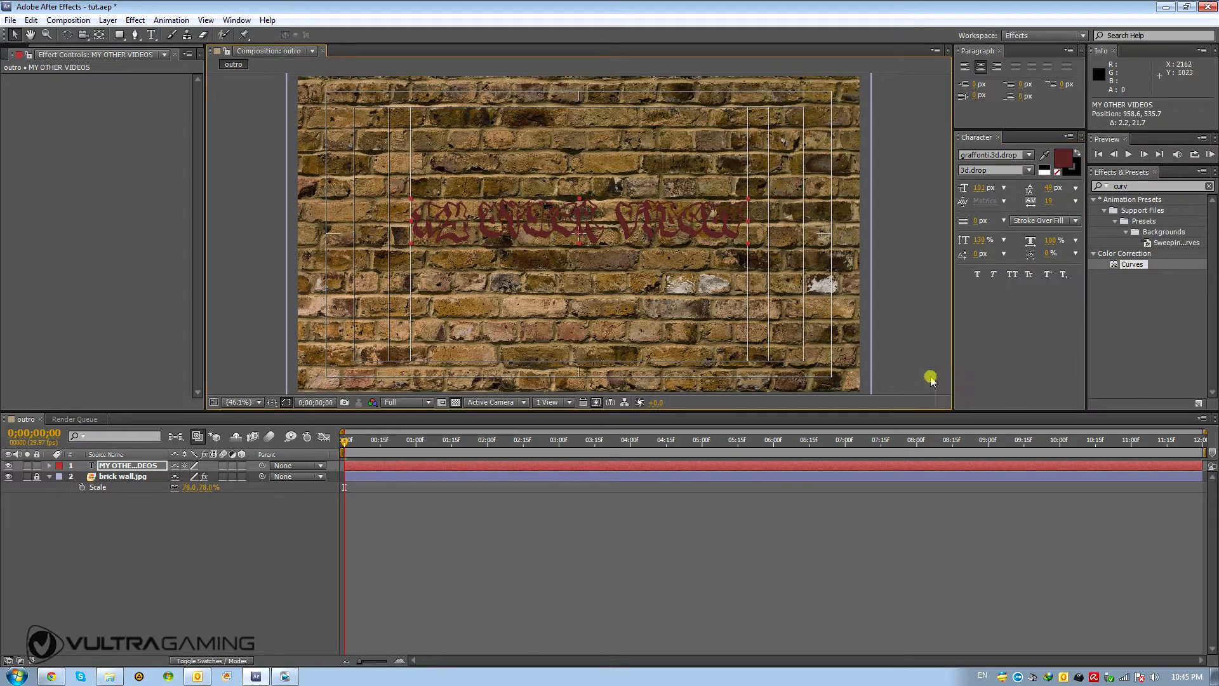
- Change the MY OTHER VIDEOS text's fill color to a golden yellow, about E3B000
left_click(1065, 160)
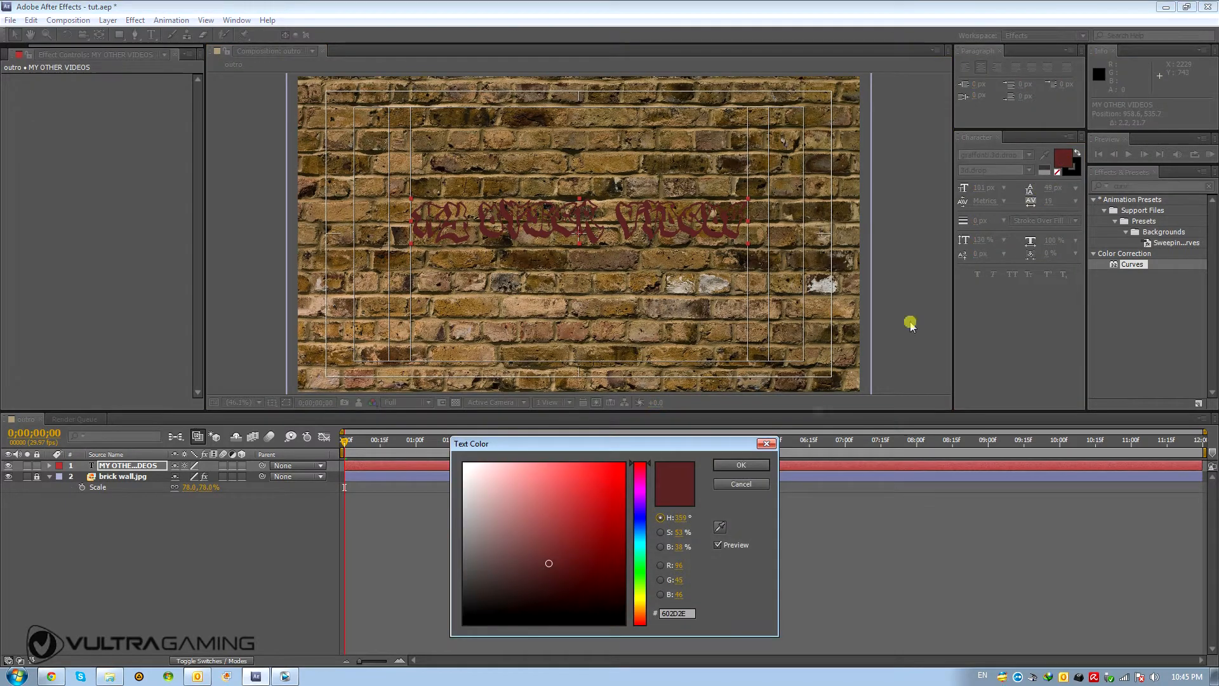
left_click(640, 602)
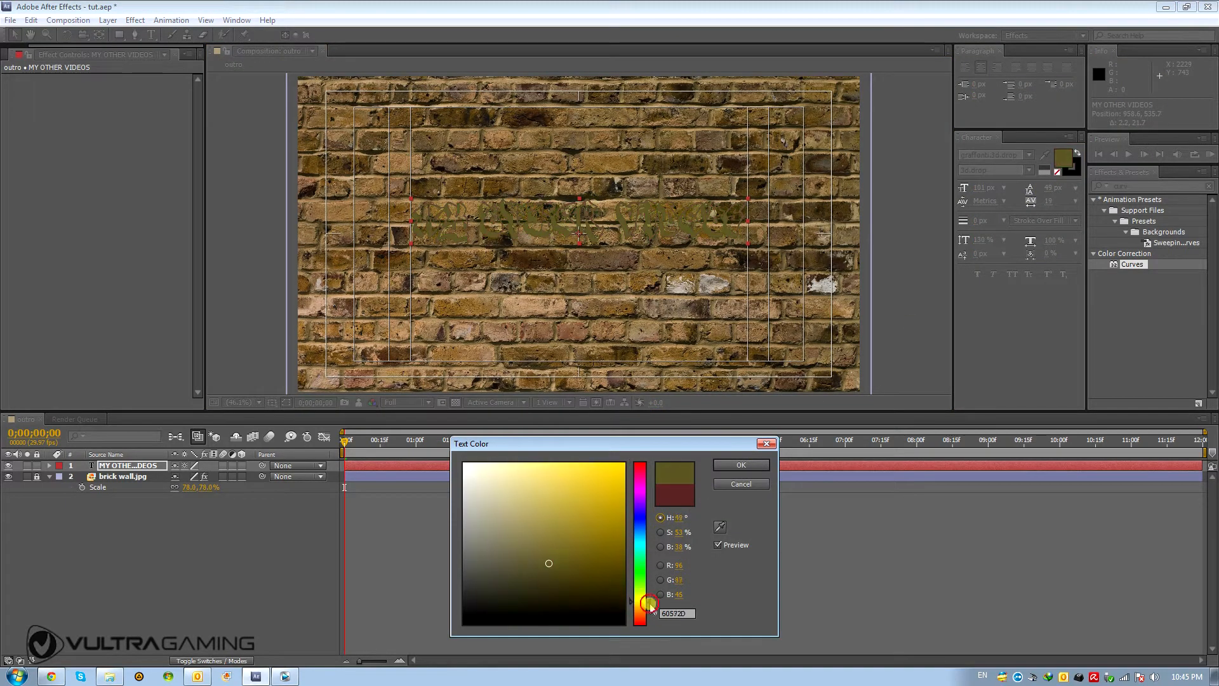
left_click(614, 545)
mouse_move(617, 536)
left_mouse_down()
mouse_move(631, 443)
mouse_move(666, 480)
left_mouse_up()
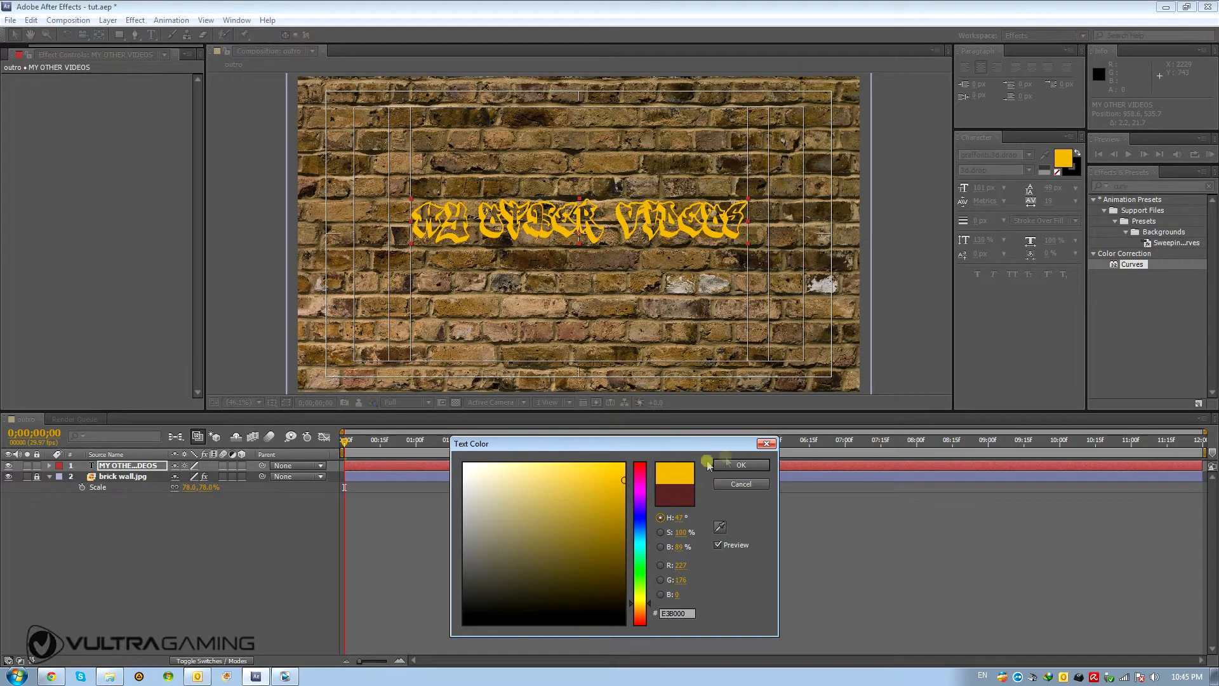
left_click(736, 468)
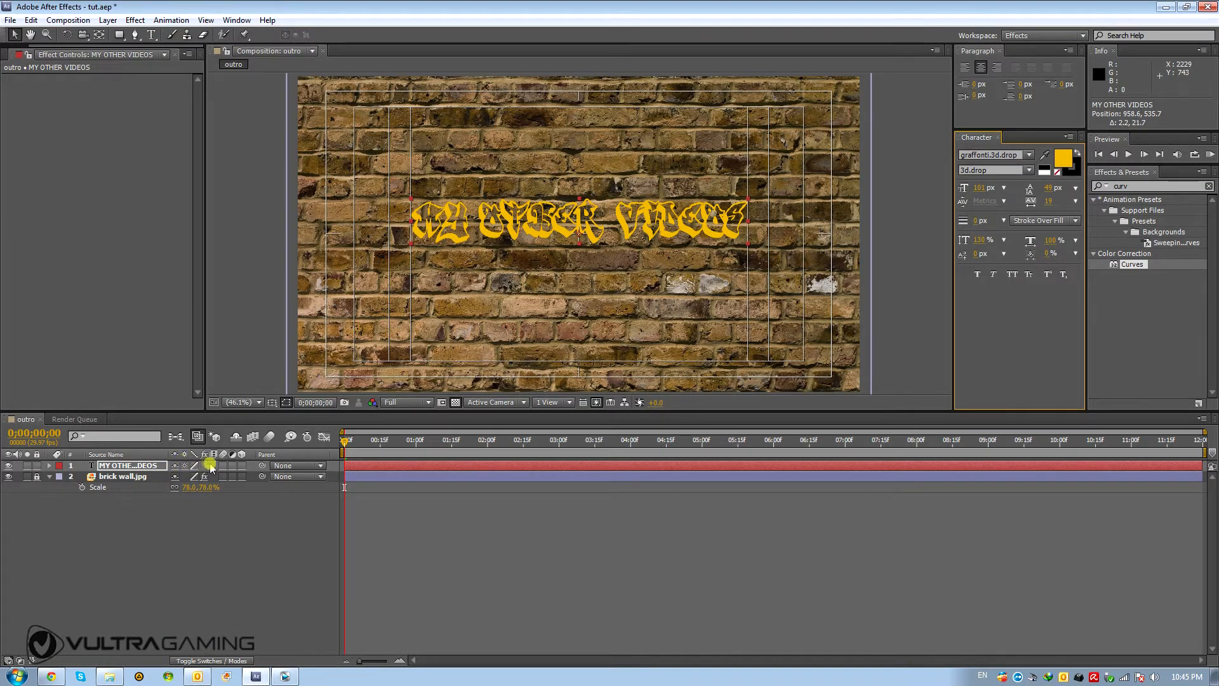
- Show the layer modes and set the MY OTHER VIDEOS layer's blending mode to Screen
left_click(207, 662)
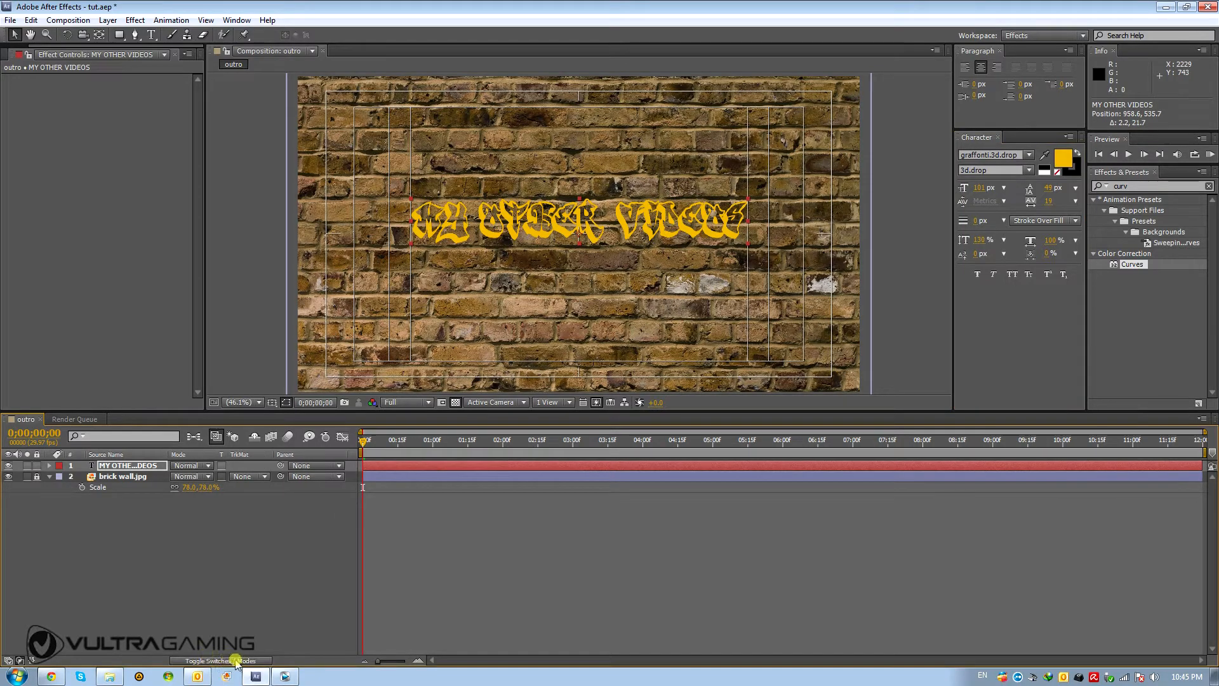
left_click(182, 466)
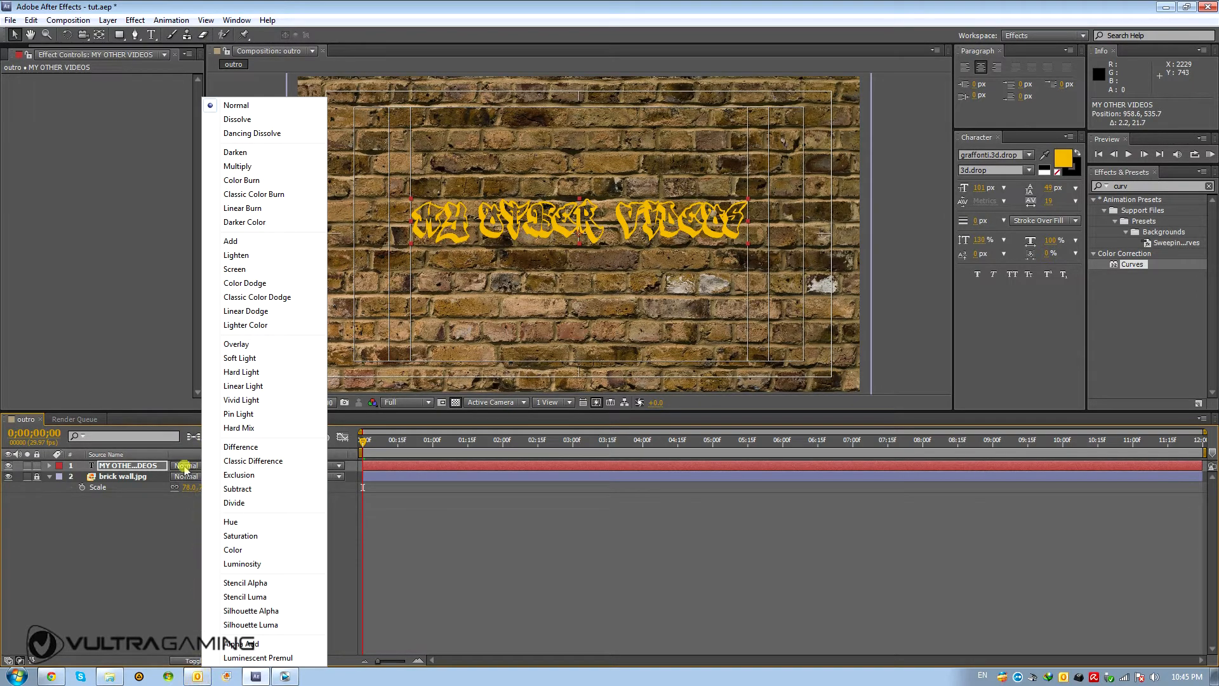
left_click(247, 269)
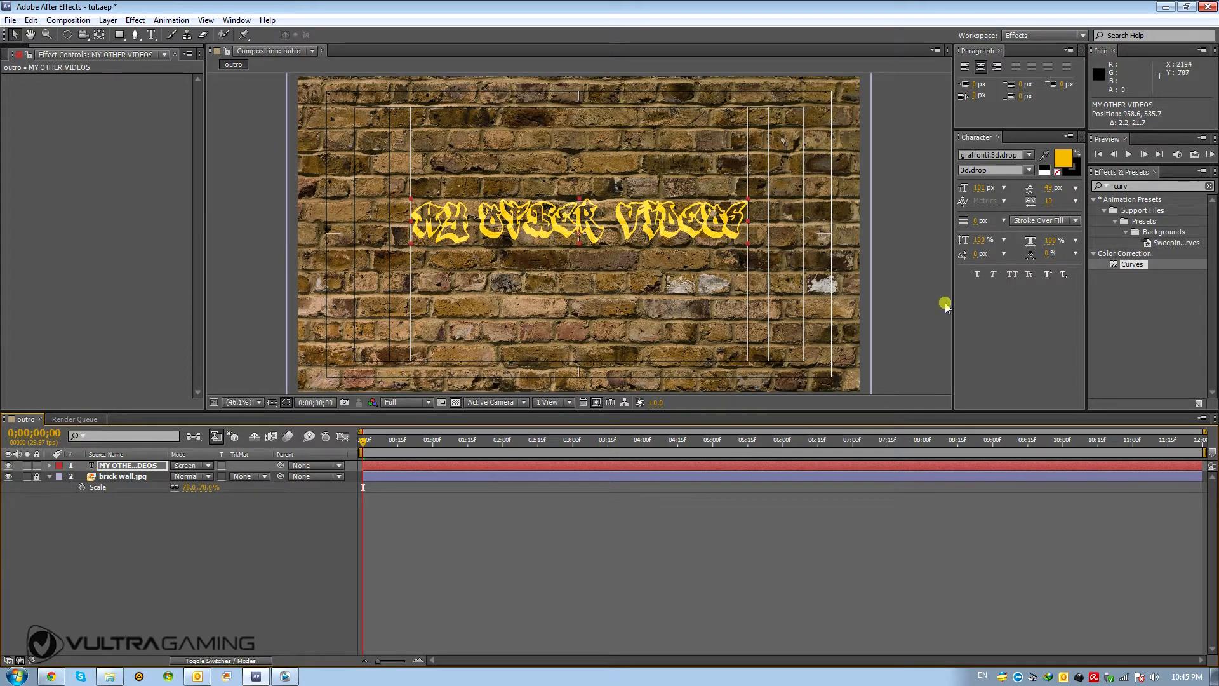
- Find the Displacement Map effect and apply it to the MY OTHER VIDEOS text layer
left_click(1125, 186)
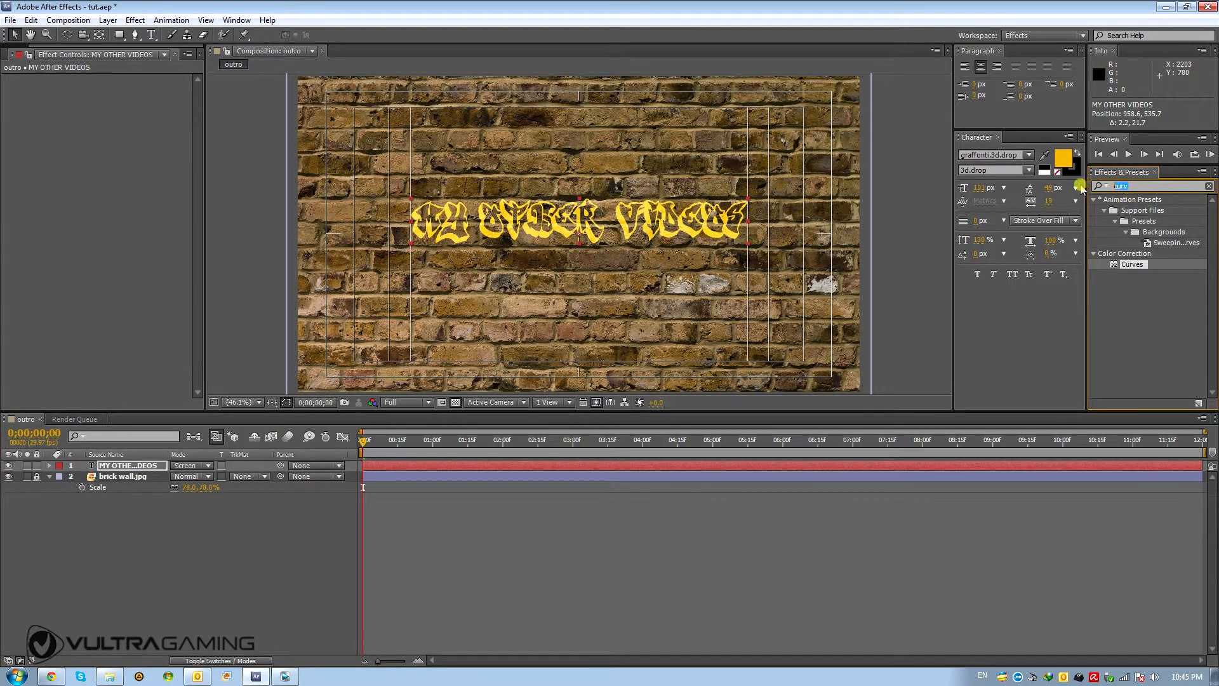
key("BackSpace")
key("BackSpace")
key("BackSpace")
key("BackSpace")
type("disp")
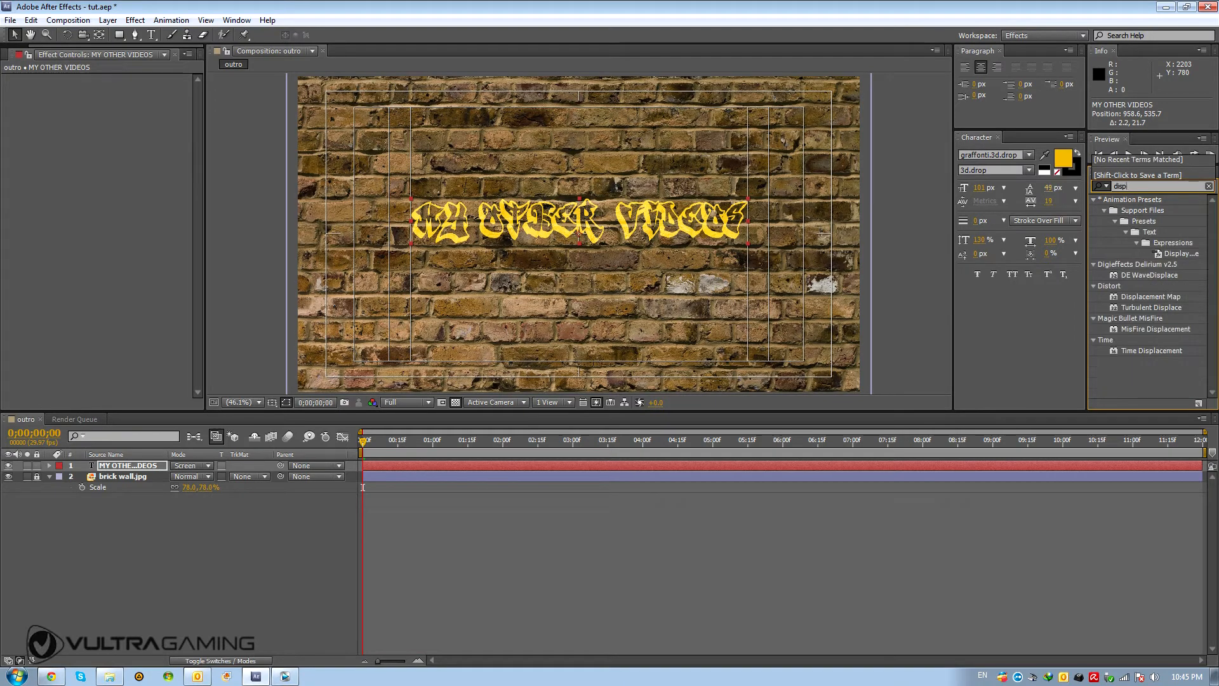
type("la")
left_click_drag(1143, 296, 133, 468)
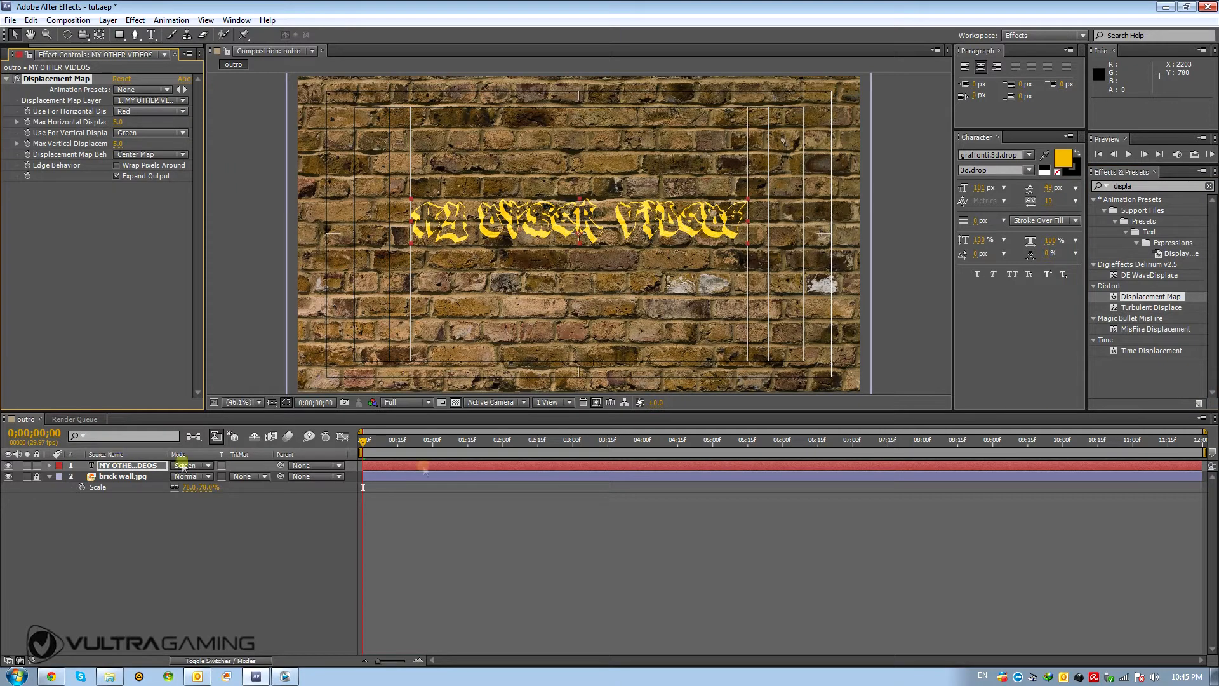
- Find the Fast Blur effect and add it to the MY OTHER VIDEOS text layer
left_click(1129, 186)
type("fast")
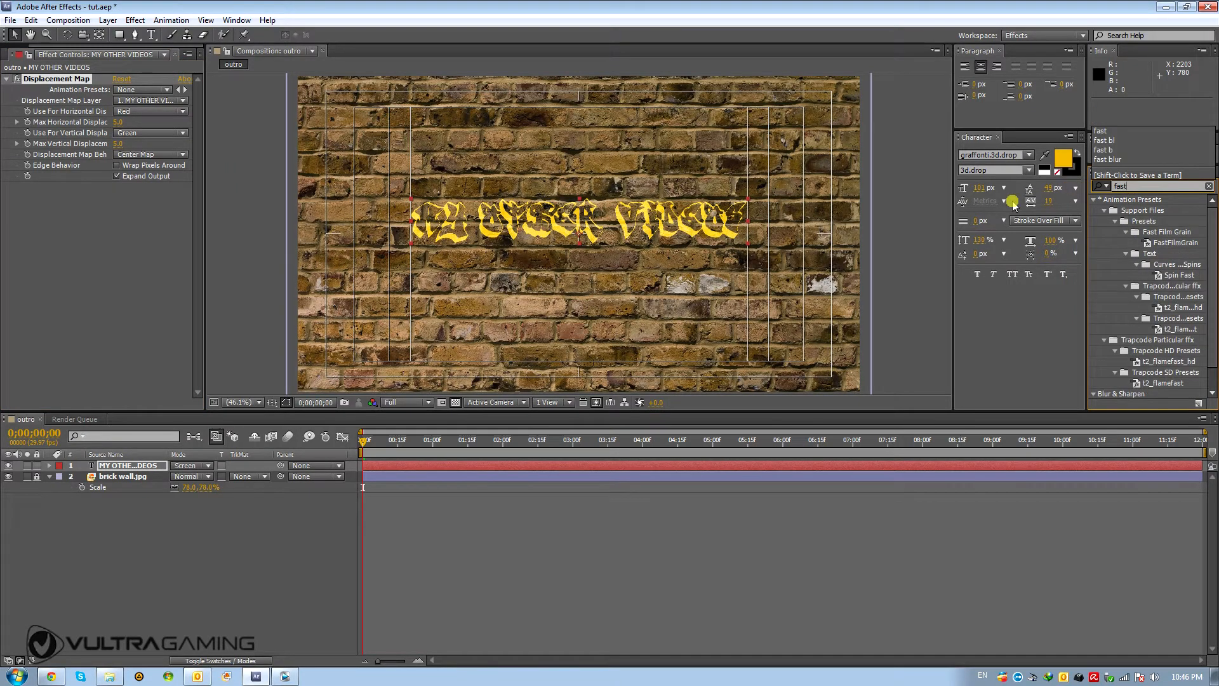
type(" blu")
left_click_drag(1137, 221, 148, 465)
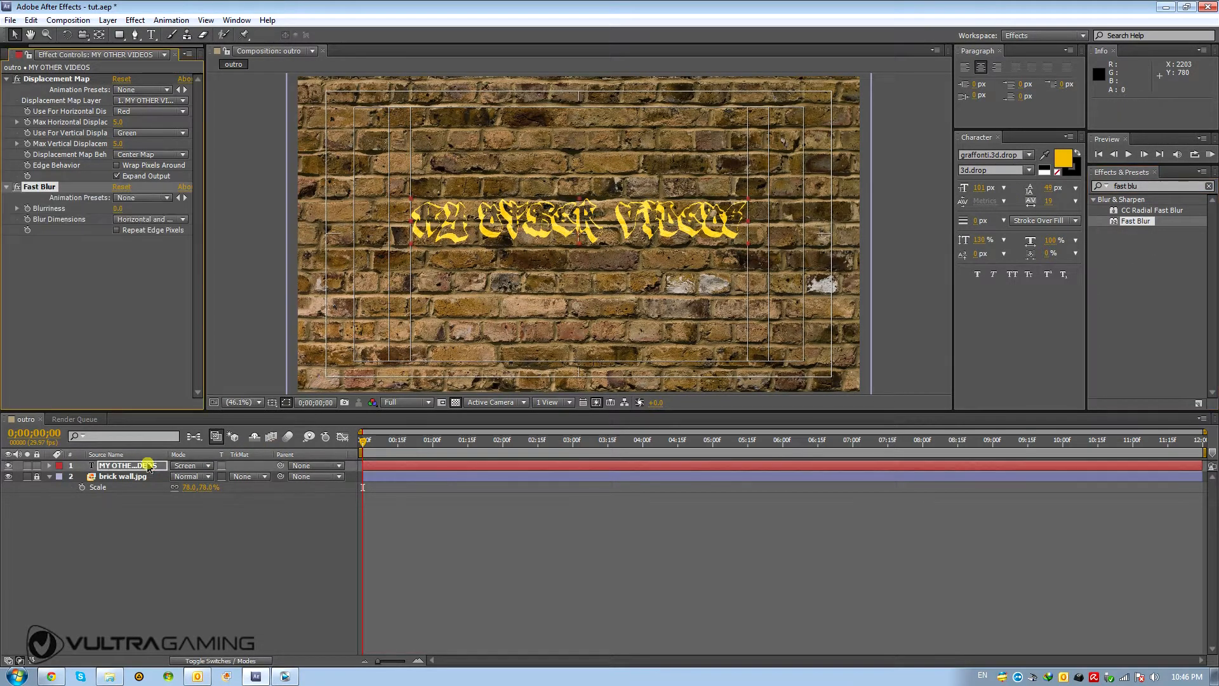
- Set the Displacement Map to use brick wall.jpg, with the Red channel and a maximum displacement of 2 both horizontally and vertically
left_click(140, 102)
left_click(159, 147)
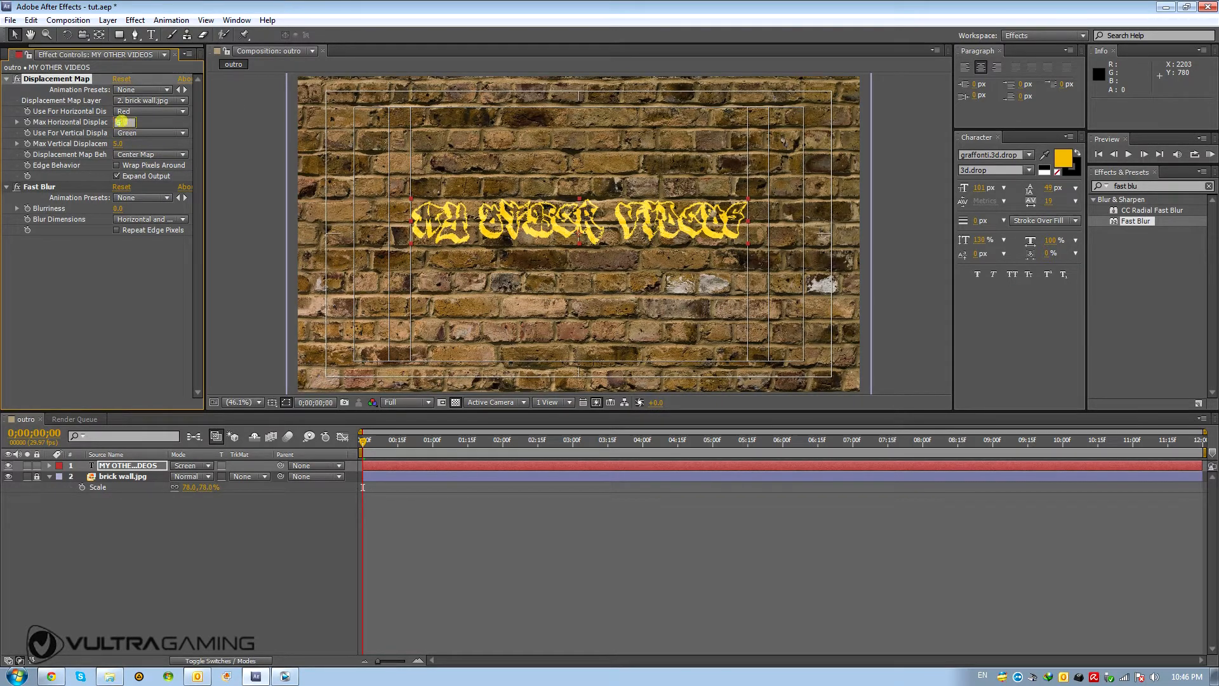
left_click(117, 145)
type("2")
left_click(143, 133)
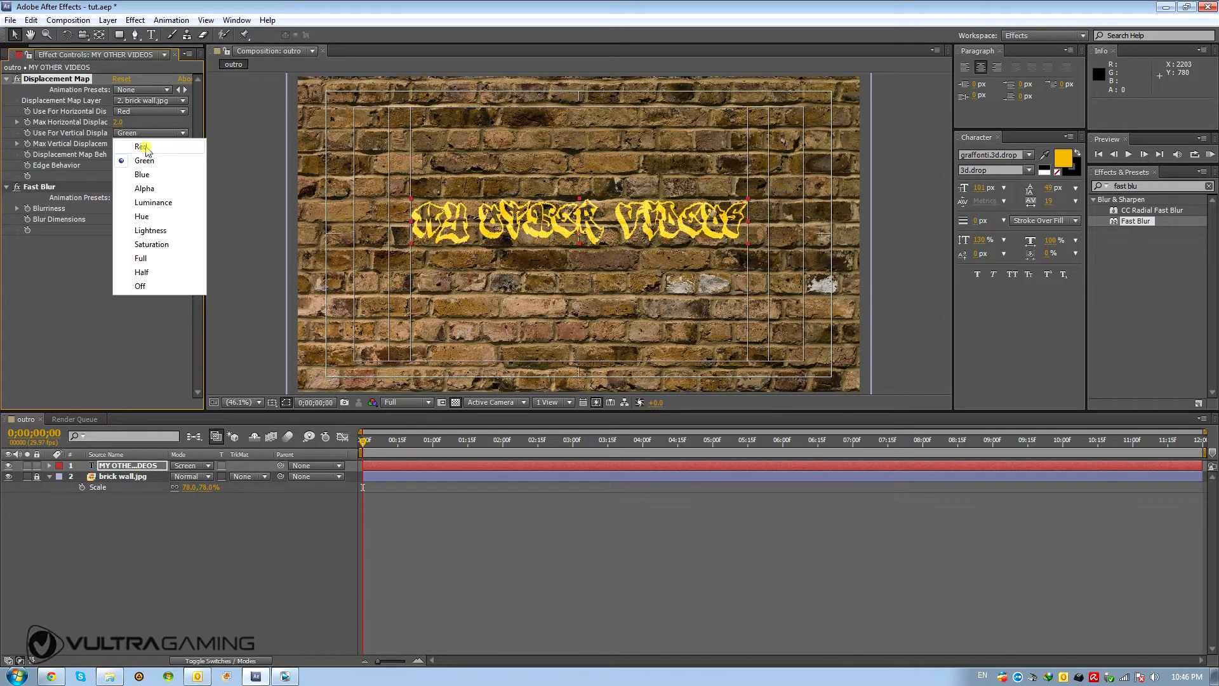
left_click(141, 147)
left_click(145, 112)
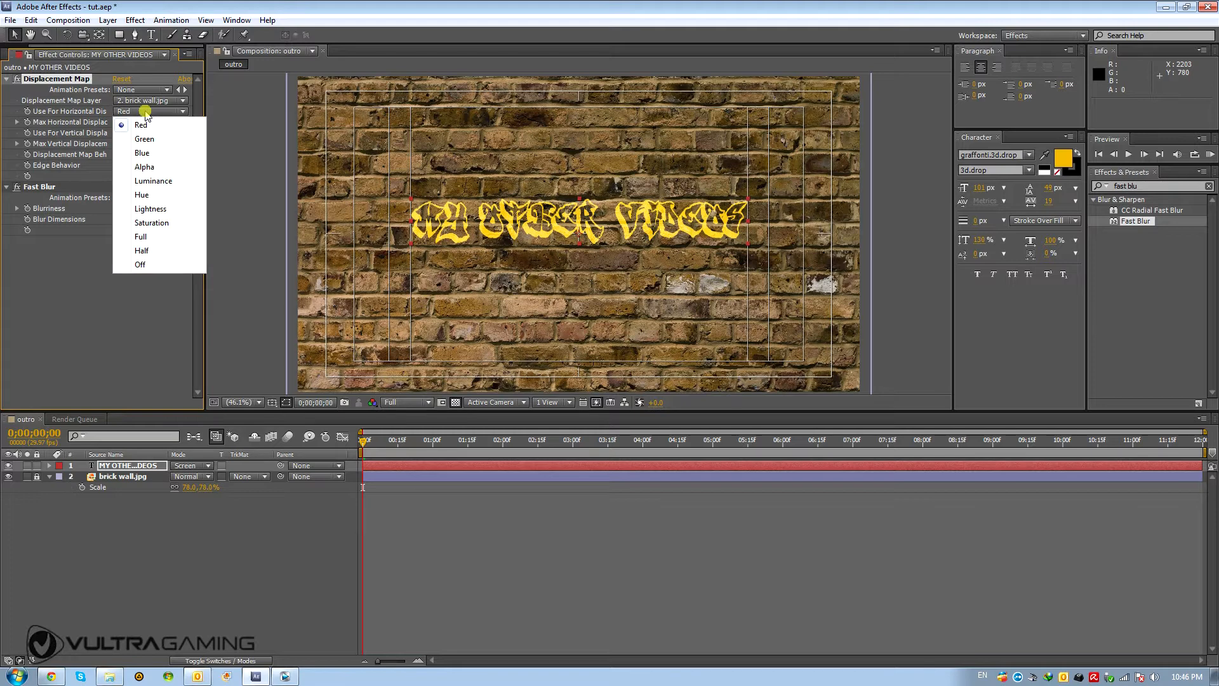
left_click(150, 125)
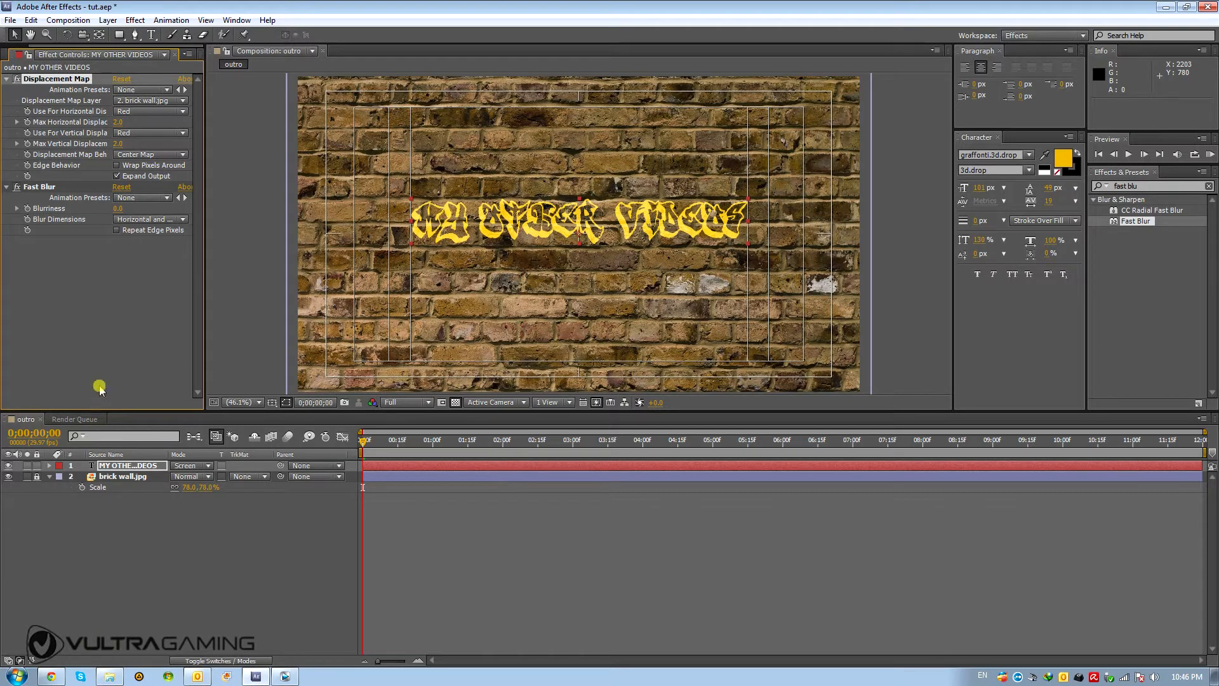
- Turn on Repeat Edge Pixels for the text's Fast Blur and set its Blurriness to 10
left_click(116, 230)
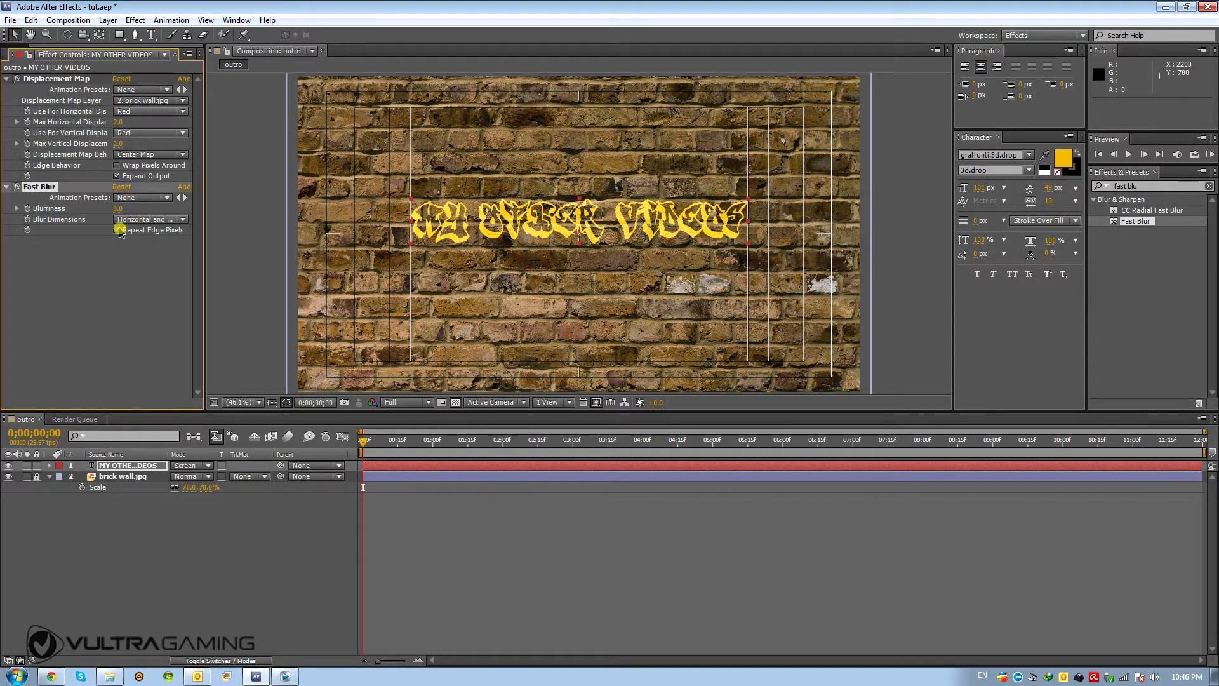
left_click_drag(119, 210, 127, 209)
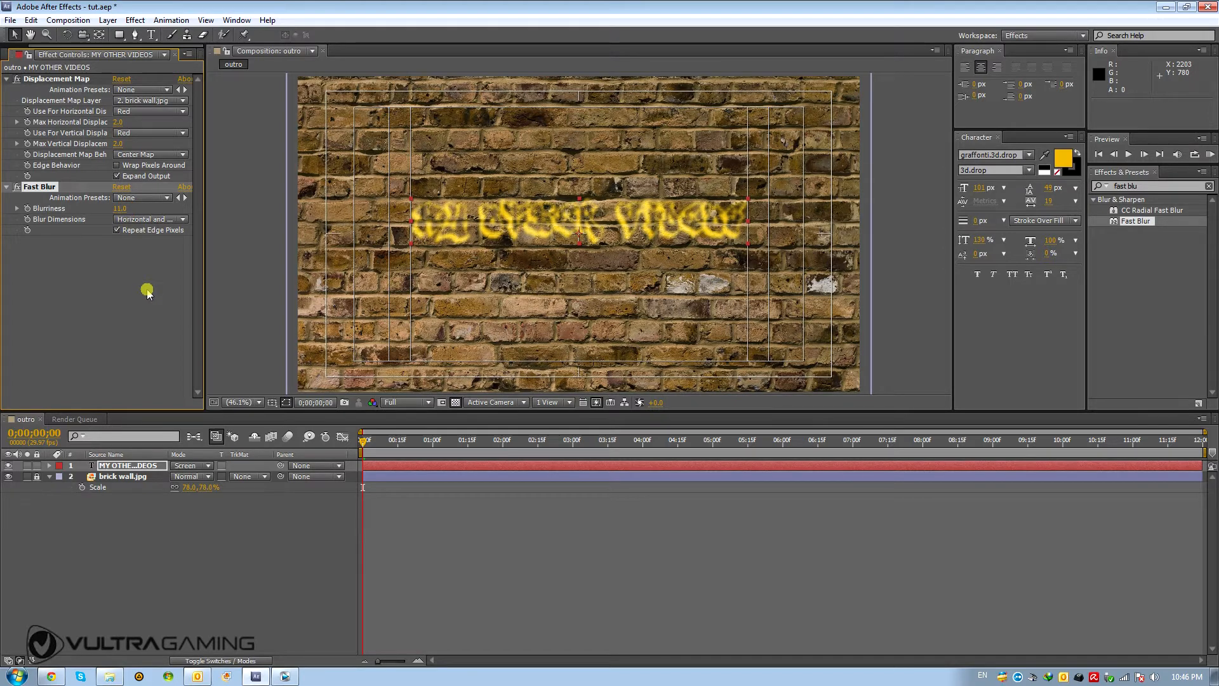
left_click(120, 209)
type("10")
left_click(147, 330)
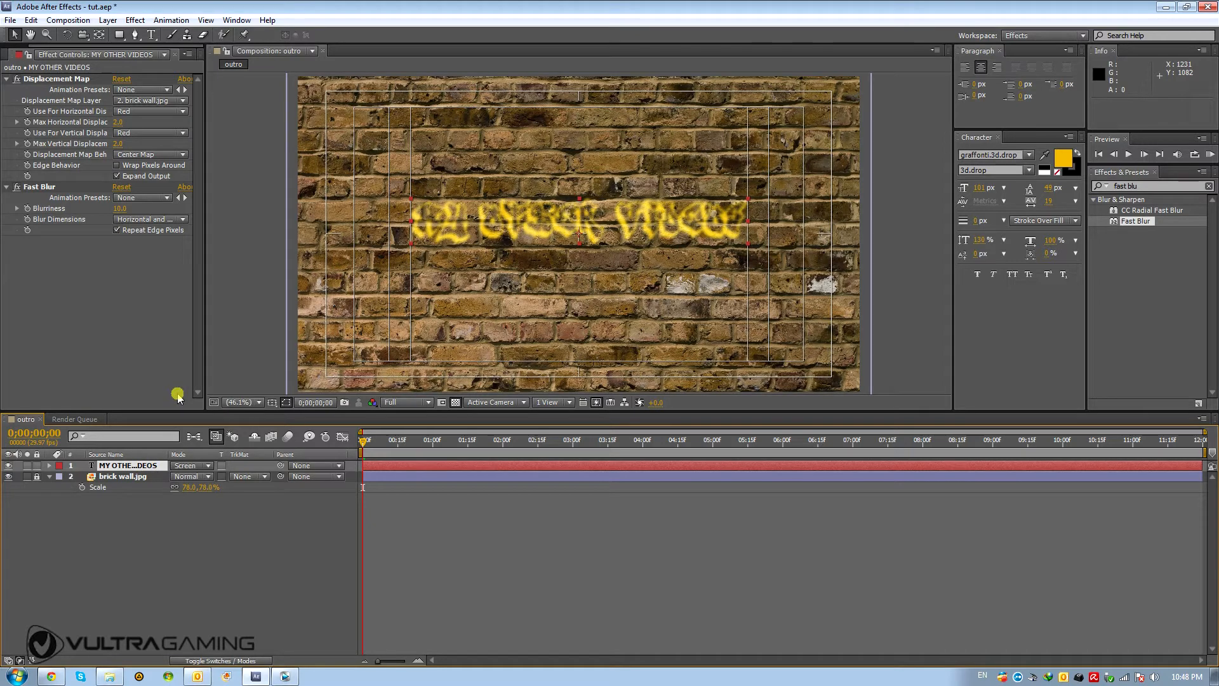
- Duplicate the MY OTHER VIDEOS text layer and color the copy dark red, about 8B0024
key("ctrl+d")
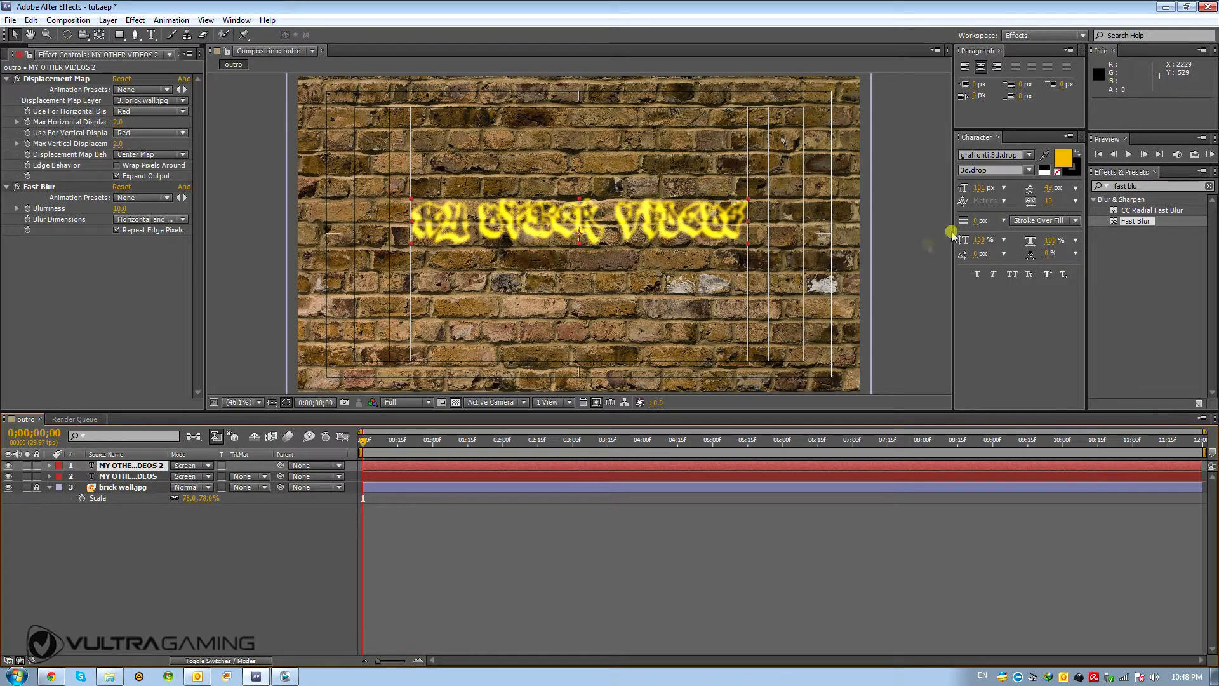
left_click(1064, 160)
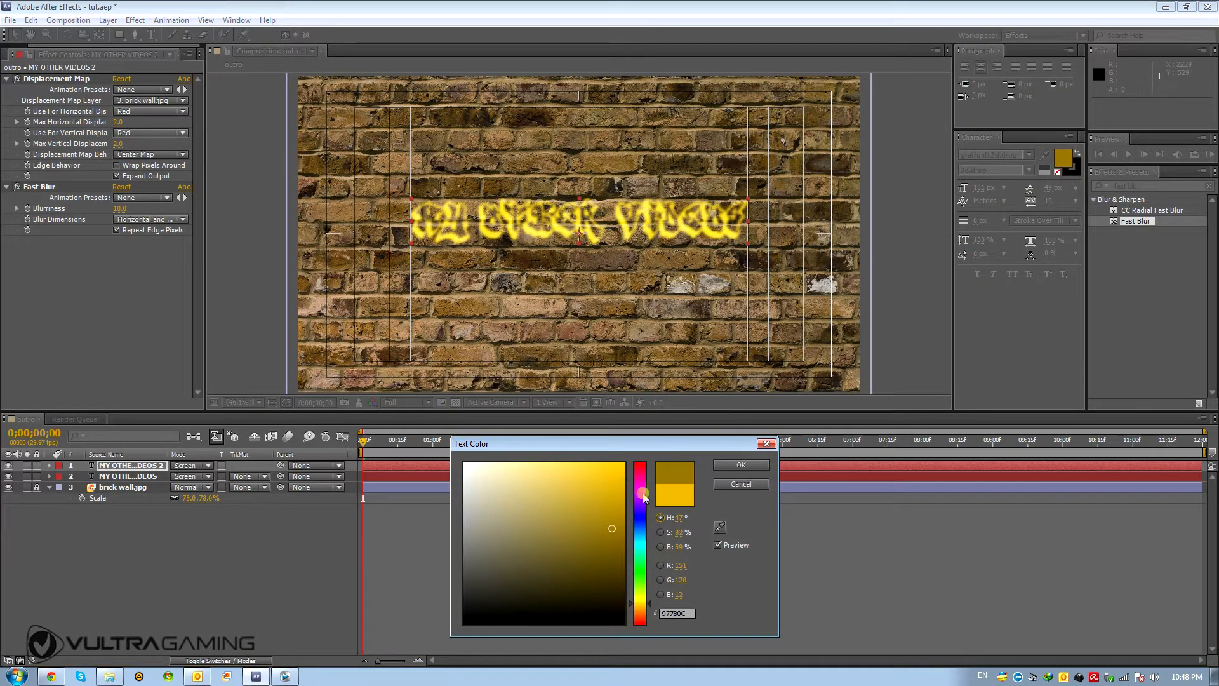
left_click_drag(641, 515, 640, 475)
mouse_move(603, 545)
left_mouse_down()
mouse_move(639, 539)
mouse_move(653, 559)
mouse_move(642, 513)
mouse_move(673, 540)
mouse_move(623, 535)
mouse_move(613, 556)
mouse_move(645, 535)
left_mouse_up()
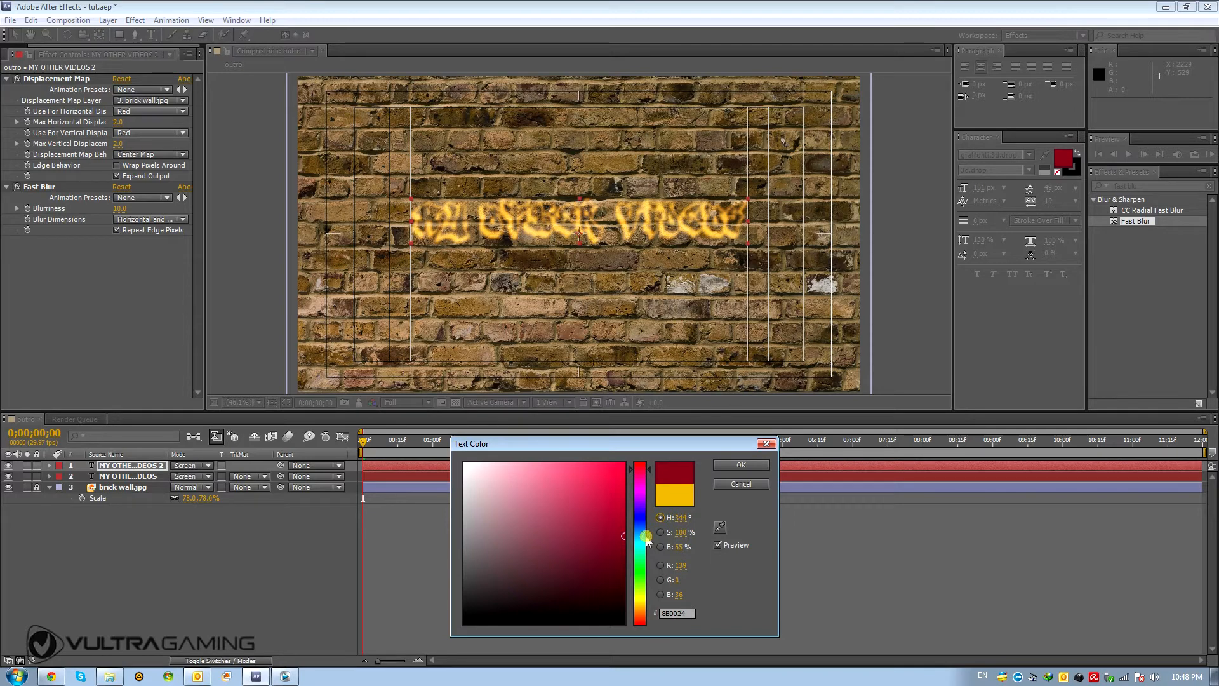
left_click(741, 467)
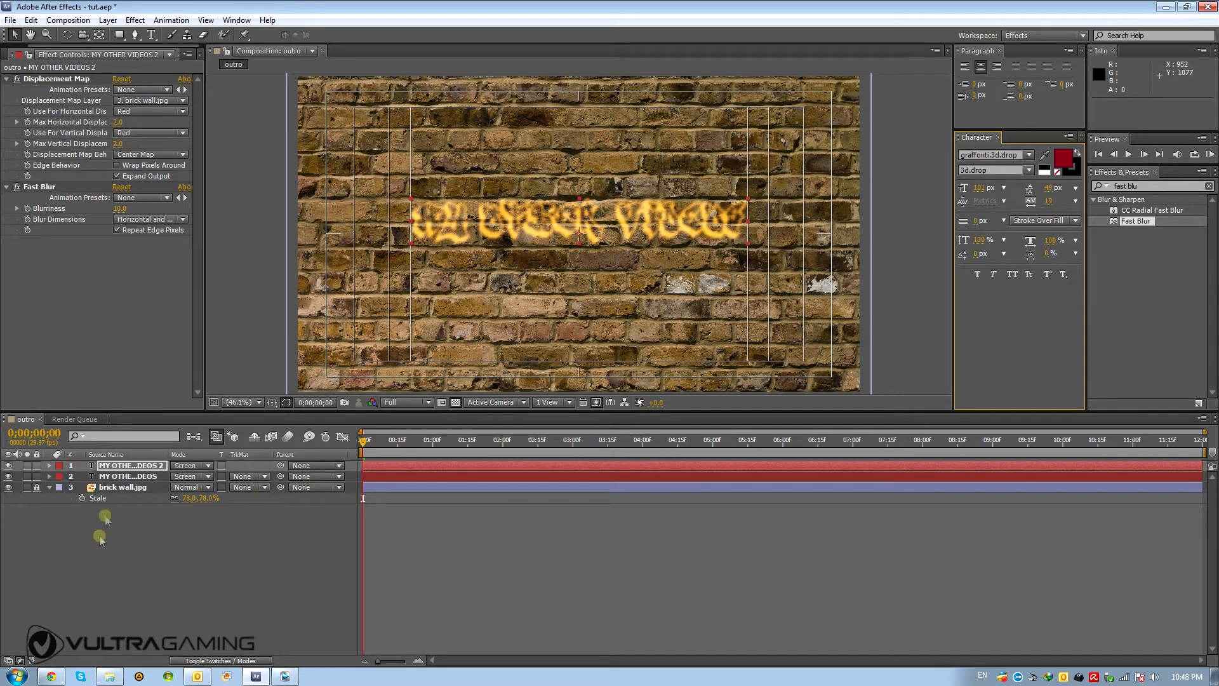
- Duplicate the dark red text layer and color the new copy dark blue, about 00095F
left_click(119, 488)
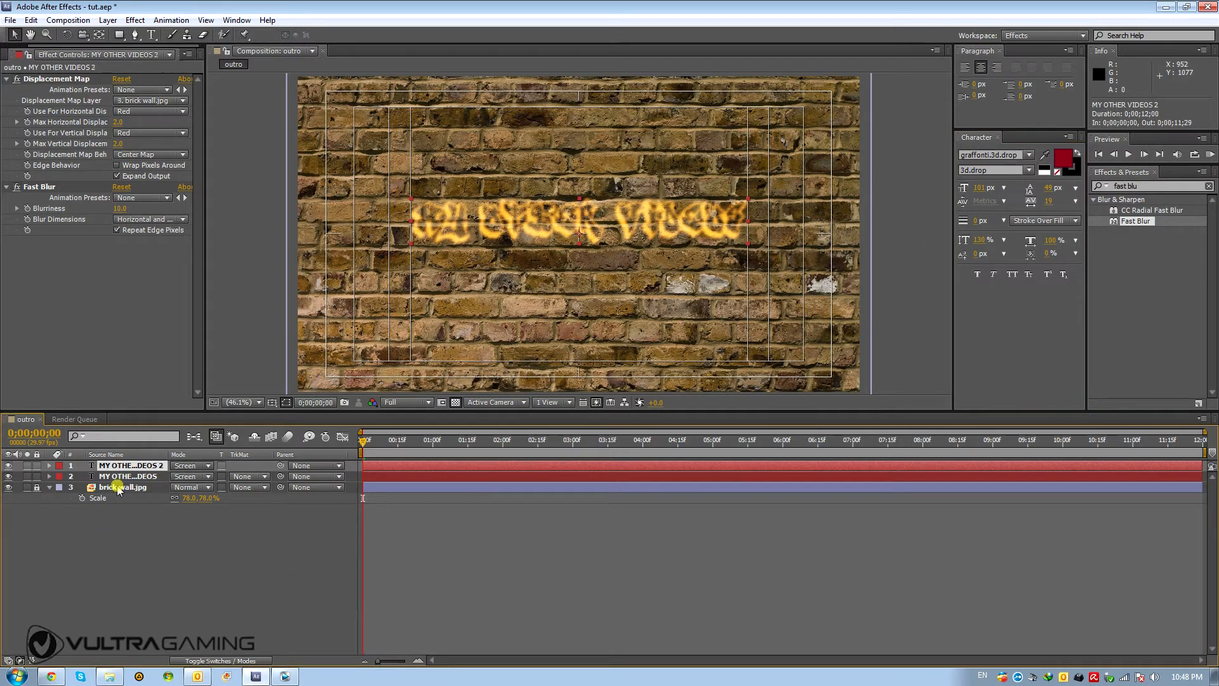
key("ctrl+d")
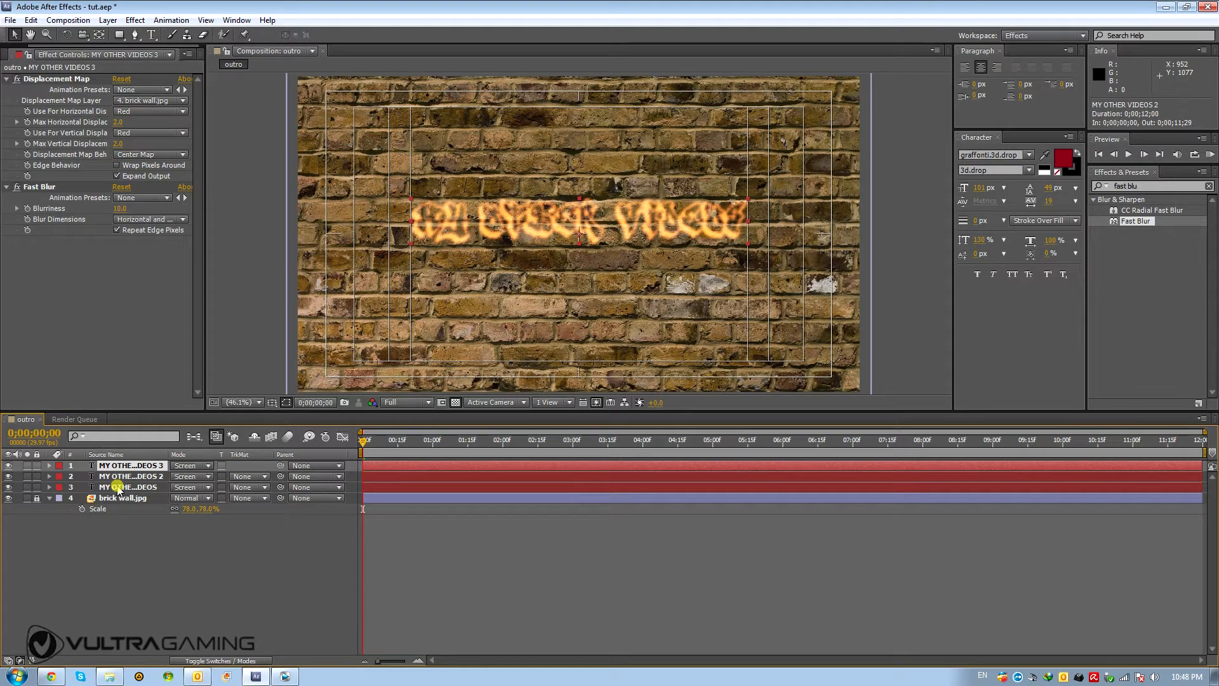
left_click(1062, 159)
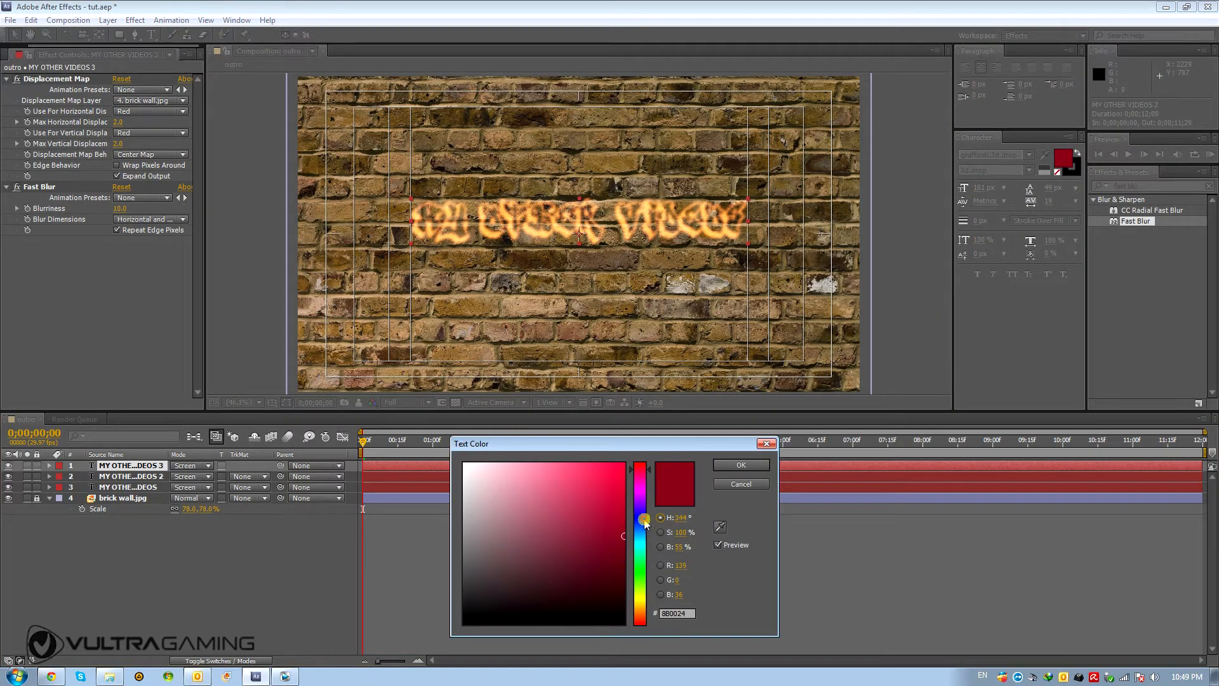
left_click(644, 520)
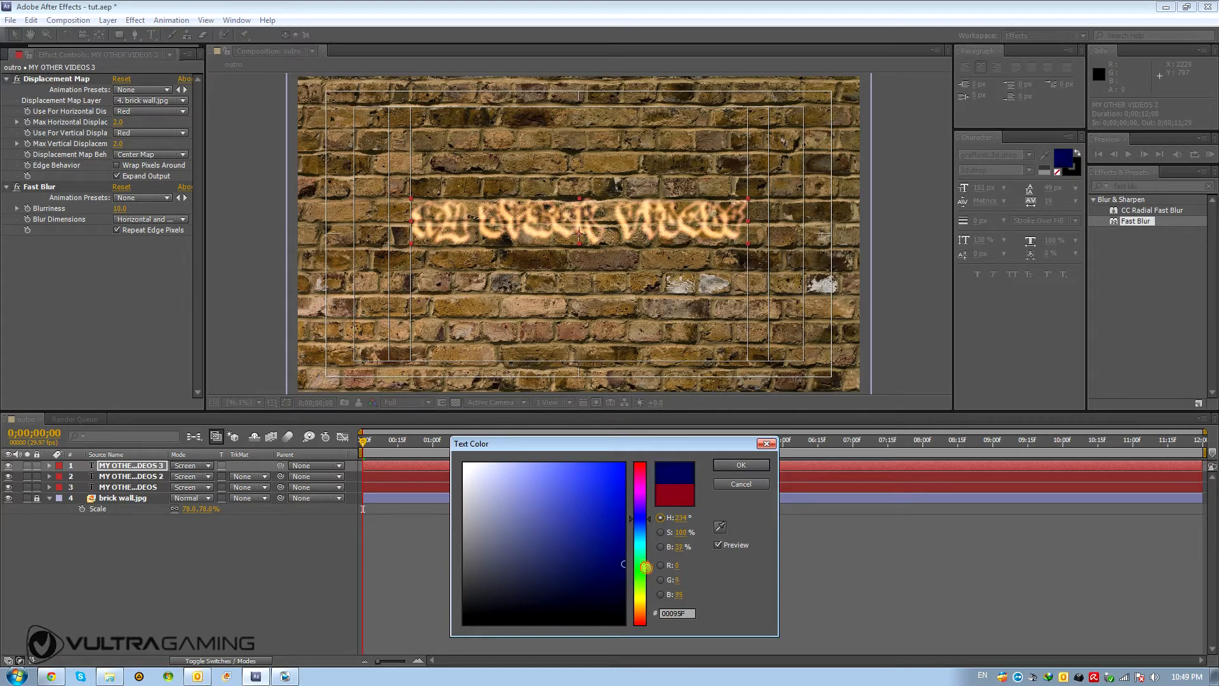
left_click(742, 465)
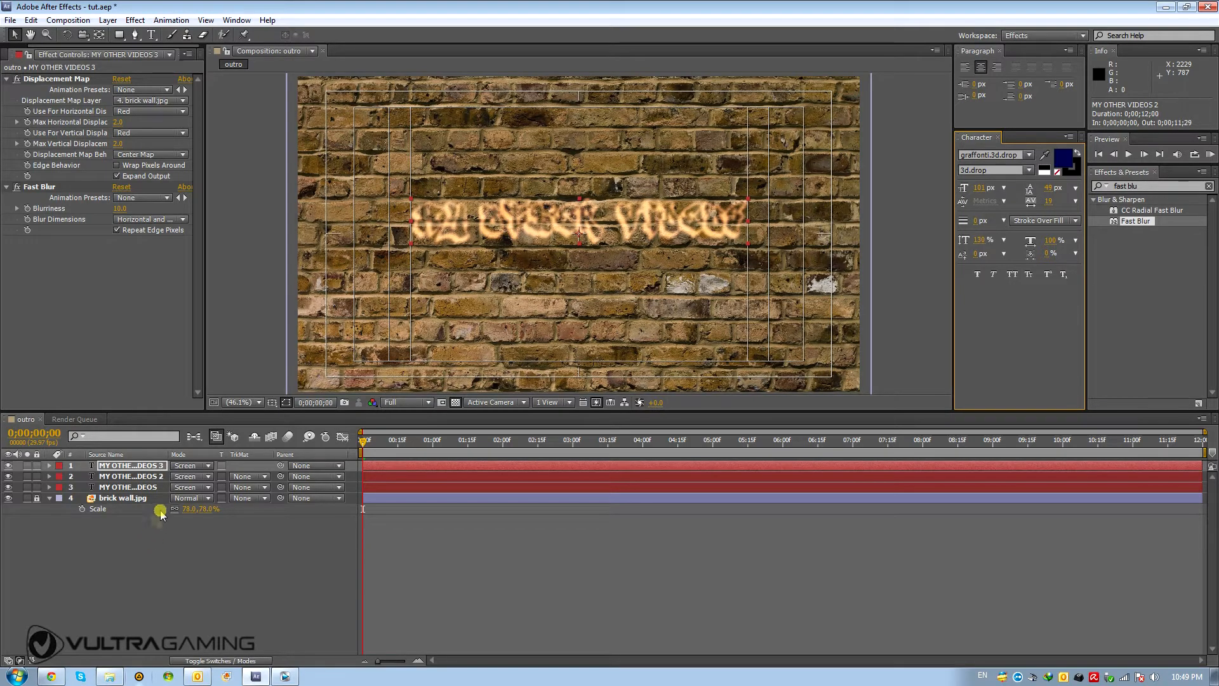
- Try Classic Color Dodge on the dark blue text layer, and settle on the Classic Color Burn blending mode
left_click(185, 467)
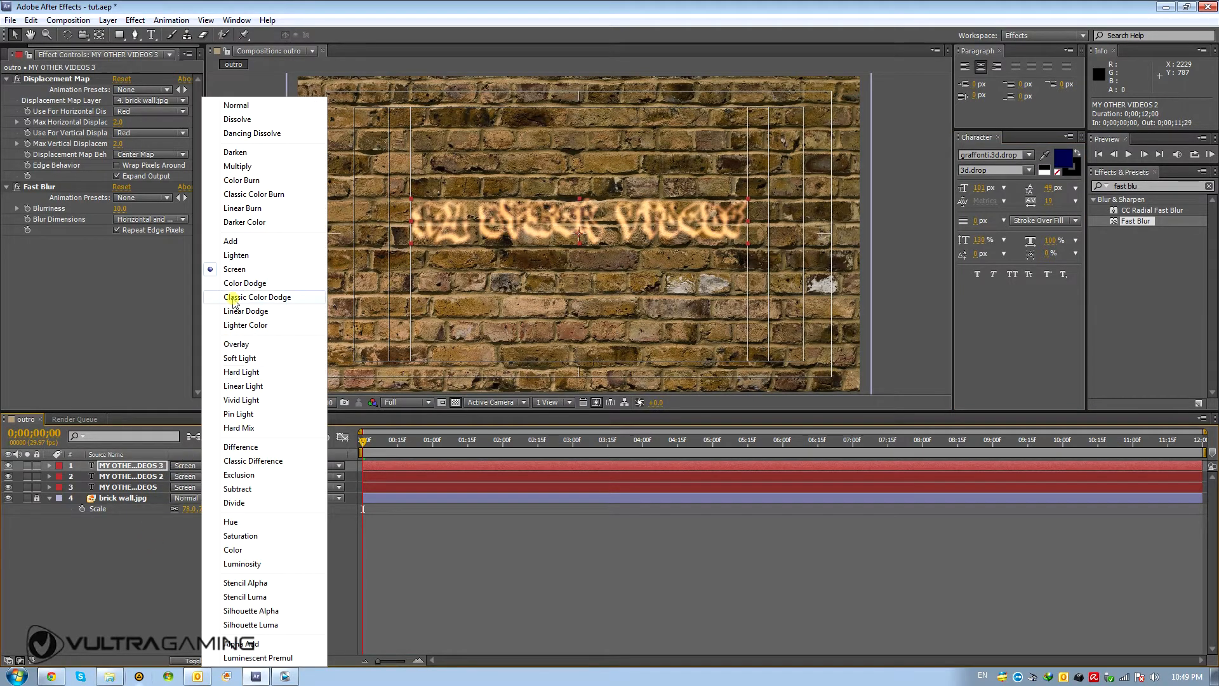
left_click(262, 299)
left_click(185, 466)
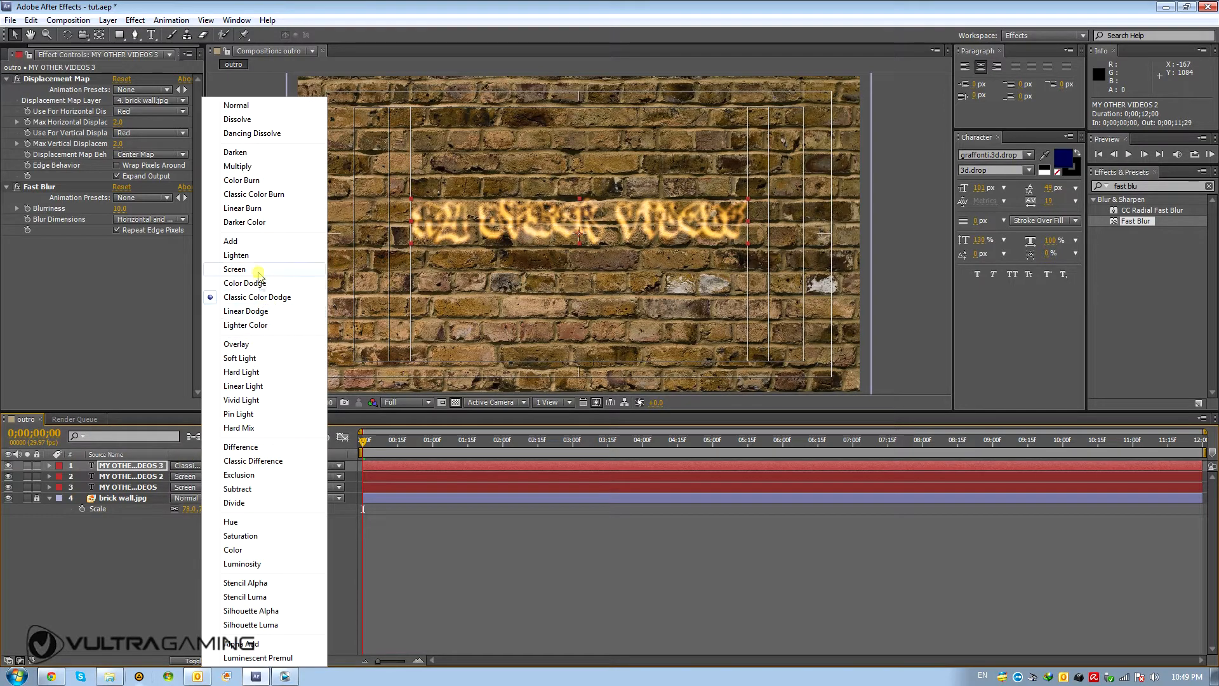
left_click(253, 194)
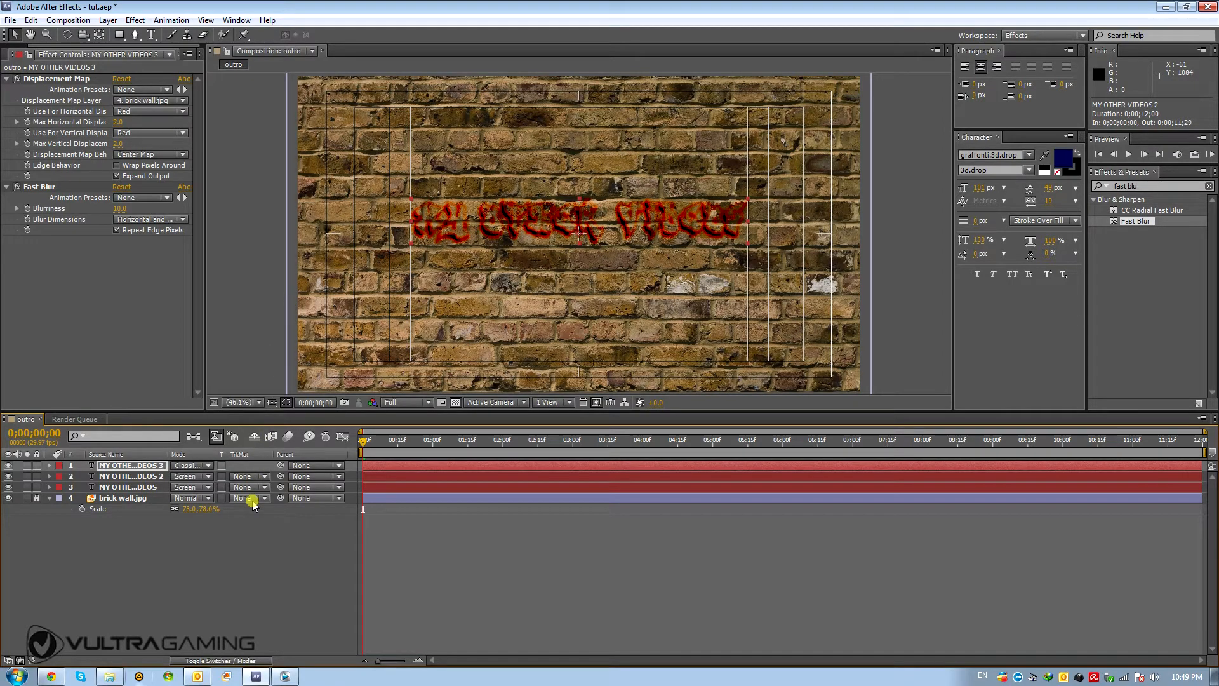
- Set the dark blue text layer's font size to 100 px and its vertical scale to 128%
left_click(983, 189)
type("100")
key("Return")
left_click(980, 240)
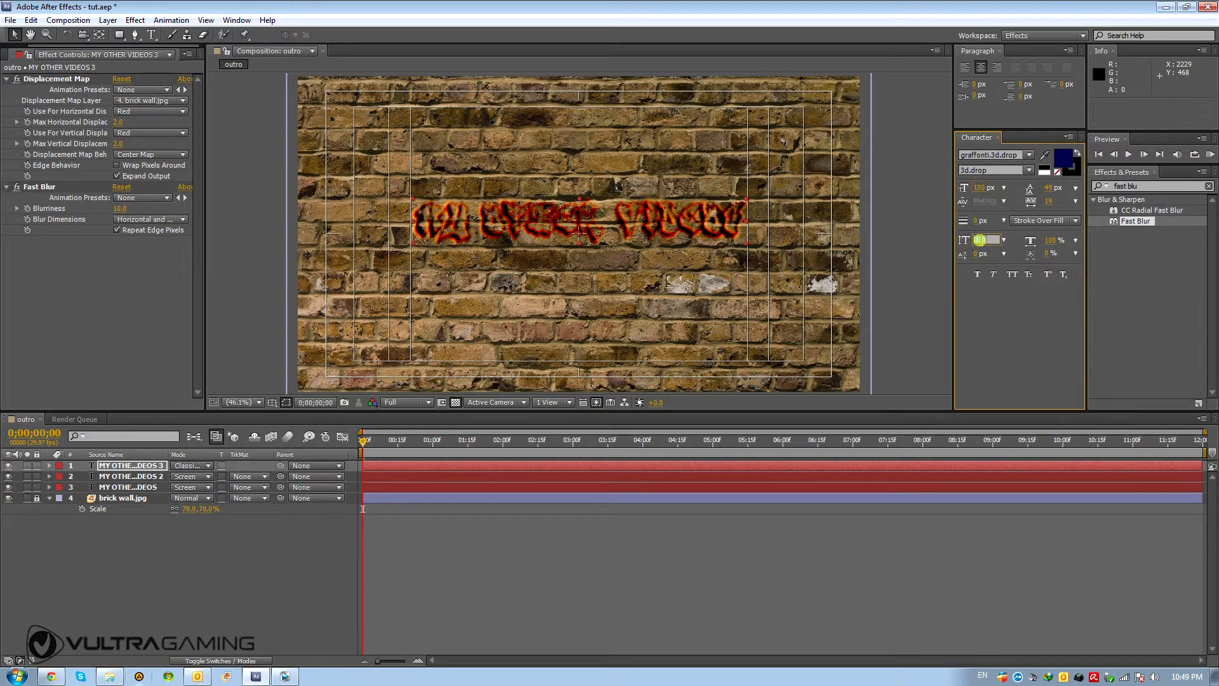
key("BackSpace")
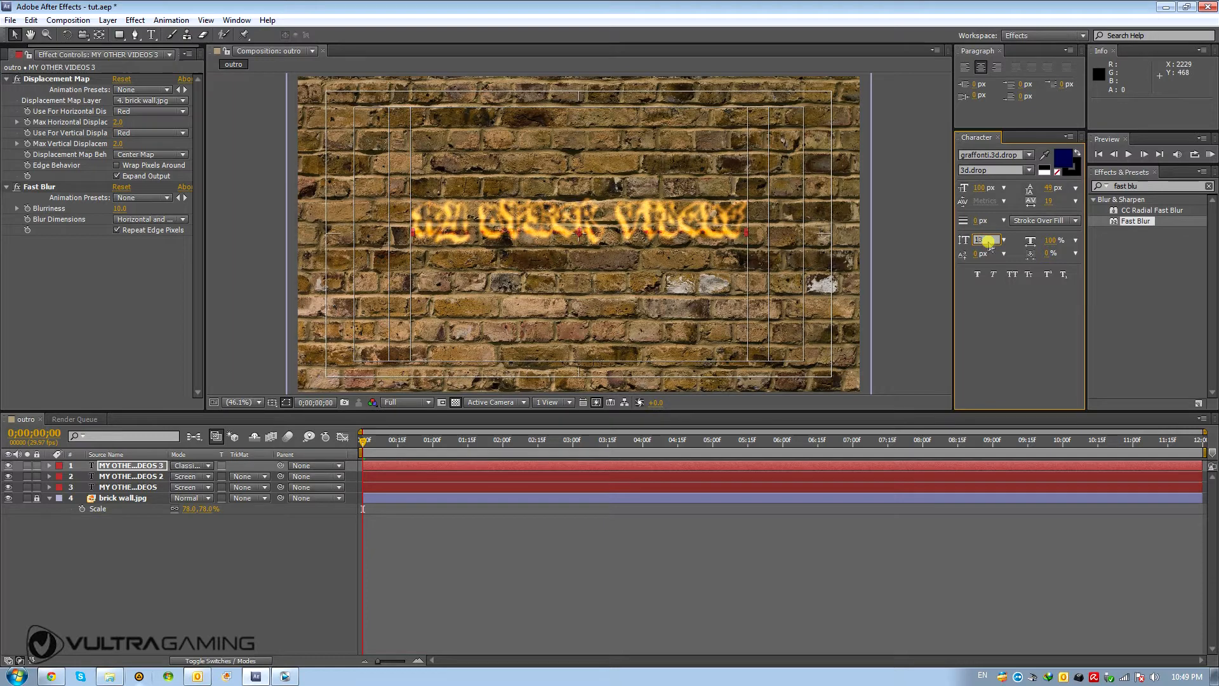
type("0")
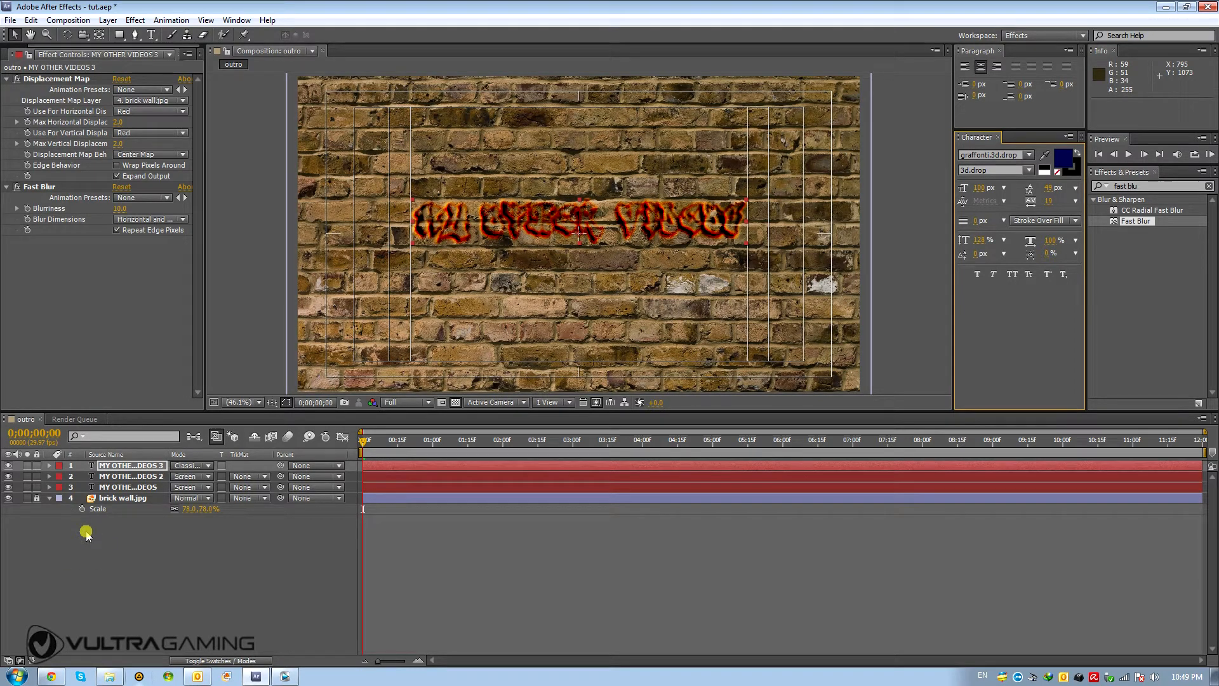
- Set the Fast Blur Blurriness of the dark blue text layer to 2
left_click(120, 208)
key("Return")
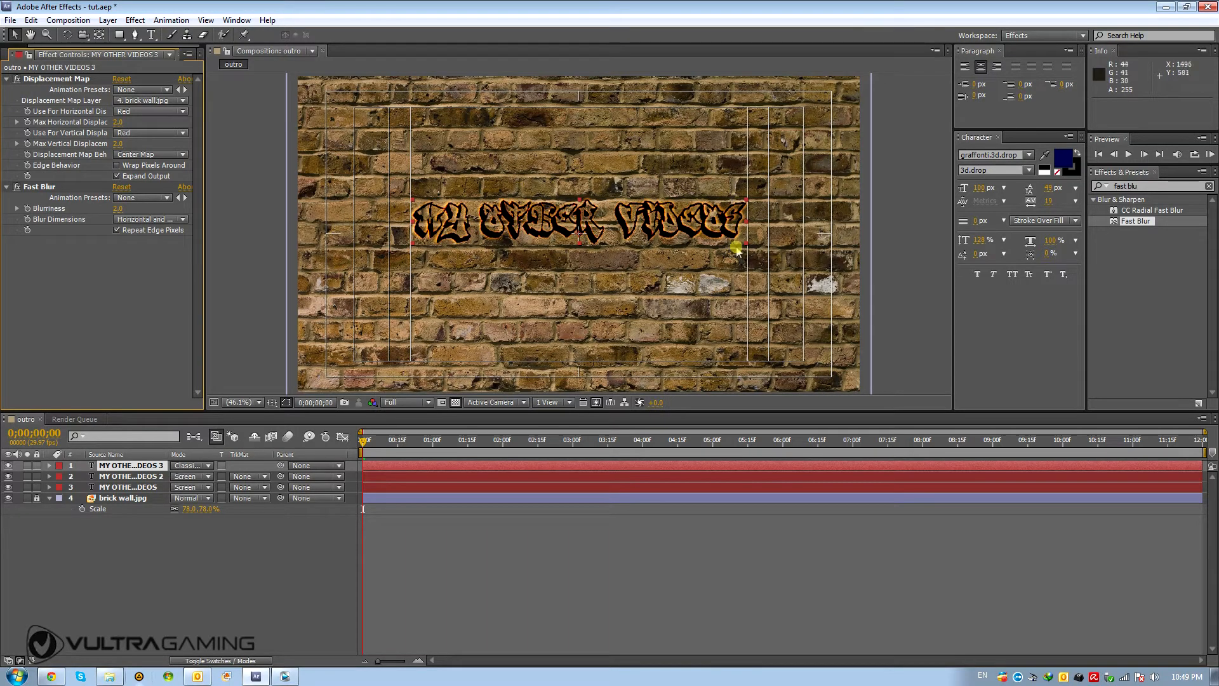
left_click(119, 468)
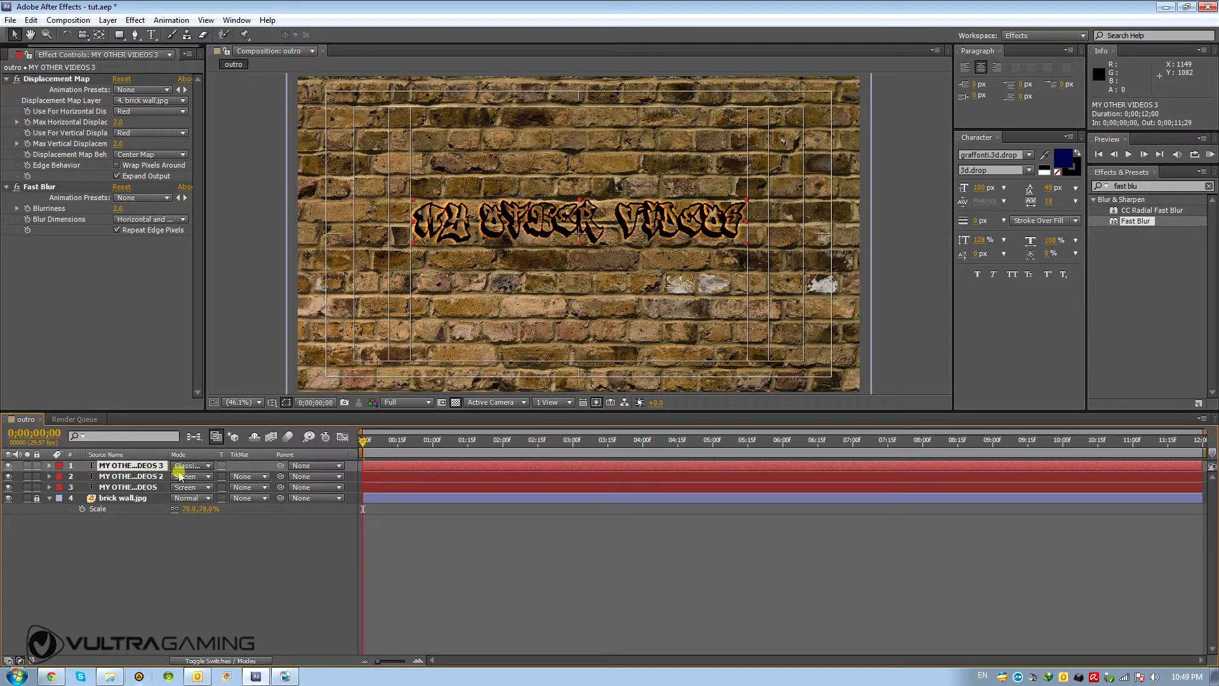
- Parent the dark red and the original MY OTHER VIDEOS layers to the dark blue text layer
left_click(130, 477)
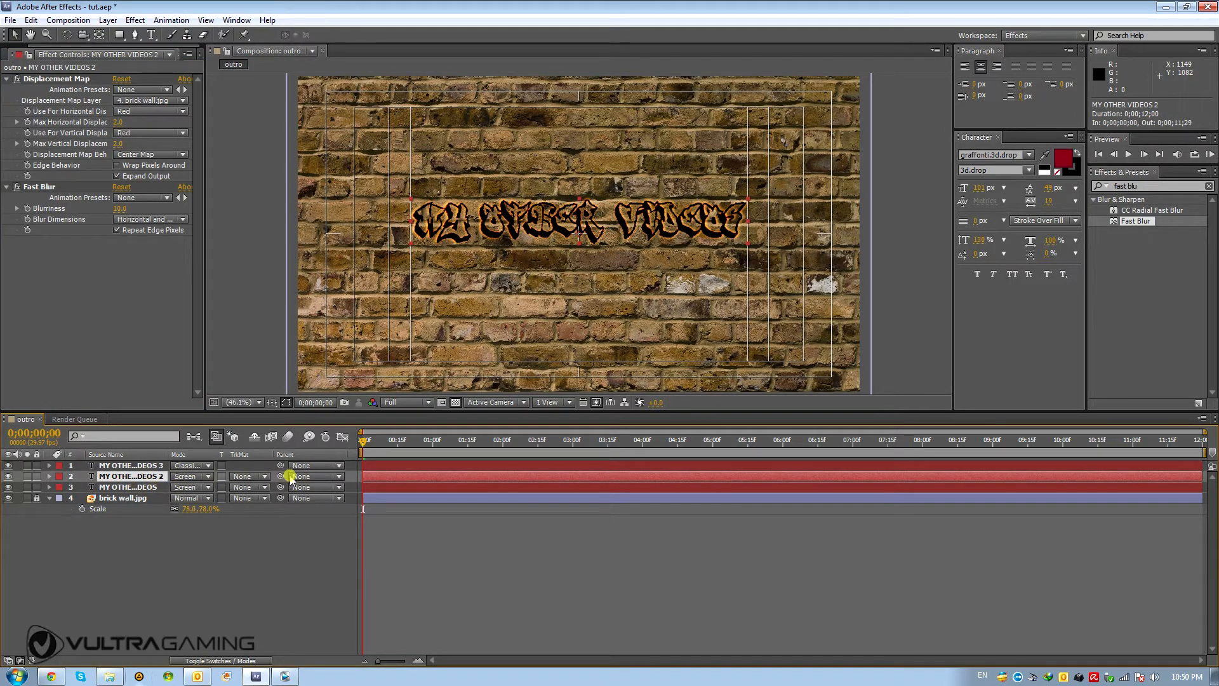
left_click(131, 487, "ctrl")
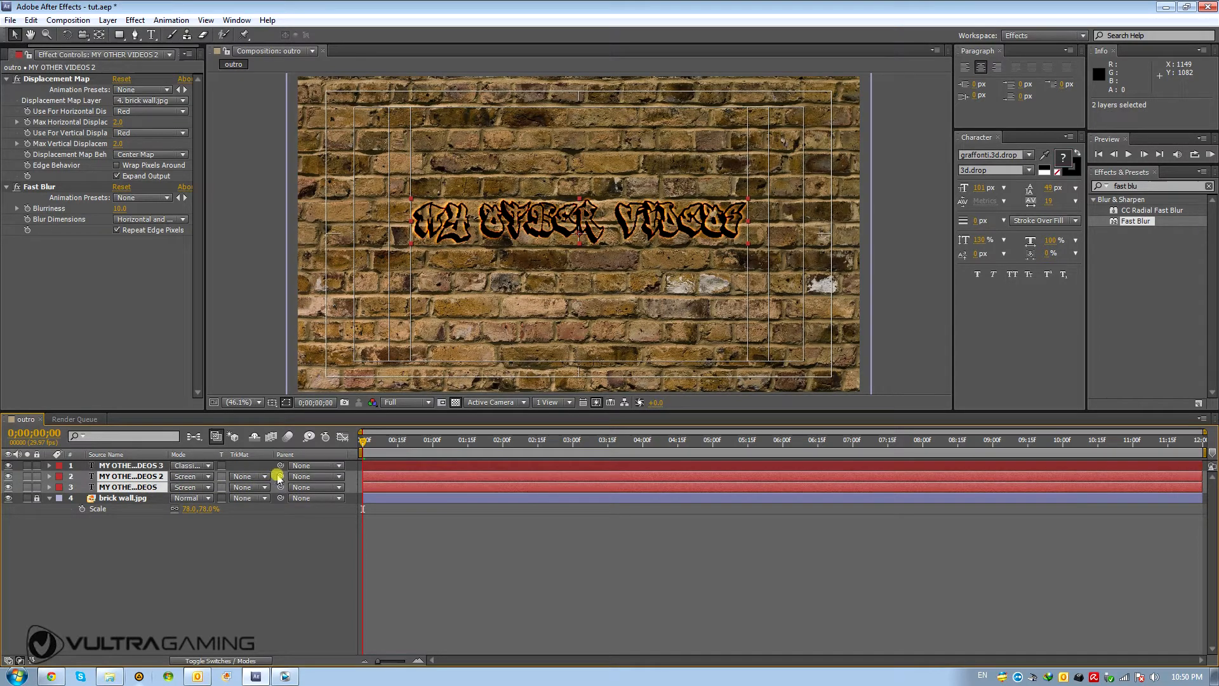
left_click_drag(278, 477, 144, 466)
left_click(175, 565)
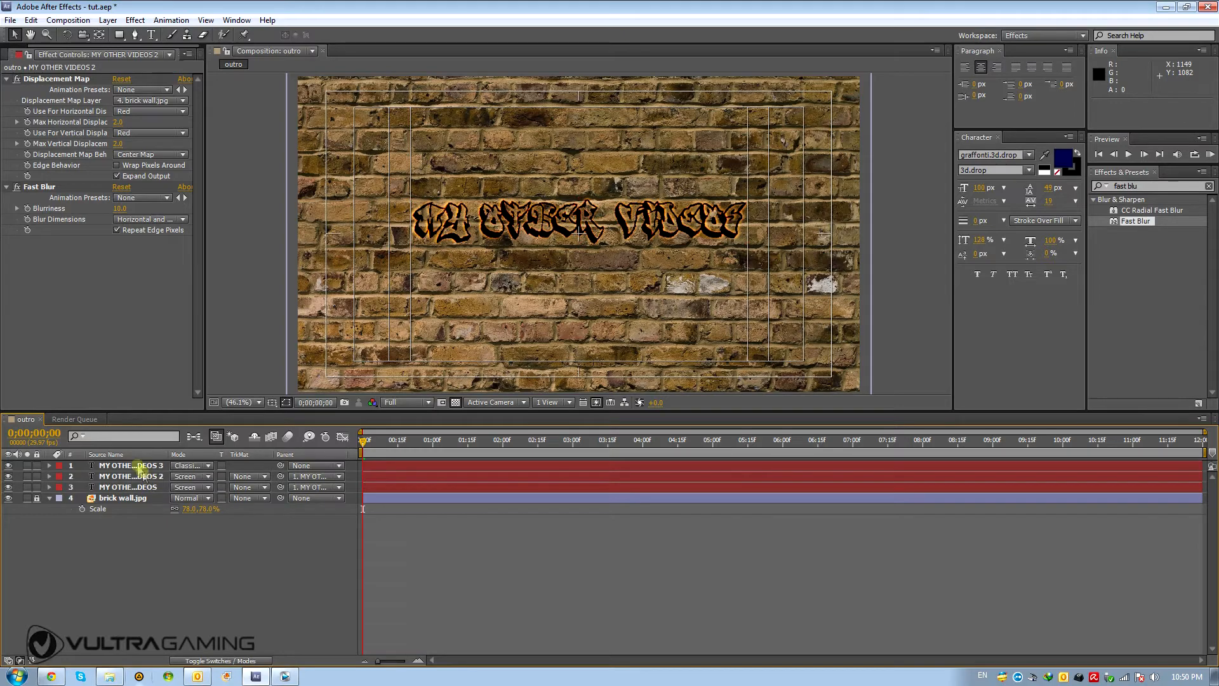
- Try moving the parent text layer down the wall to test the parenting, and undo the move
left_click(130, 466)
left_click_drag(519, 235, 518, 297)
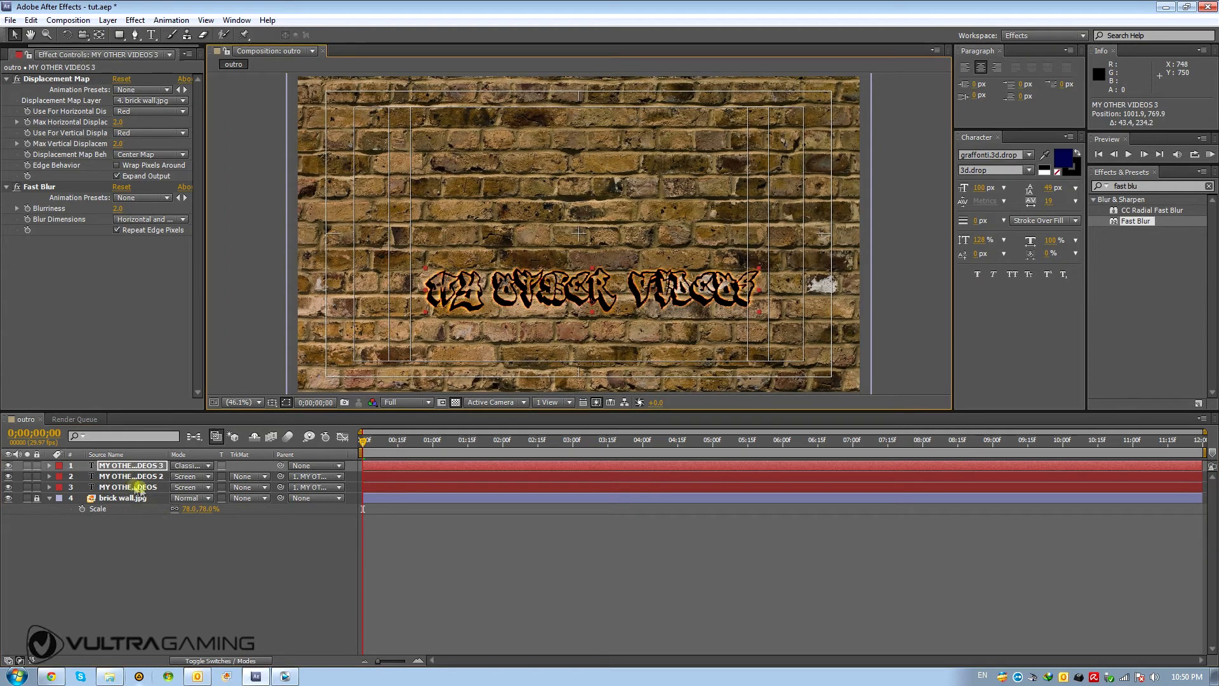
key("ctrl+z")
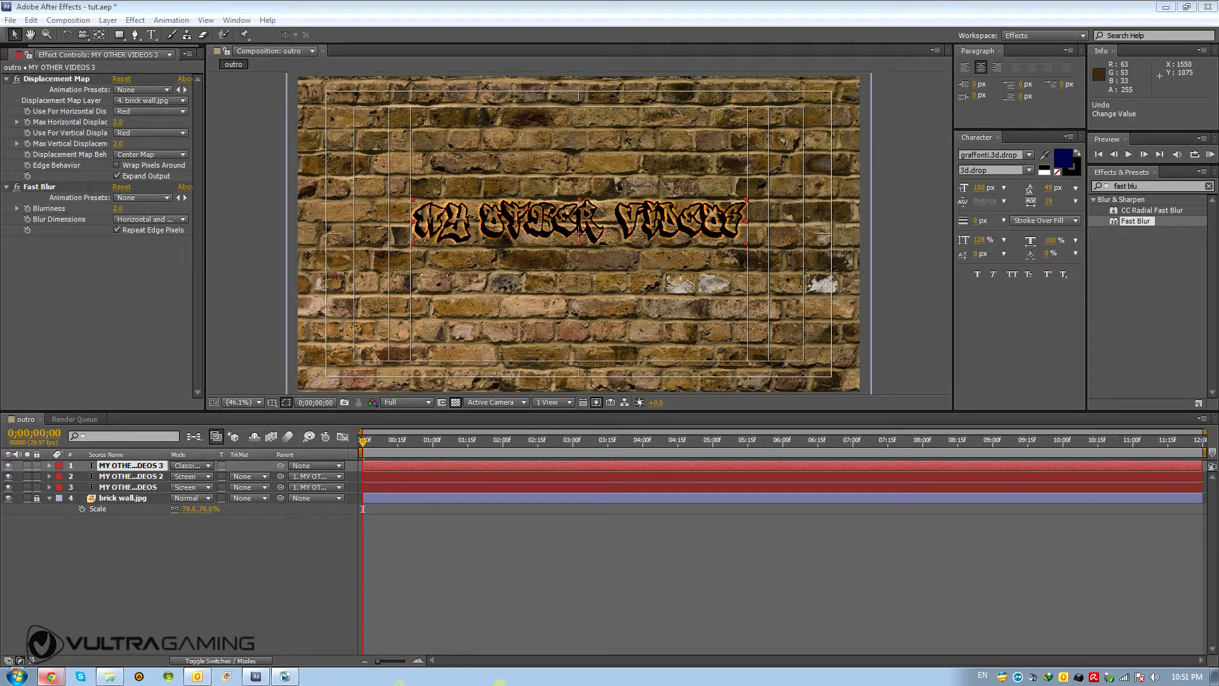
- Duplicate the three MY OTHER VIDEOS text layers and place the copies together above the originals
left_click(127, 466)
left_click(127, 487, "shift")
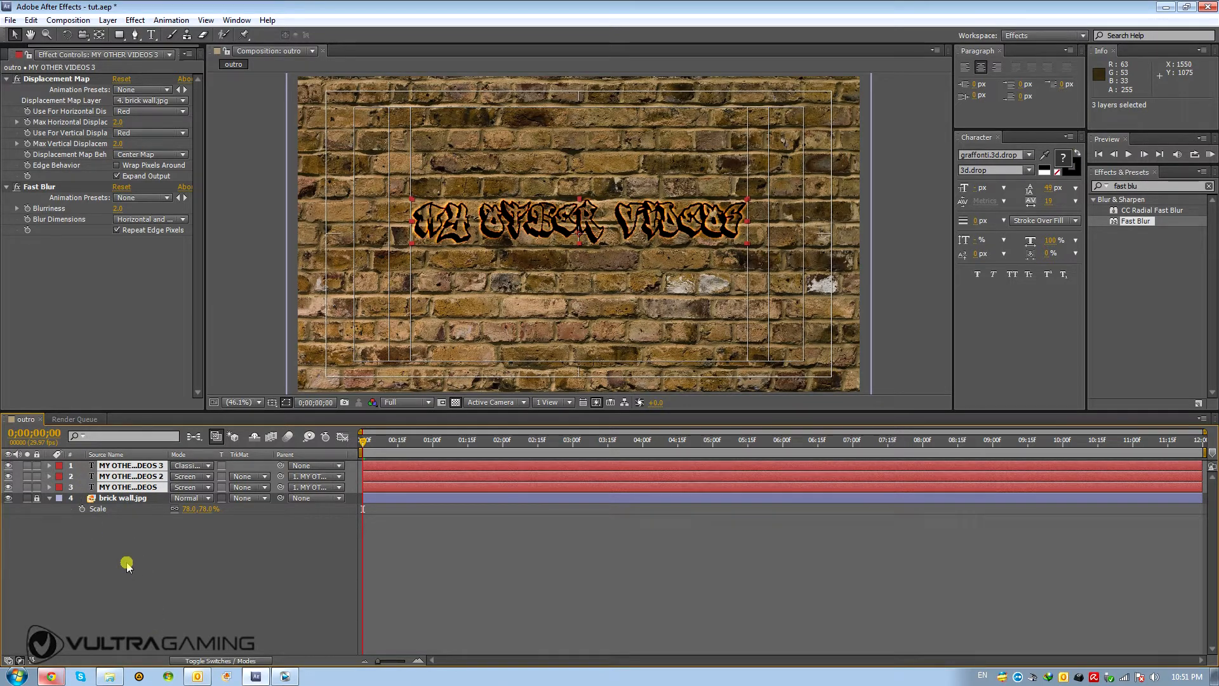
key("ctrl+d")
left_click_drag(126, 510, 127, 479)
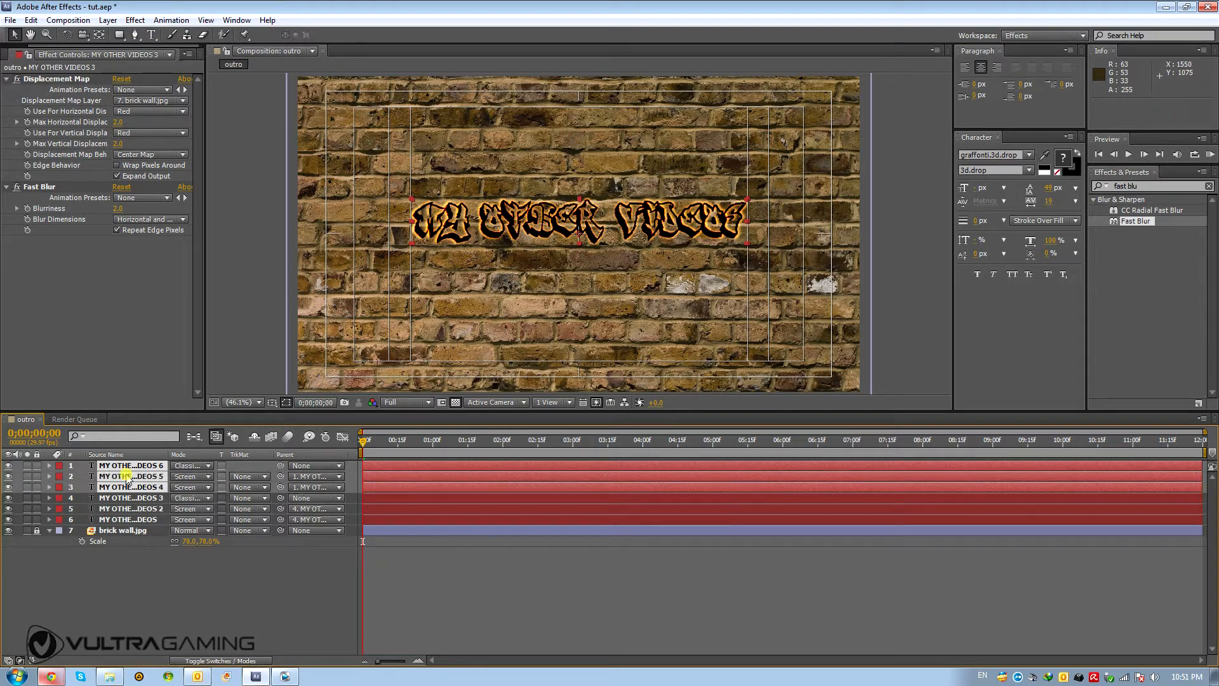
left_click(115, 580)
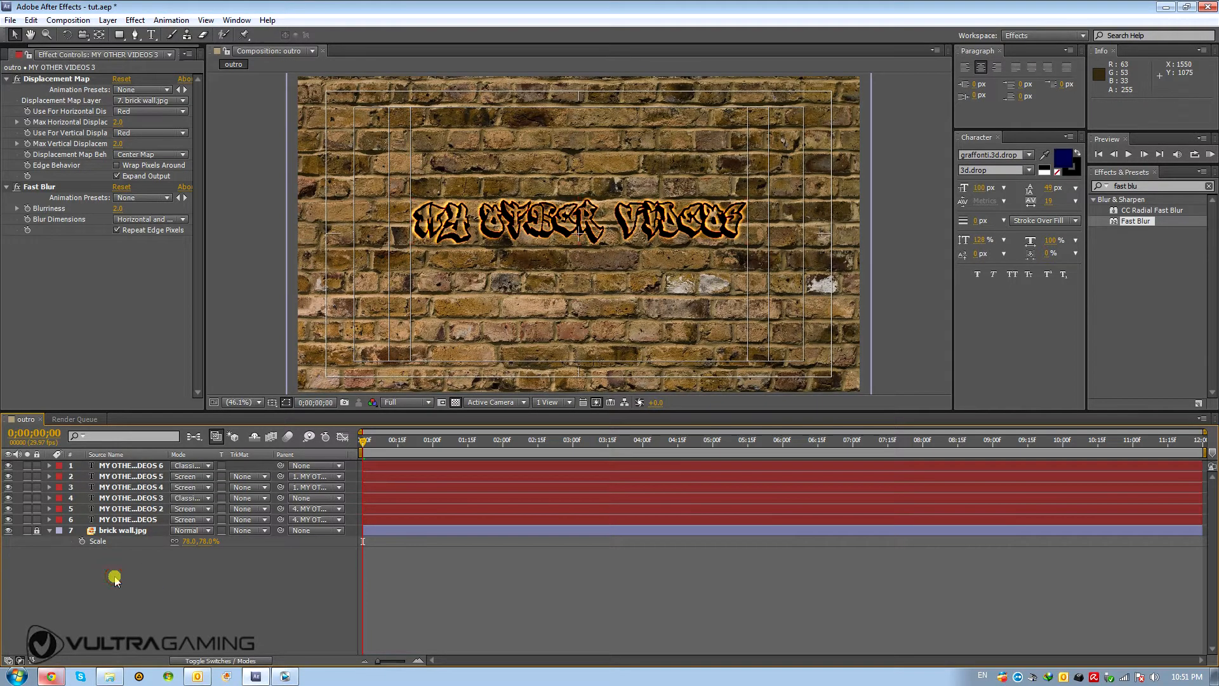
- Lock the three original MY OTHER VIDEOS text layers
left_click(107, 501)
left_click(119, 520, "shift")
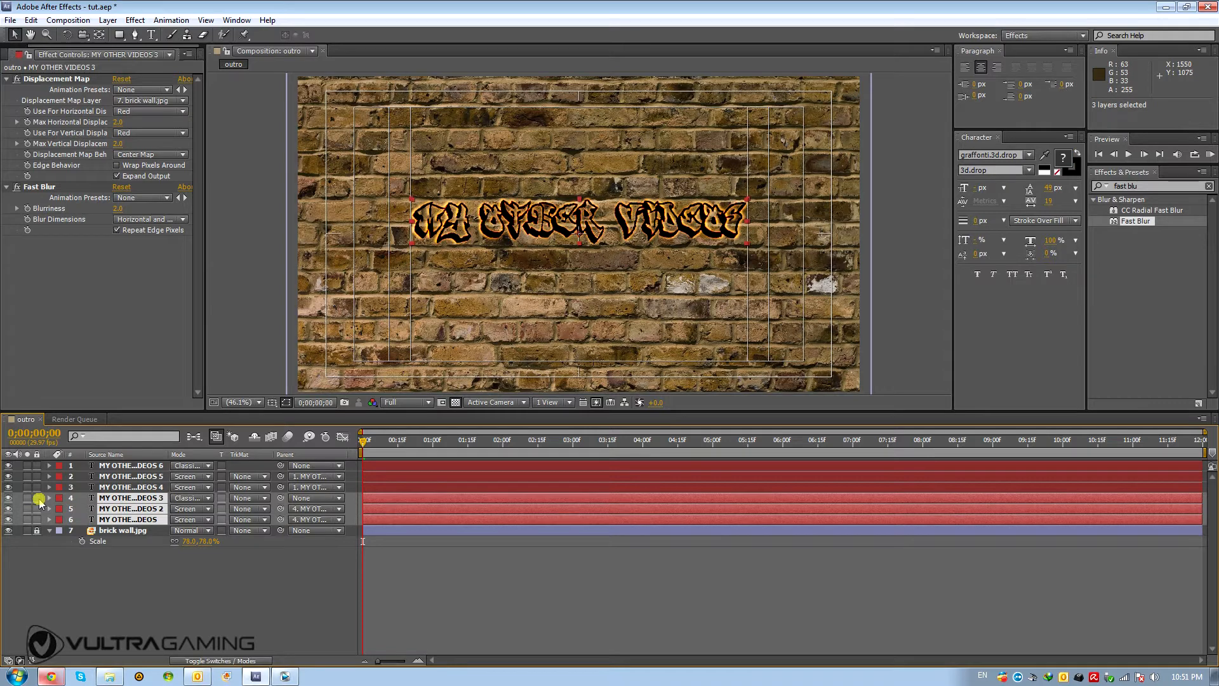
left_click(37, 499)
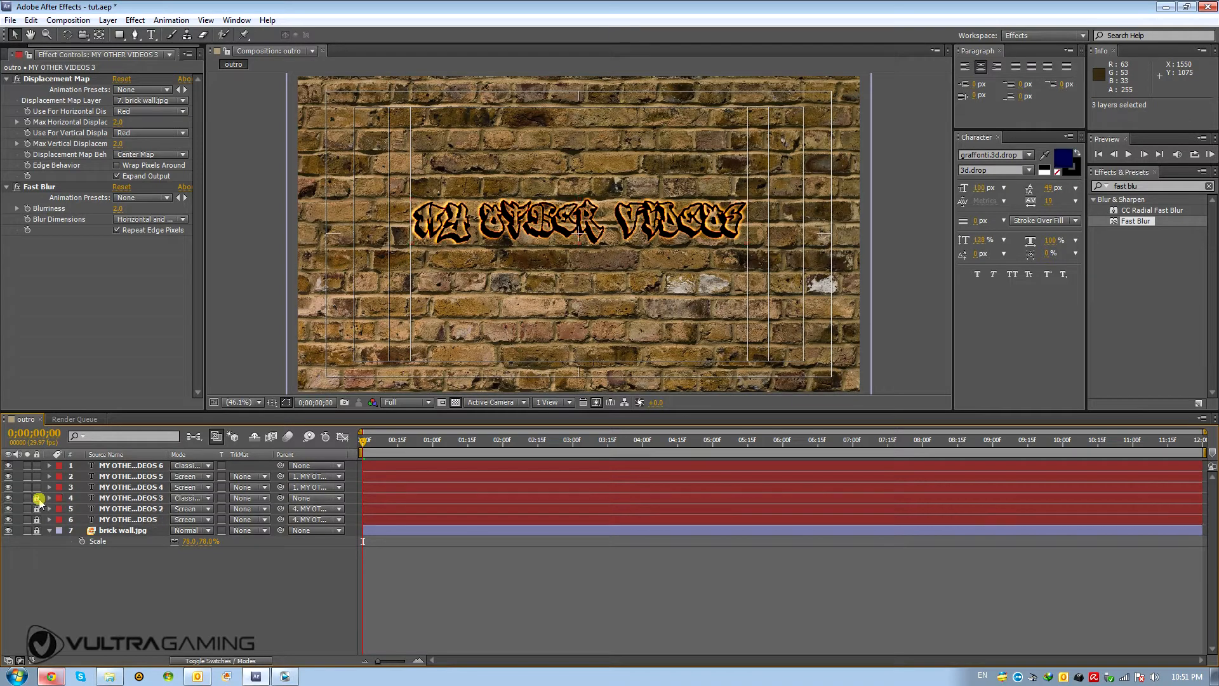
- Change the text of all three duplicated layers to SUBSCRIBE
left_click(123, 467)
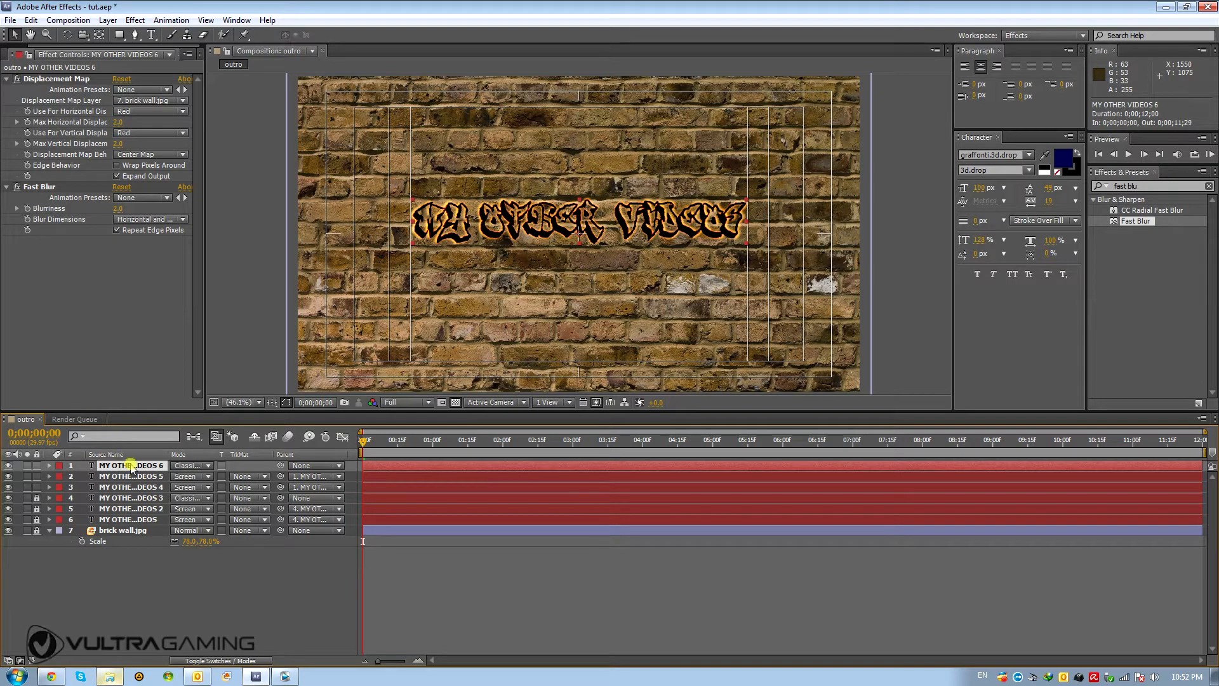
double_click(132, 467)
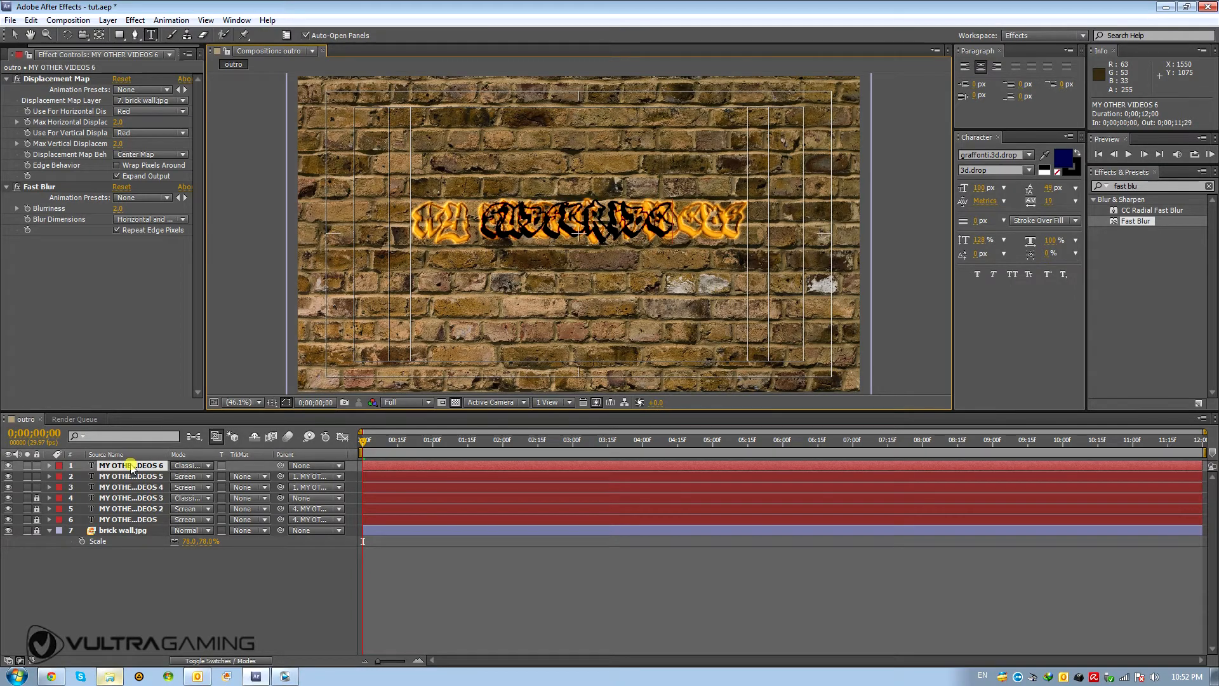
key("Caps_Lock")
left_click(134, 477)
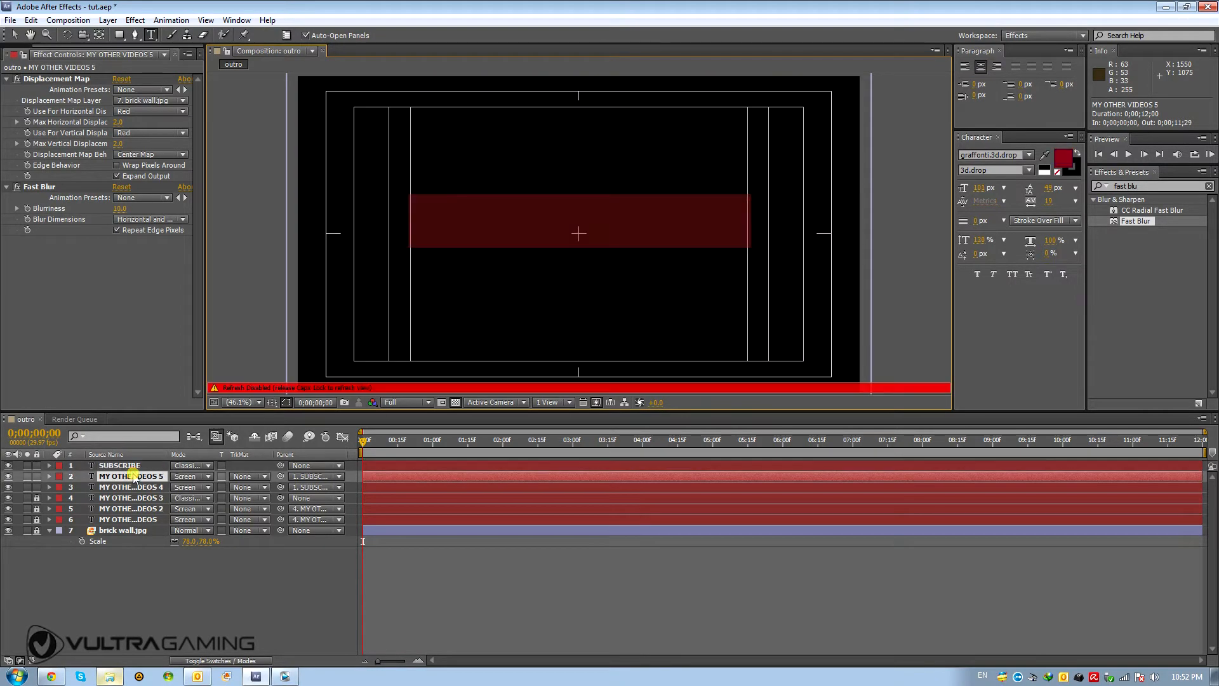
key("Caps_Lock")
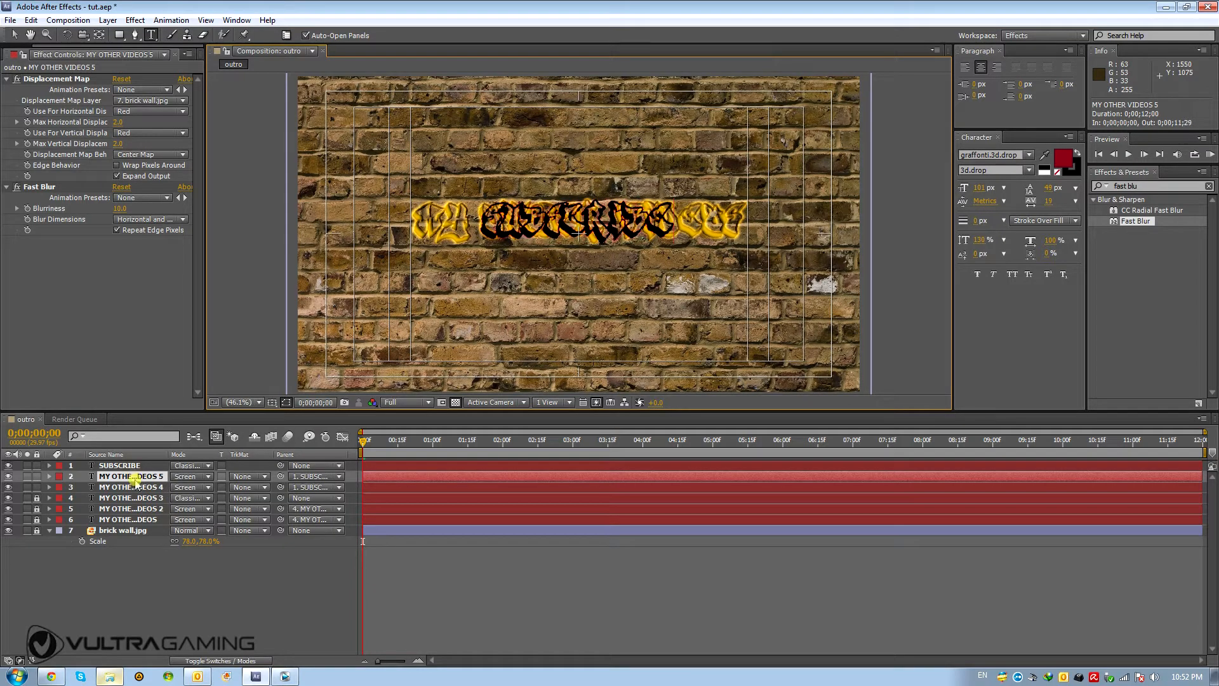
key("Caps_Lock")
left_click(141, 487)
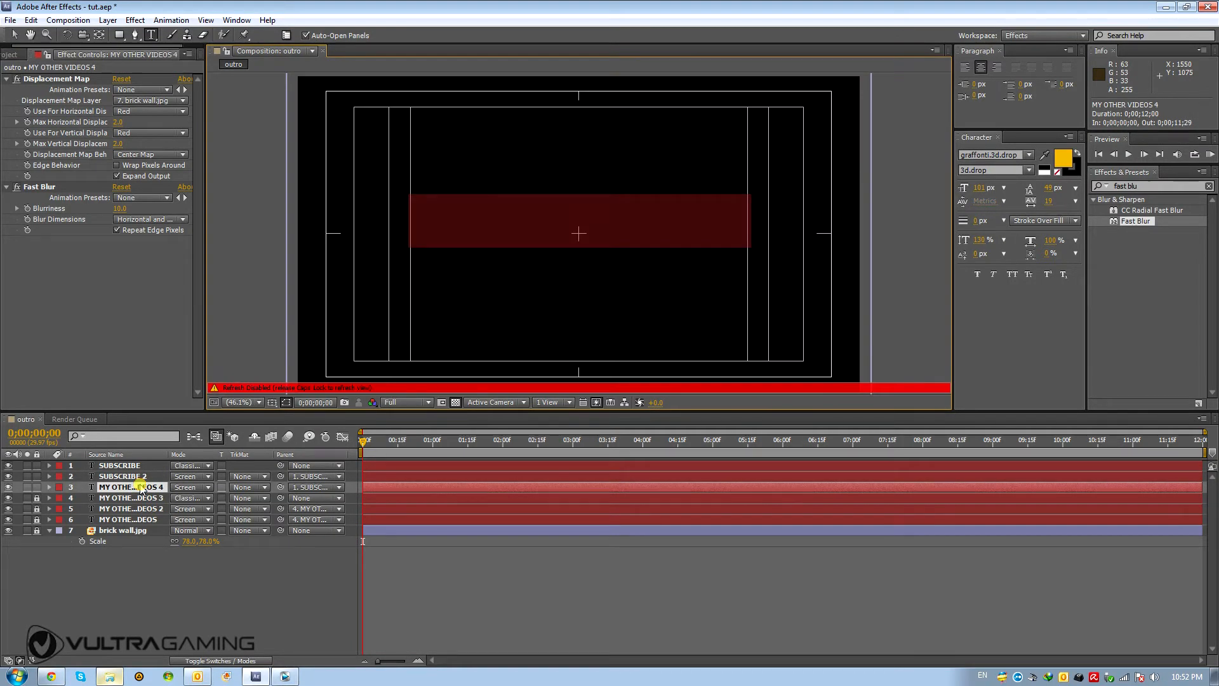
key("Caps_Lock")
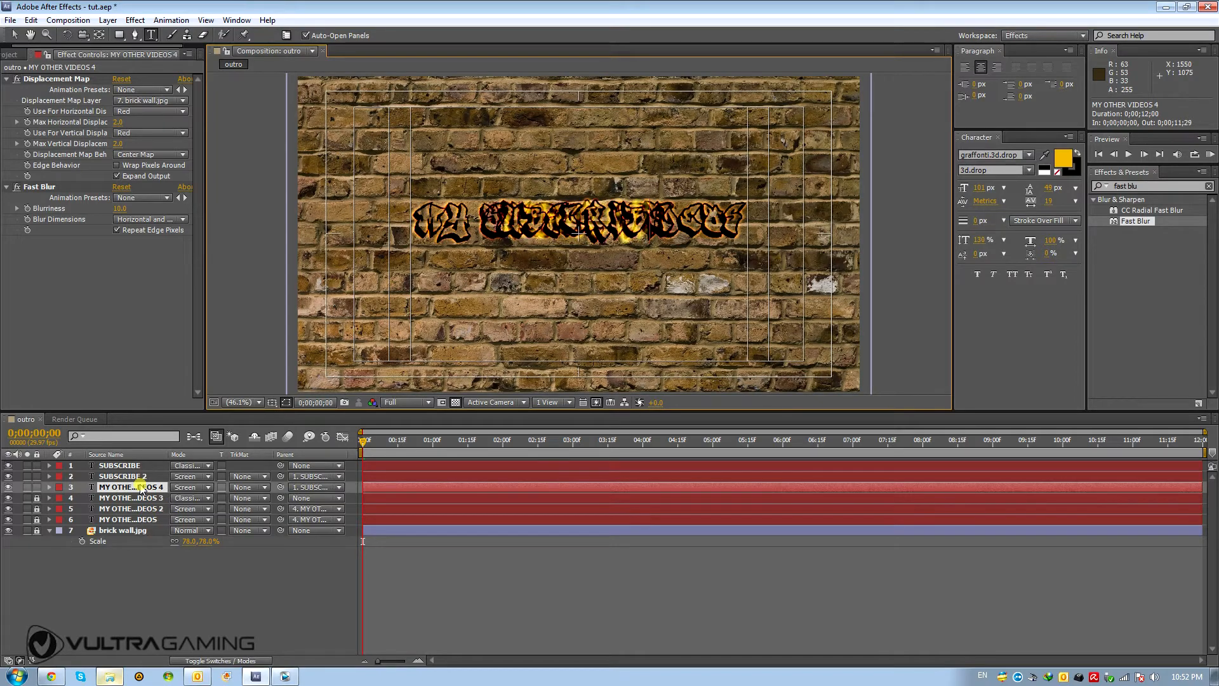
left_click(125, 466)
key("Caps_Lock")
key("Caps_Lock")
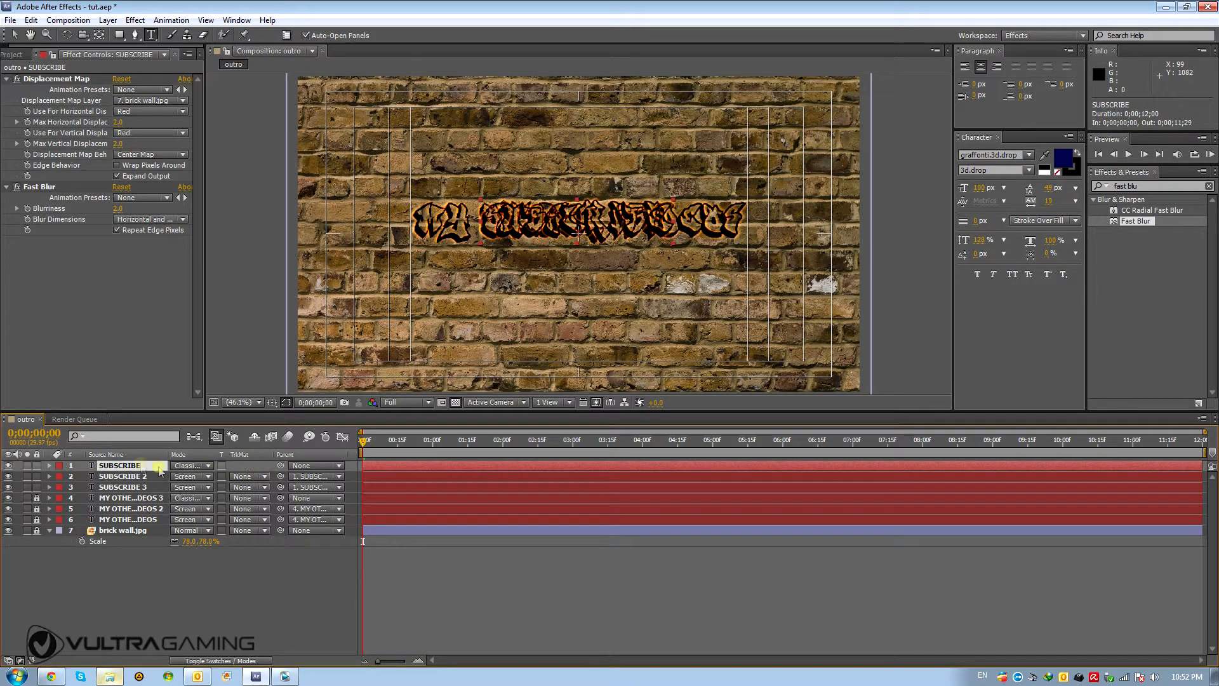
- Move the SUBSCRIBE text to the upper-right area of the wall and rotate its parent layer to 45°
left_click(15, 36)
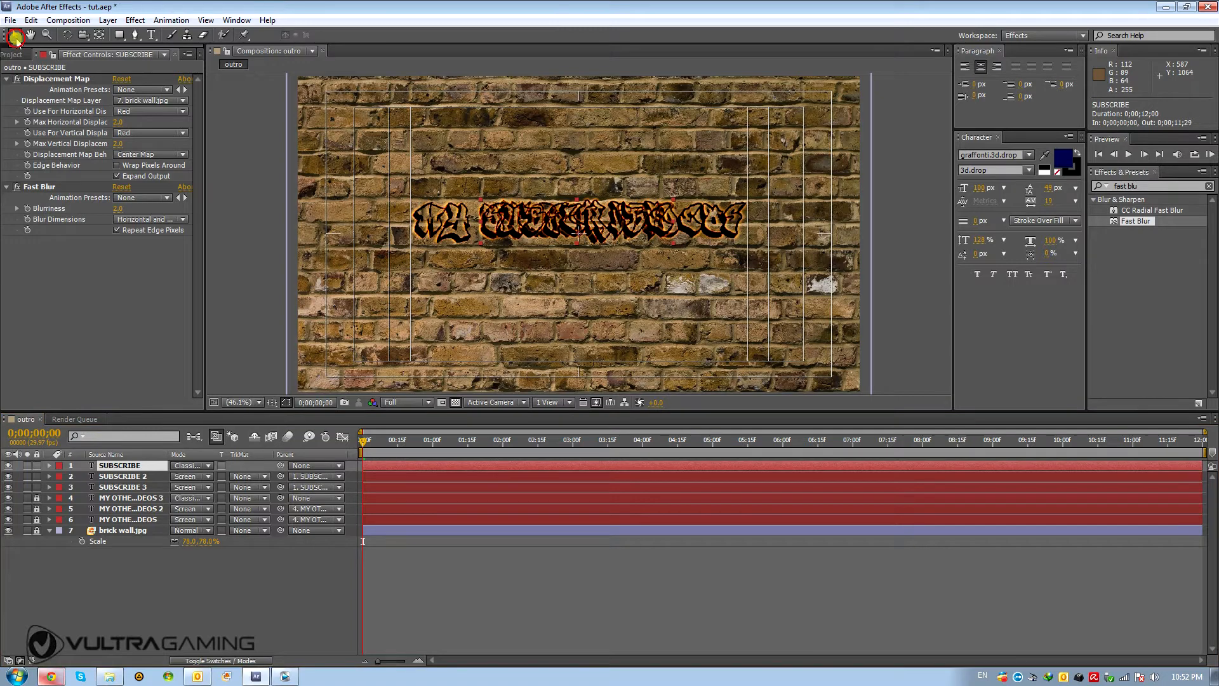
left_click_drag(535, 209, 704, 125)
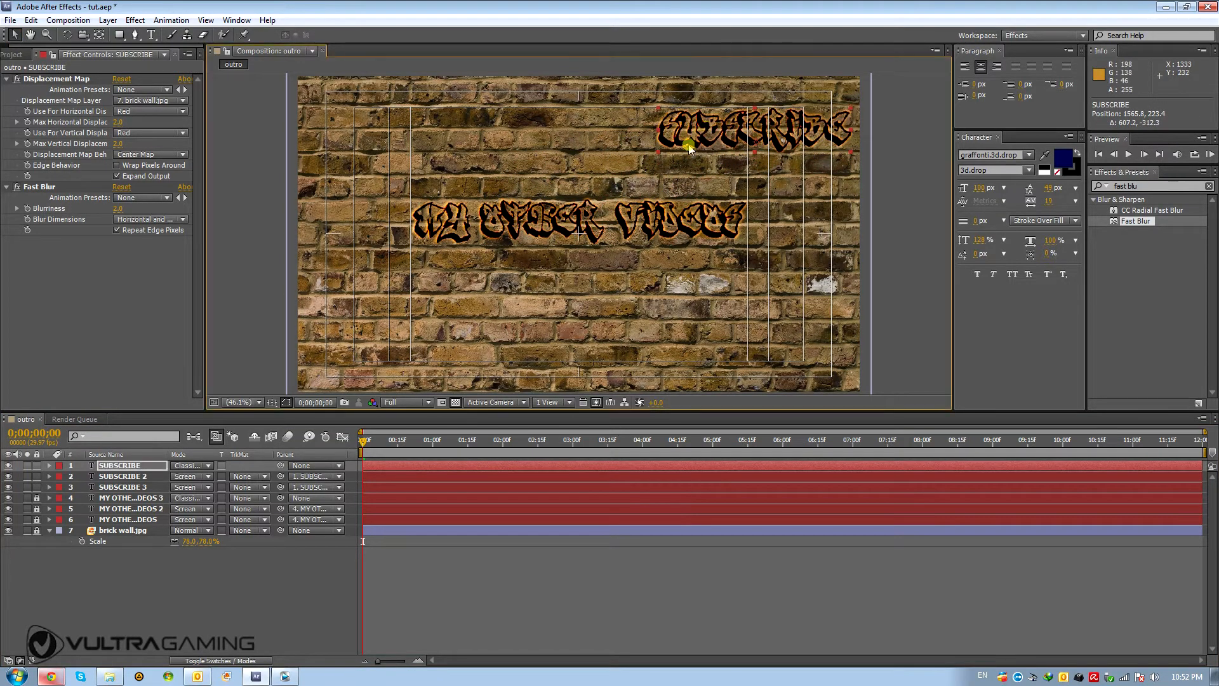
left_click(141, 465)
key("r")
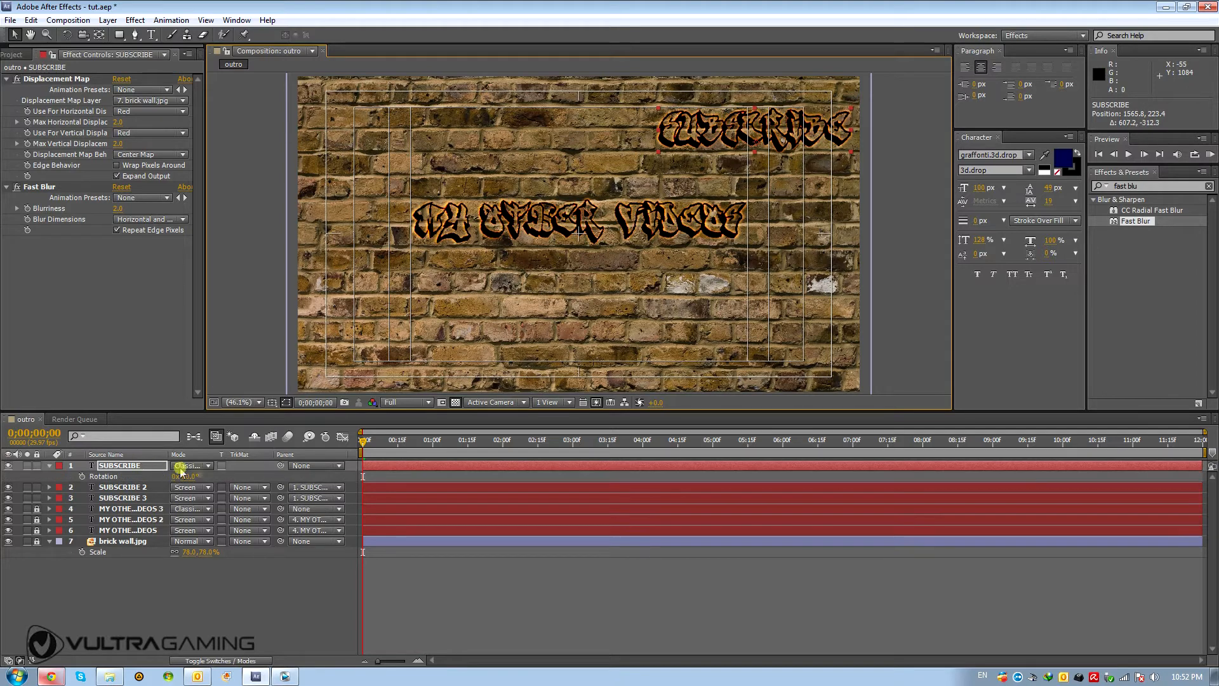
left_click_drag(188, 475, 221, 481)
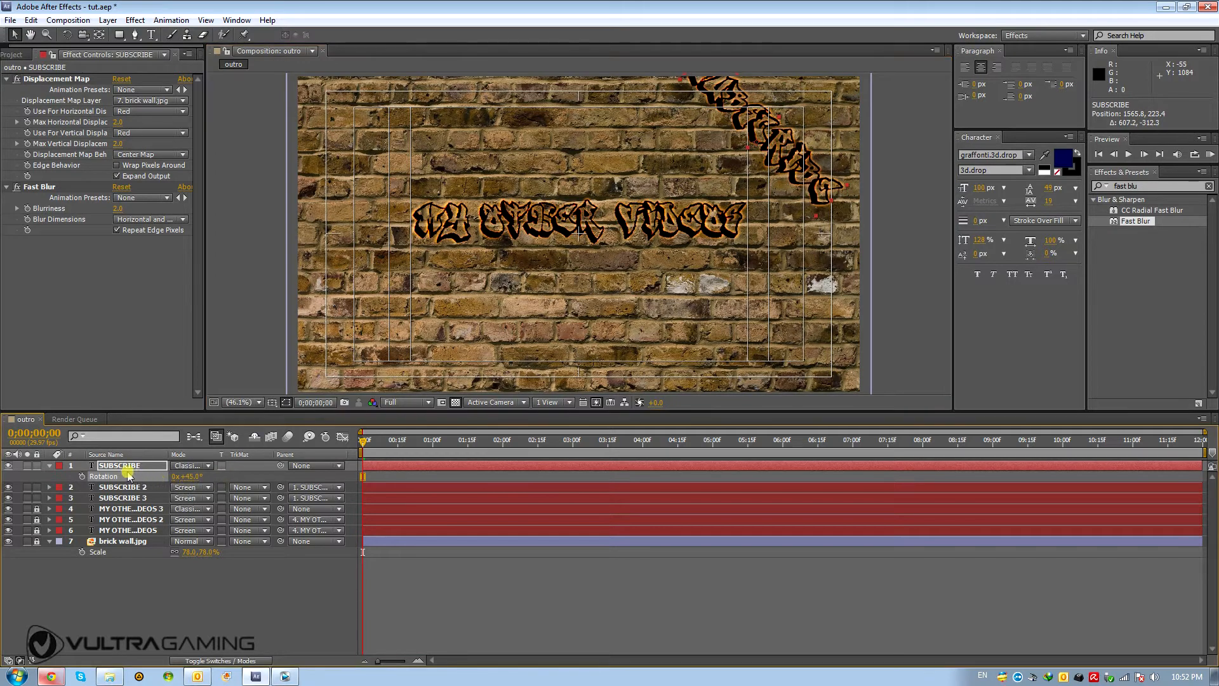
- Scale the SUBSCRIBE text to 71% and fit it into the wall's upper-right corner at a 37° rotation
key("s")
left_click_drag(192, 479, 165, 468)
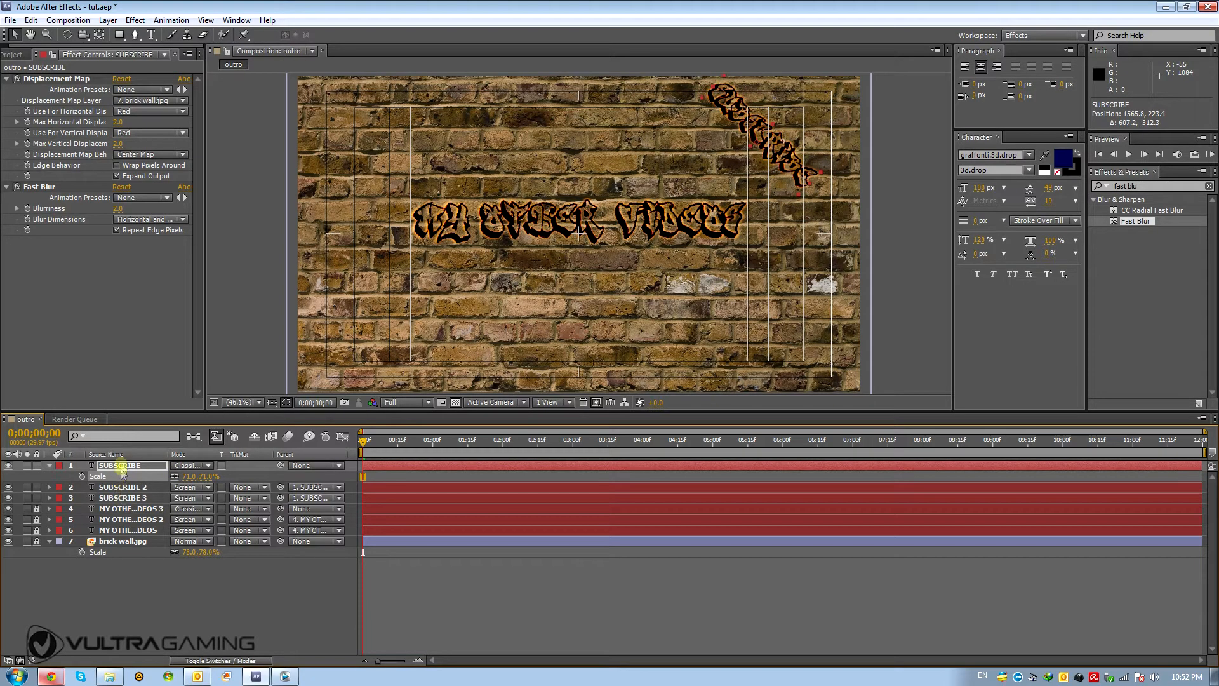
left_click_drag(768, 138, 795, 140)
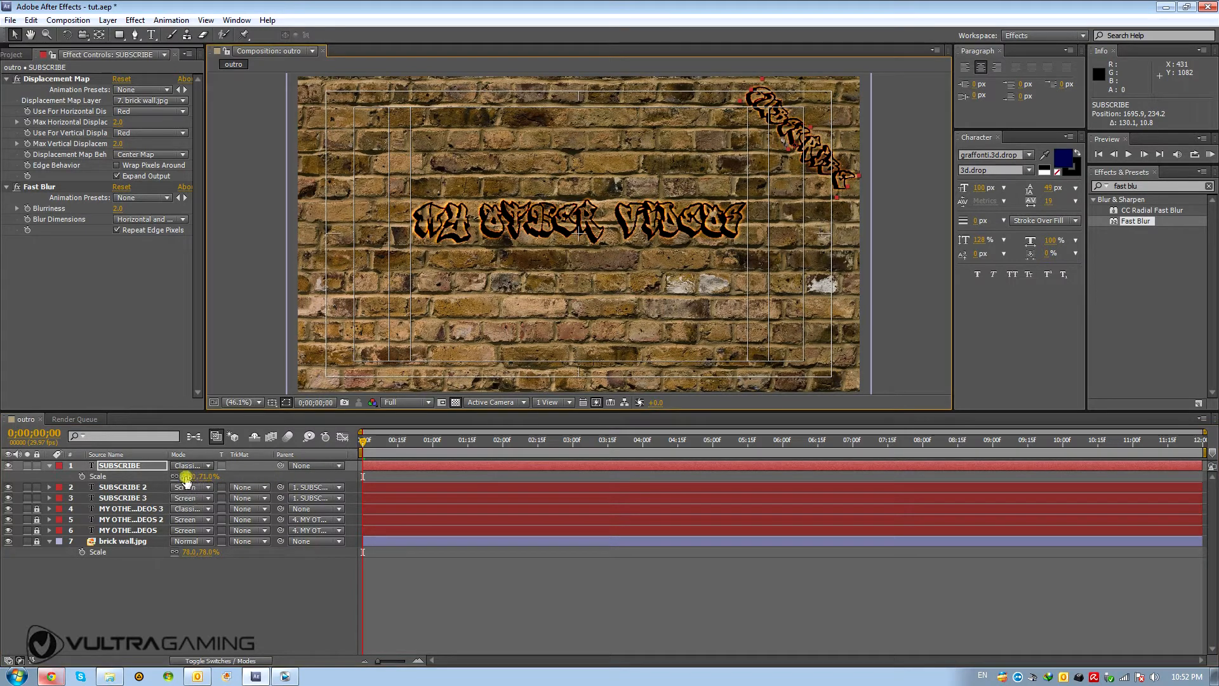
left_click_drag(186, 476, 180, 477)
left_click_drag(830, 150, 827, 143)
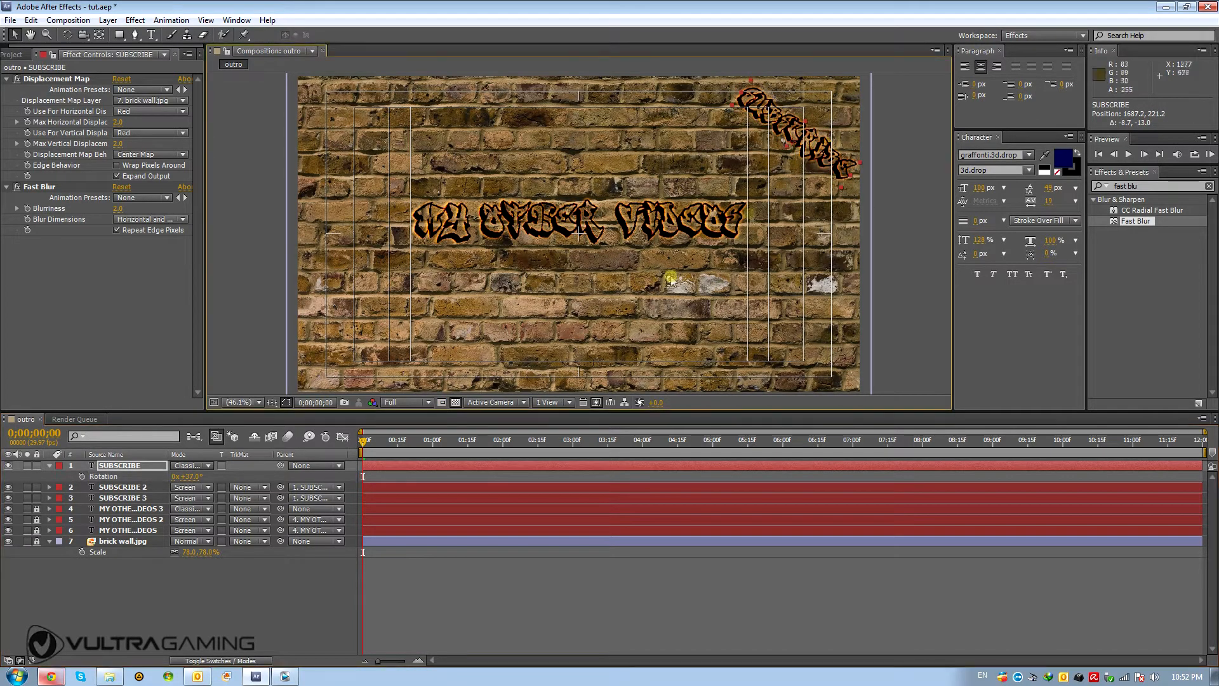
- Turn off the Title/Action Safe overlay in the composition view and deselect the text layer
left_click(268, 406)
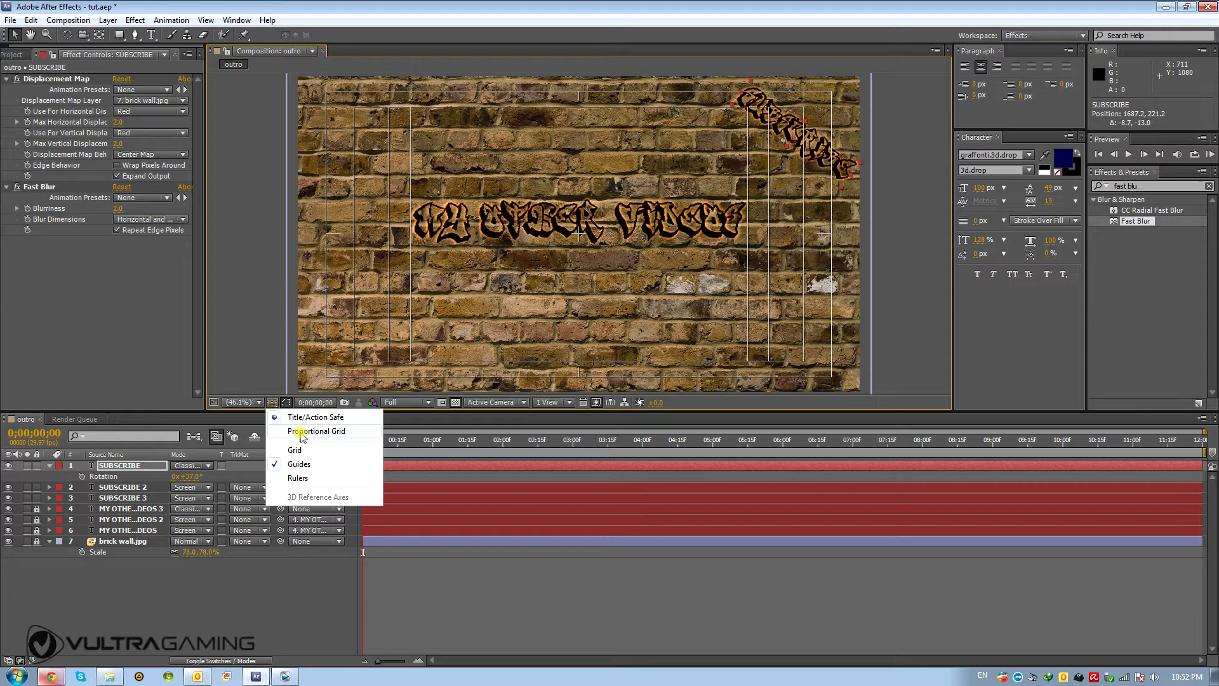
left_click(339, 412)
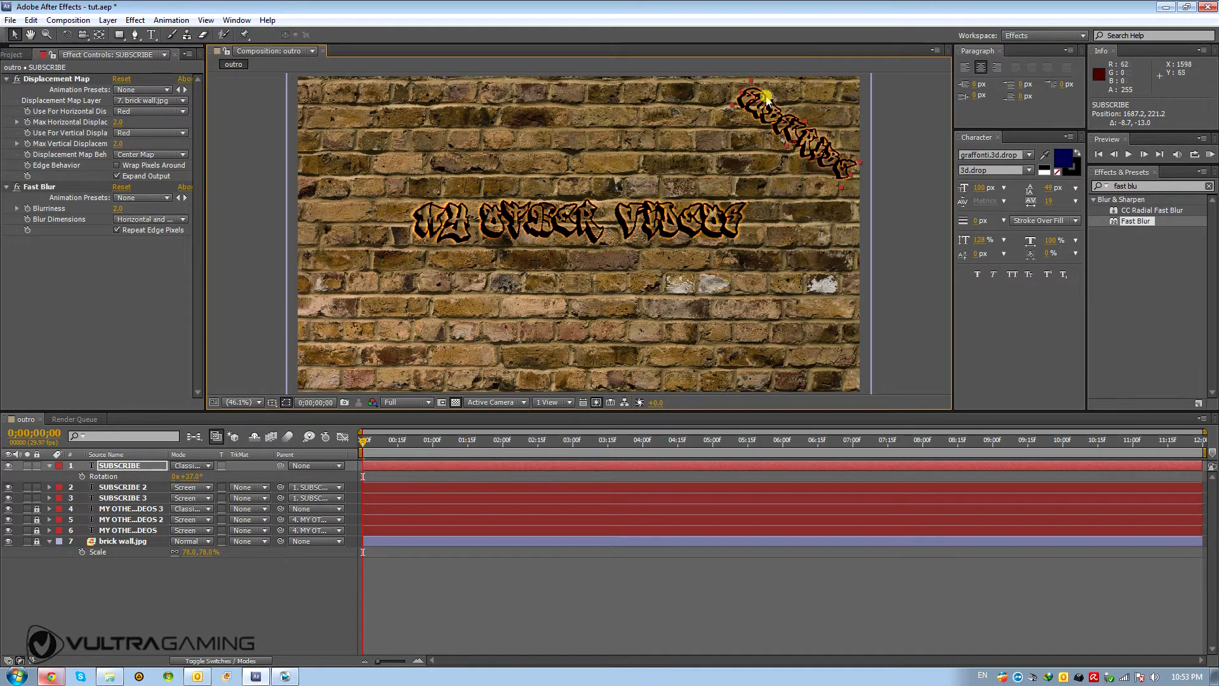
left_click(894, 178)
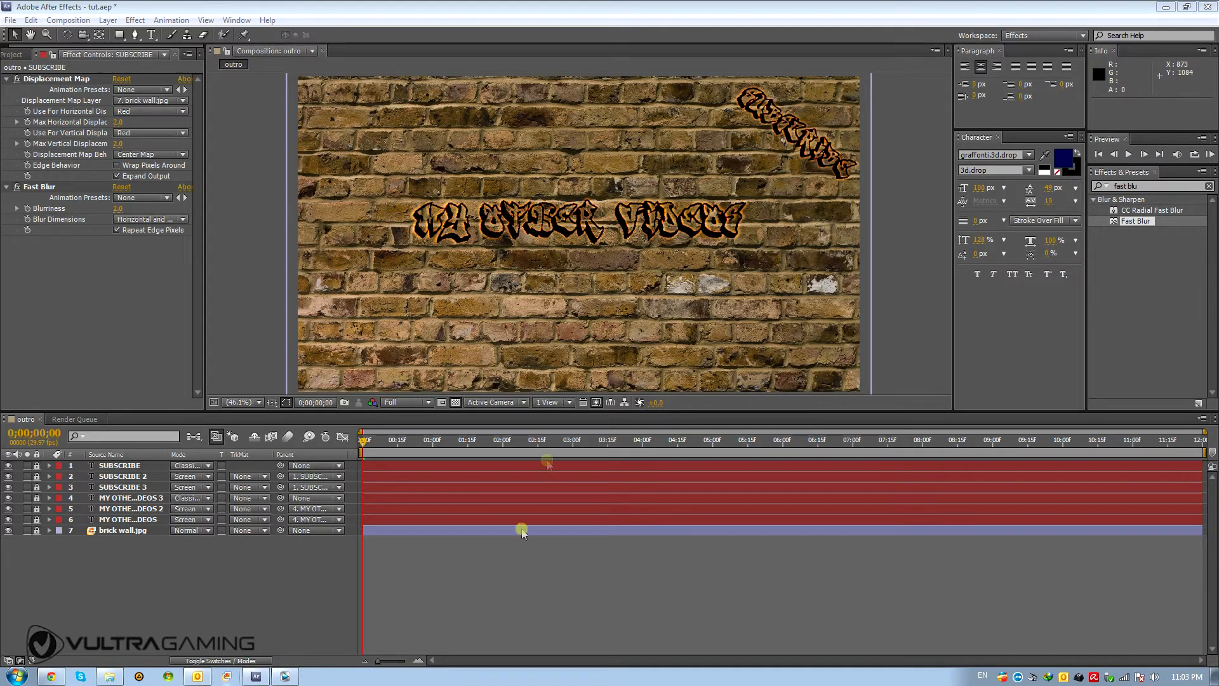
- Add countdown.avi to the outro composition between the text layers and the brick wall
left_click(18, 55)
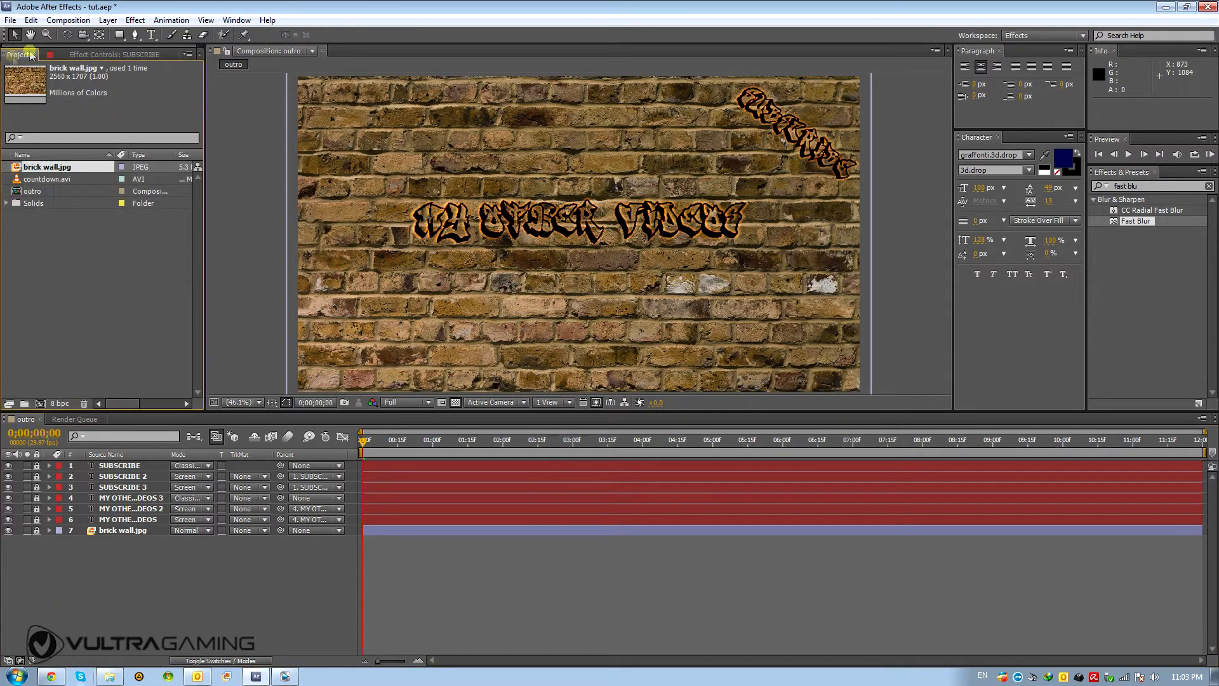
left_click(70, 179)
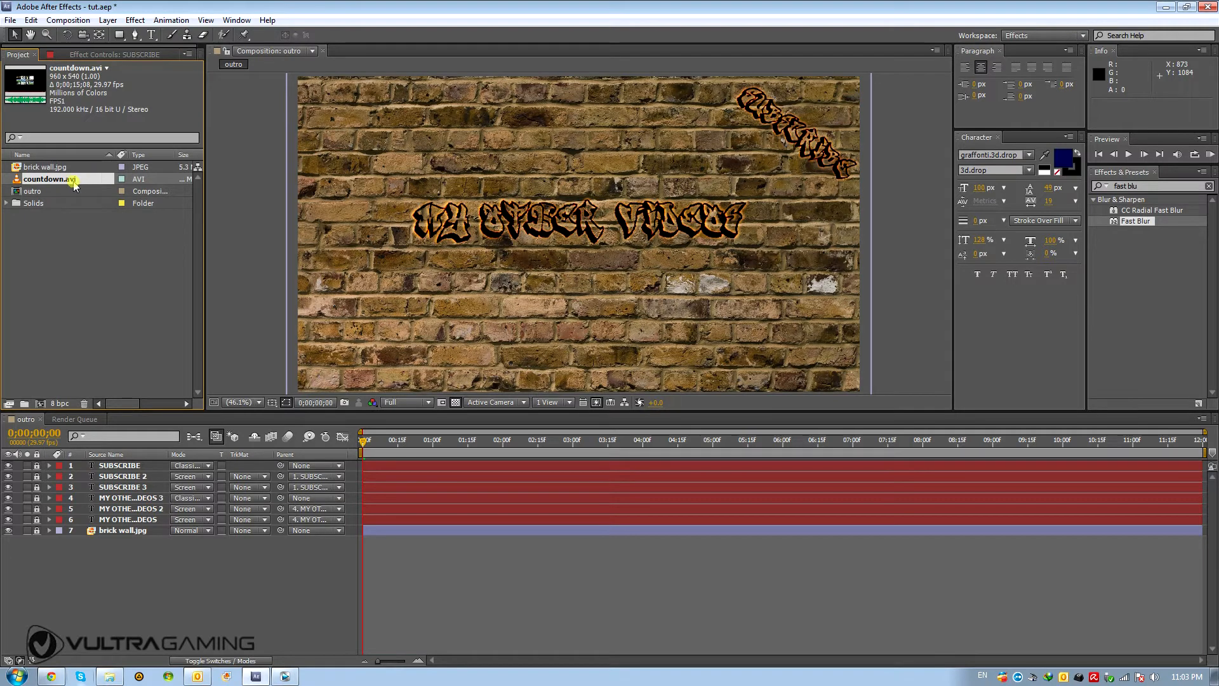
left_click_drag(73, 184, 164, 532)
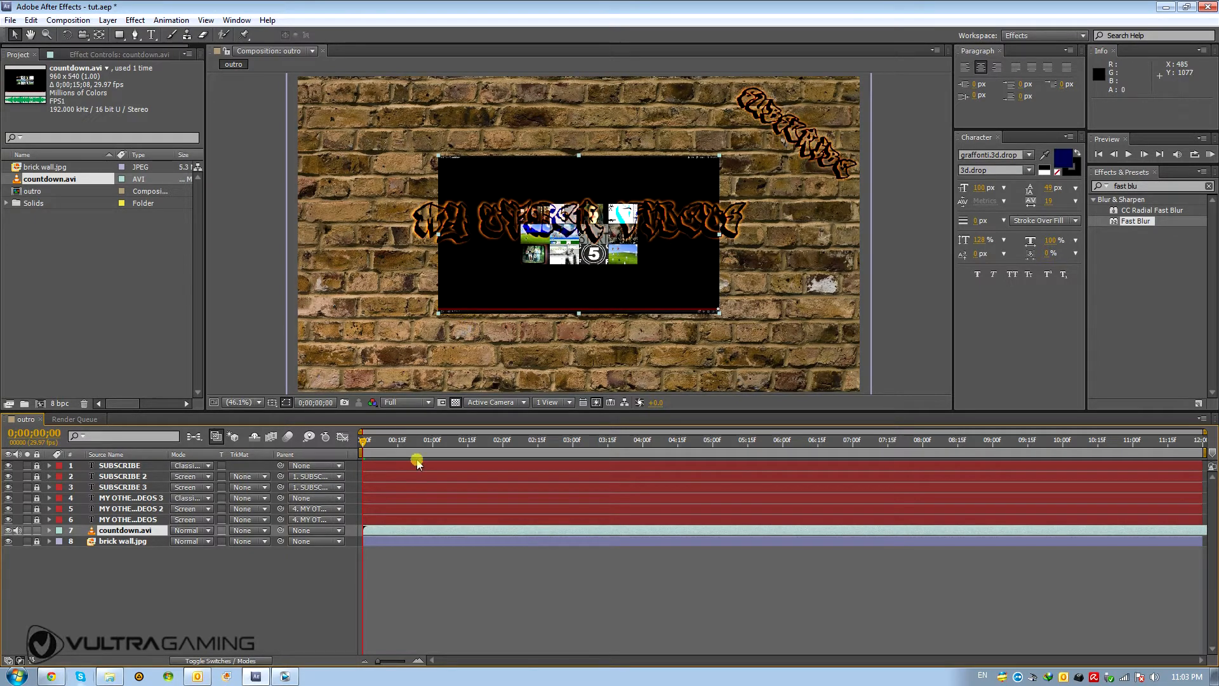
- Scale the countdown.avi layer to 55% and set its blending mode to Add
left_click(121, 534)
key("s")
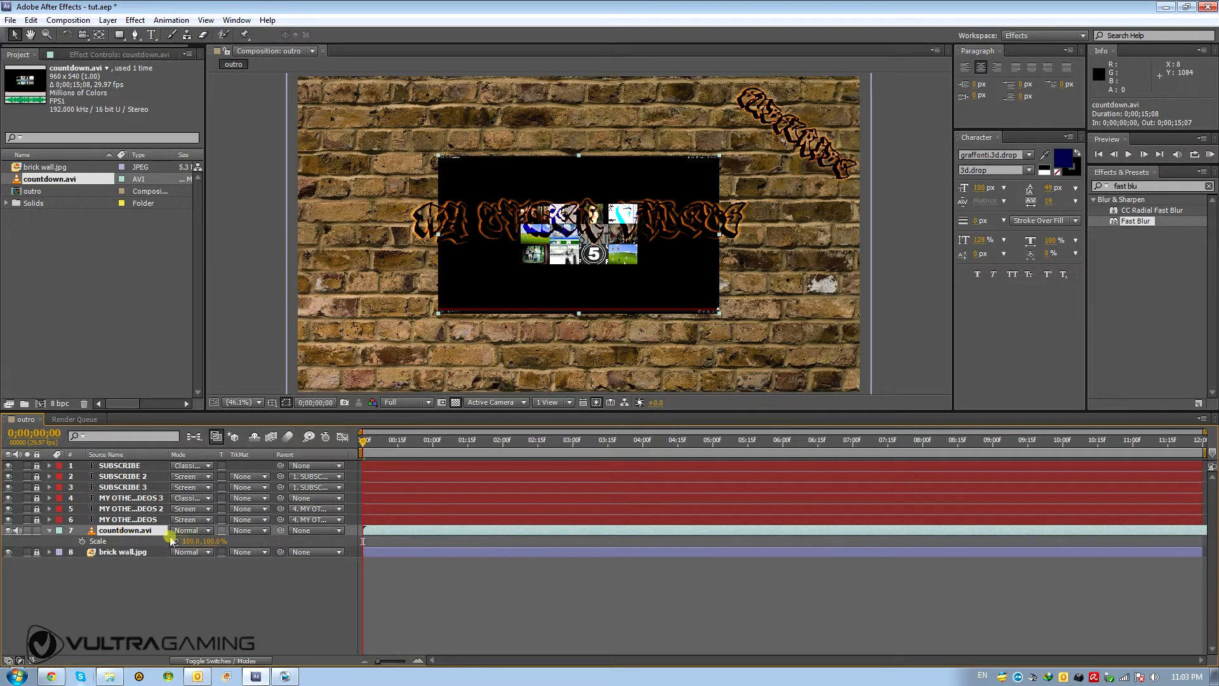
left_click(189, 540)
left_click(224, 541)
left_click(205, 531)
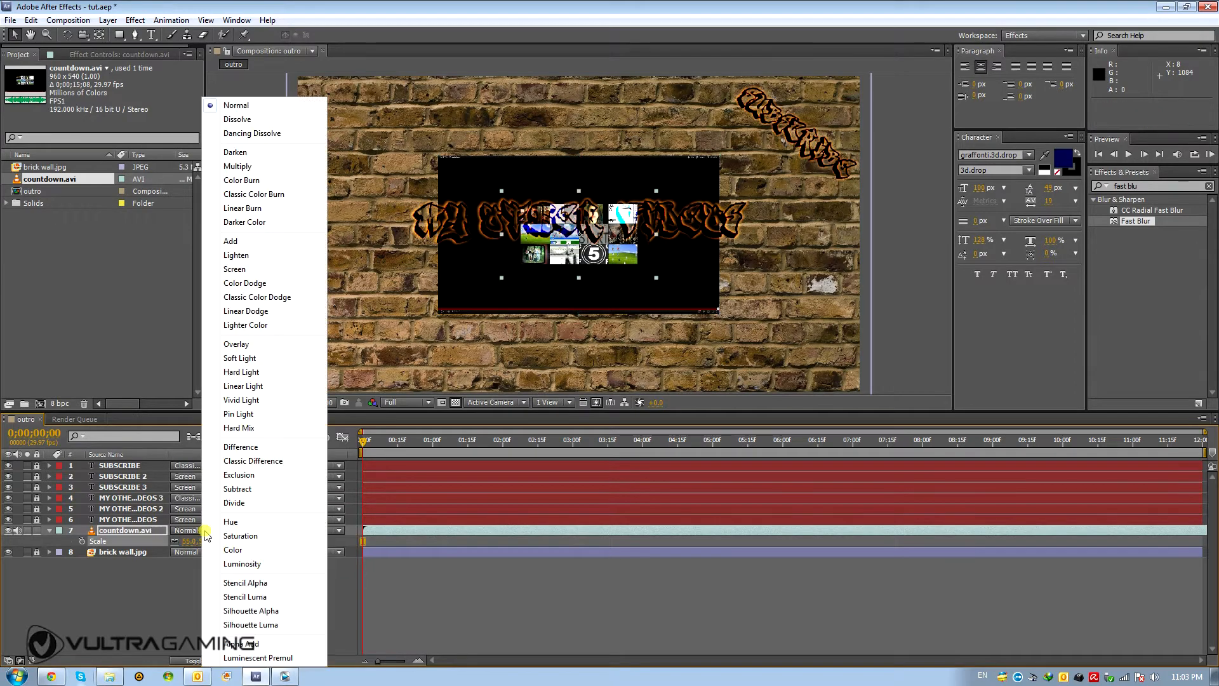
left_click(230, 241)
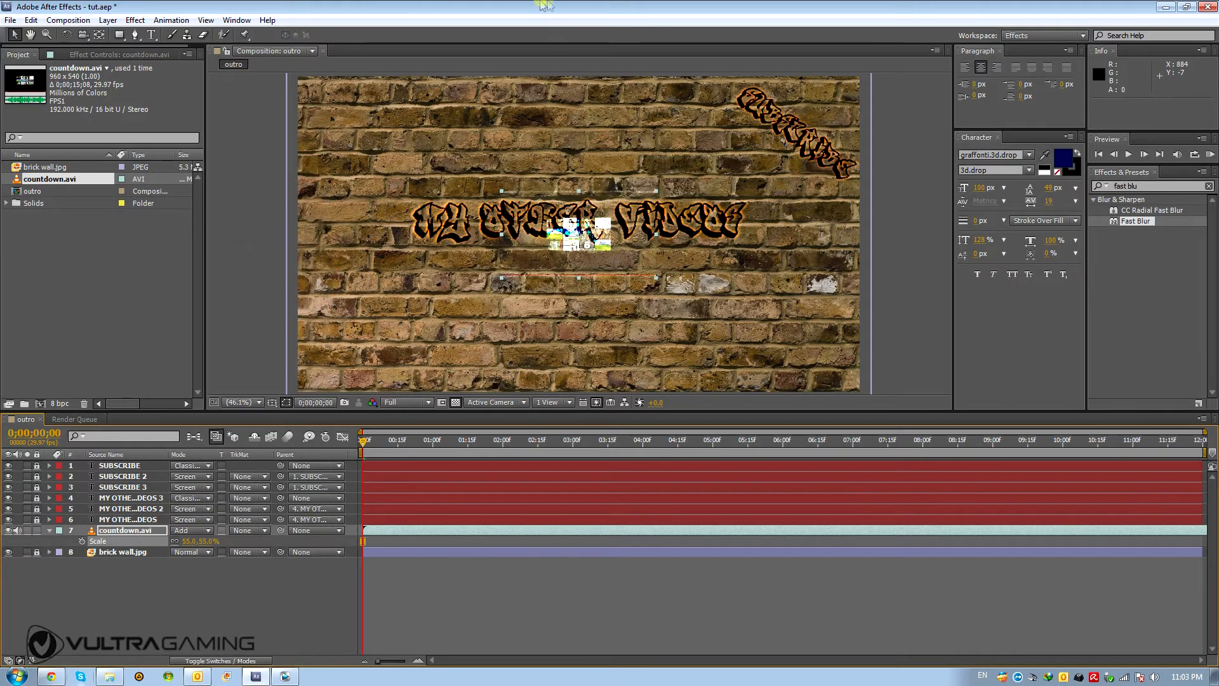
- Show the Title/Action Safe overlay and place the countdown video below the left part of MY OTHER VIDEOS, at about 649.9, 778.6
left_click_drag(573, 272, 480, 342)
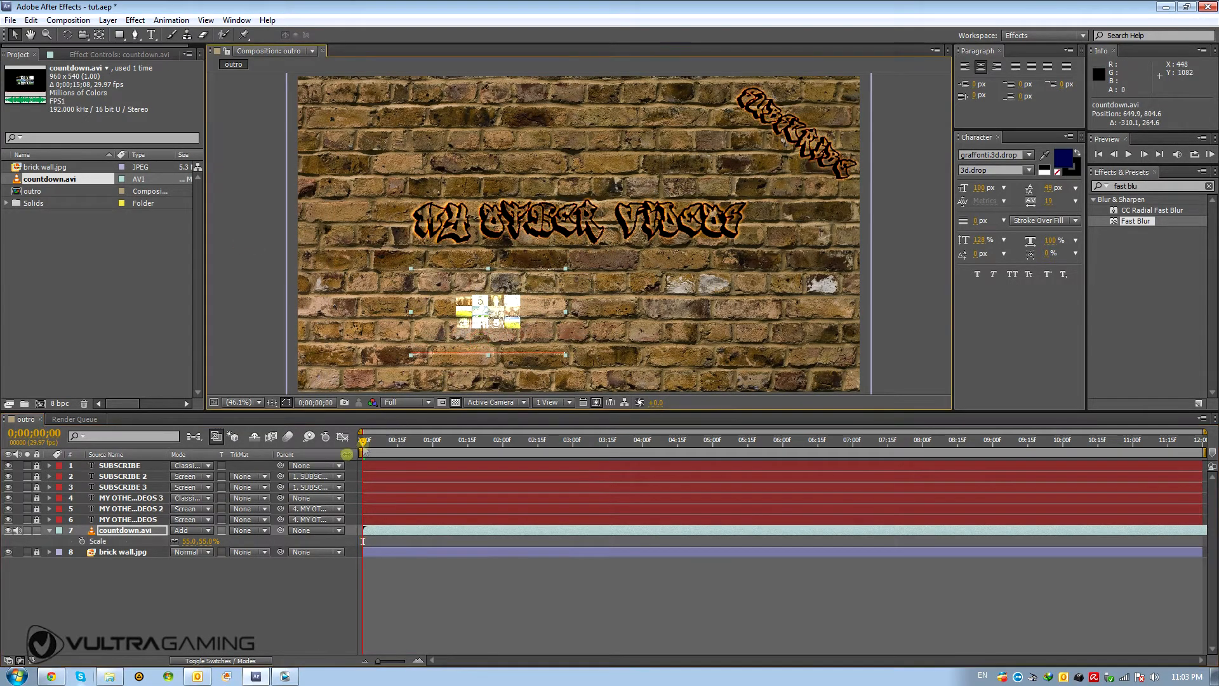
left_click(272, 402)
left_click(301, 419)
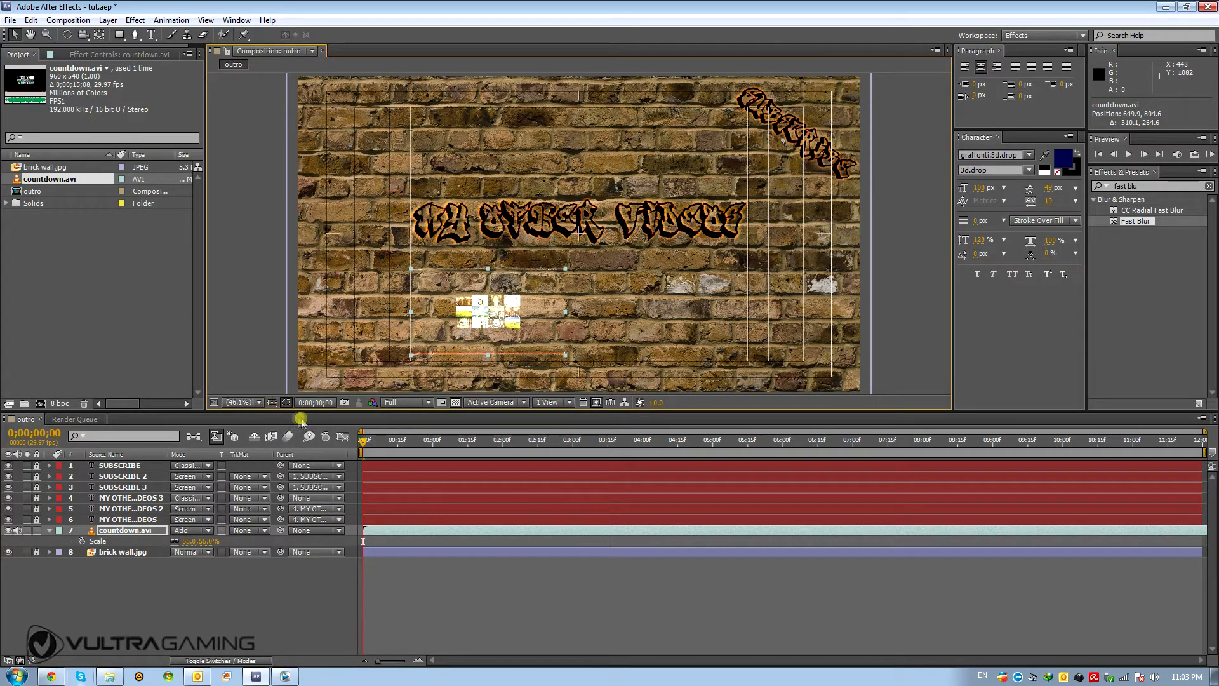
left_click_drag(479, 320, 479, 315)
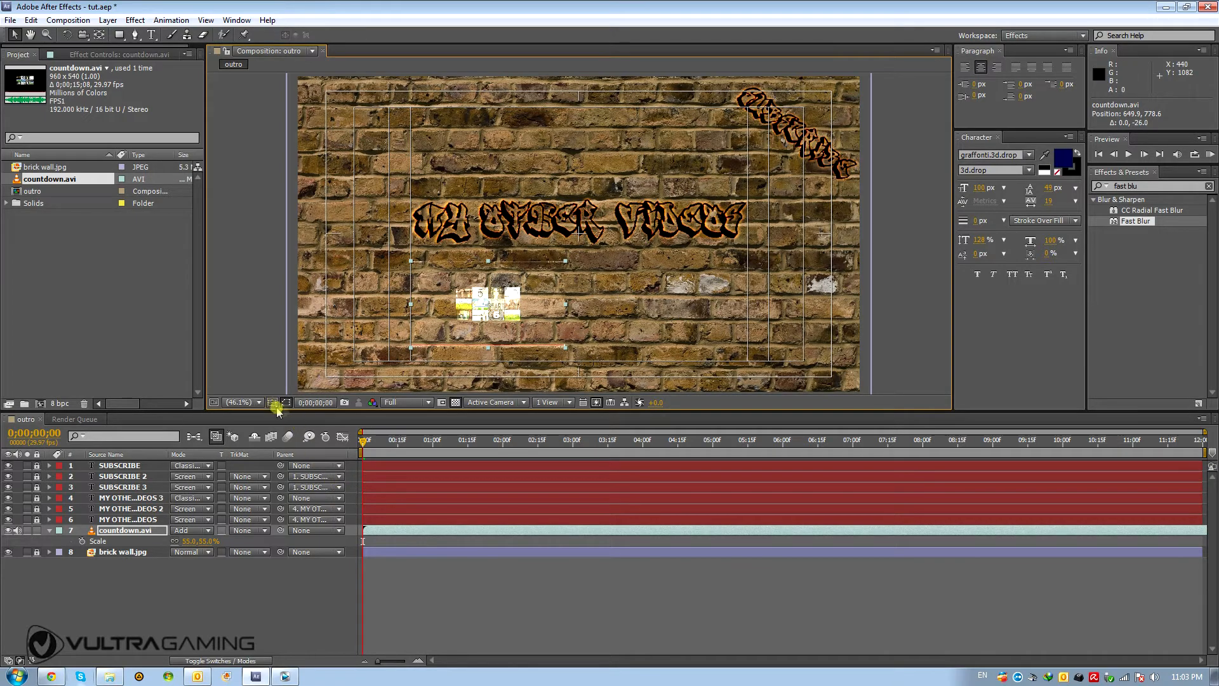
- Shift the countdown layer earlier in time by 9;25 so it ends at 5;12, and split it at 0;00;02;00
left_click_drag(1197, 531, 506, 534)
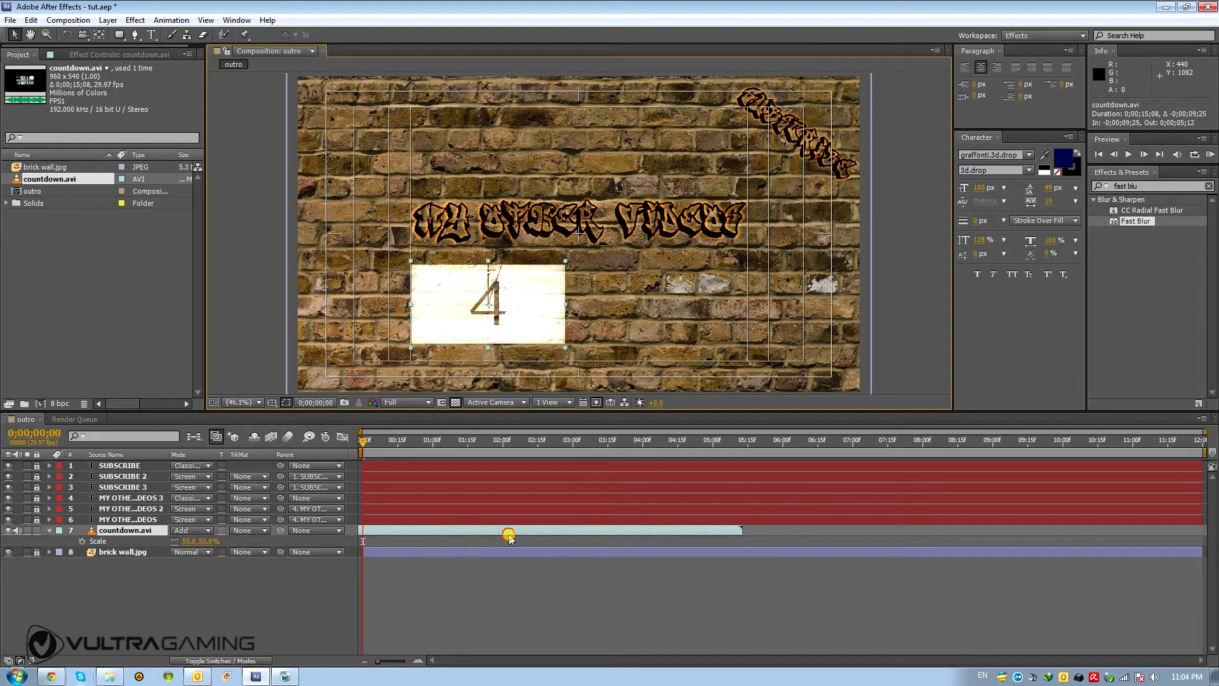
left_click(368, 441)
left_click_drag(368, 441, 504, 475)
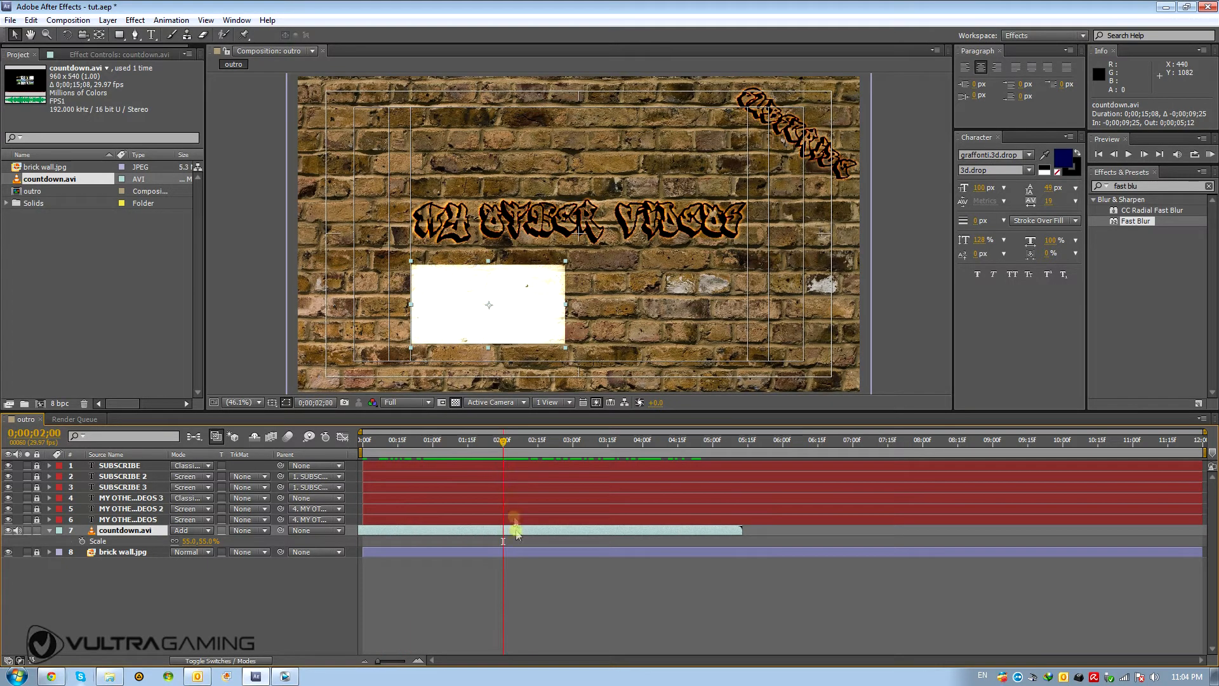
left_click(109, 541)
left_click(453, 529)
key("ctrl+shift+d")
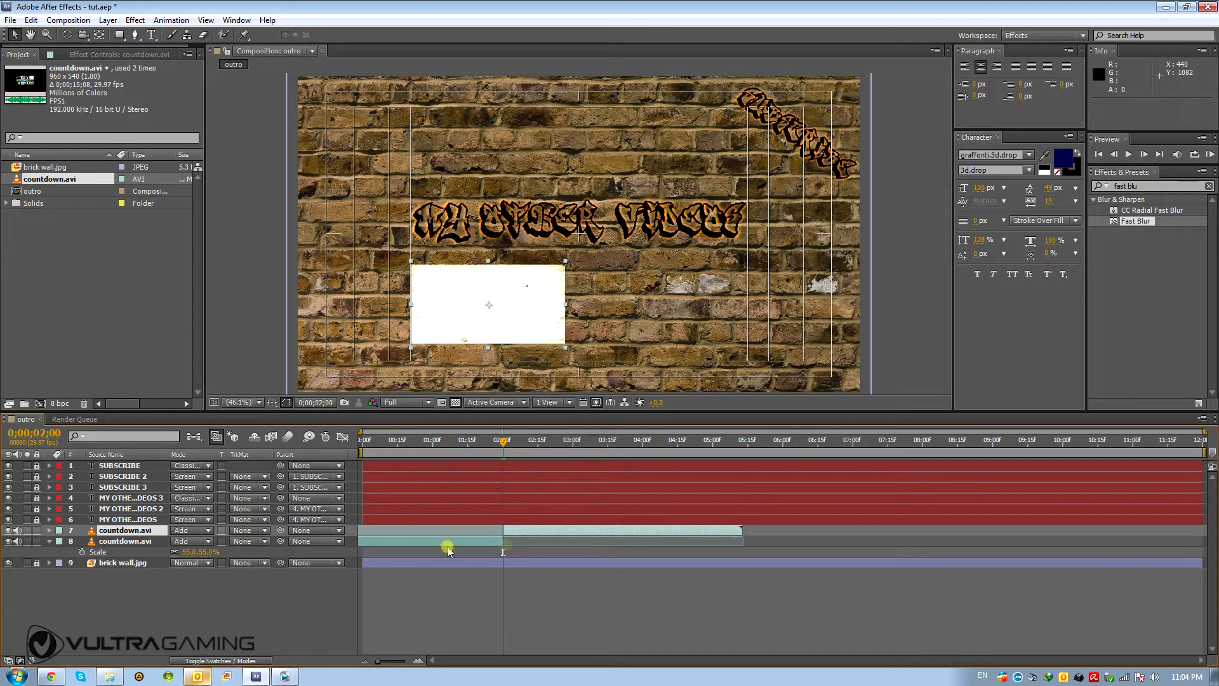
- Hide the second countdown segment, which starts at the two-second split
left_click(524, 534)
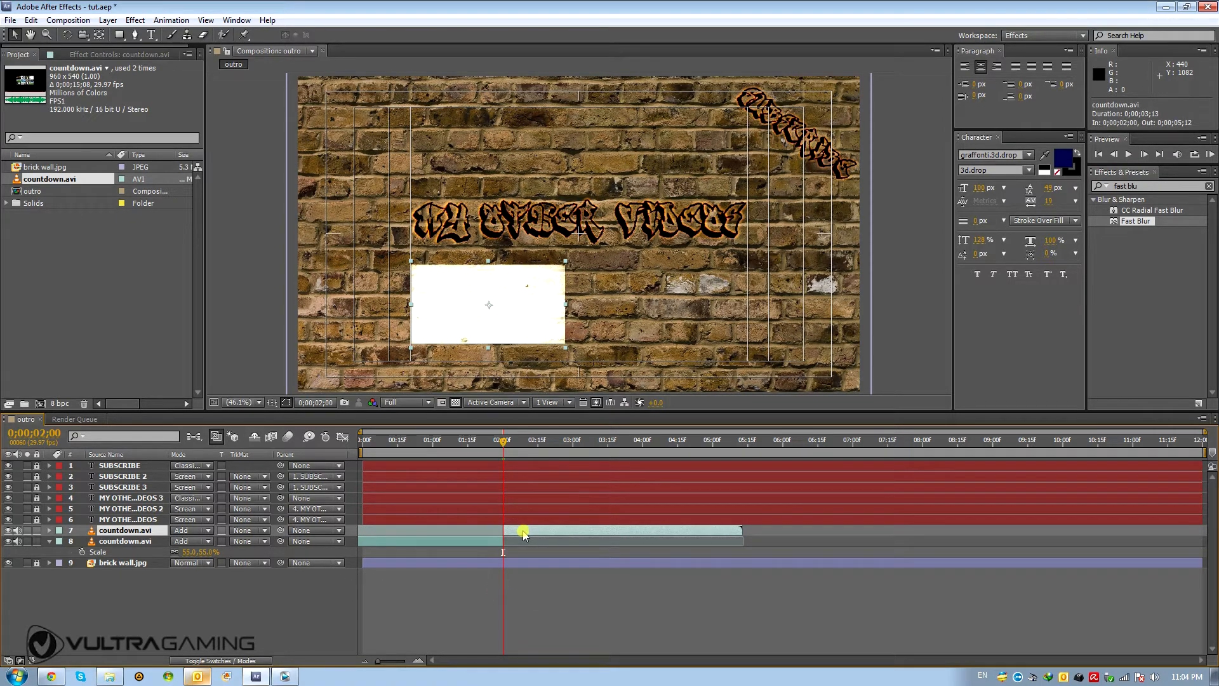
left_click(737, 532)
left_click_drag(501, 443, 699, 452)
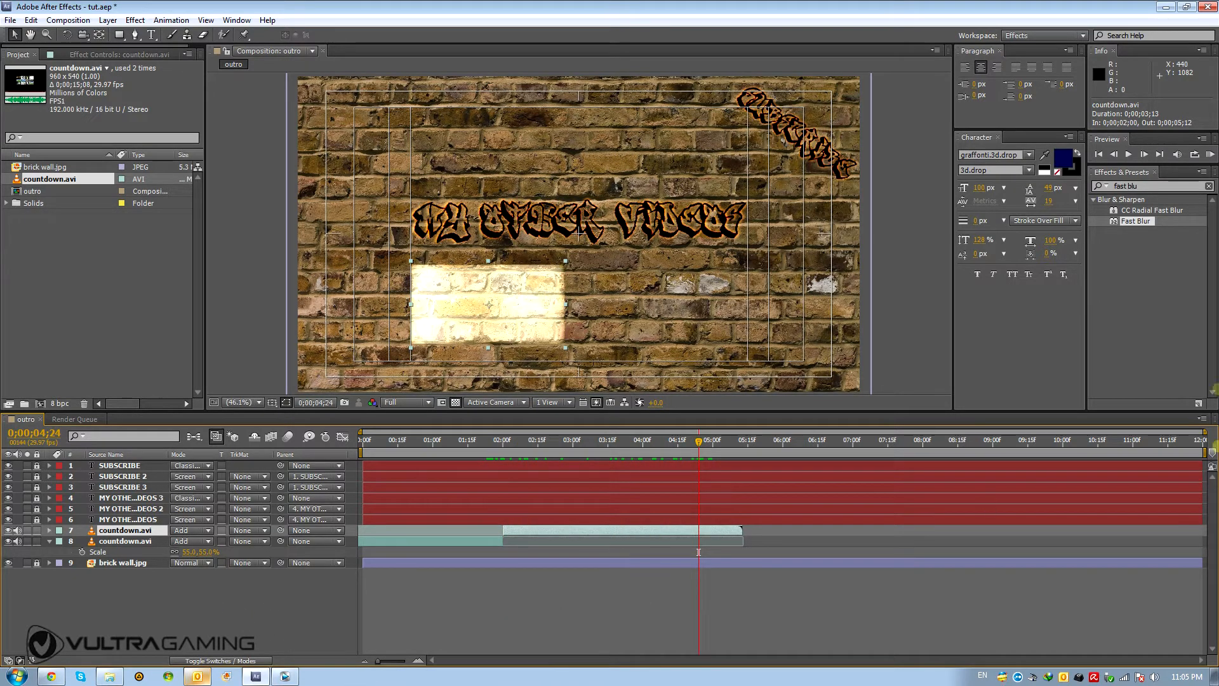
left_click(7, 531)
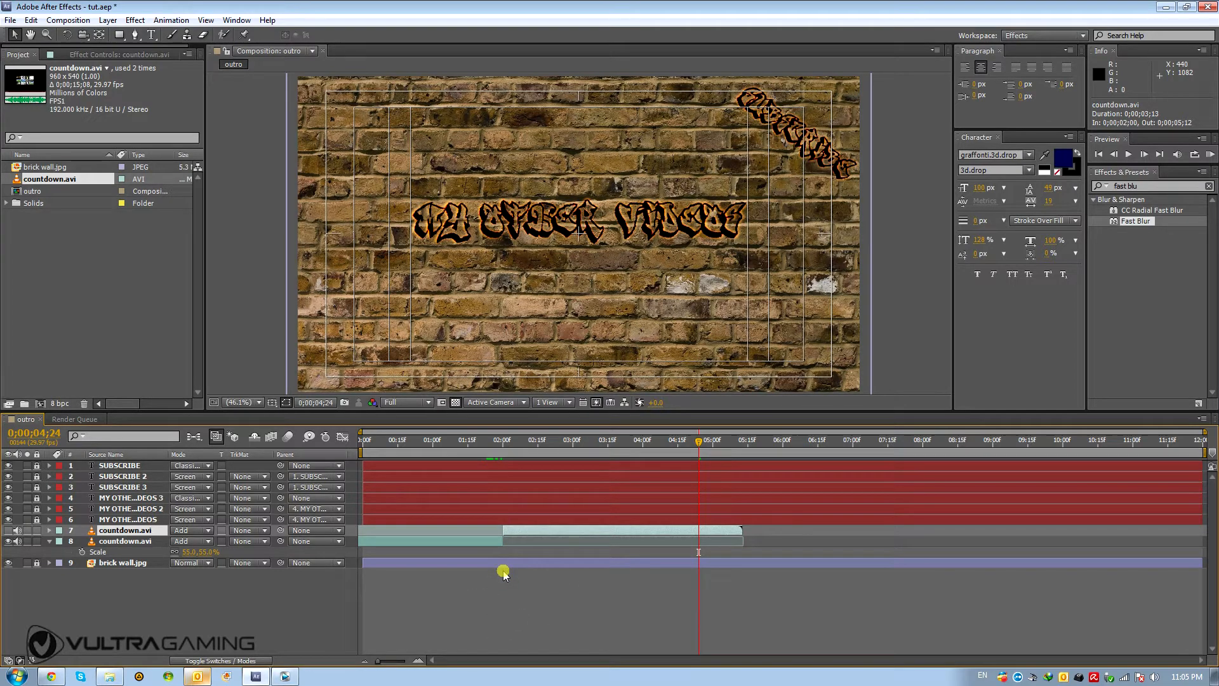
- Apply the Brightness & Contrast effect to the first countdown segment, with the current time at 0;00;00;28
left_click(123, 541)
mouse_move(428, 443)
left_mouse_down()
mouse_move(379, 442)
mouse_move(457, 442)
mouse_move(394, 443)
mouse_move(429, 445)
left_mouse_up()
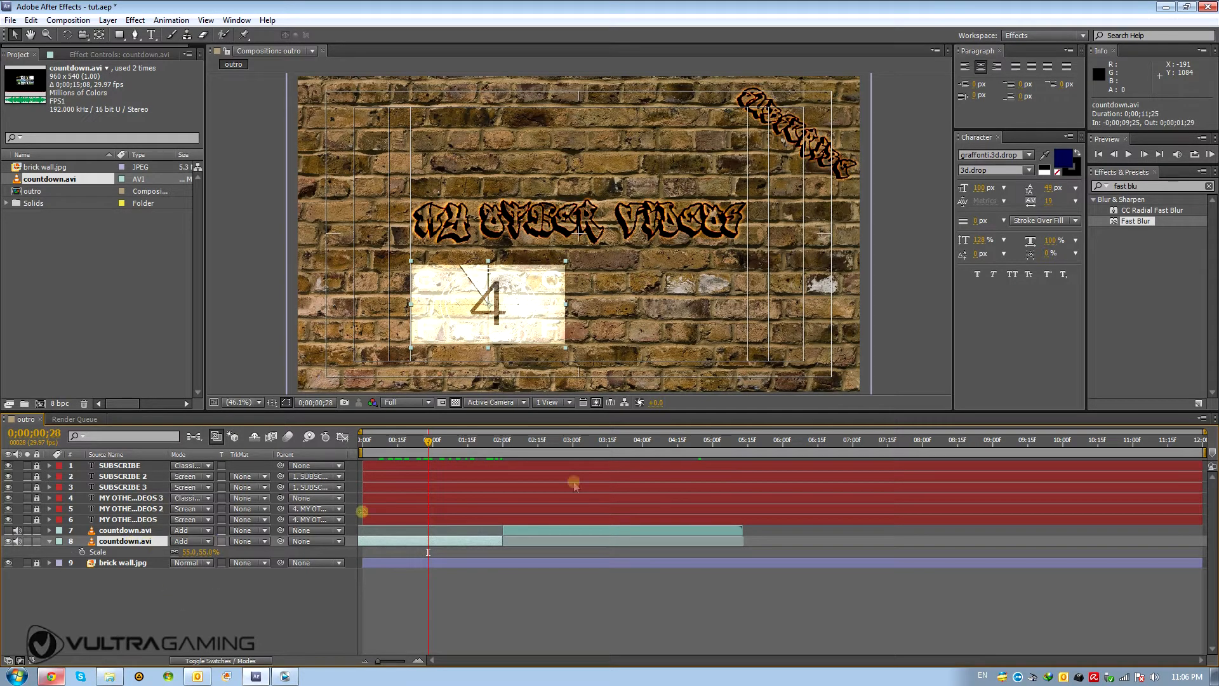
left_click(1142, 186)
key("BackSpace")
key("BackSpace")
key("BackSpace")
key("BackSpace")
key("BackSpace")
key("BackSpace")
key("BackSpace")
type("brig")
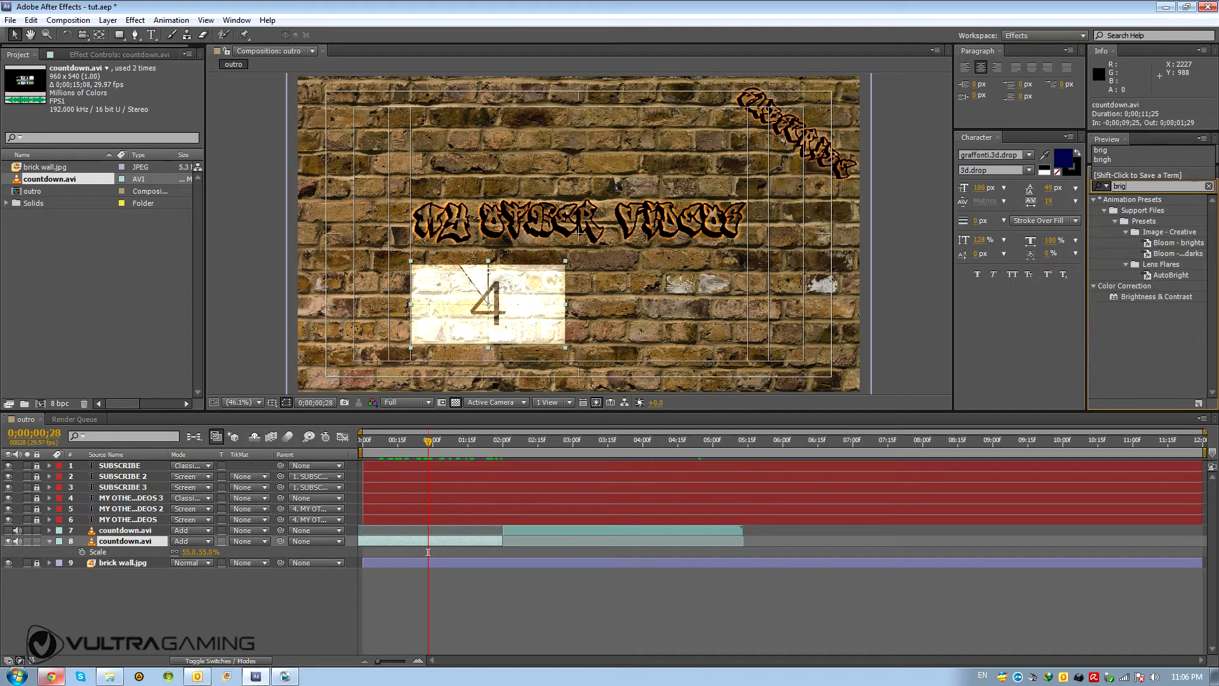
type("ht")
left_click_drag(1143, 297, 121, 541)
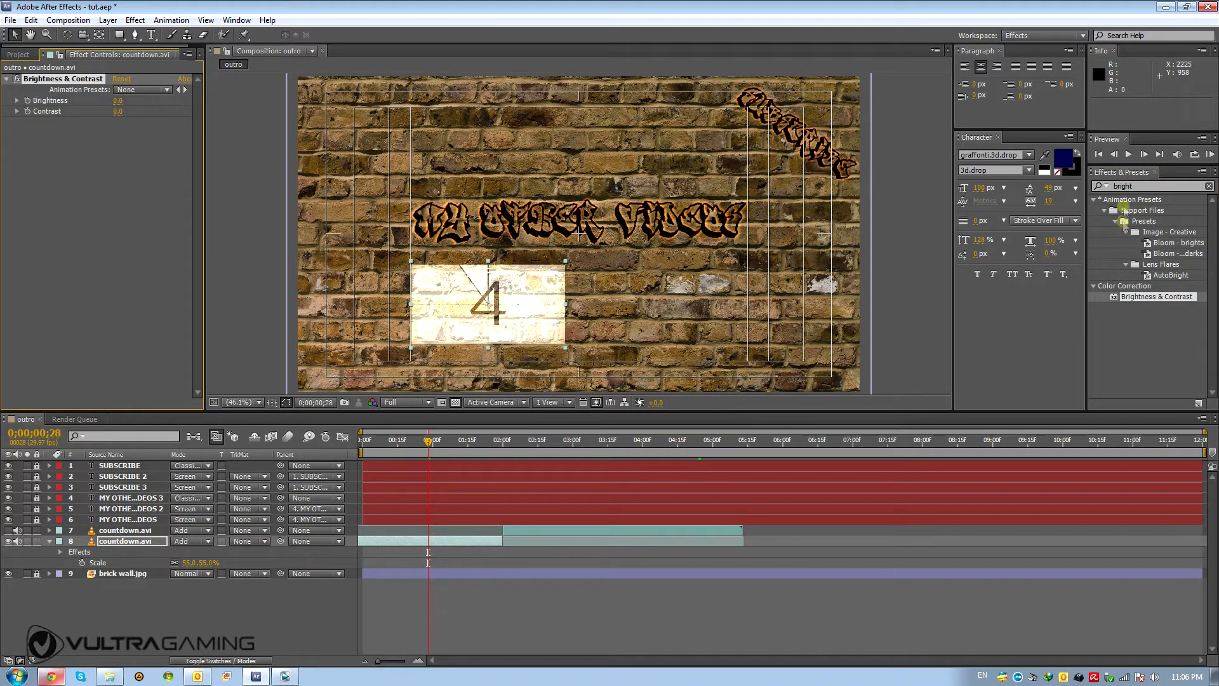
- Find the Displacement Map effect and apply it to the first countdown segment
double_click(1134, 185)
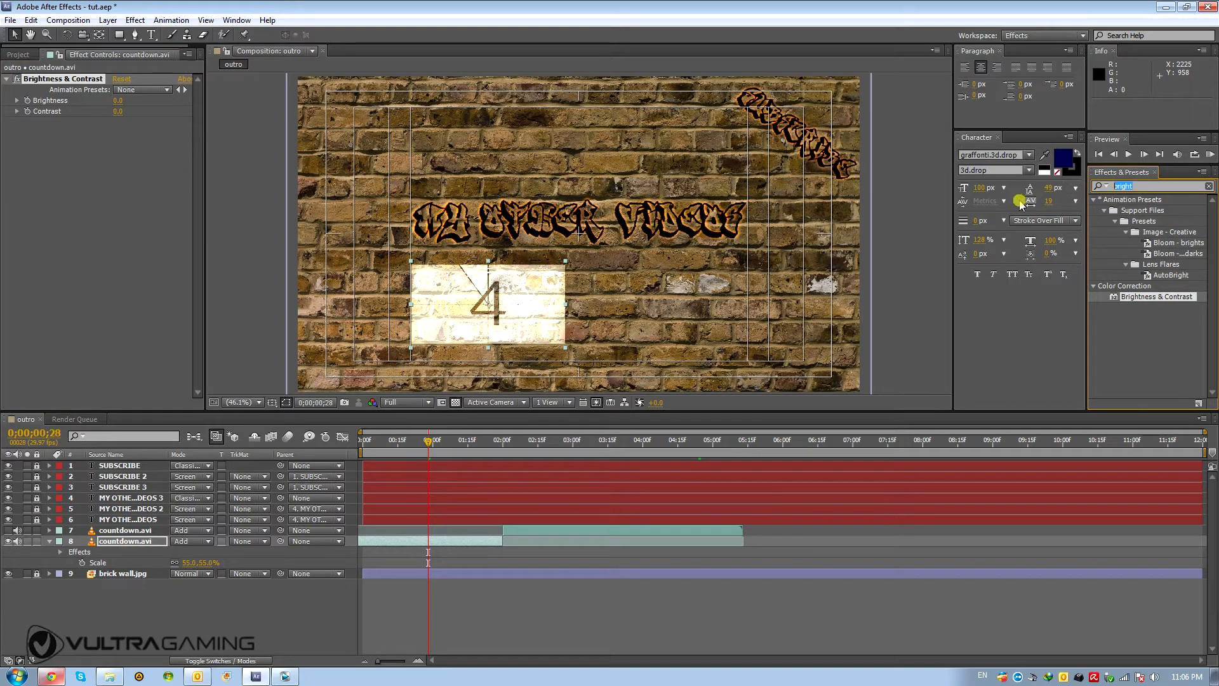
type("di")
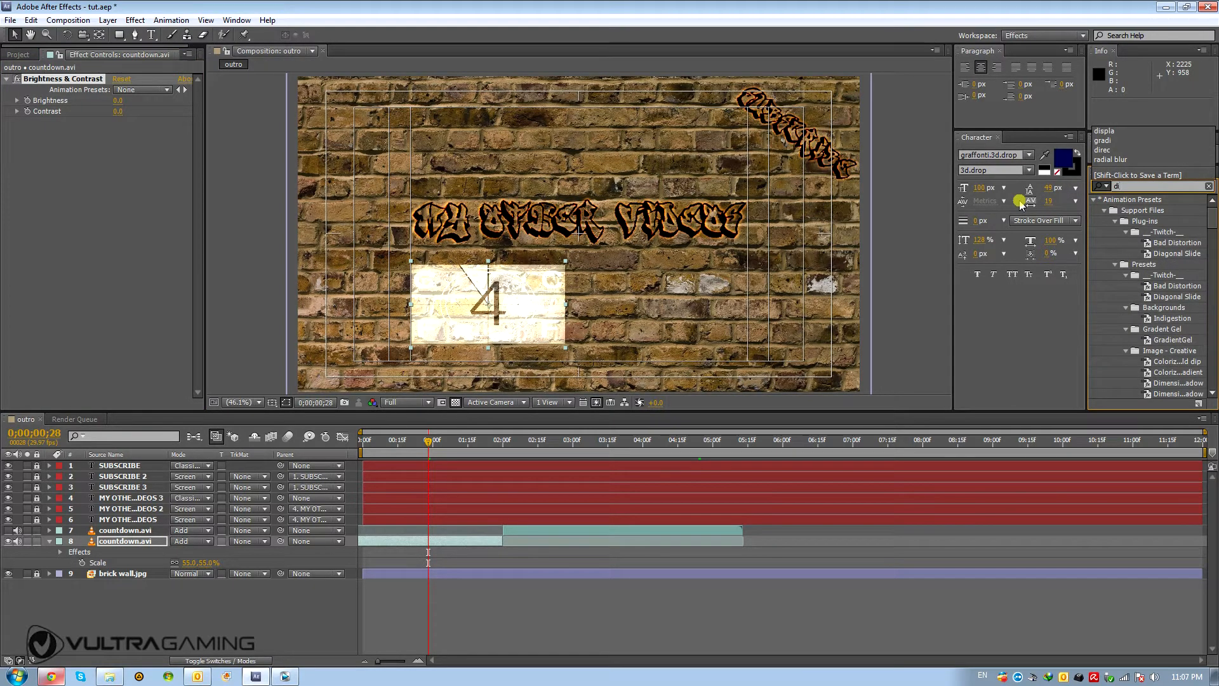
type("spla")
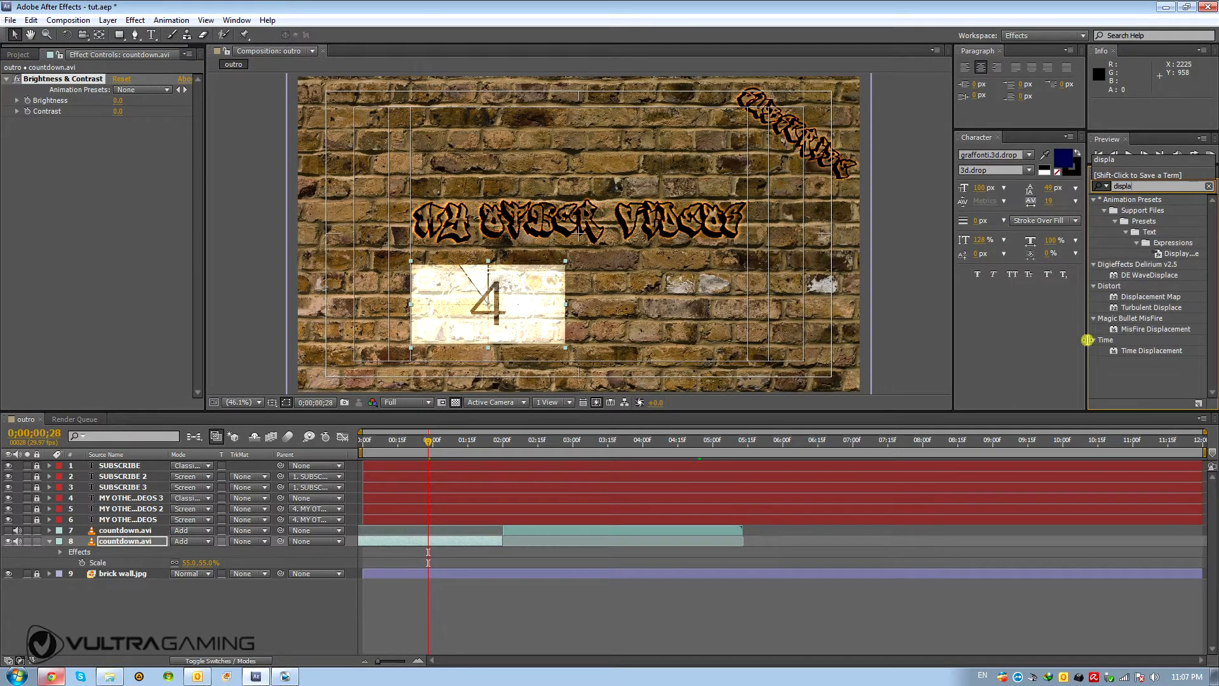
left_click(1146, 360)
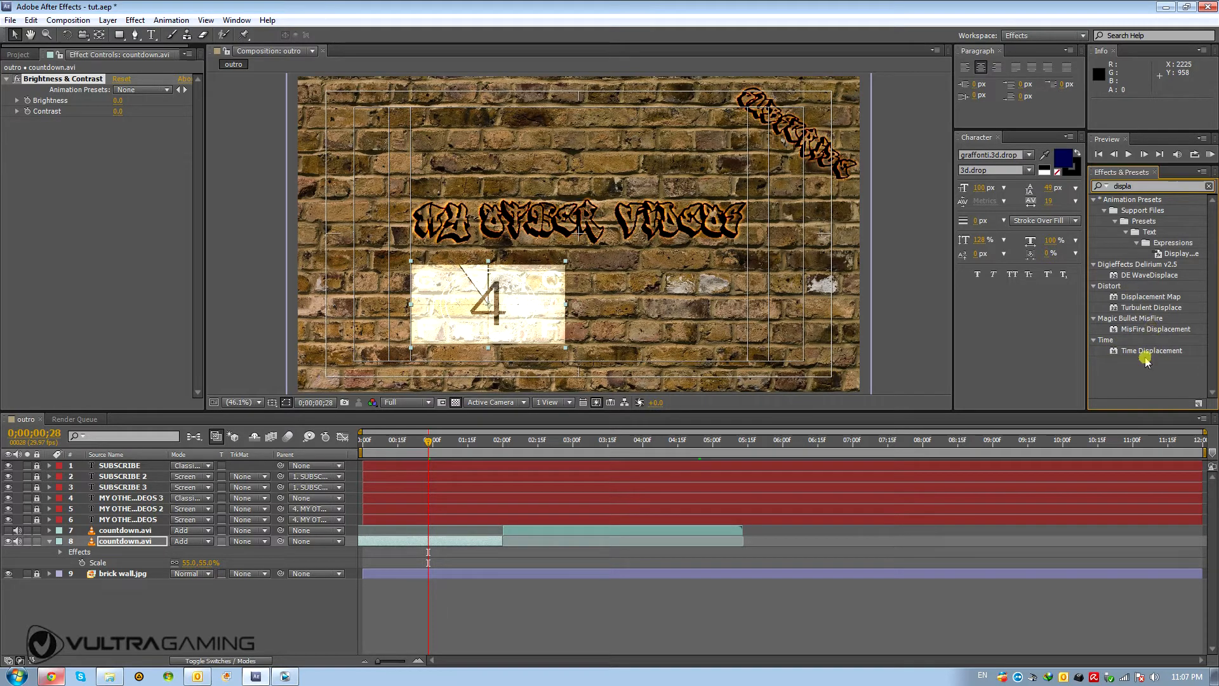
left_click_drag(1145, 301, 108, 541)
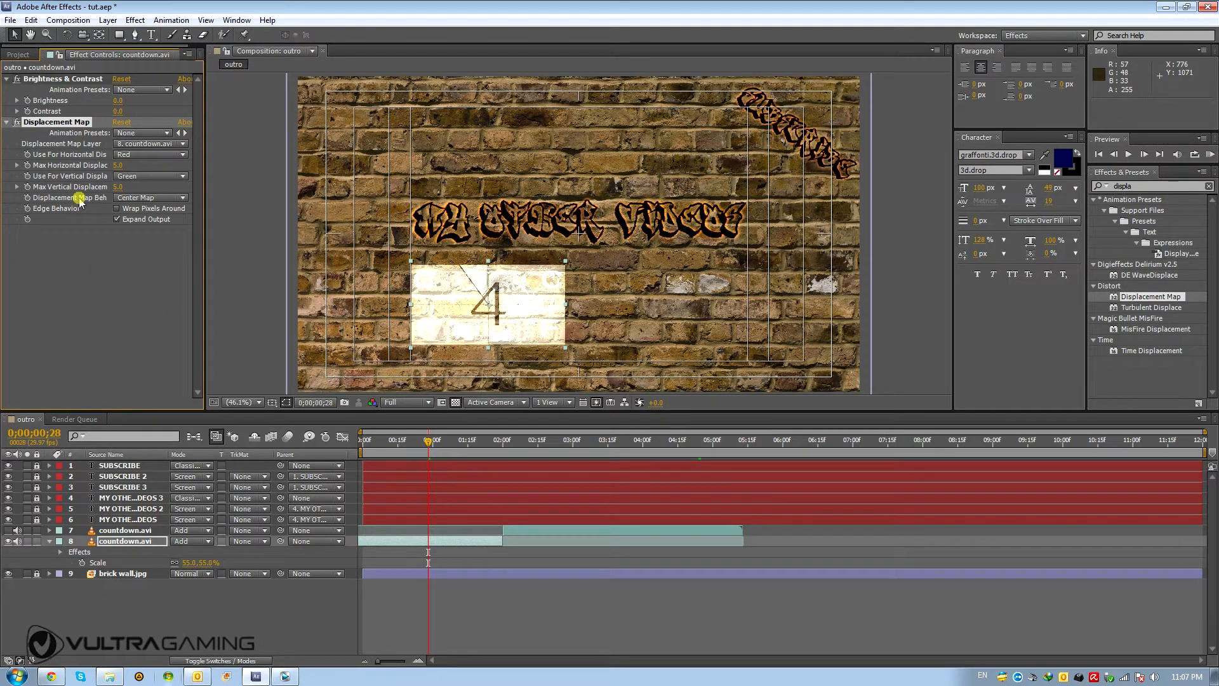
- Set the displacement map's vertical displacement source to Red and its map layer to brick wall.jpg
left_click(144, 175)
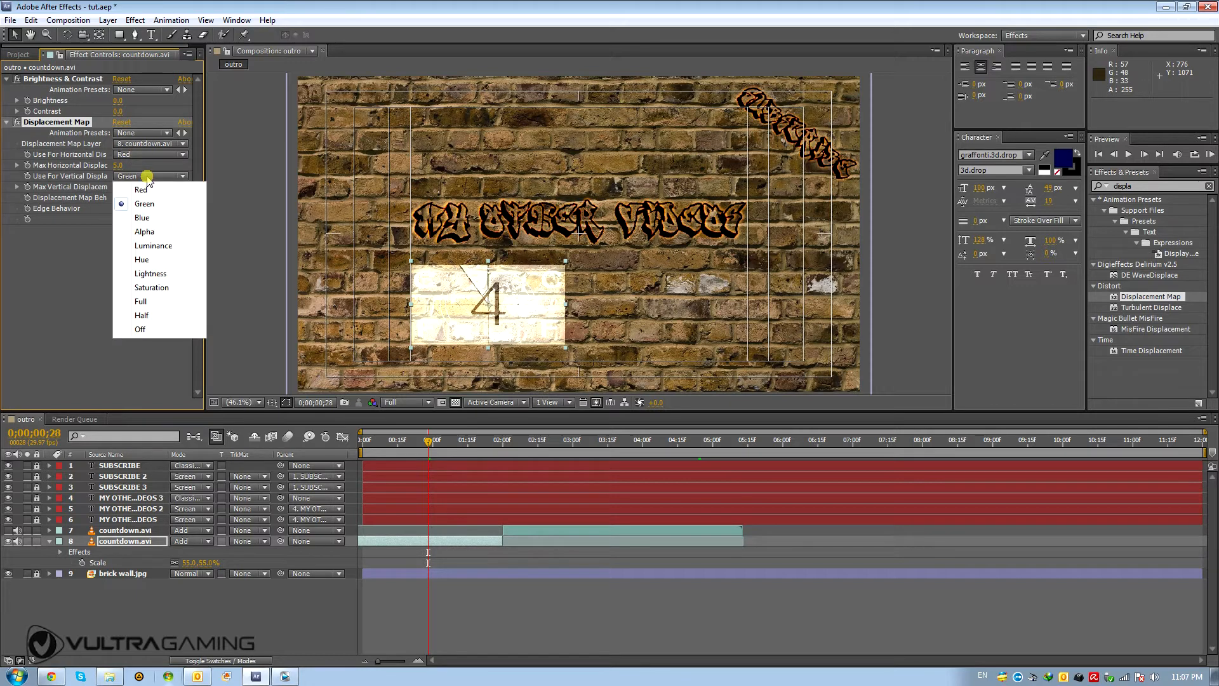
left_click(143, 186)
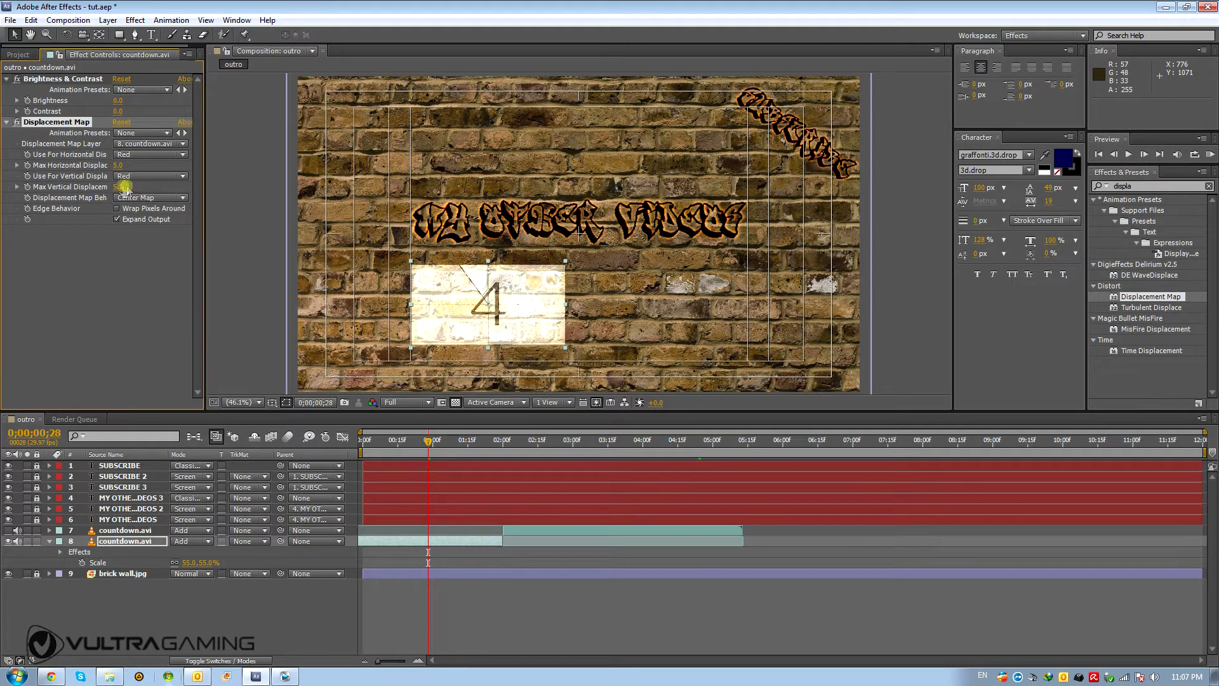
left_click(136, 145)
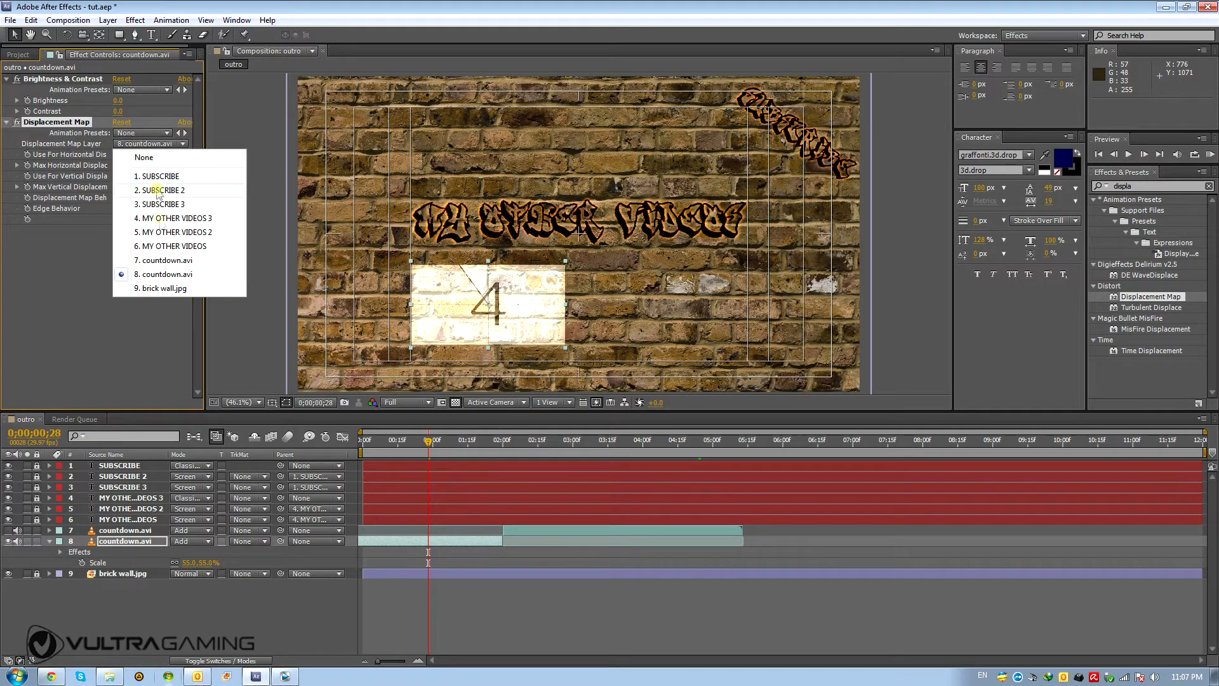
left_click(164, 289)
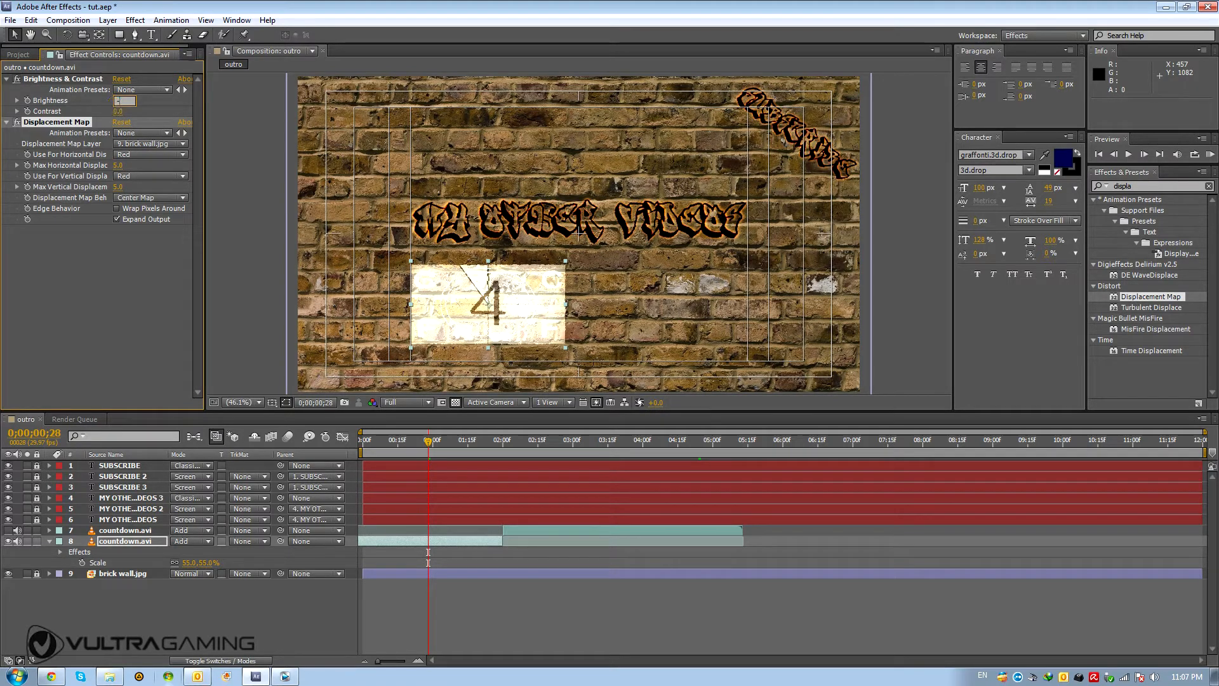
- Set the countdown's brightness to -67 and contrast to 50, and check the look at several frames up to 0;00;01;18
left_click(118, 112)
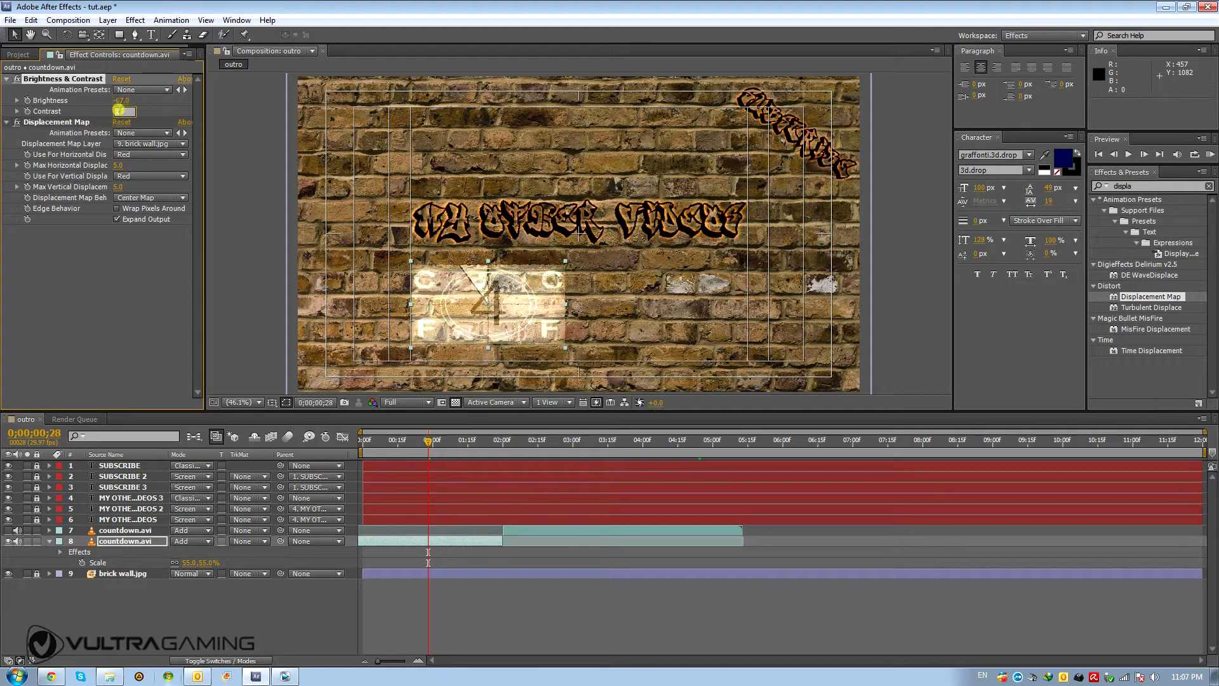
type("50")
left_click(122, 291)
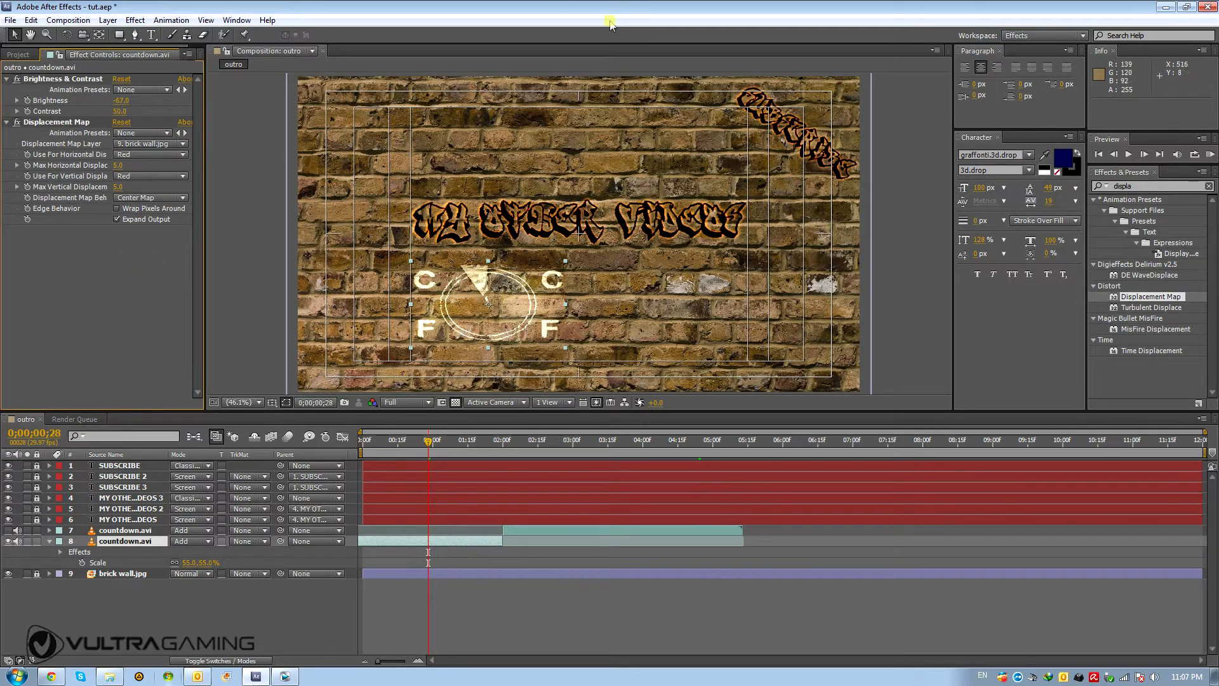
left_click_drag(428, 446, 402, 450)
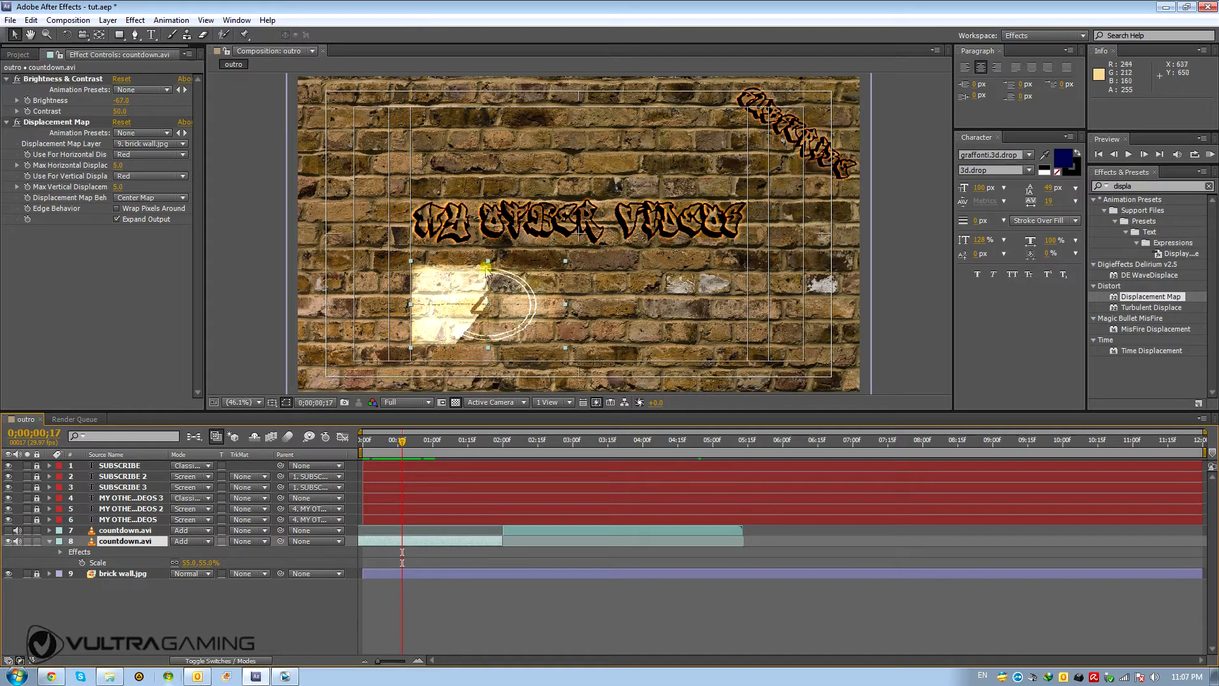
left_click_drag(403, 446, 475, 444)
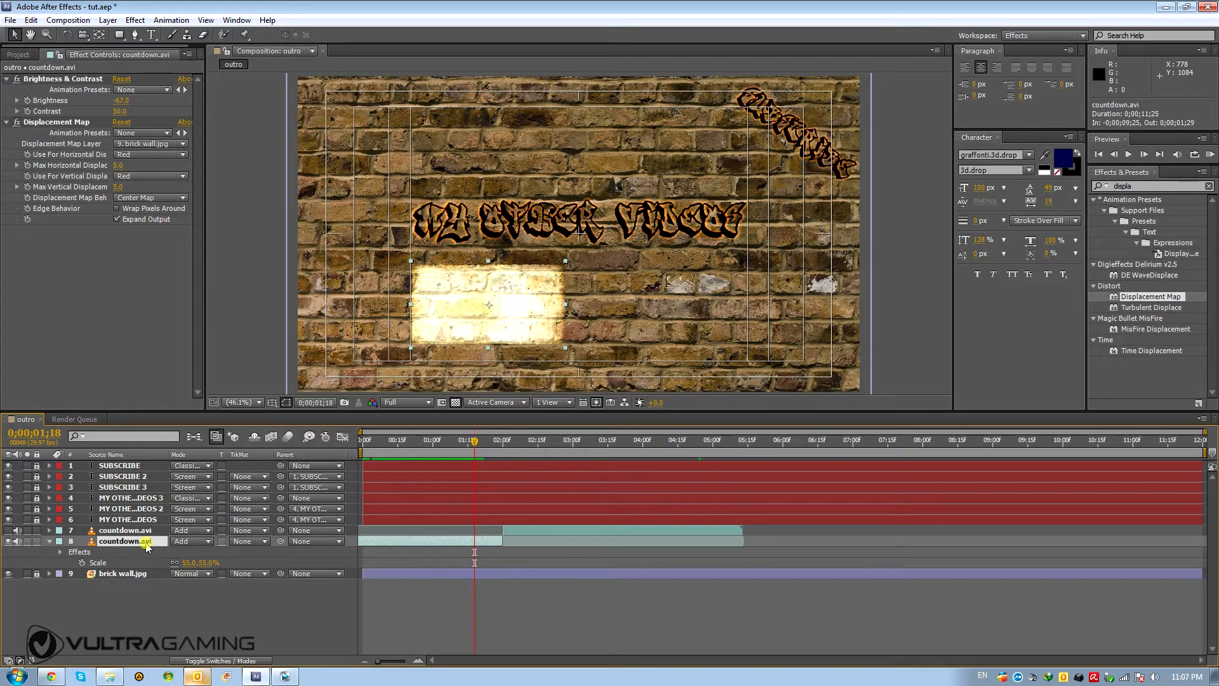
- Duplicate the first countdown segment and move the copy horizontally beside the original, to position 1275.9, 778.6
key("ctrl+d")
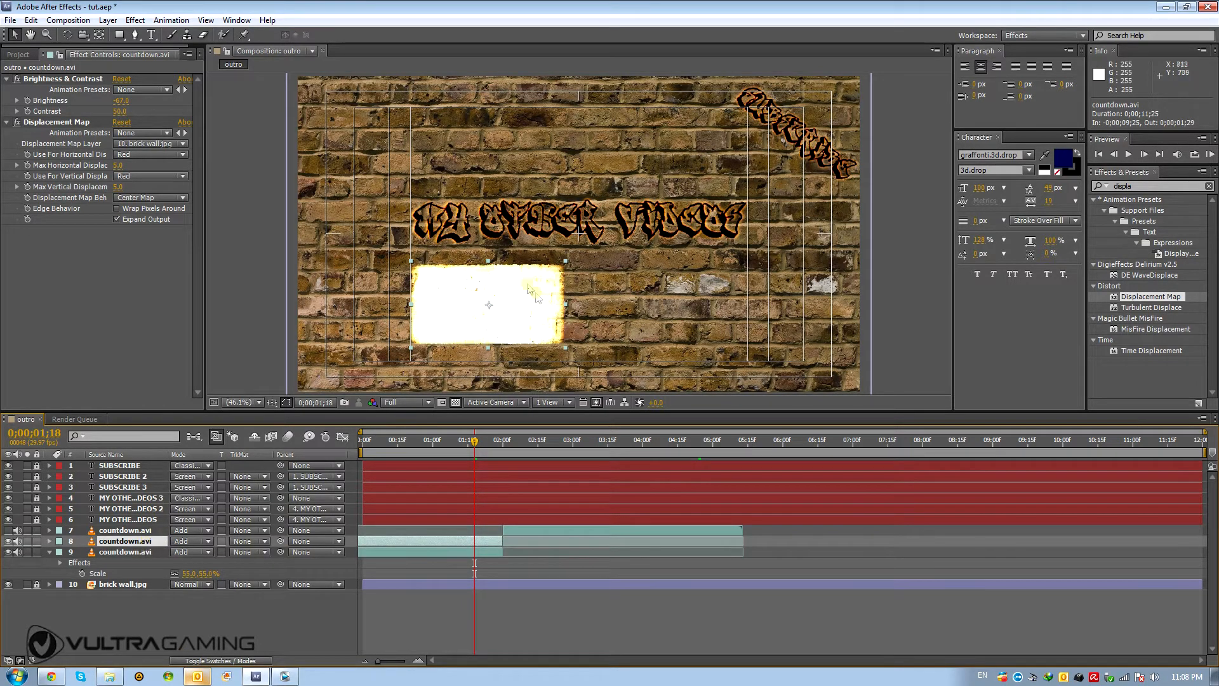
left_click_drag(473, 308, 656, 303)
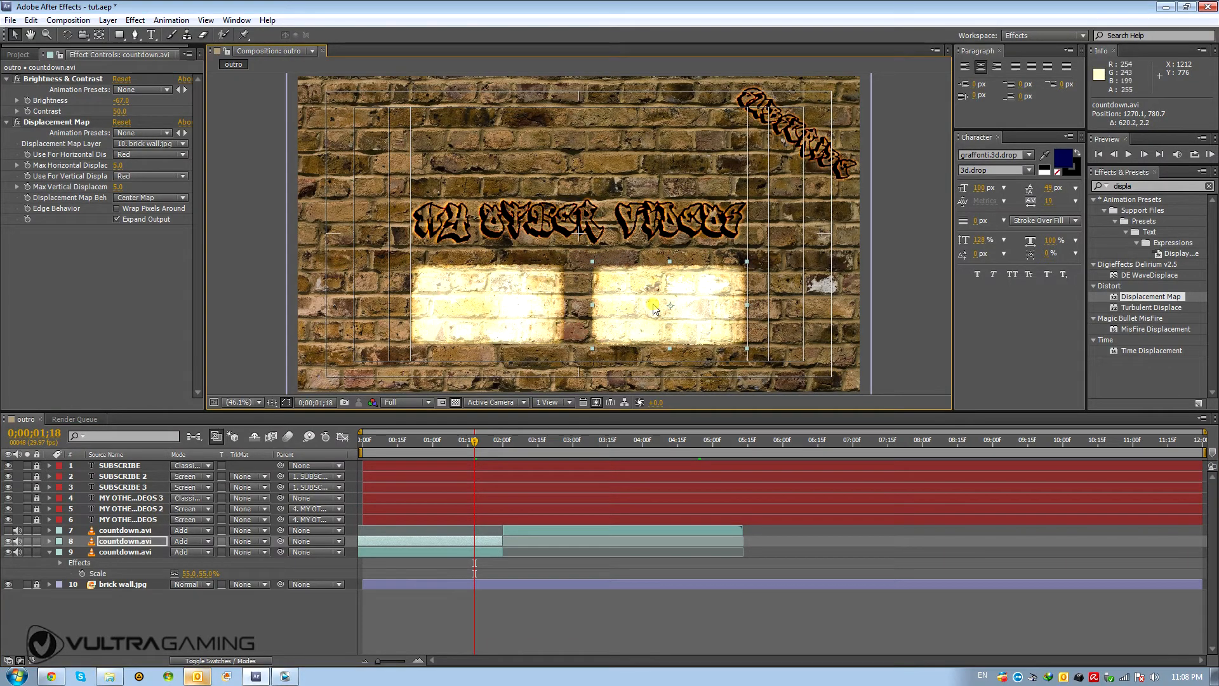
key("ctrl+z")
key("shift+Right")
key("shift+Right")
key("shift+Right")
key("shift+Right")
key("shift+Right")
key("shift+Right")
key("shift+Right")
key("shift+Right")
key("shift+Right")
key("shift+Right")
key("shift+Right")
key("shift+Right")
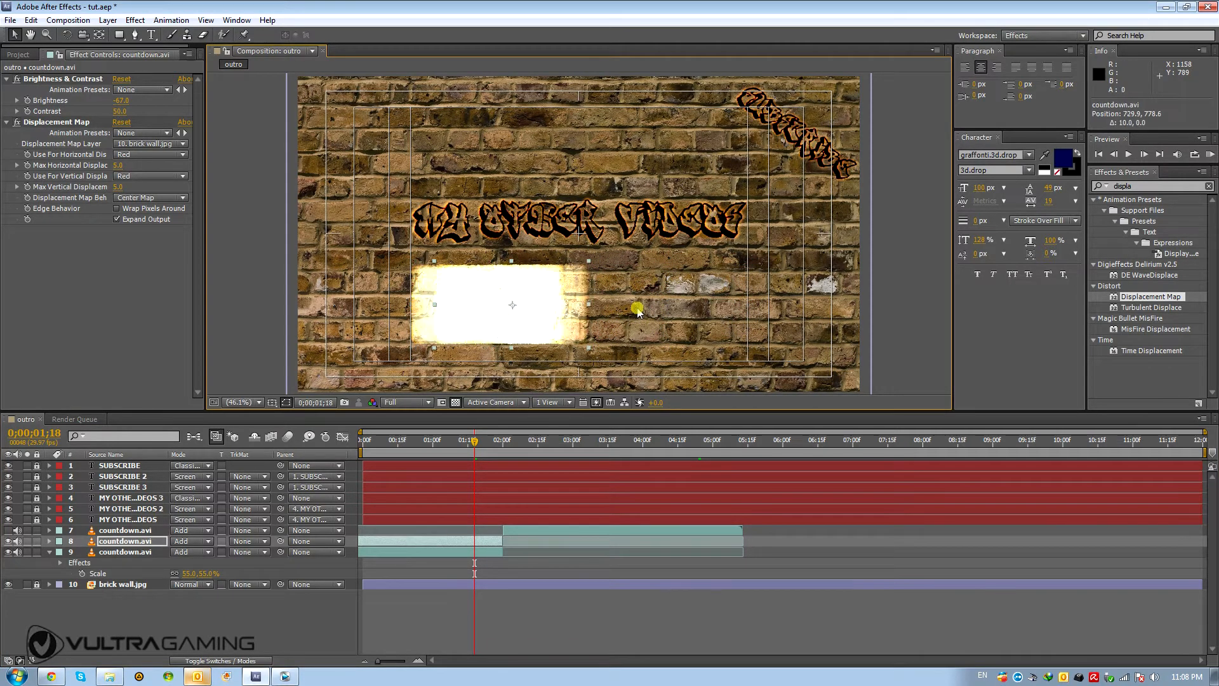
key("shift+Right")
key("shift+Right")
key("shift+Right")
key("shift+Right")
key("shift+Right")
key("shift+Right")
key("shift+Right")
key("shift+Right")
key("shift+Right")
key("shift+Right")
key("shift+Right")
key("shift+Right")
key("shift+Right")
key("shift+Right")
key("shift+Right")
key("shift+Right")
key("shift+Right")
key("shift+Right")
key("shift+Right")
key("shift+Right")
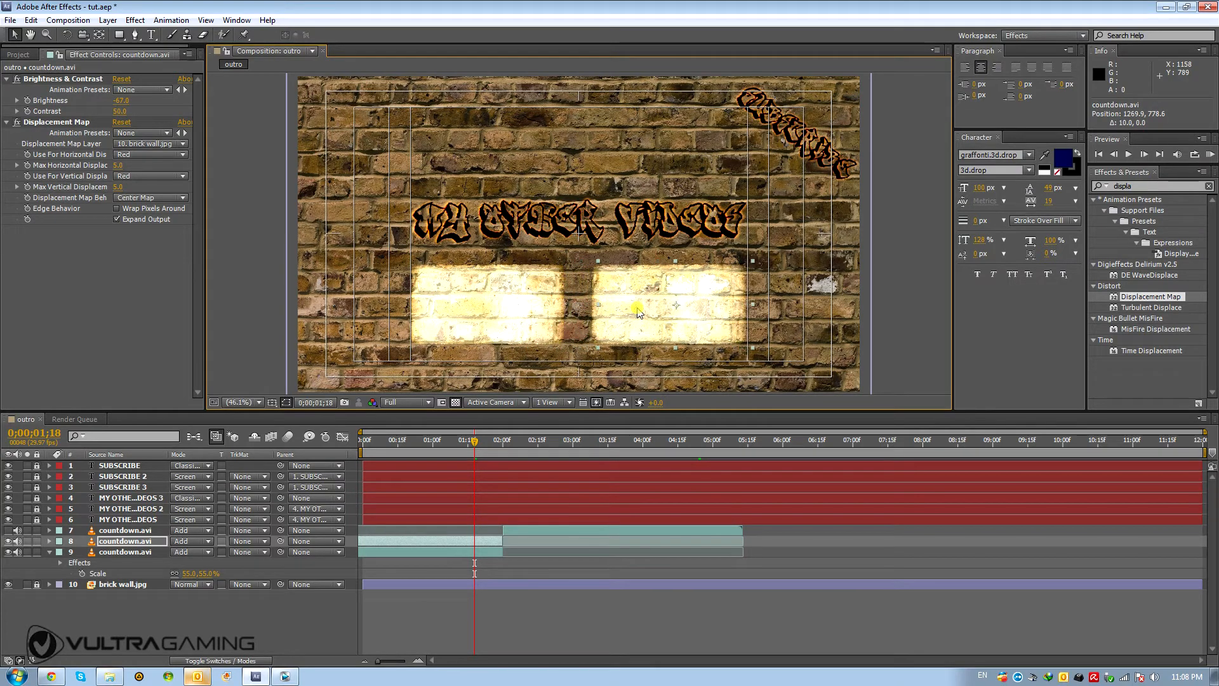
key("Left")
key("Left")
key("Left")
key("Left")
key("Left")
key("Left")
key("Left")
key("Left")
key("Left")
key("Left")
key("Left")
key("Left")
key("Left")
key("Left")
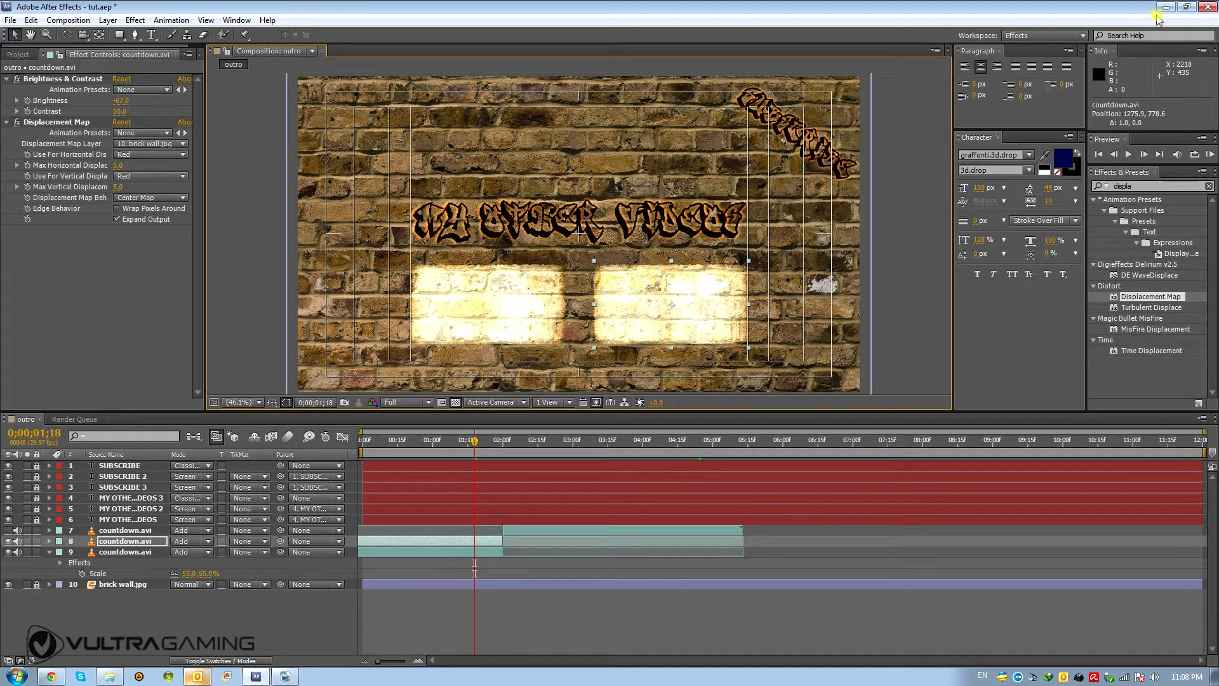
- Reveal the audio waveforms of the hidden countdown segment and the countdown copy below it, and compare them along the timeline
left_click(120, 530)
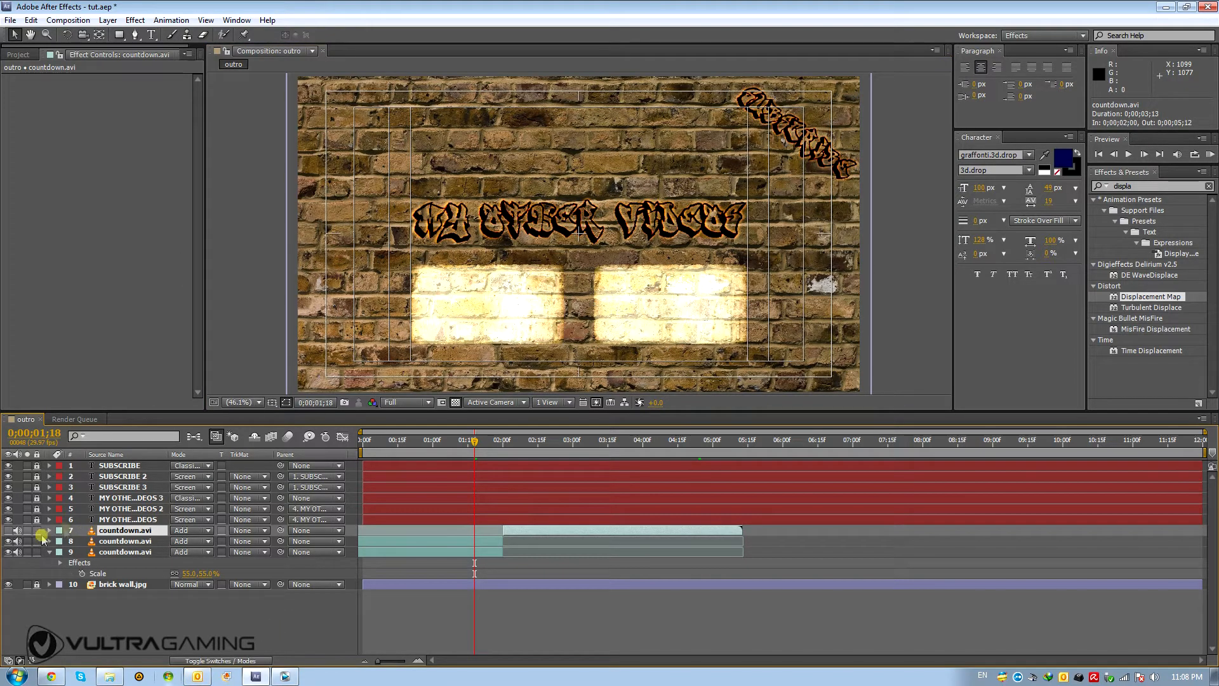
left_click(50, 531)
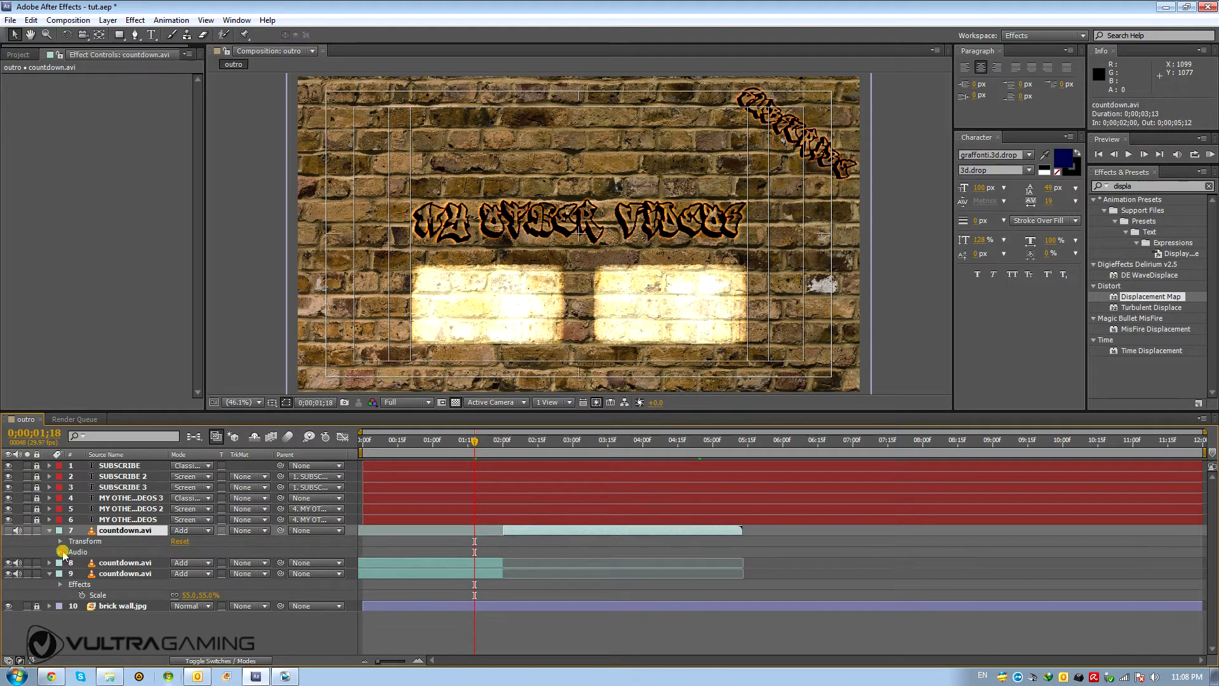
left_click(61, 551)
left_click(61, 573)
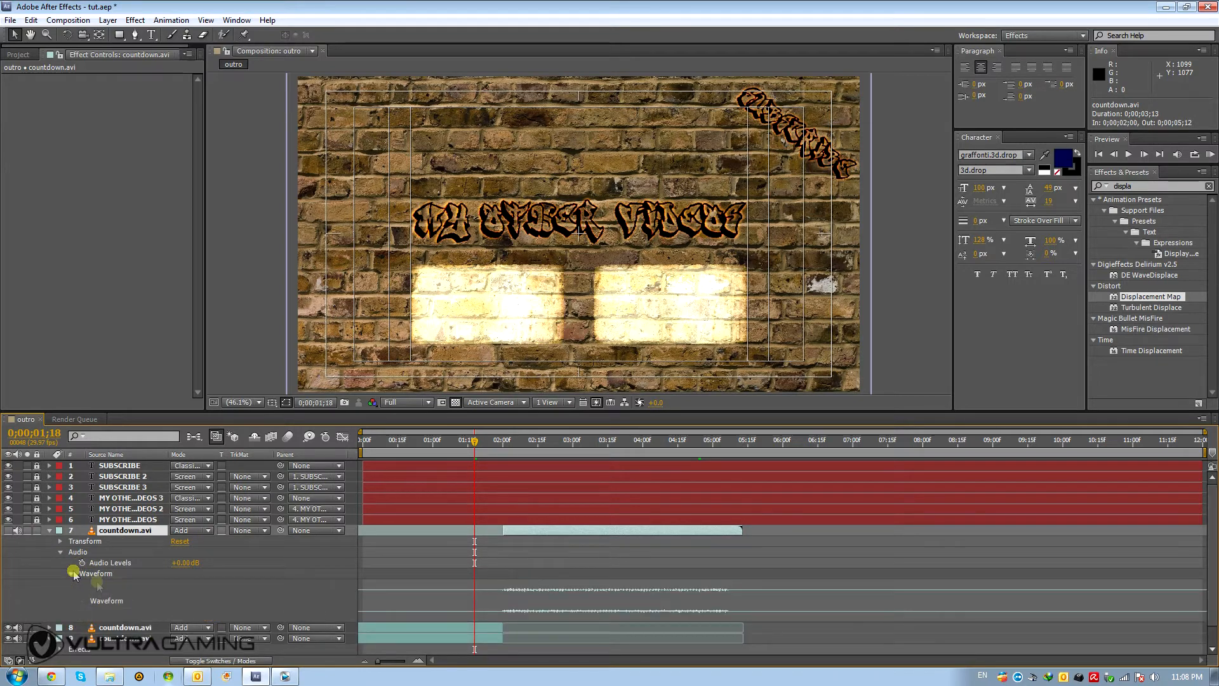
left_click(50, 629)
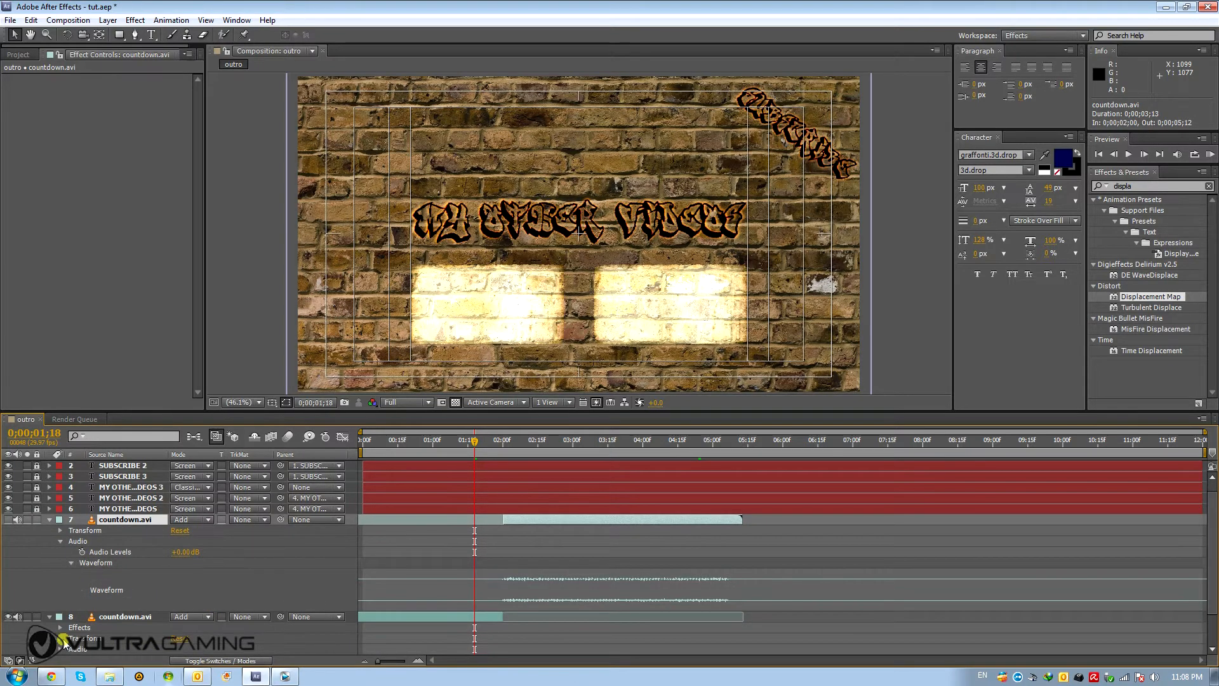
left_click(61, 649)
scroll(64, 649, "down", 3)
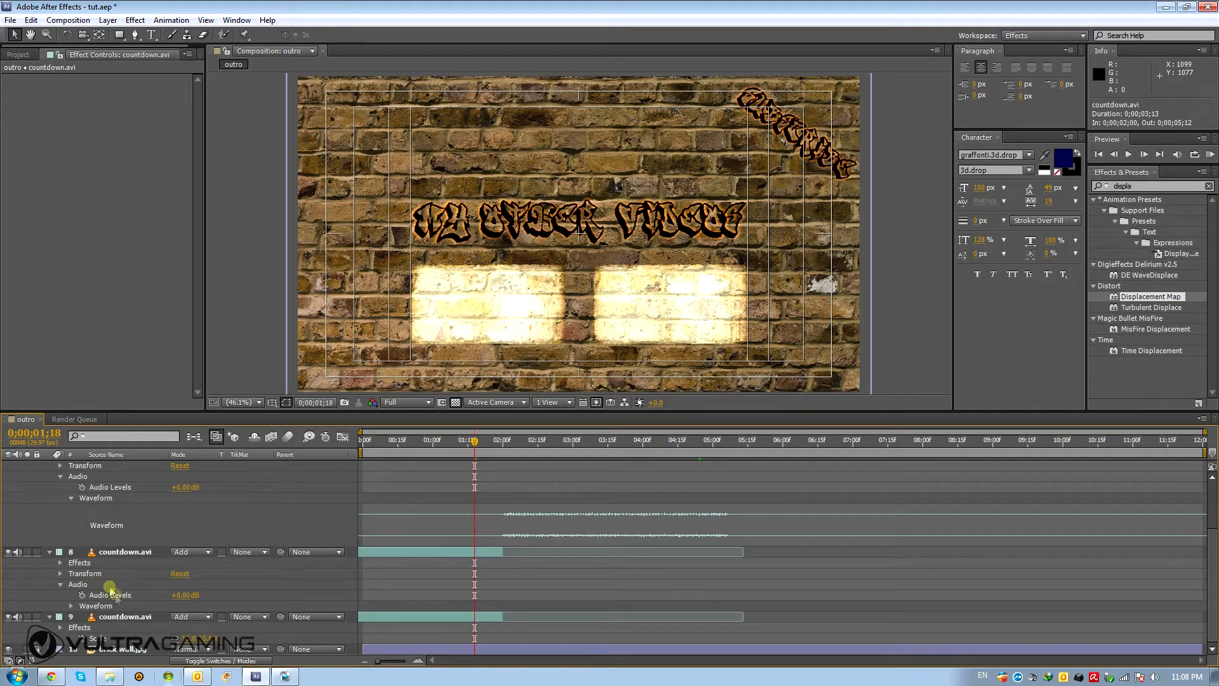
left_click(71, 607)
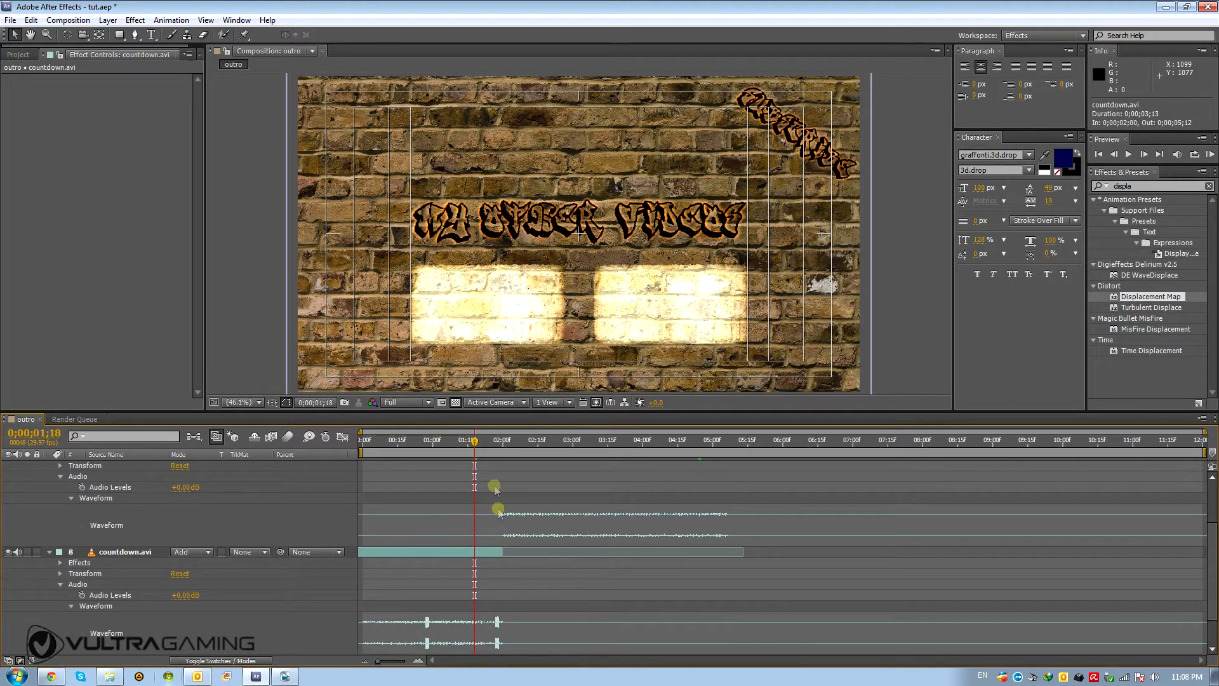
left_click_drag(475, 440, 702, 523)
scroll(707, 515, "up", 2)
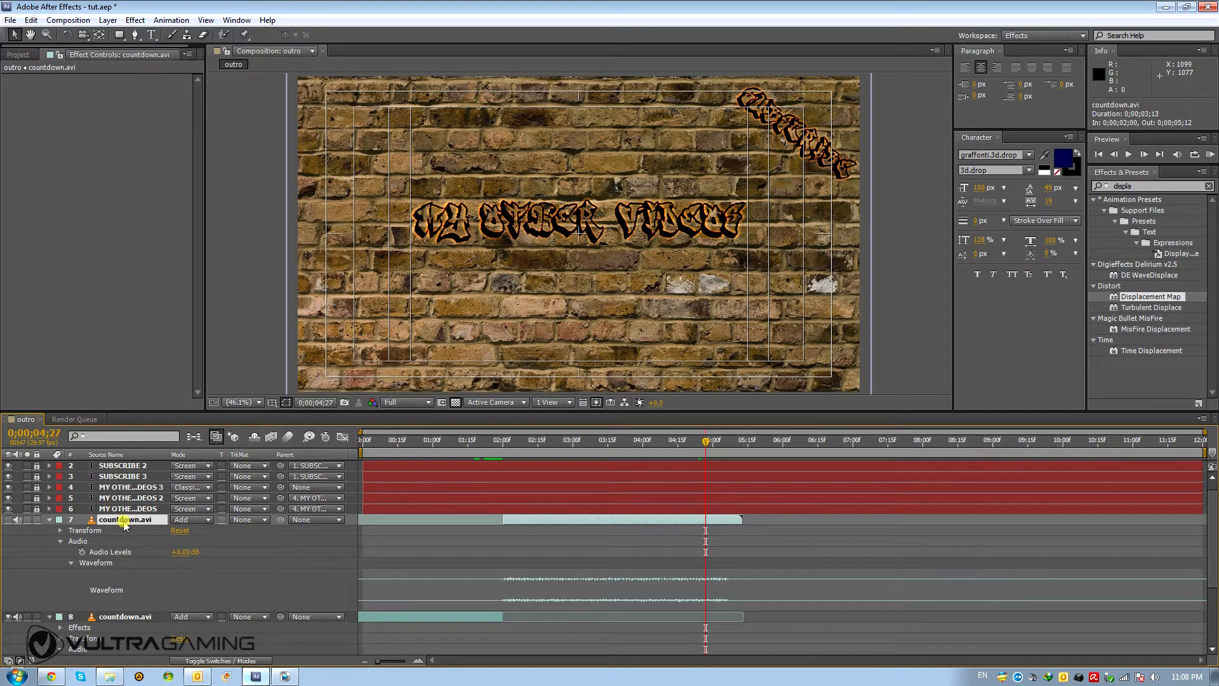
- Duplicate the hidden countdown segment, reveal the copy's waveform, and align the copy's start to the original waveform's end at 0;00;05;06
key("ctrl+d")
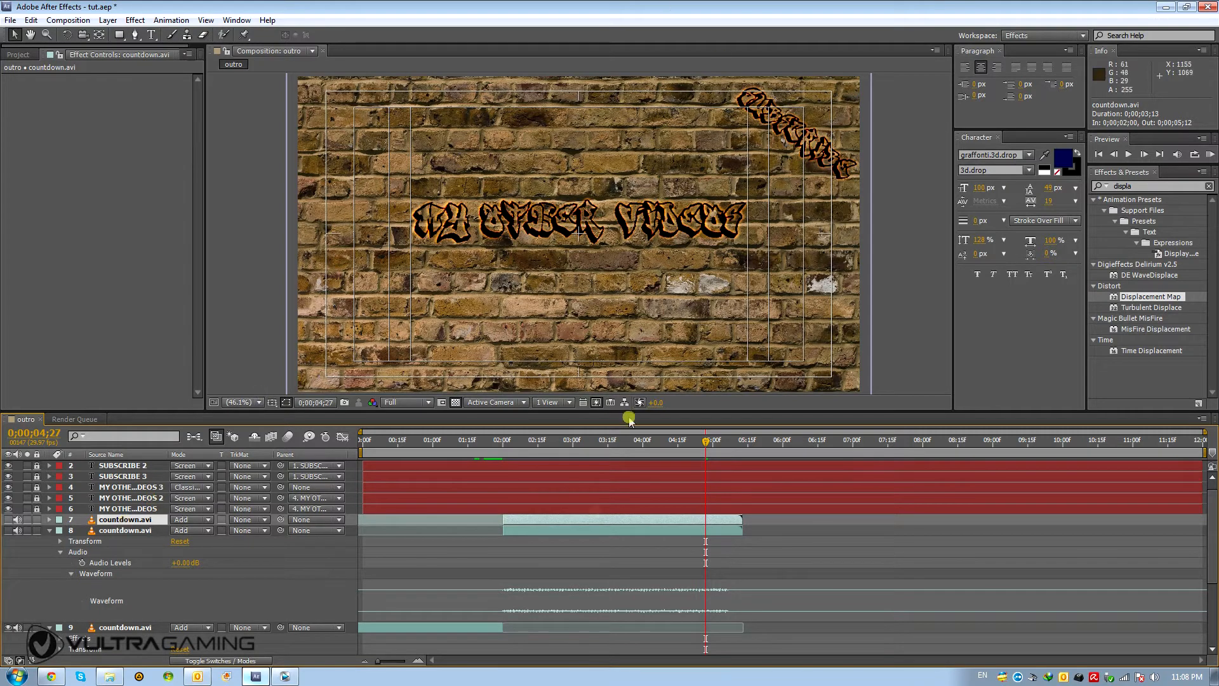
left_click_drag(524, 520, 743, 519)
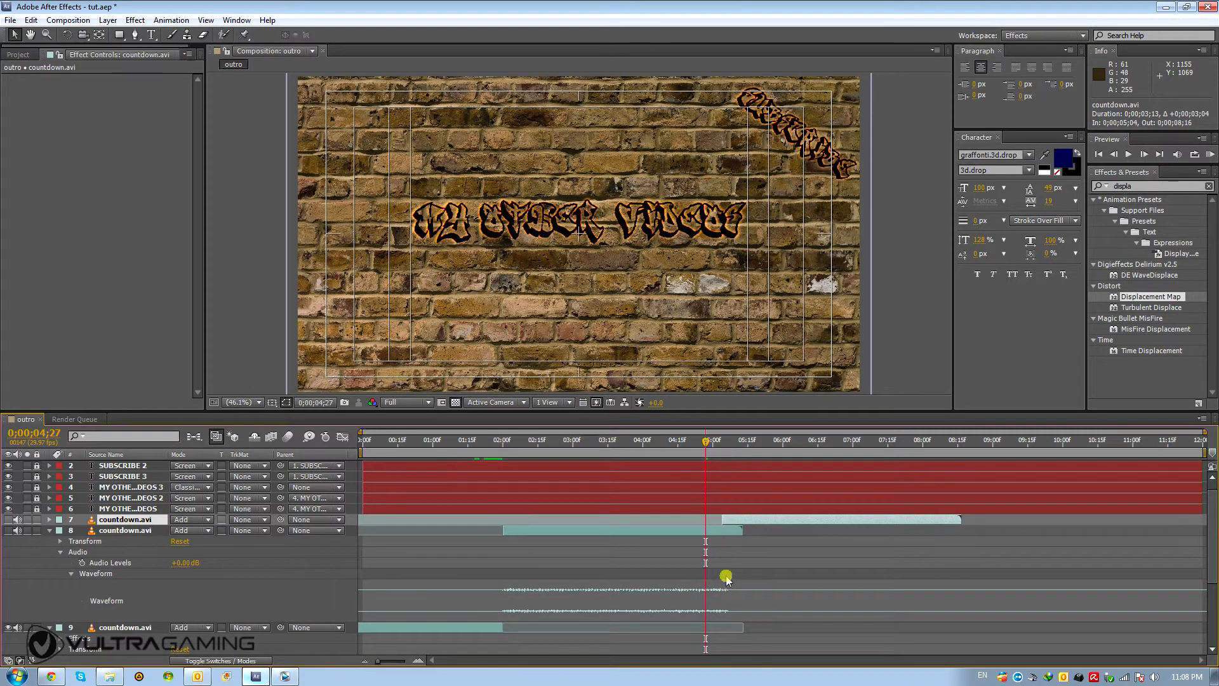
left_click(49, 520)
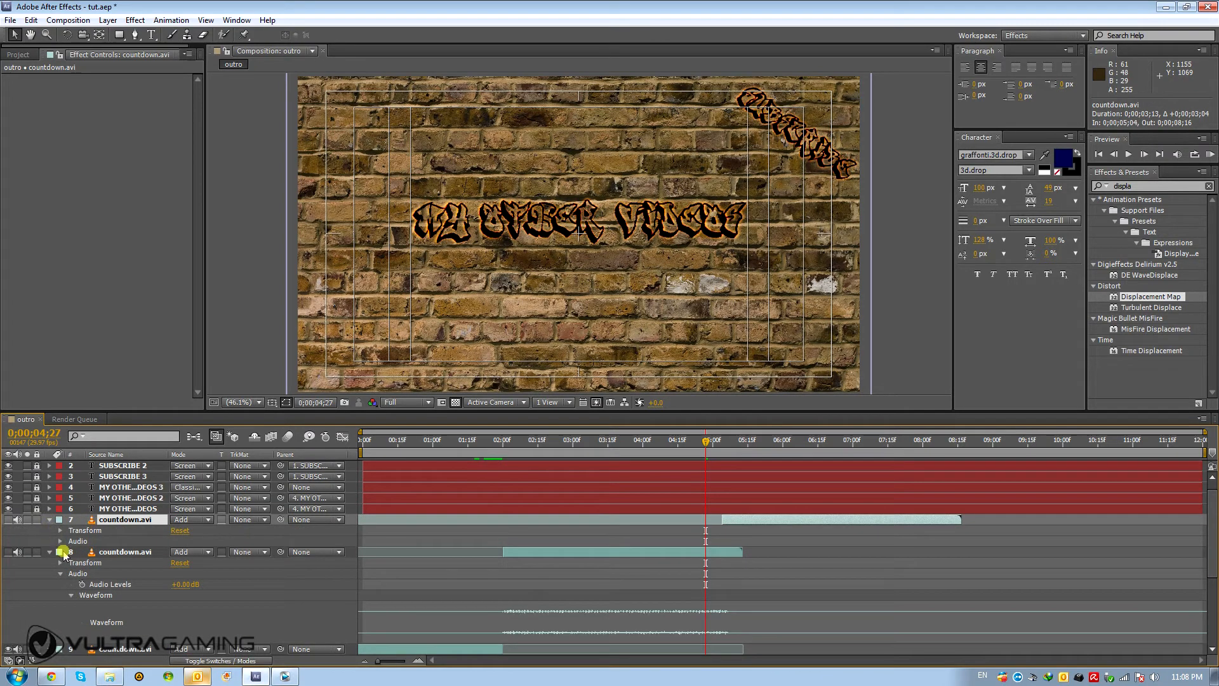
left_click(60, 542)
left_click(68, 563)
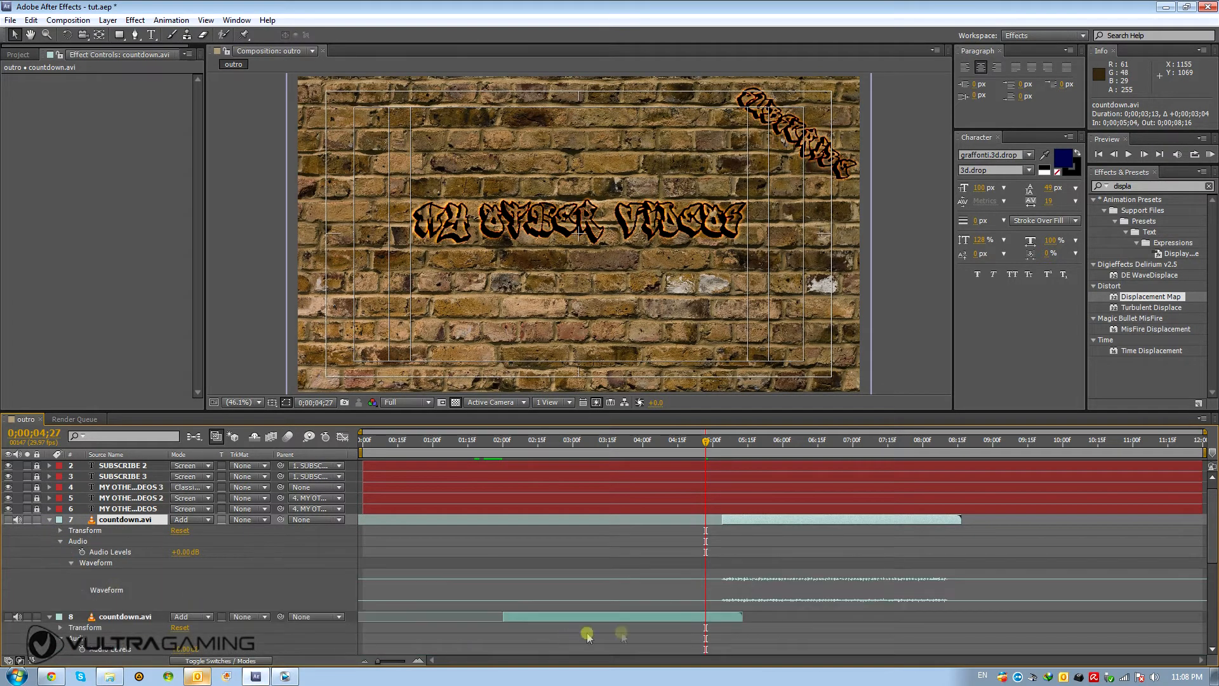
scroll(753, 592, "down", 3)
scroll(753, 592, "up", 2)
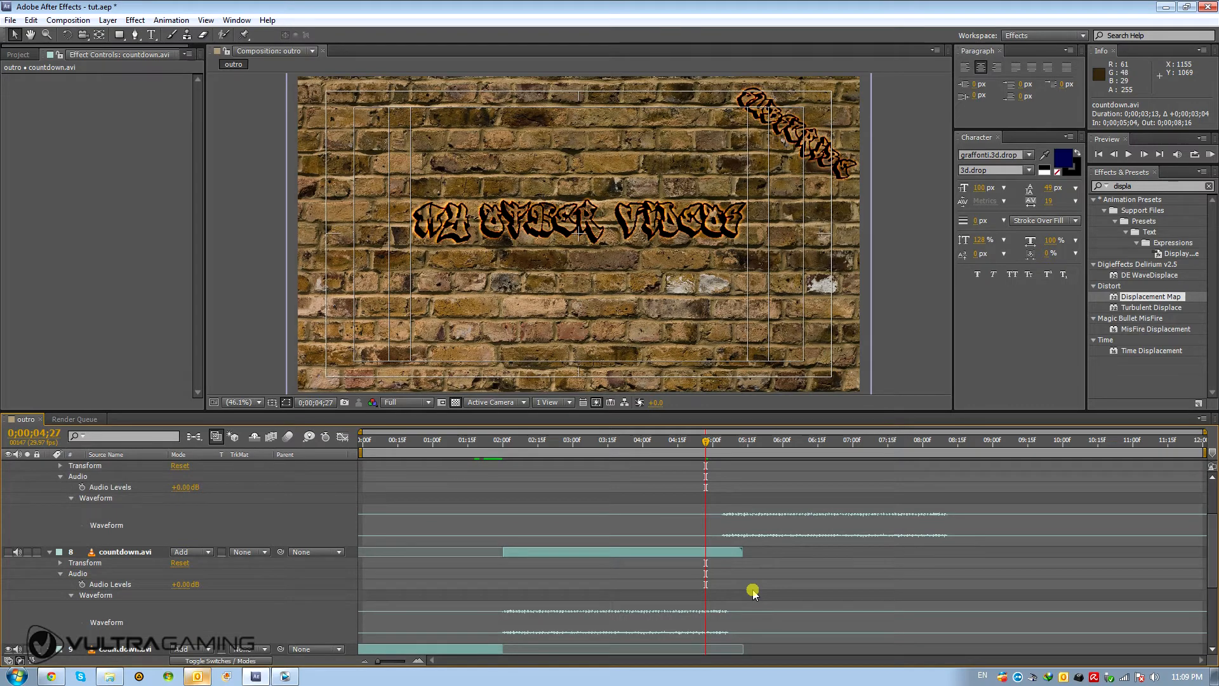
left_click_drag(722, 454, 728, 455)
left_click_drag(752, 500, 741, 488)
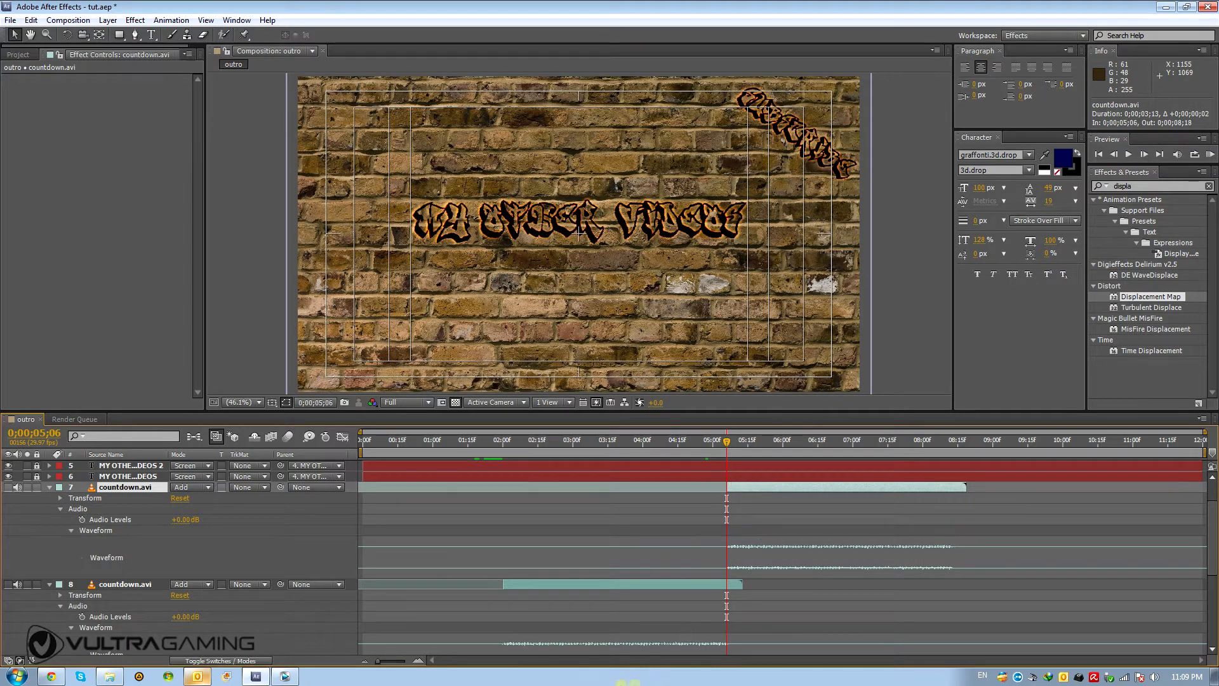
- Duplicate the hidden countdown segment again, reveal its waveform, and move the copy to start at 0;00;08;13, where the previous waveform ends
key("ctrl+d")
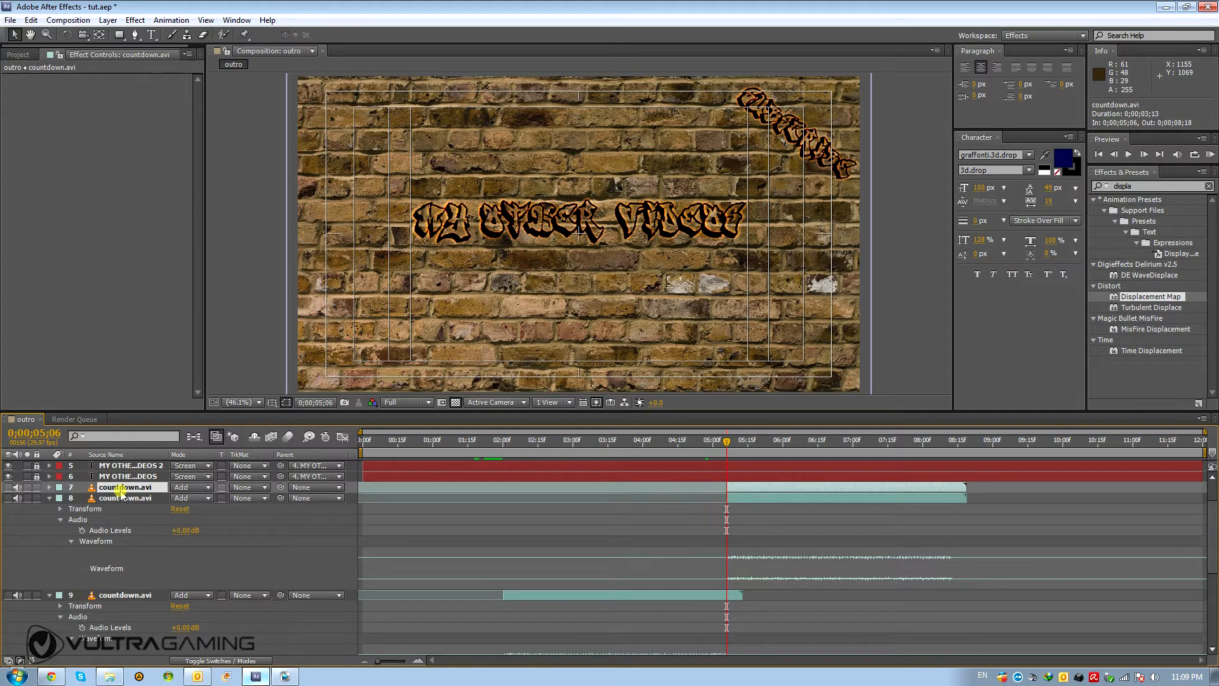
left_click(49, 488)
left_click(58, 514)
left_click(60, 508)
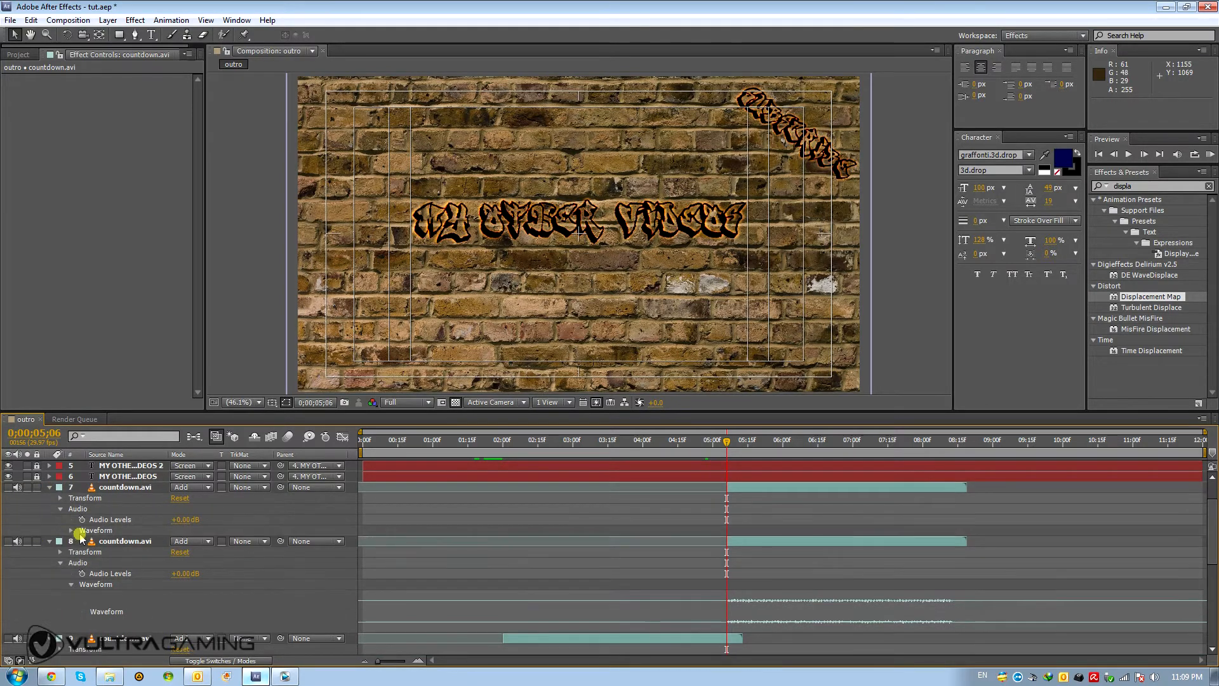
left_click(71, 529)
left_click(955, 442)
left_click_drag(955, 445, 953, 443)
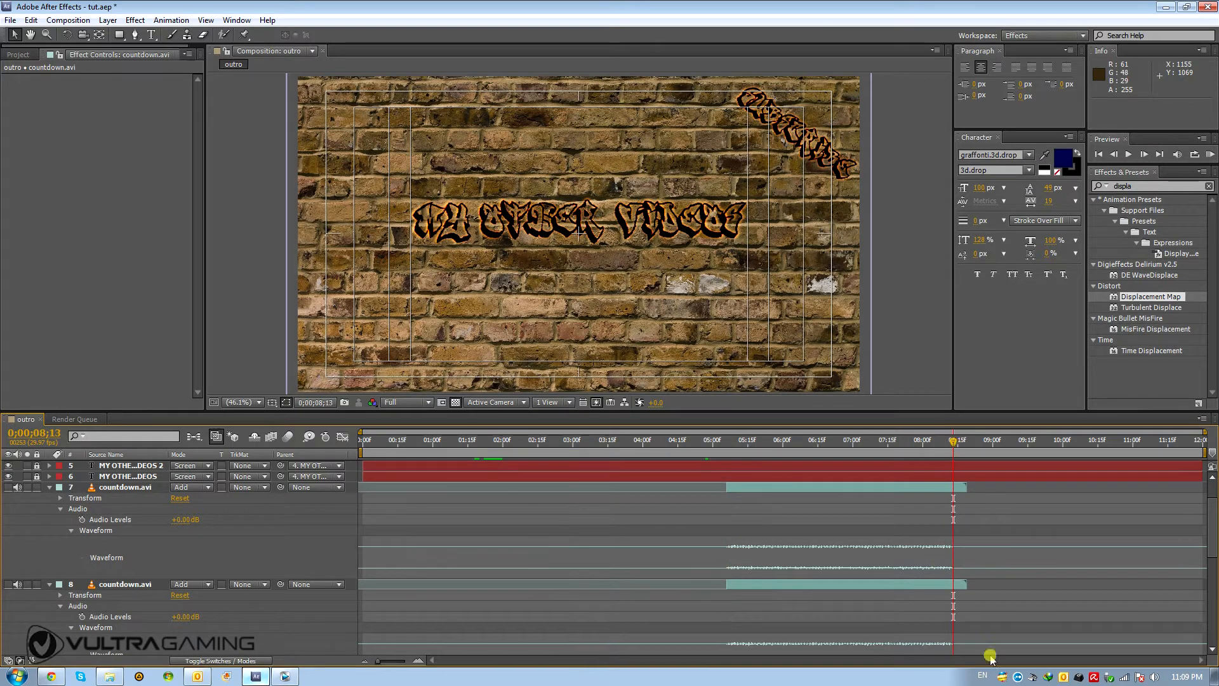
left_click_drag(735, 487, 967, 484)
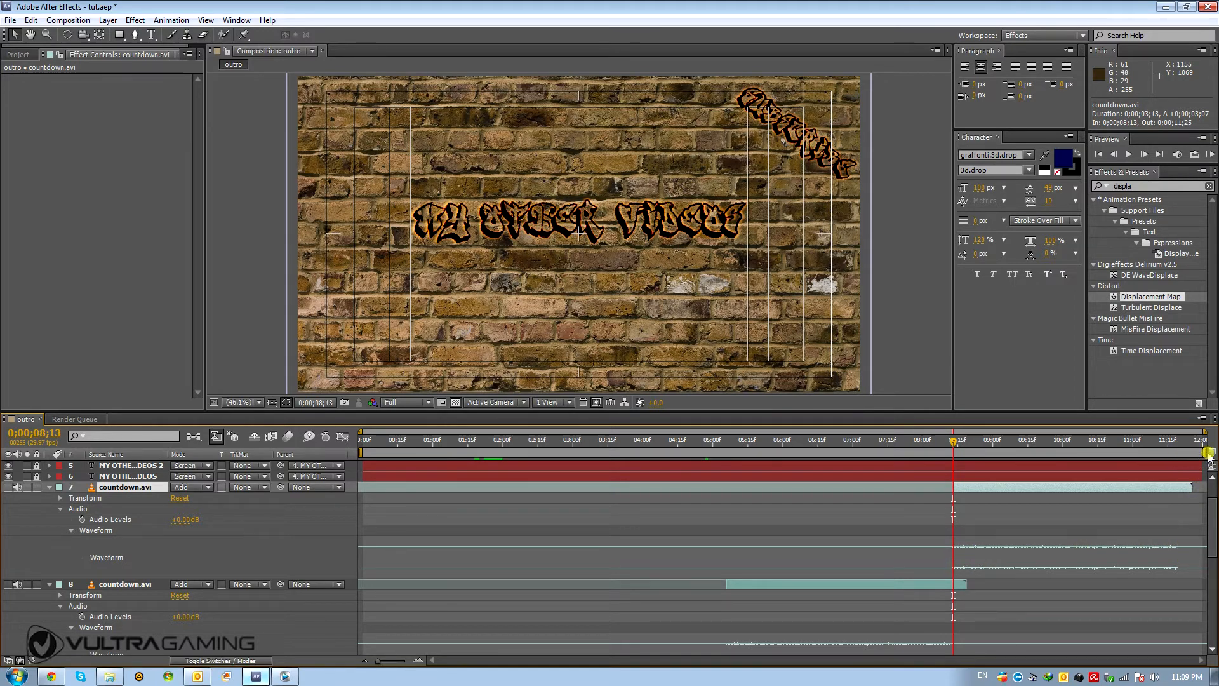
- End the work area where the last countdown waveform stops, at about 0;00;11;20, and trim the composition to it
left_click_drag(1205, 451, 1184, 452)
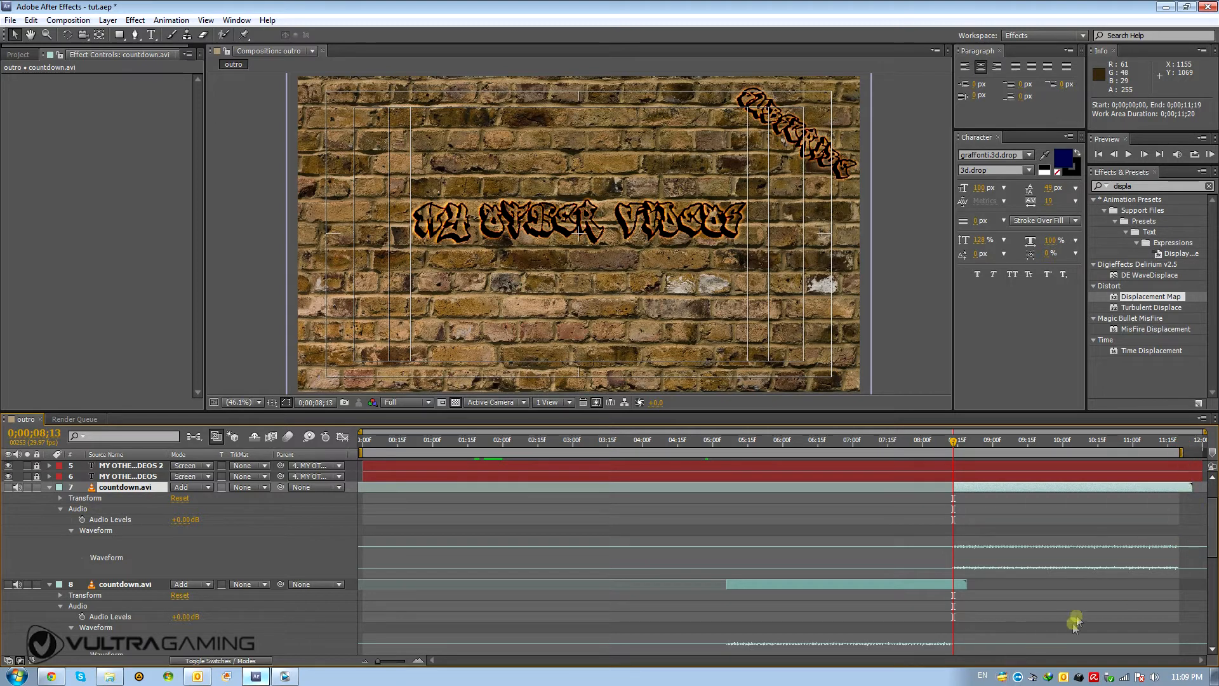
left_click(60, 21)
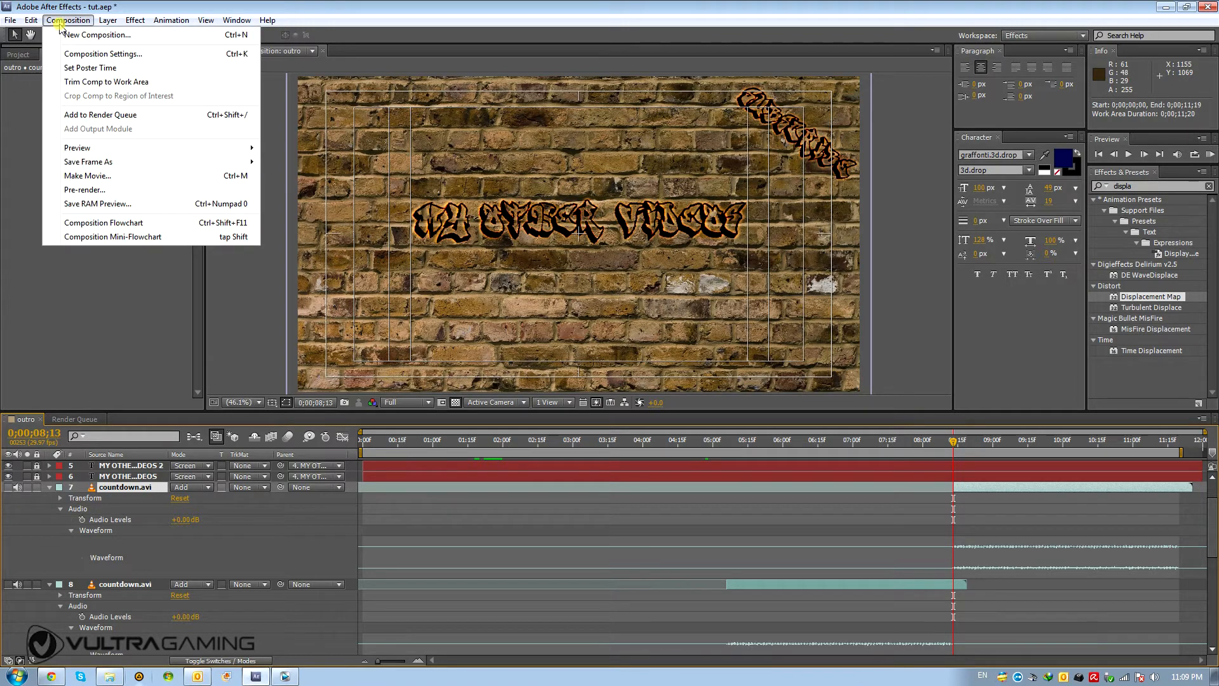
left_click(123, 83)
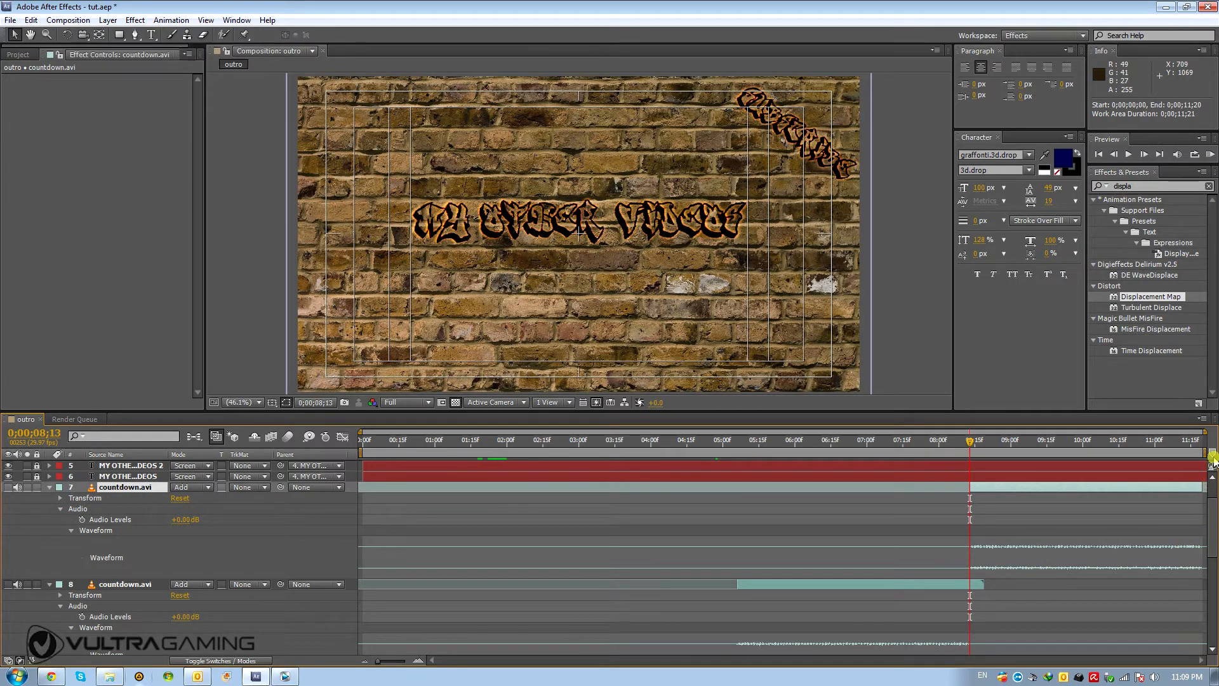
- Collapse the properties of all five countdown layers and check the first countdown seconds in the timeline
left_click_drag(1194, 443, 651, 520)
left_click(49, 487)
left_click(49, 498)
left_click(50, 508)
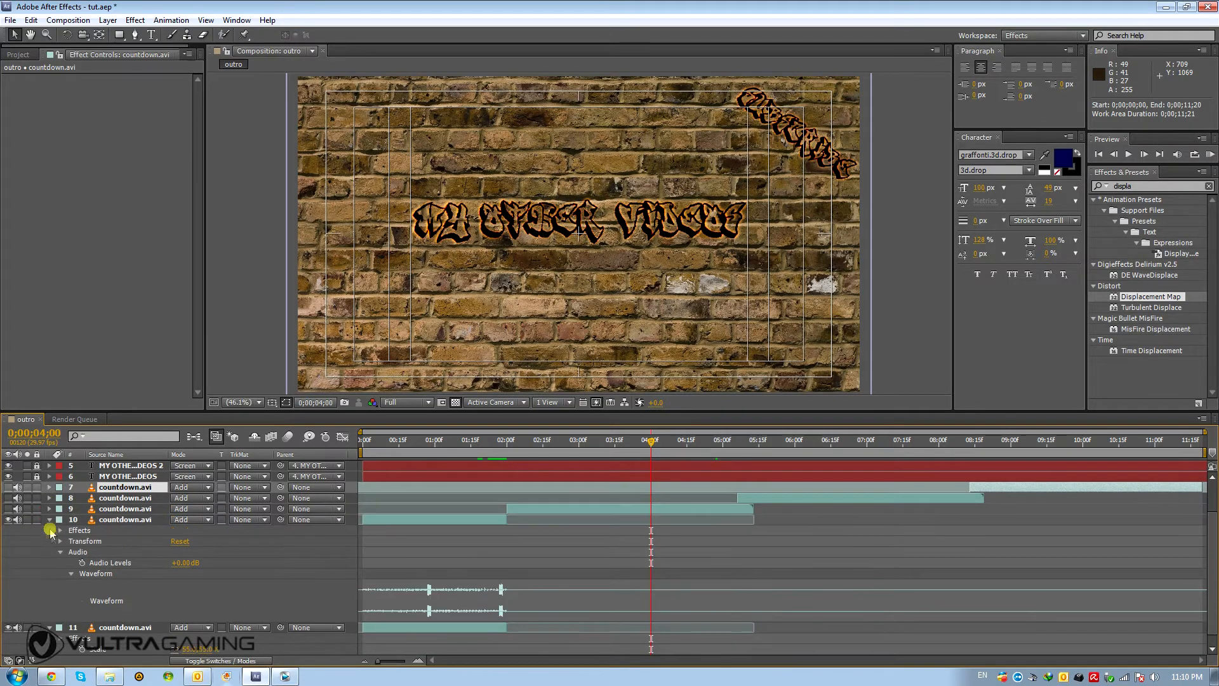
left_click(49, 519)
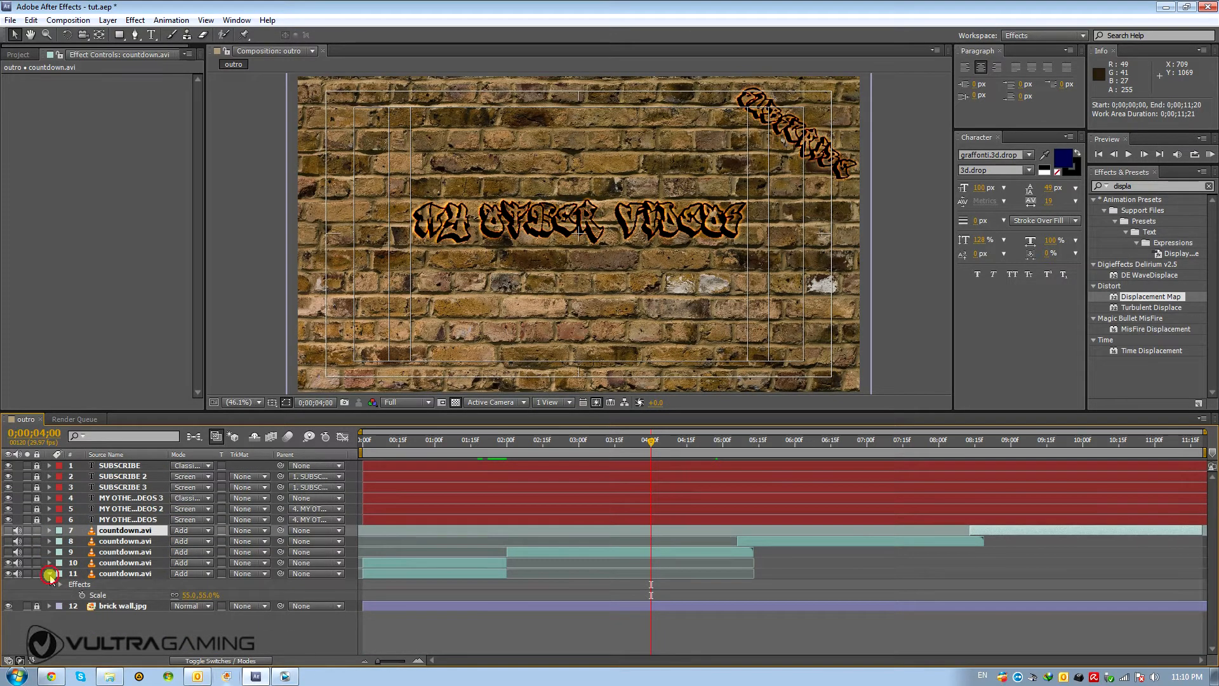
left_click(50, 574)
mouse_move(496, 444)
left_mouse_down()
mouse_move(425, 448)
mouse_move(477, 444)
left_mouse_up()
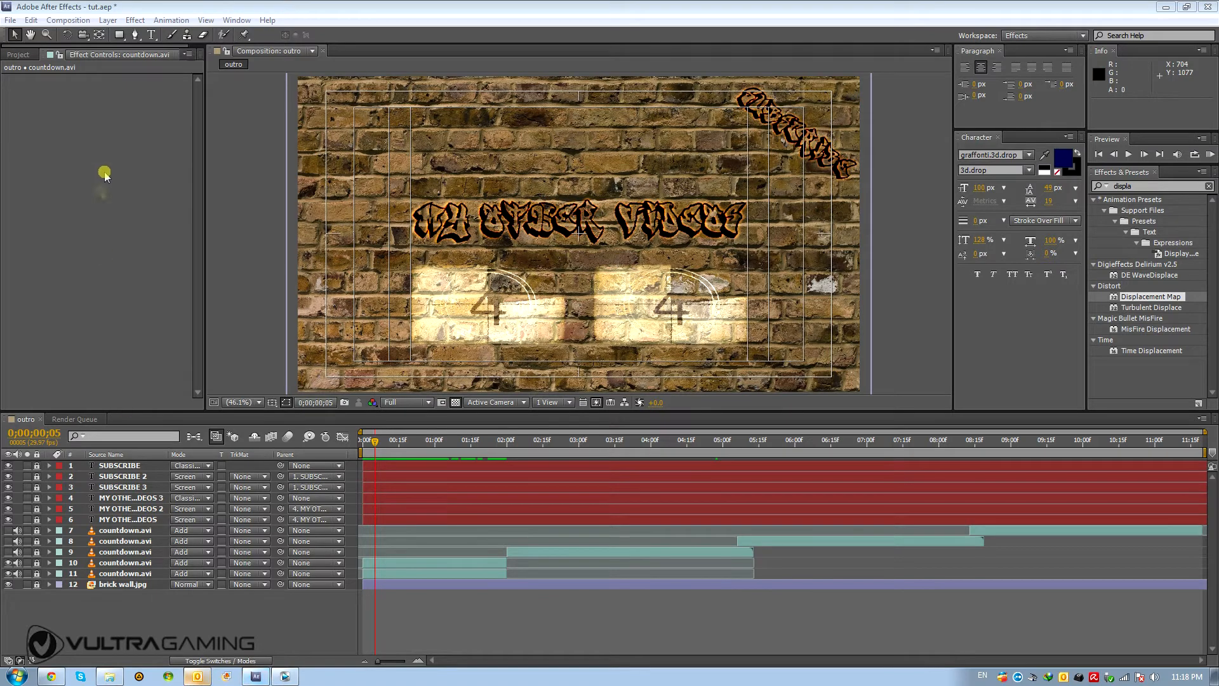
- Create a new composition named PLACEHOLDER 1 with a duration of 0;00;30;00
left_click(70, 20)
left_click(81, 31)
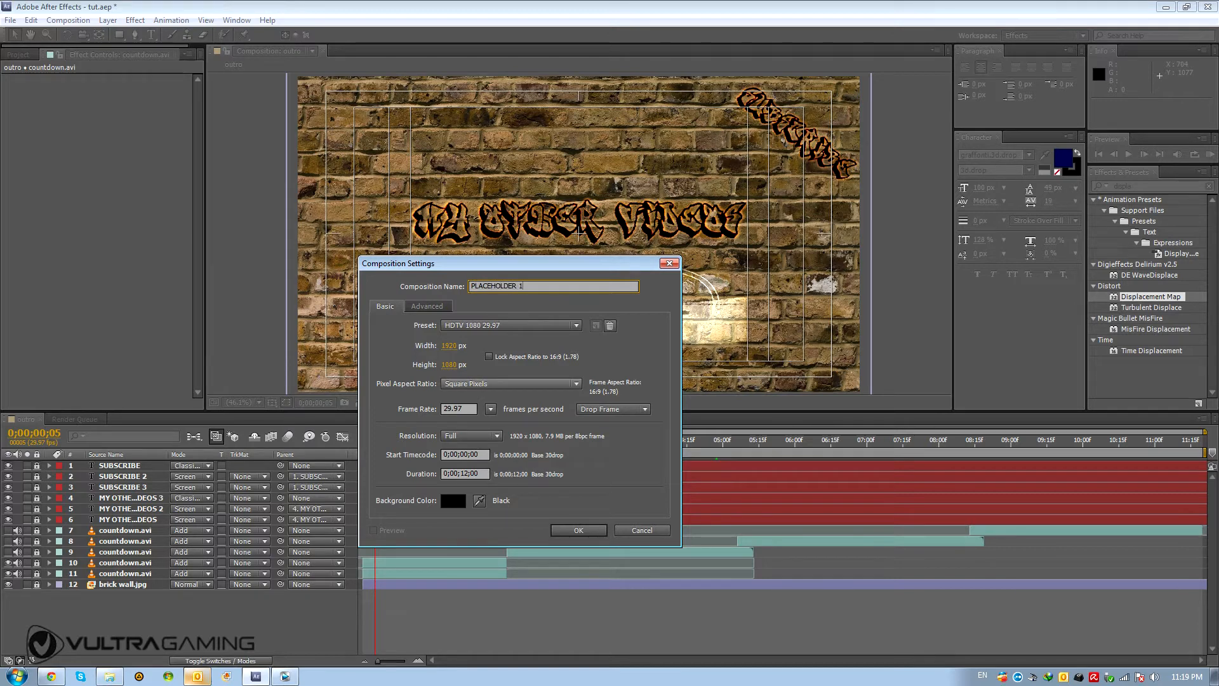
left_click(459, 473)
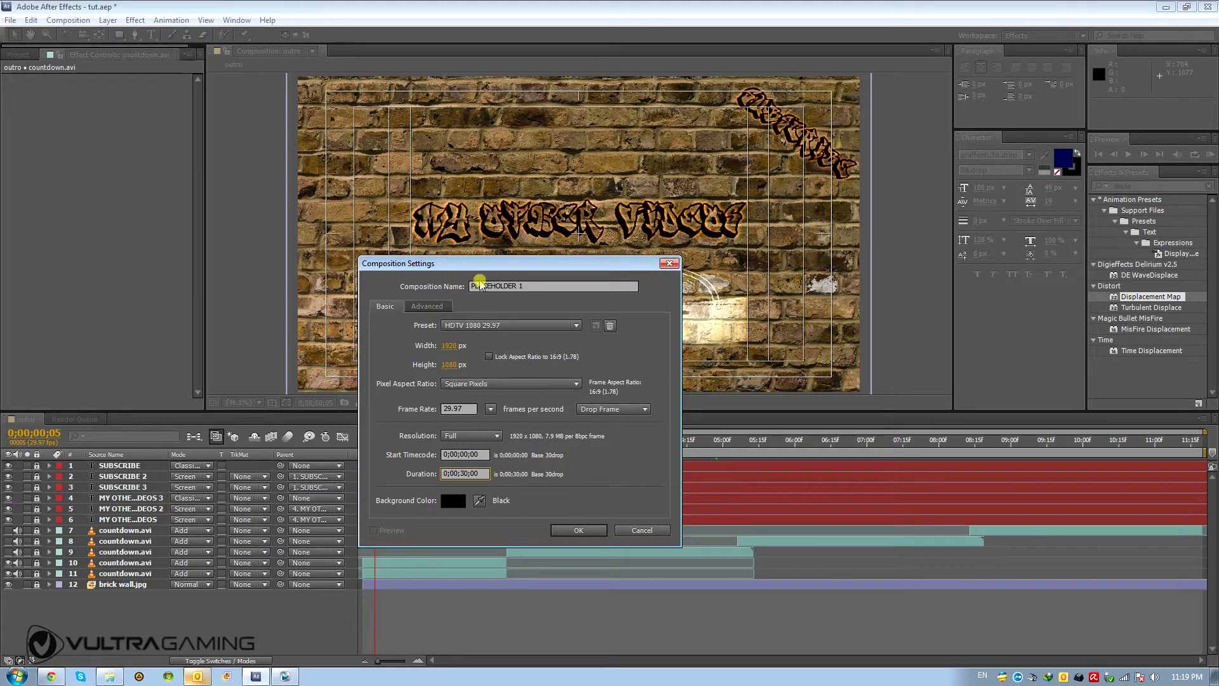
left_click(579, 530)
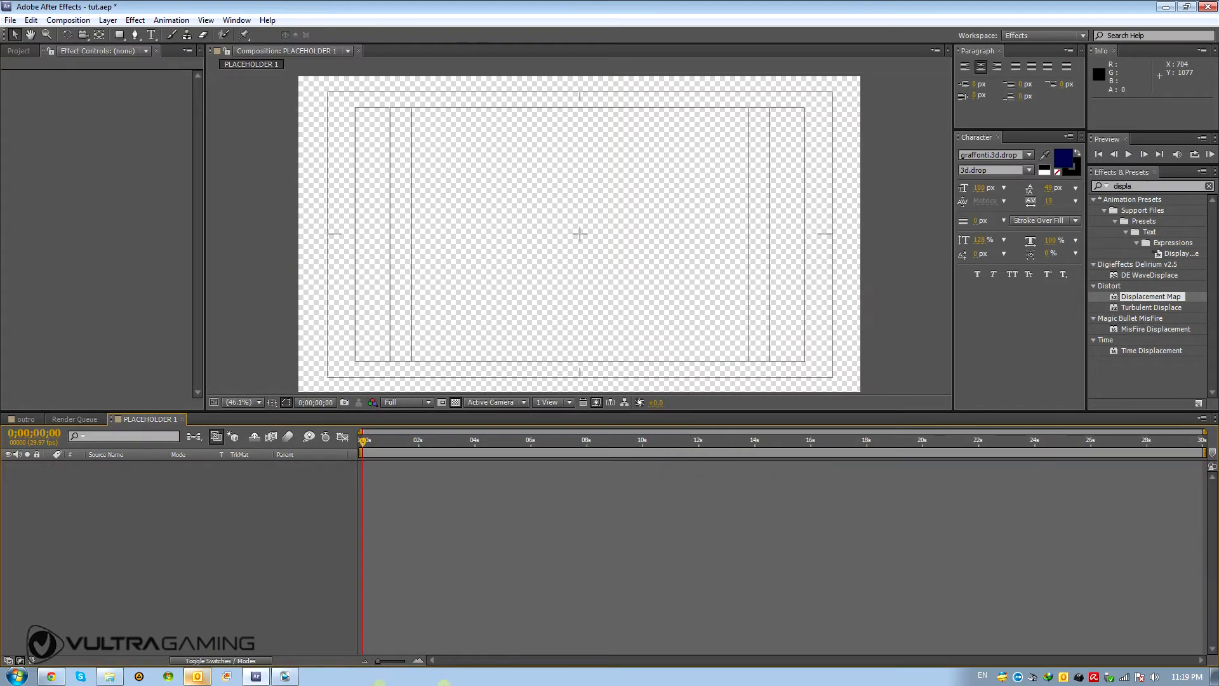
- Add PLACEHOLDER 1 to the outro composition directly above brick wall.jpg and shift it to start at 0;00;02;00
left_click(25, 419)
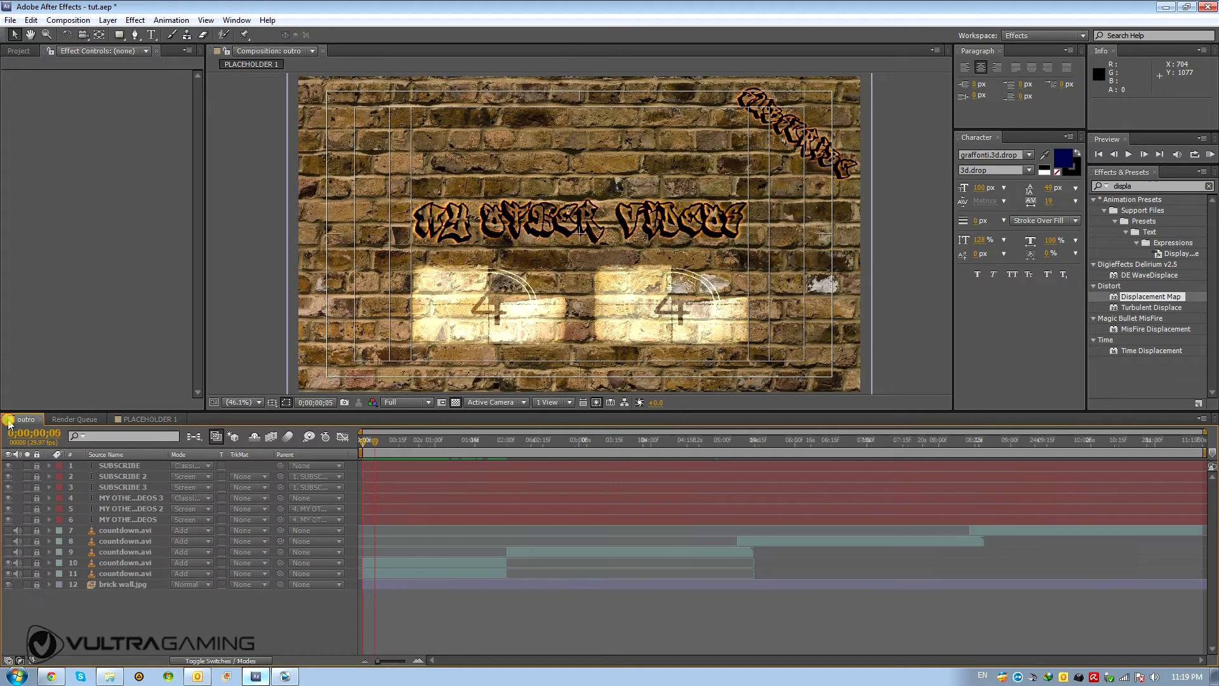
left_click(19, 51)
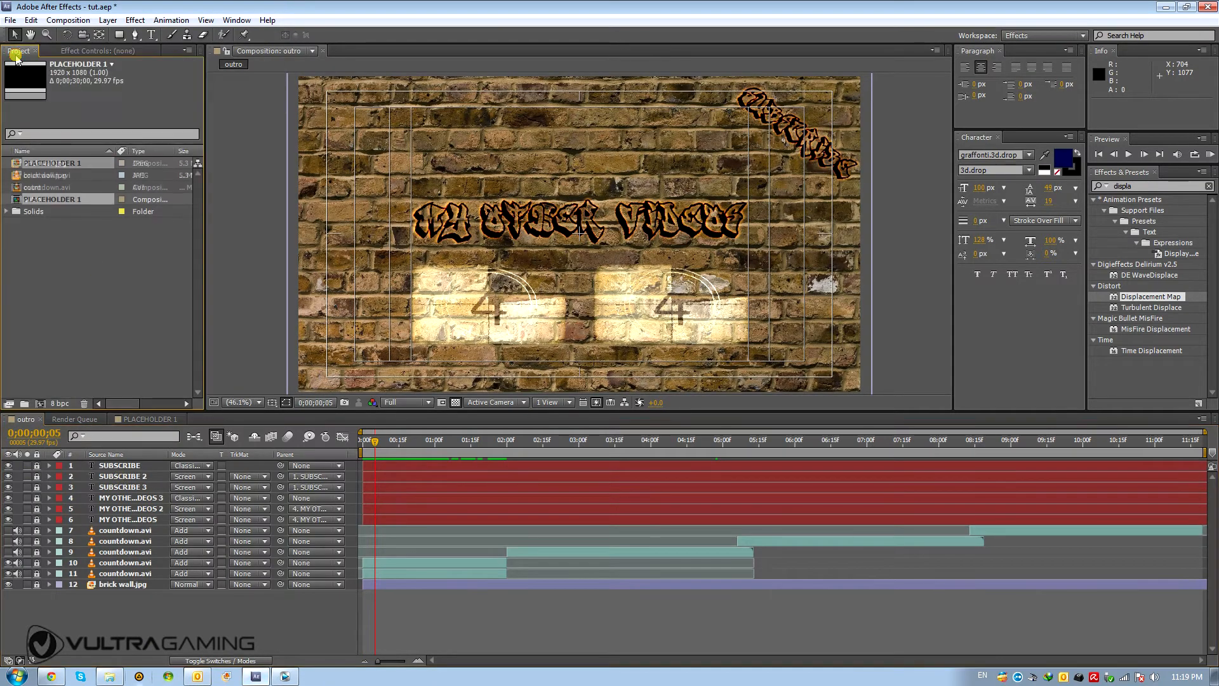
left_click_drag(46, 203, 209, 586)
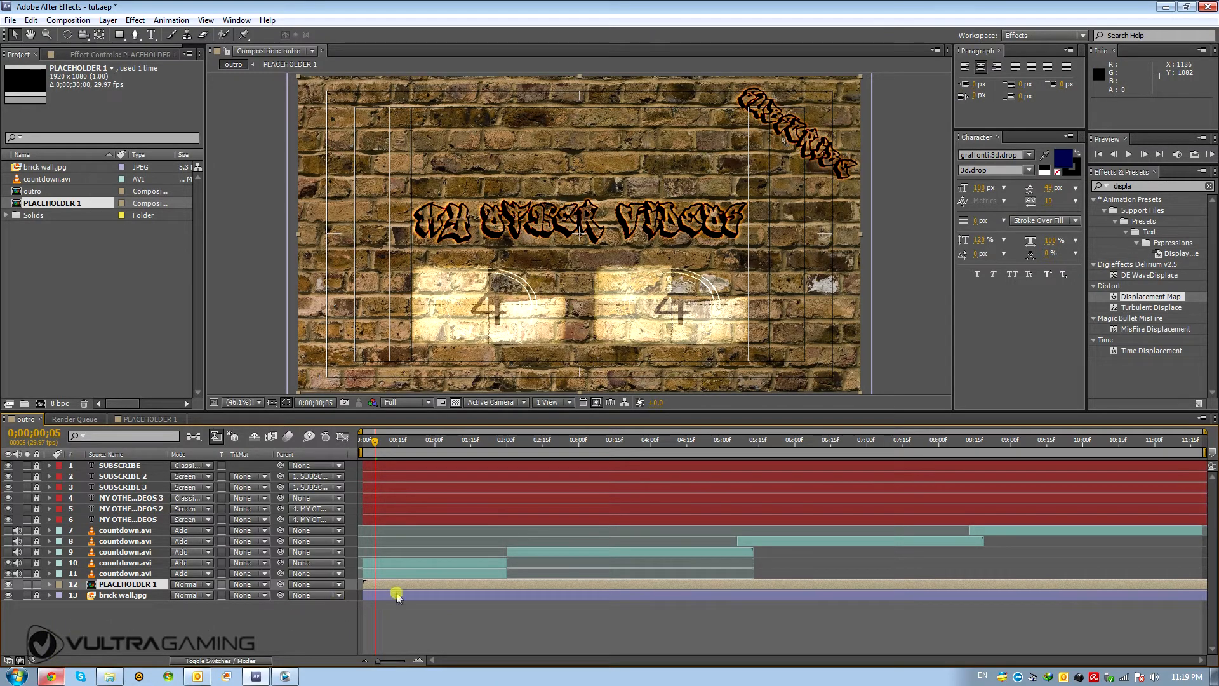
left_click_drag(394, 584, 517, 585)
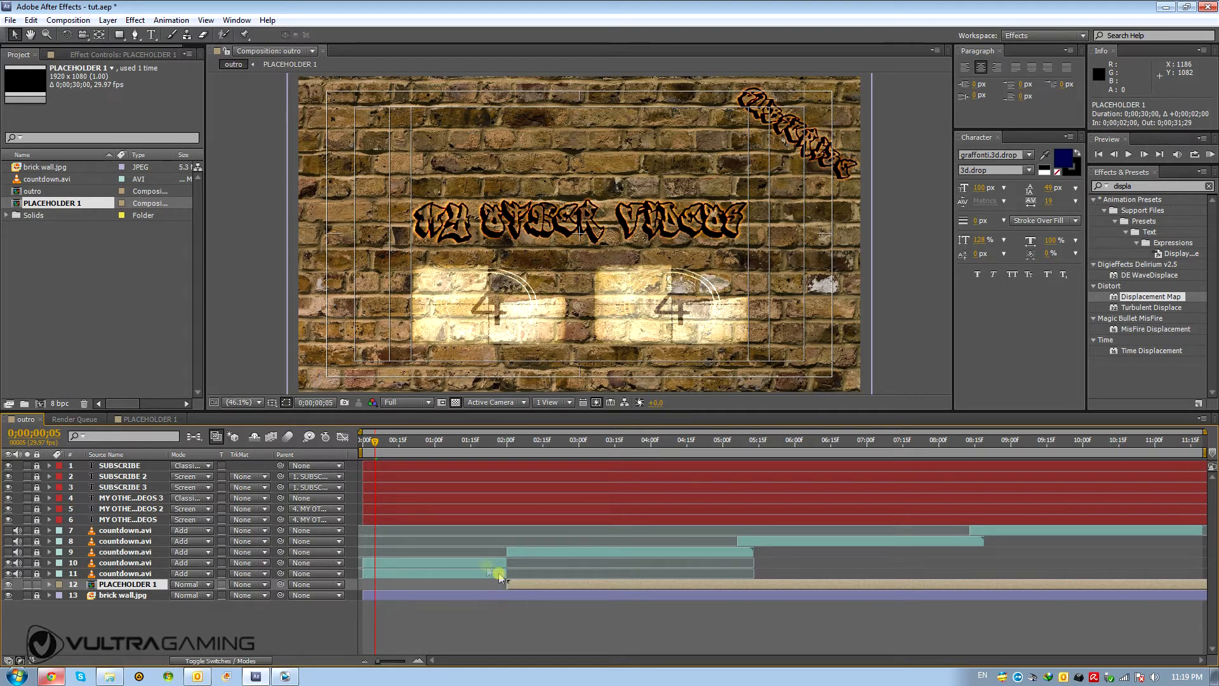
- Set the PLACEHOLDER 1 layer's blending mode to Screen, with the current time at 0;00;02;04
left_click_drag(375, 445, 517, 452)
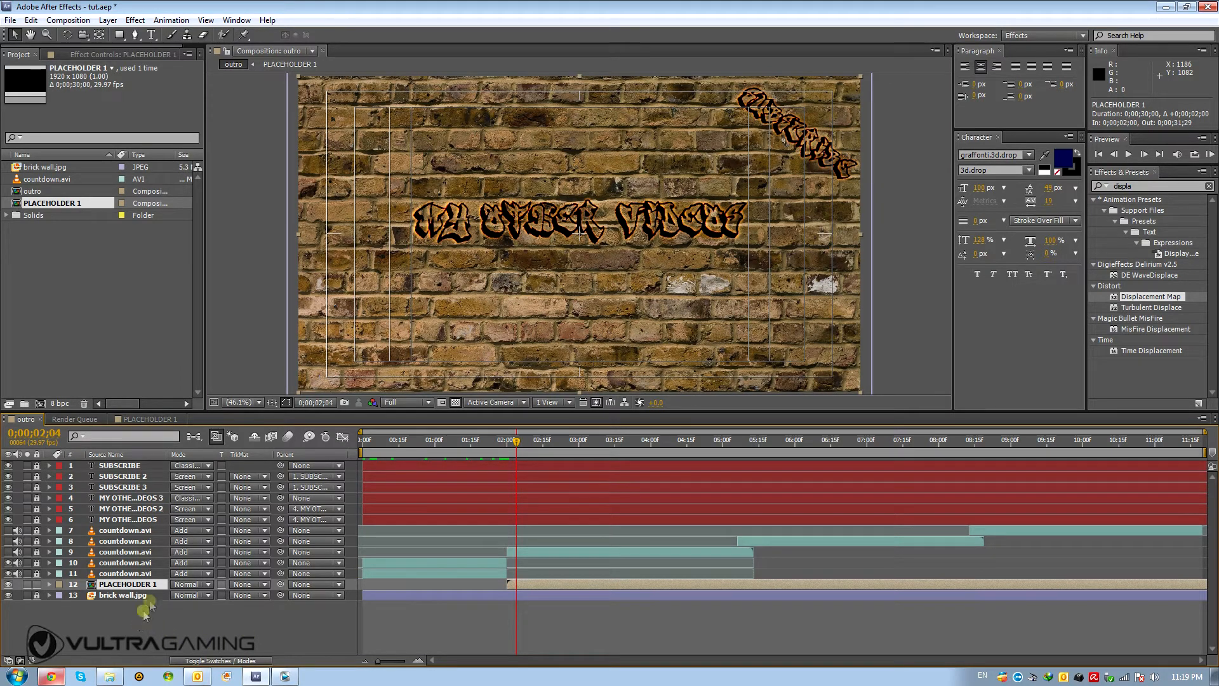
left_click(183, 584)
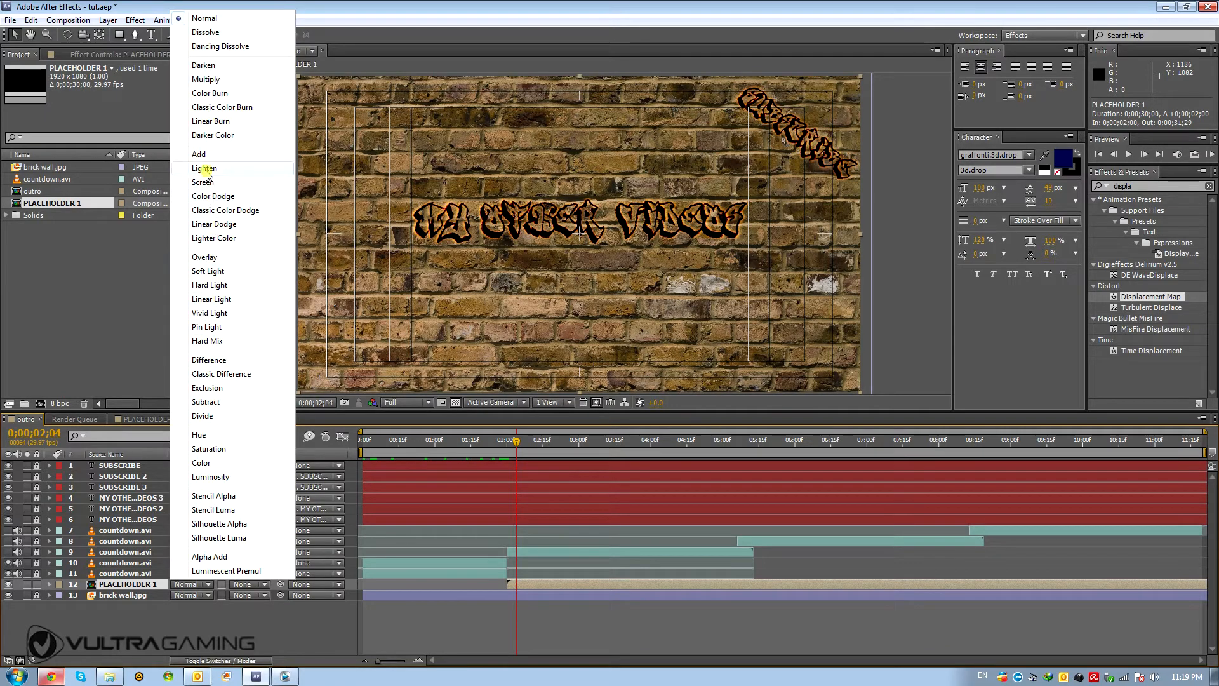
left_click(214, 186)
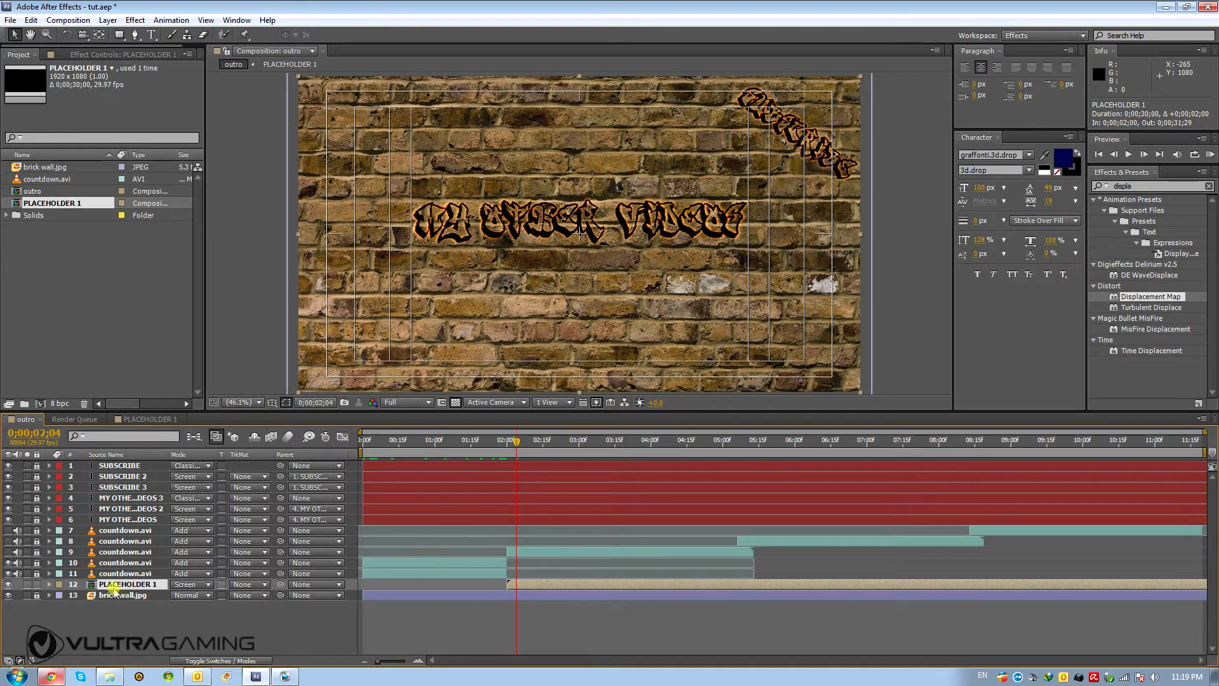
- Scale PLACEHOLDER 1 to 27% and move it to position 645.5, 785.1, then compare its placement with the first countdown at 0;00;01;03
key("s")
left_click(192, 595)
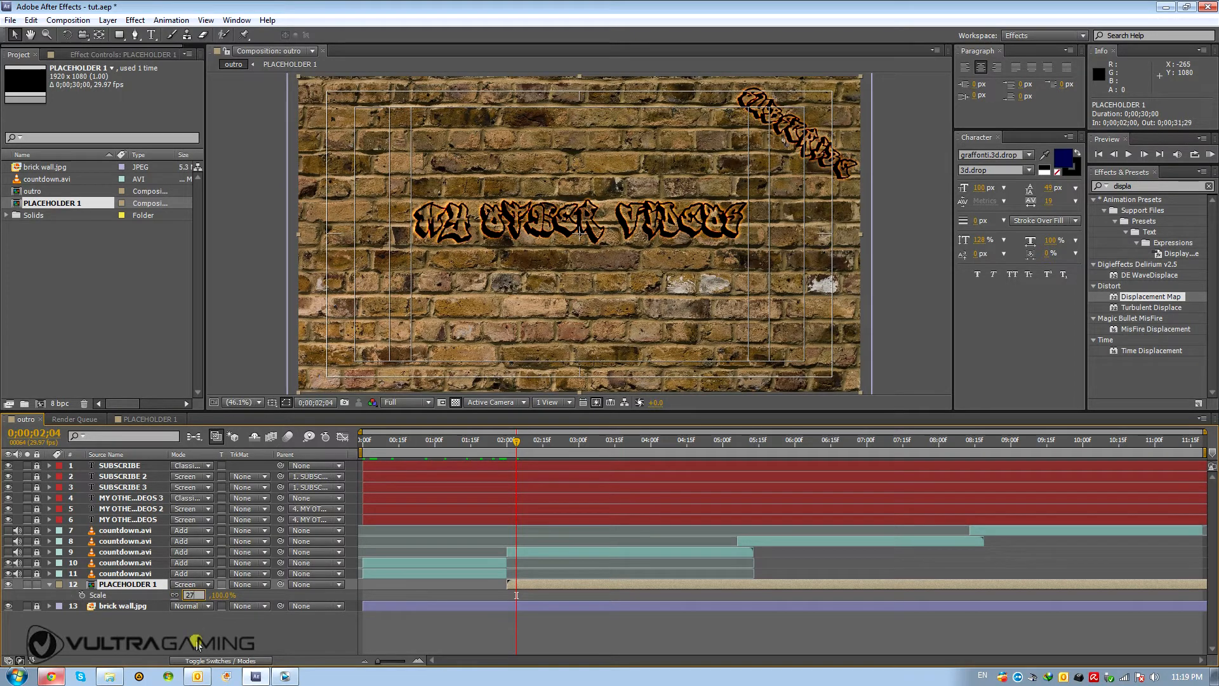
key("Return")
left_click(130, 585)
left_click_drag(569, 249, 477, 321)
left_click(442, 440)
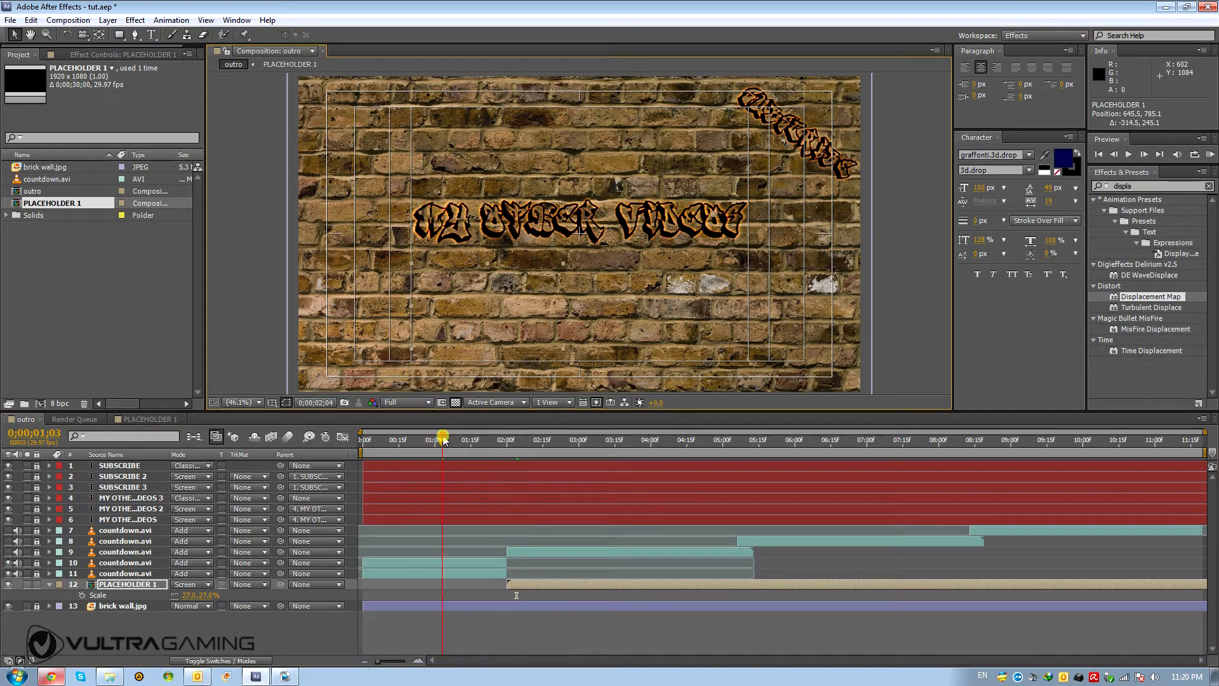
- Align PLACEHOLDER 1 over the first countdown at position 647.7, 778.6, temporarily starting it at 0;00;01;19 before returning its start to 0;00;02;00
left_click(110, 586)
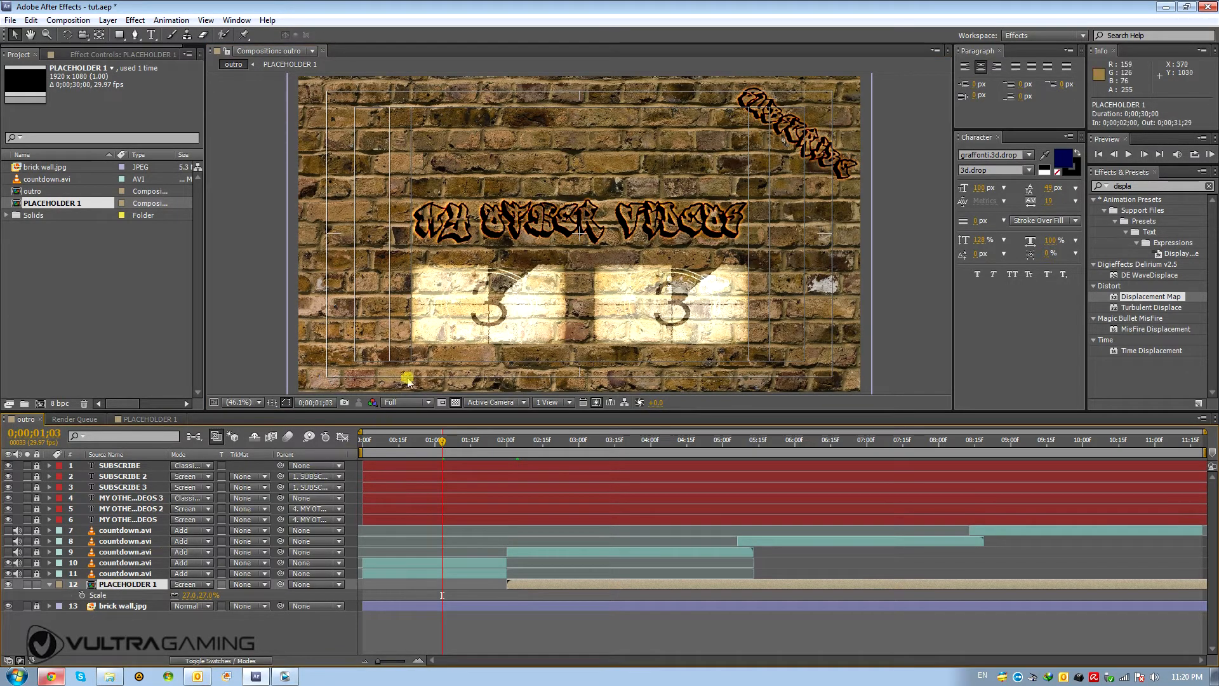
left_click_drag(440, 443, 496, 447)
left_click_drag(519, 590, 493, 589)
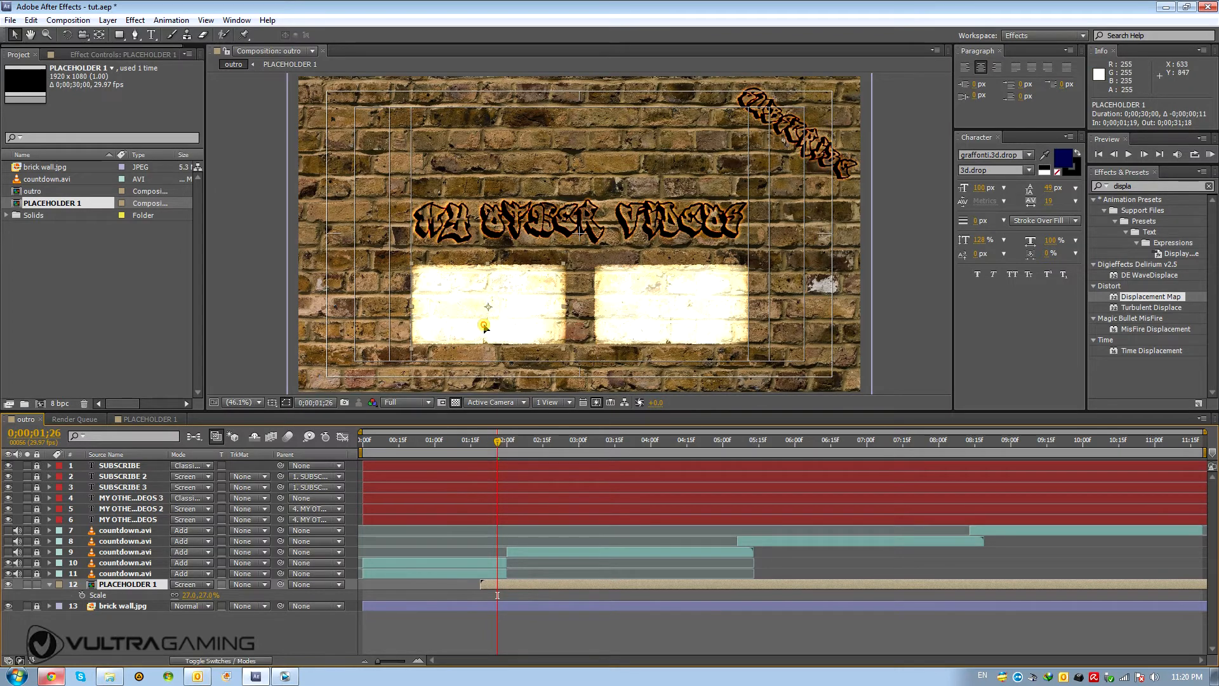
left_click_drag(484, 325, 485, 322)
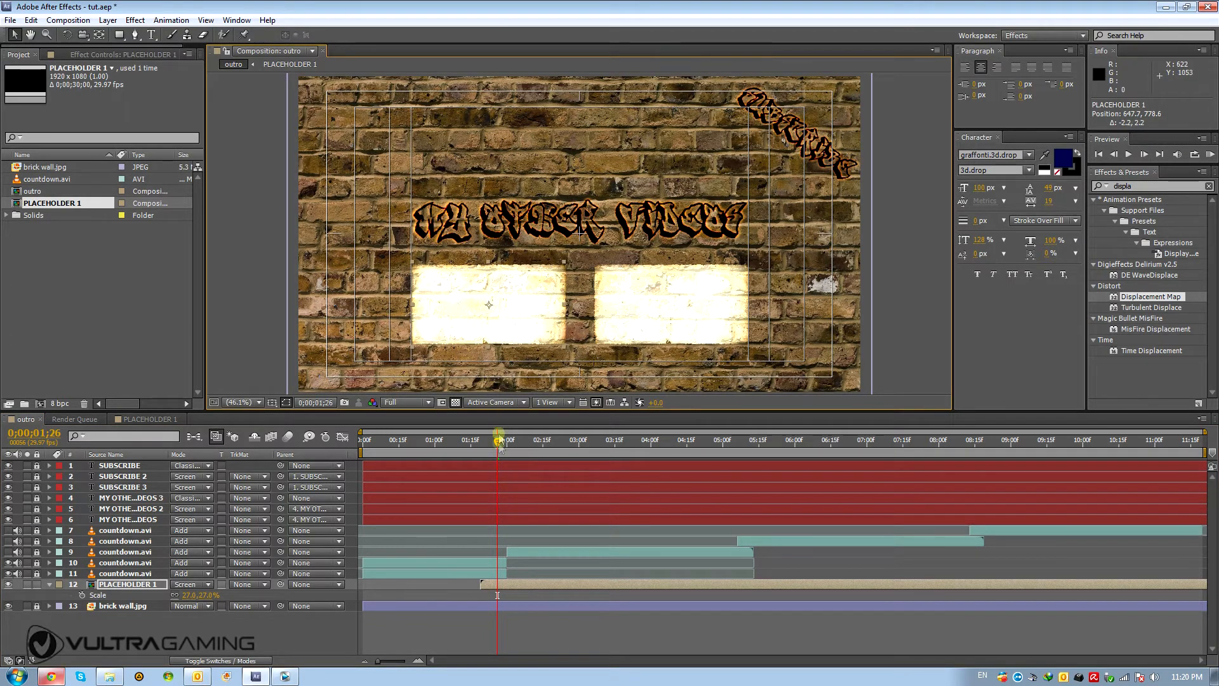
left_click_drag(506, 588, 536, 592)
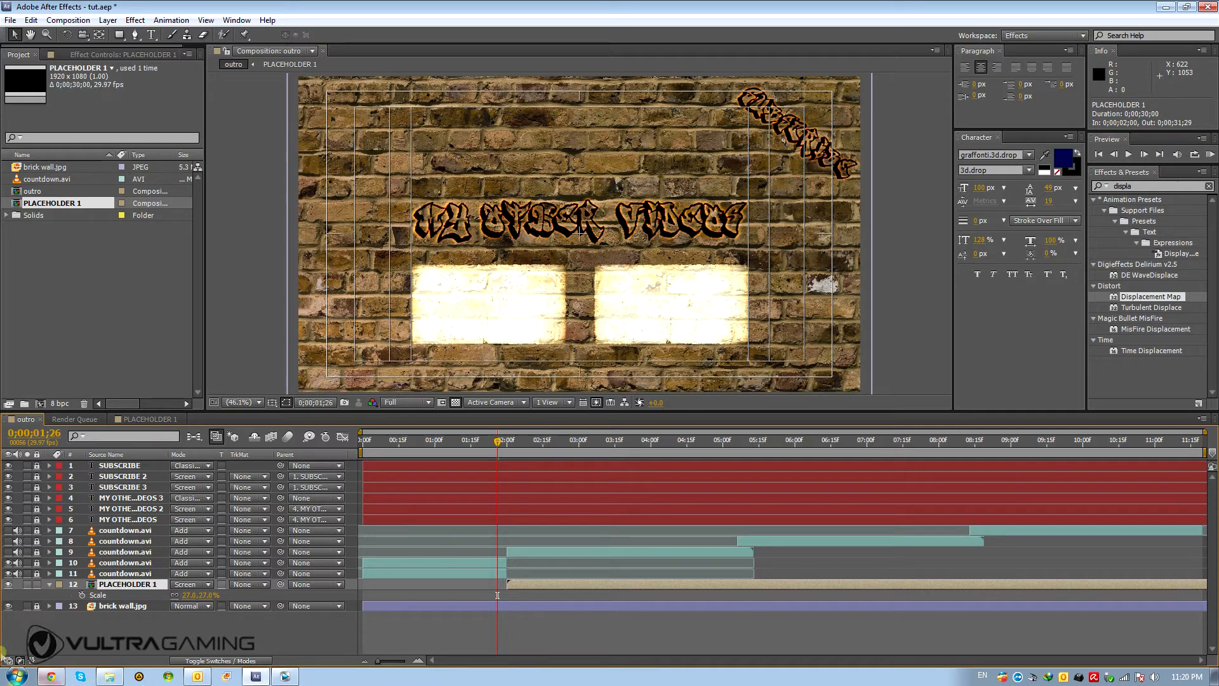
left_click(33, 192)
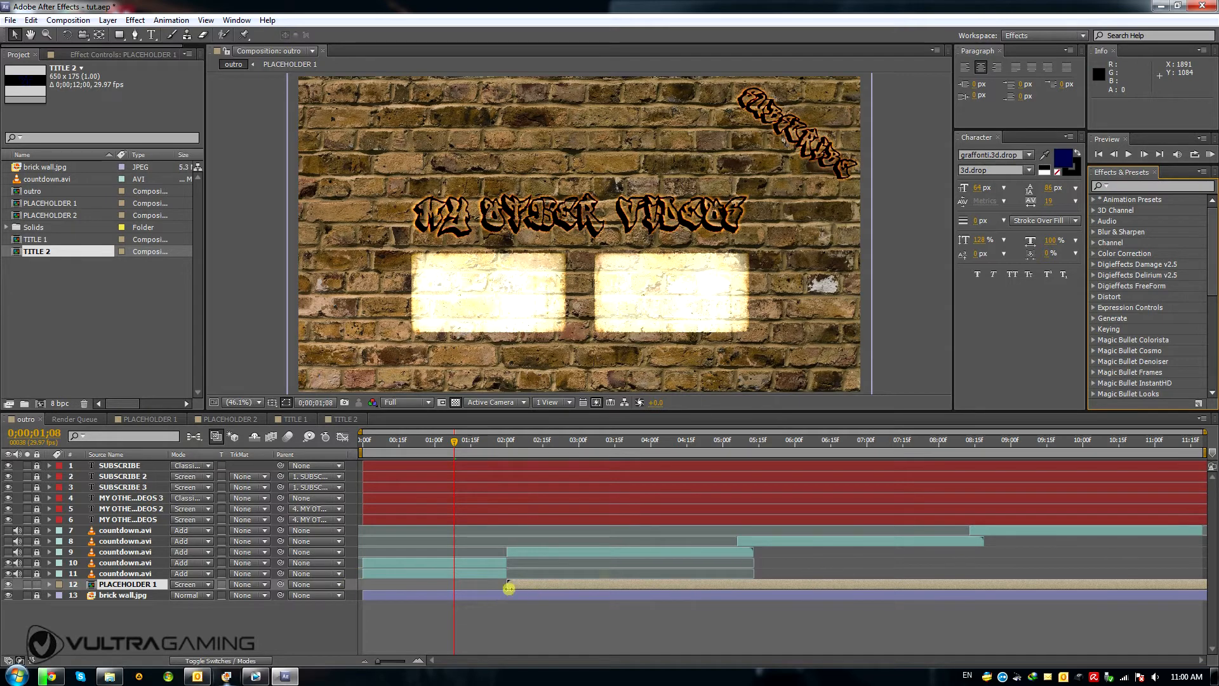
- Apply the Displacement Map and Fast Blur effects to the PLACEHOLDER 1 layer in the outro composition
left_click(1134, 184)
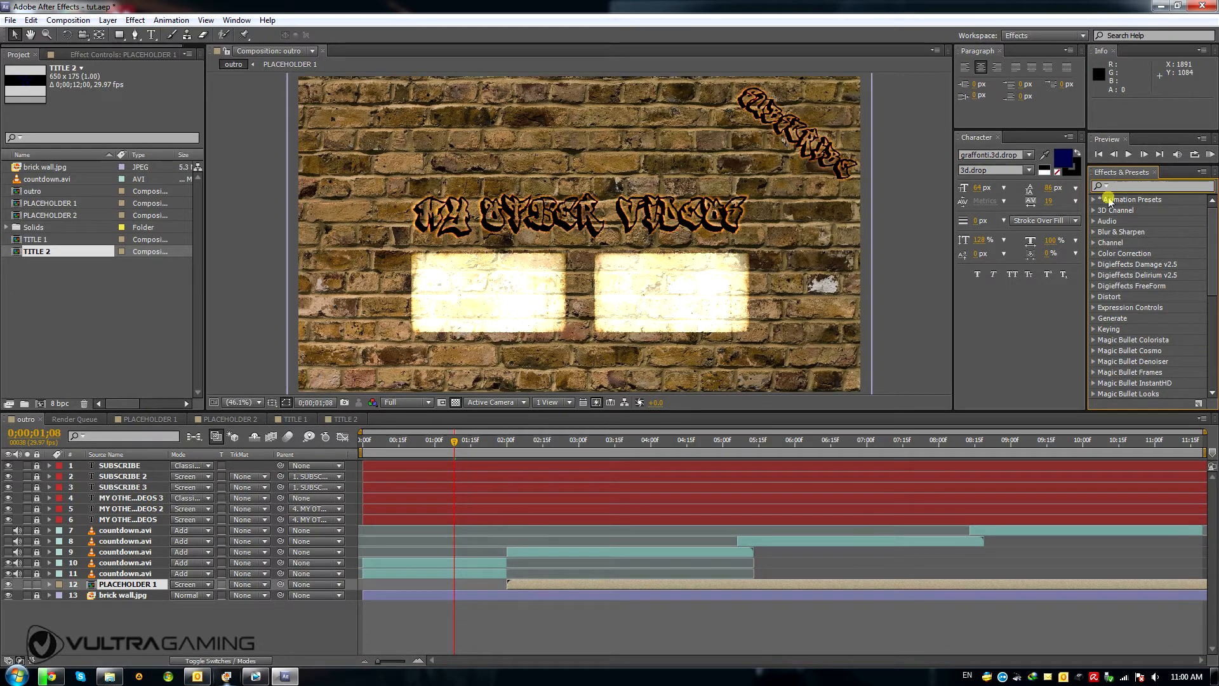
type("displa")
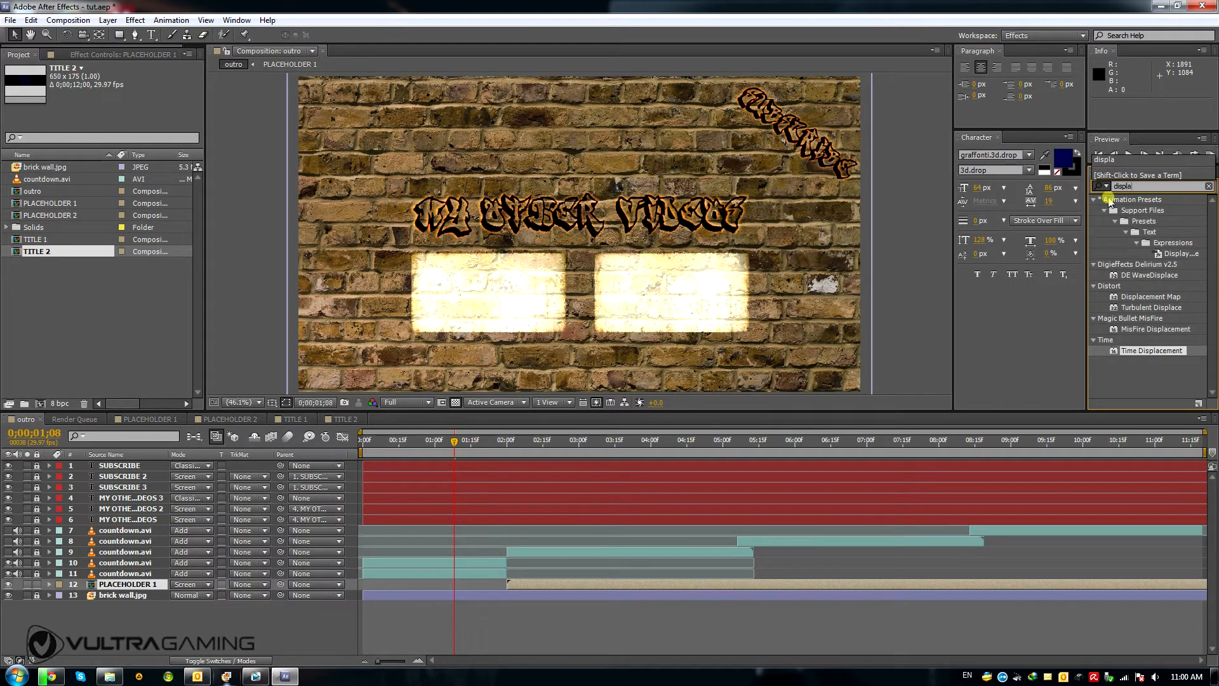
left_click_drag(1139, 296, 141, 584)
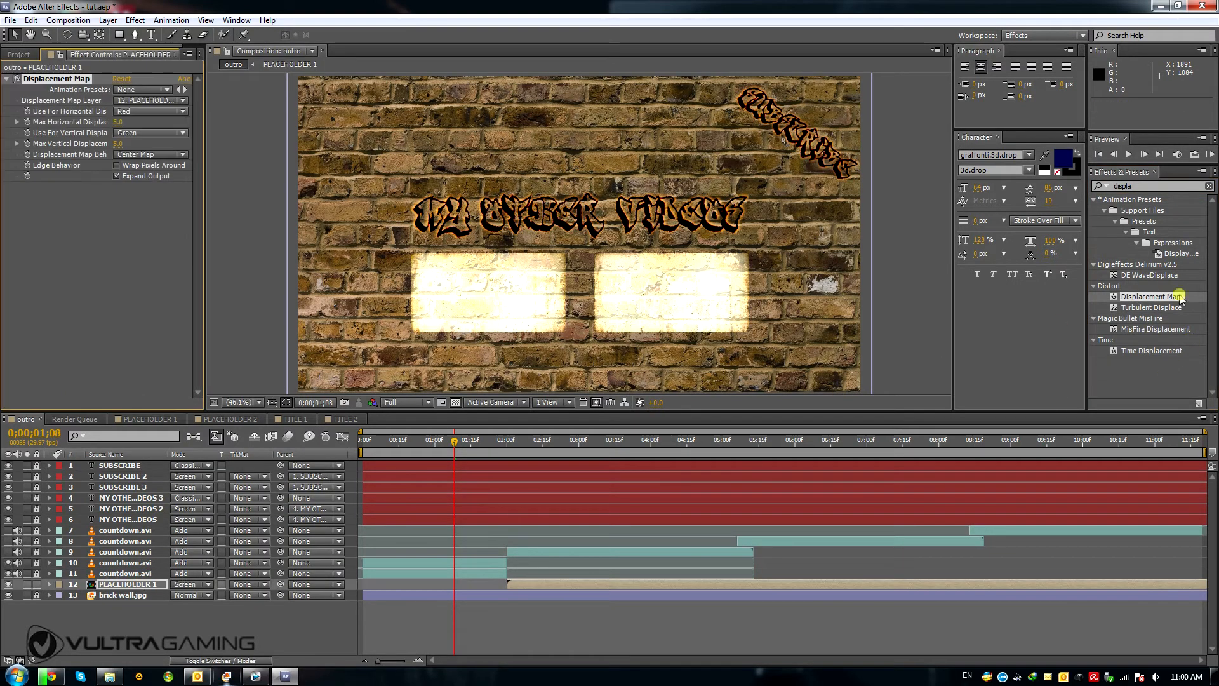
left_click(1127, 186)
type("fa")
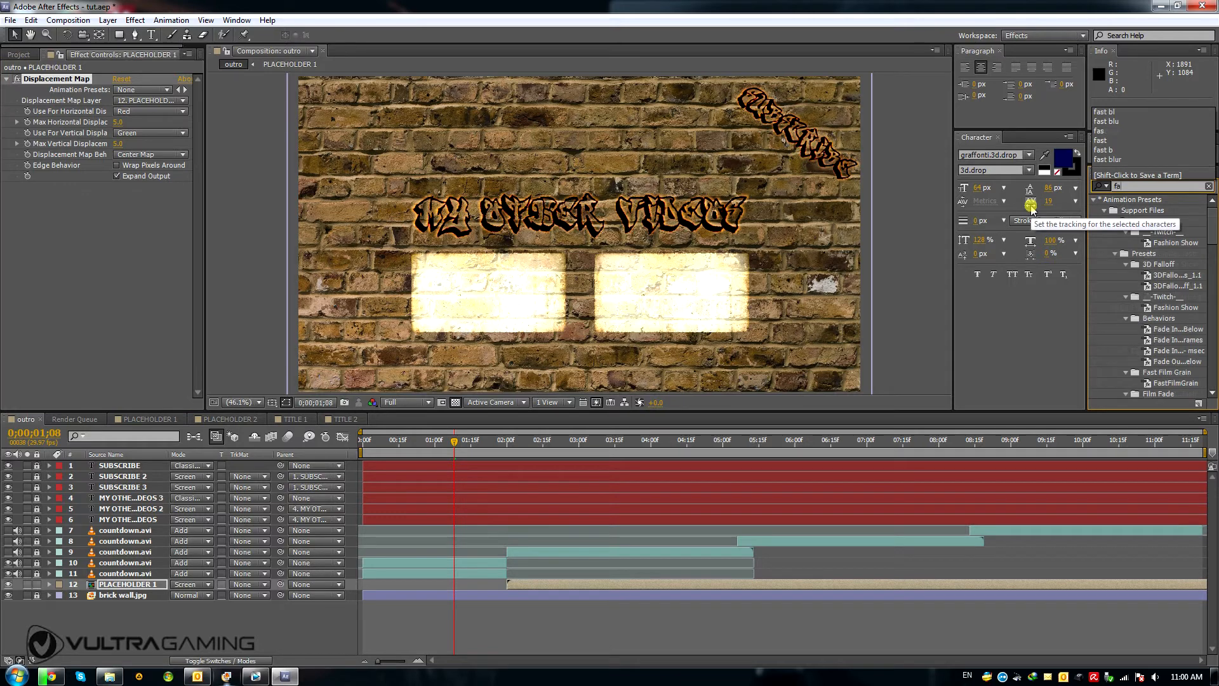
type("st bl")
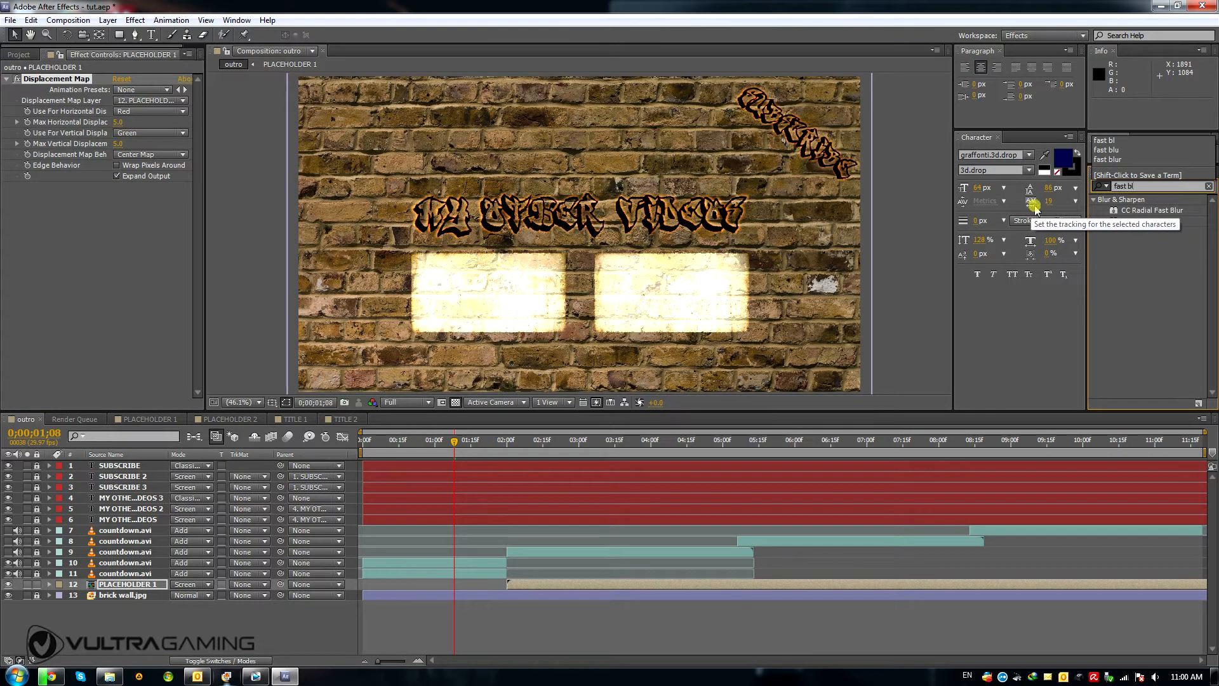
left_click_drag(1133, 221, 83, 582)
- Apply the Roughen Edges effect to the PLACEHOLDER 1 layer
left_click(1137, 186)
type("rough")
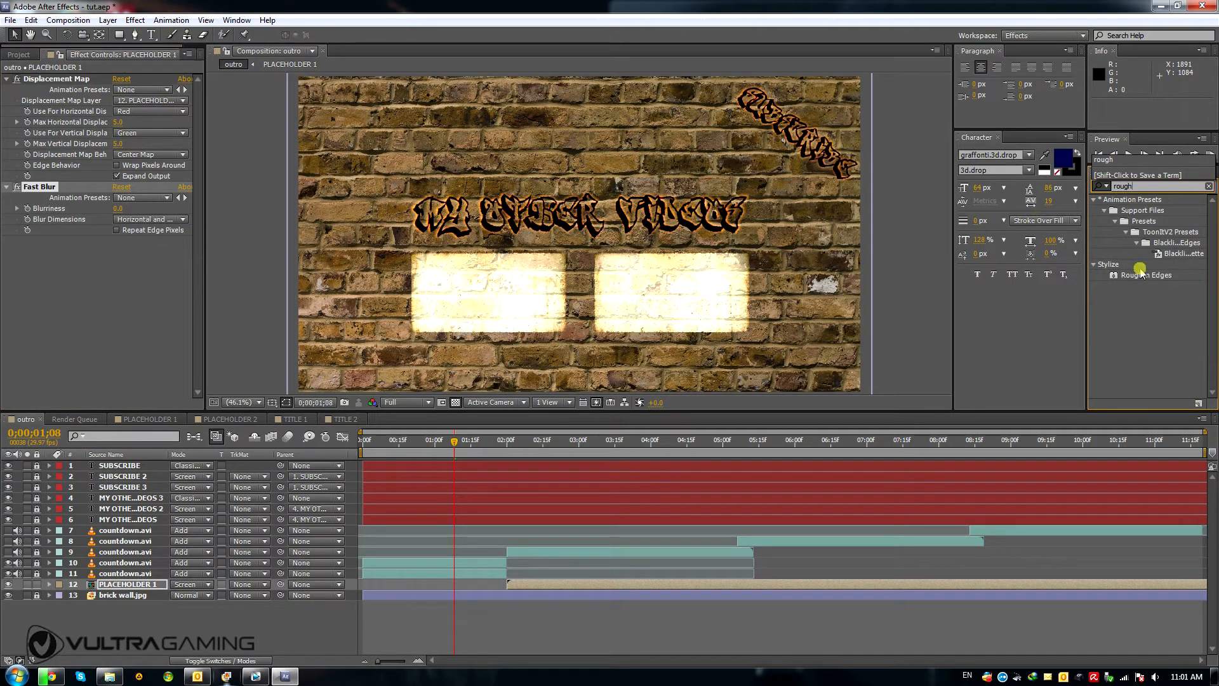
left_click_drag(1143, 275, 162, 594)
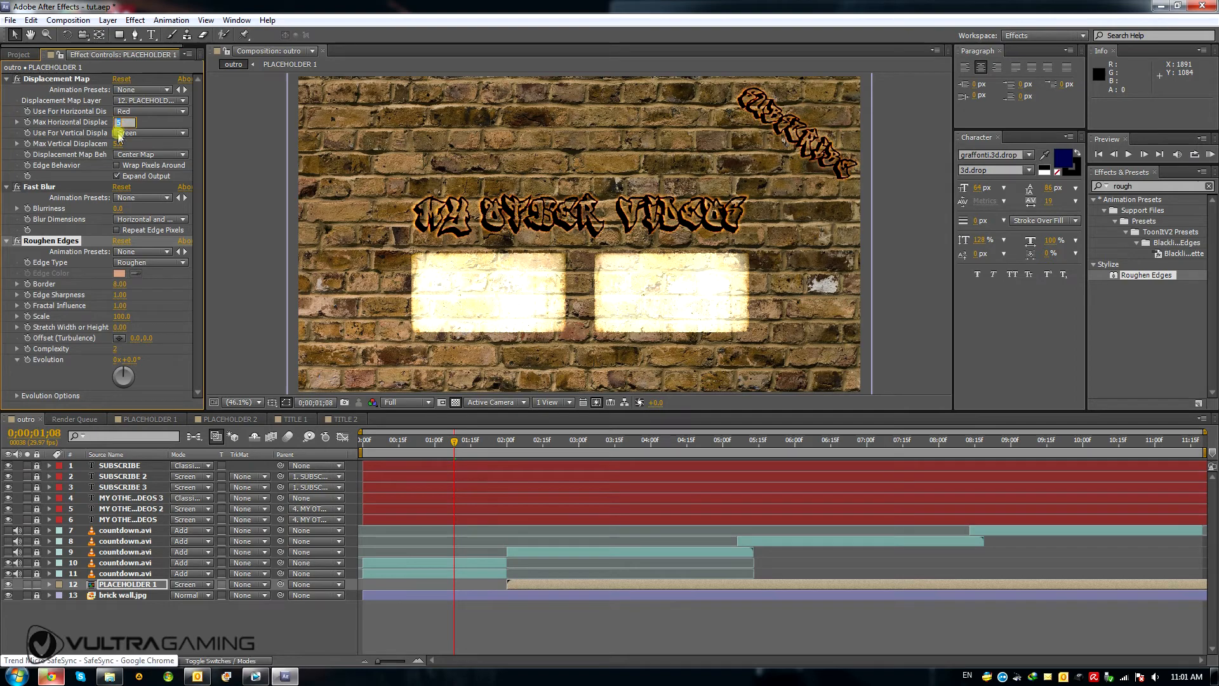
- Set PLACEHOLDER 1's Displacement Map to horizontal and vertical displacement 2, Red for vertical displacement, and brick wall.jpg as the map layer
type("2")
key("Return")
left_click(141, 133)
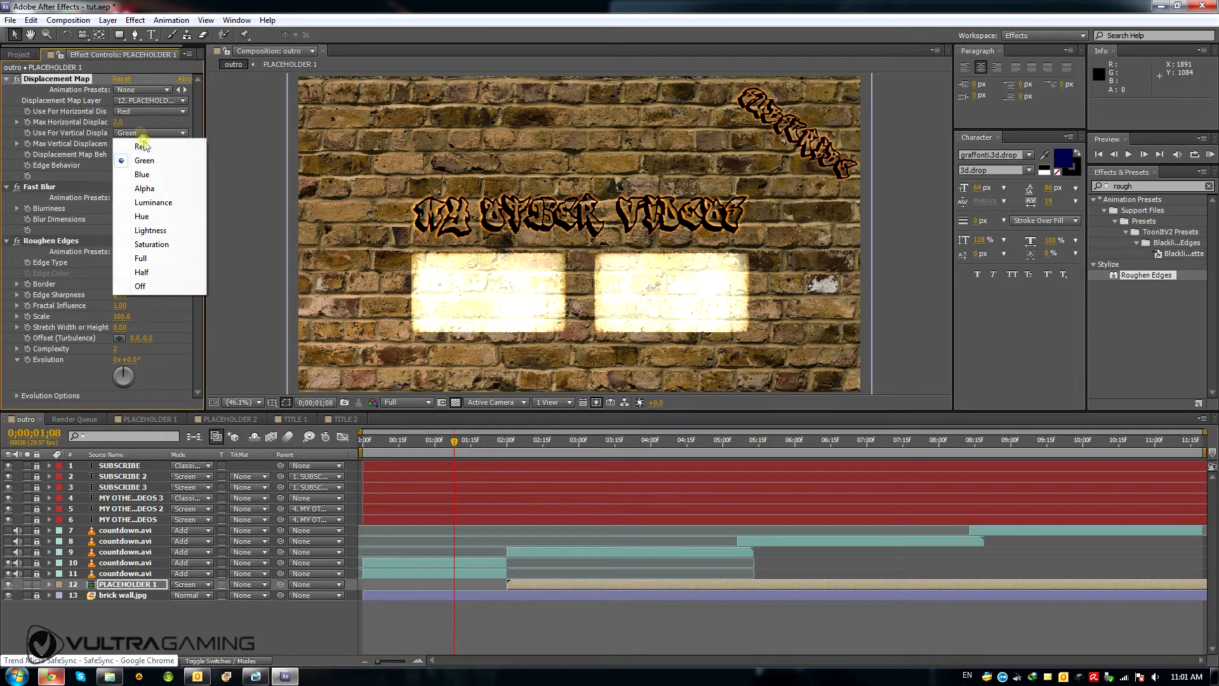
left_click(141, 146)
left_click(140, 100)
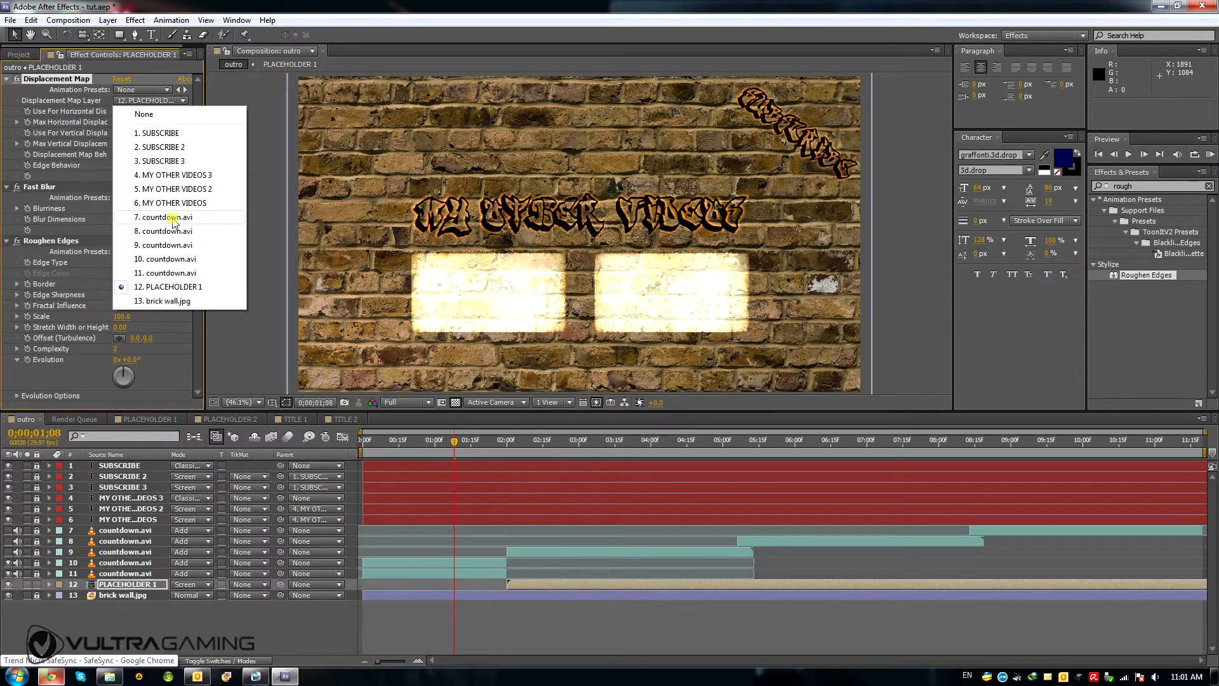
left_click(165, 301)
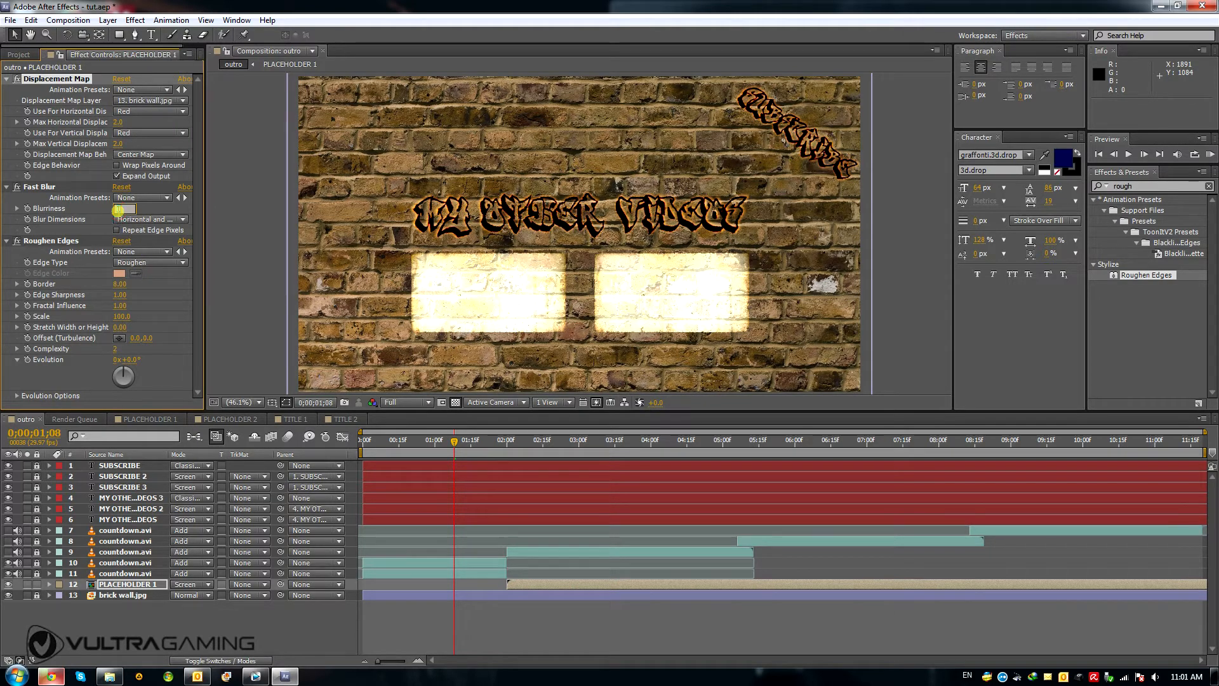
- Set PLACEHOLDER 1's Fast Blur to blurriness 2 with Repeat Edge Pixels enabled, and its Roughen Edges complexity to 10
type("2")
left_click(131, 230)
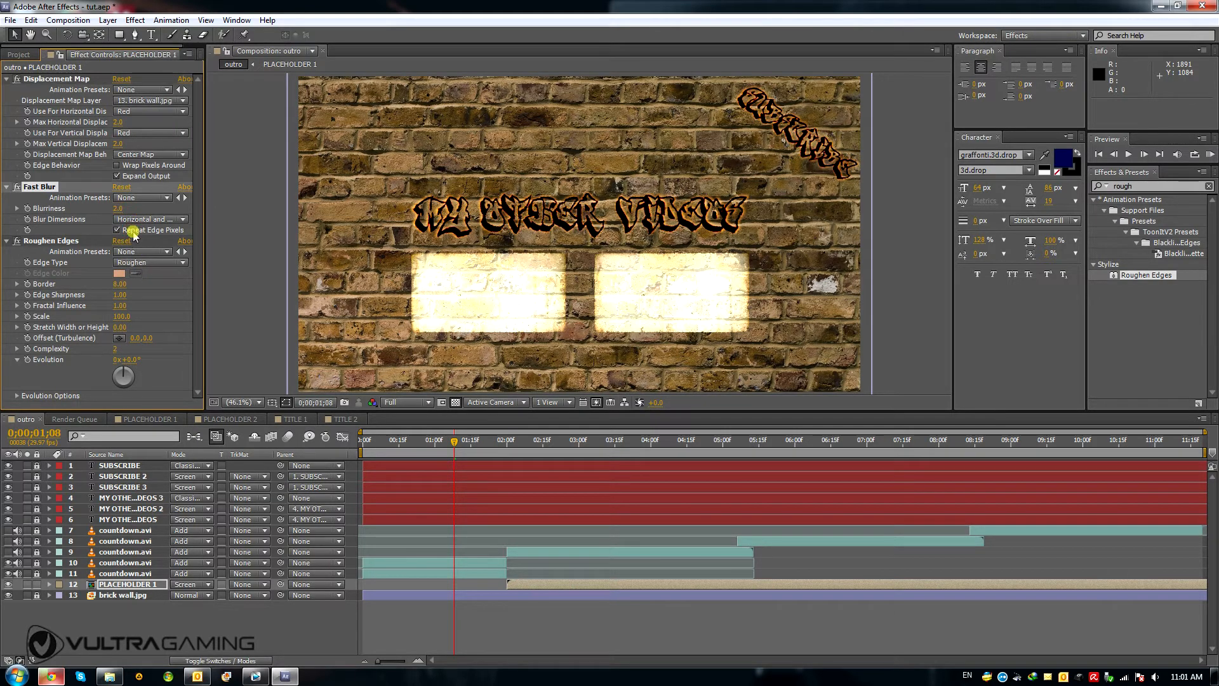
left_click(531, 444)
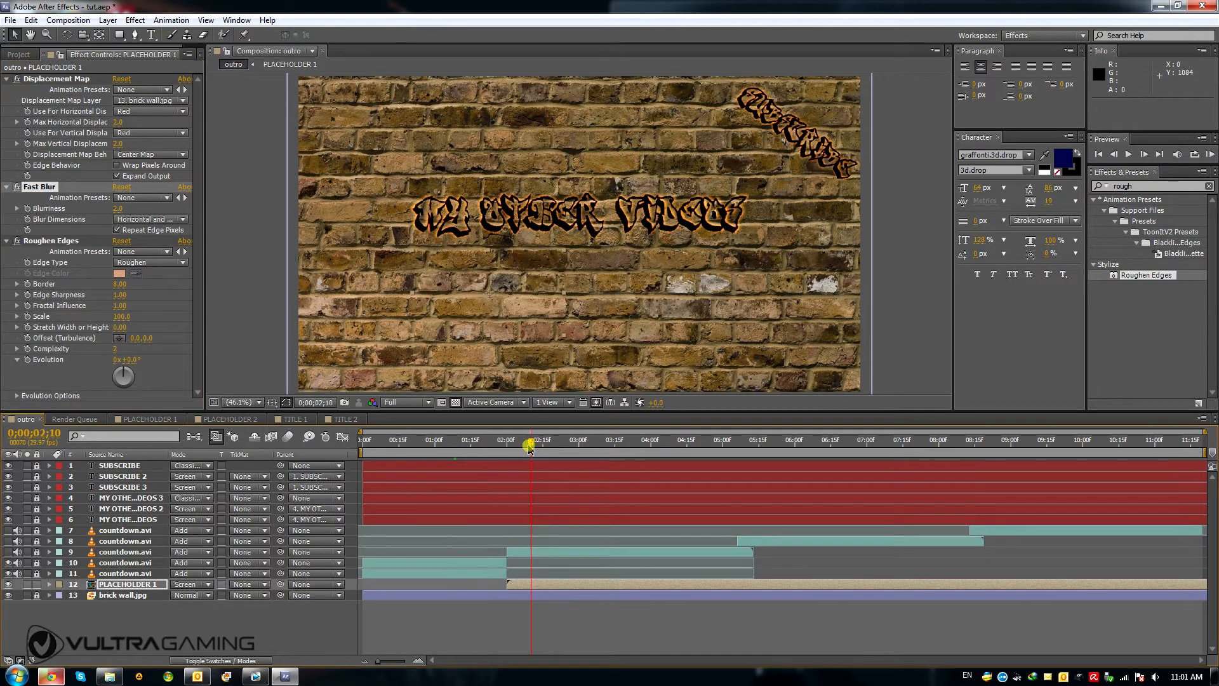
left_click(140, 265)
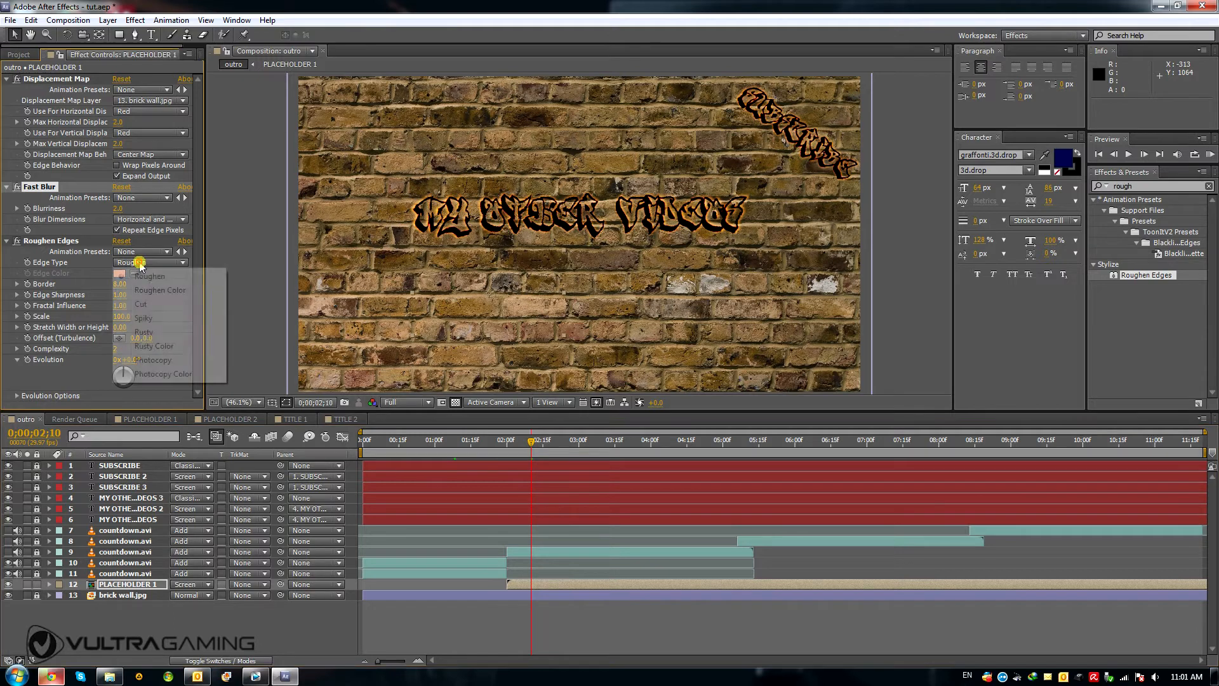
left_click(92, 278)
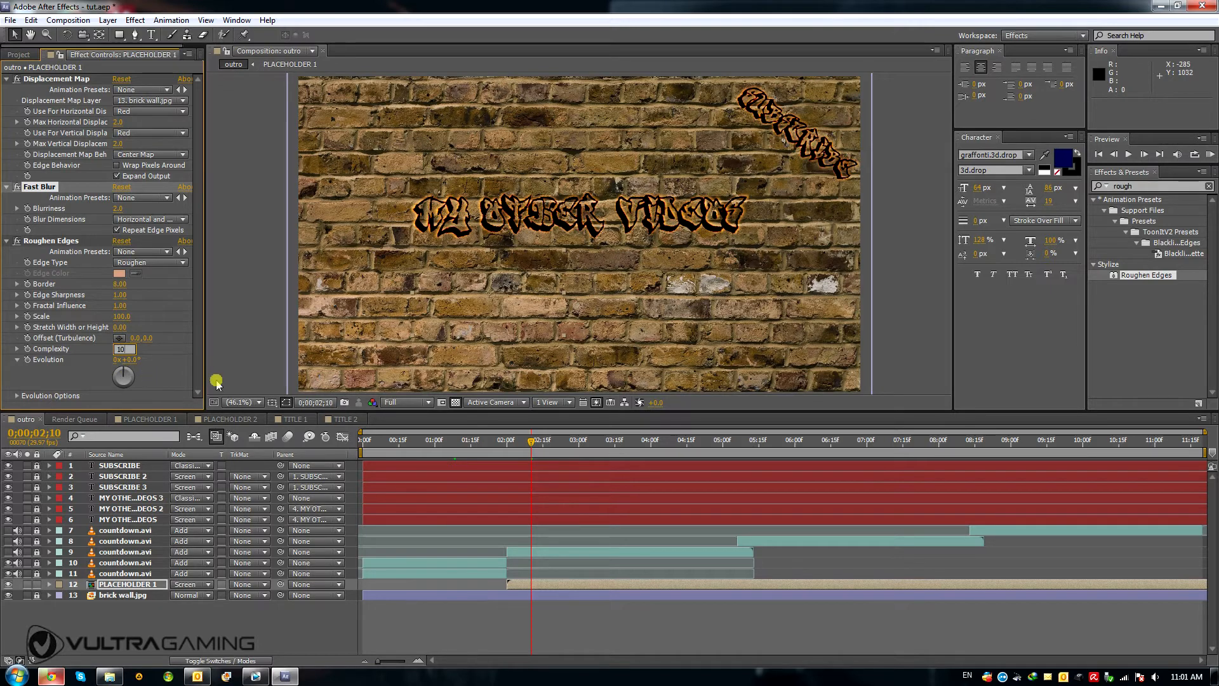
left_click(182, 354)
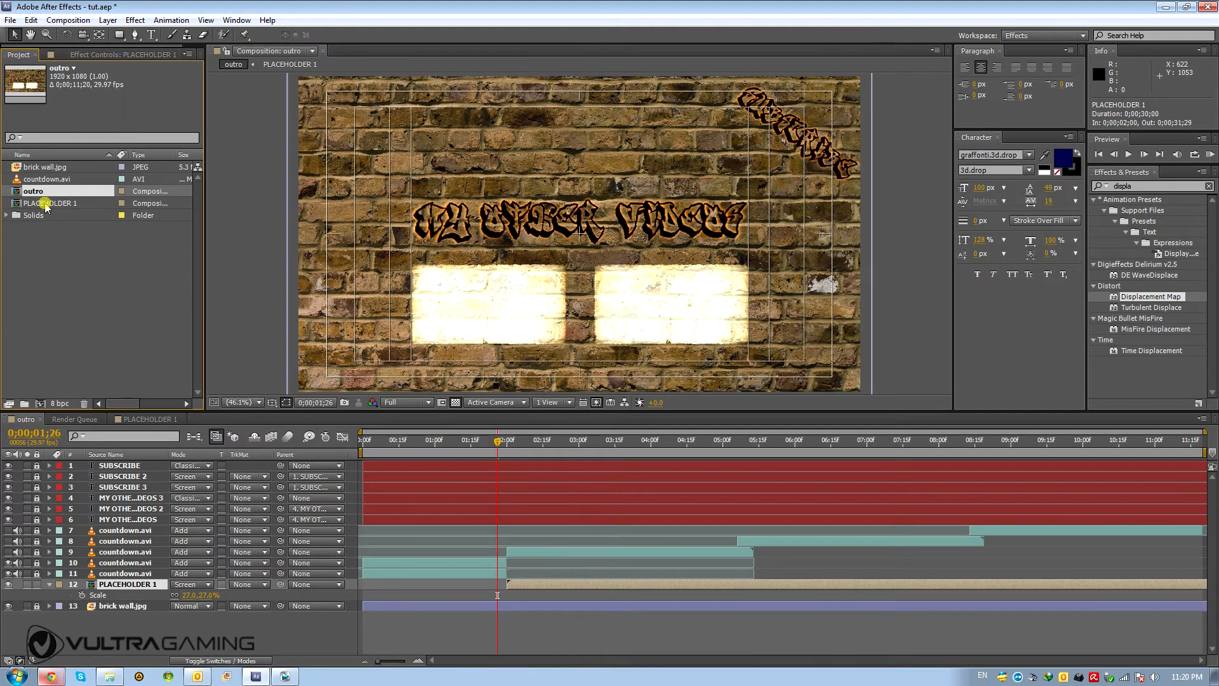
- Duplicate the PLACEHOLDER 1 composition as PLACEHOLDER 2 and add it to the outro directly above the PLACEHOLDER 1 layer
left_click(46, 205)
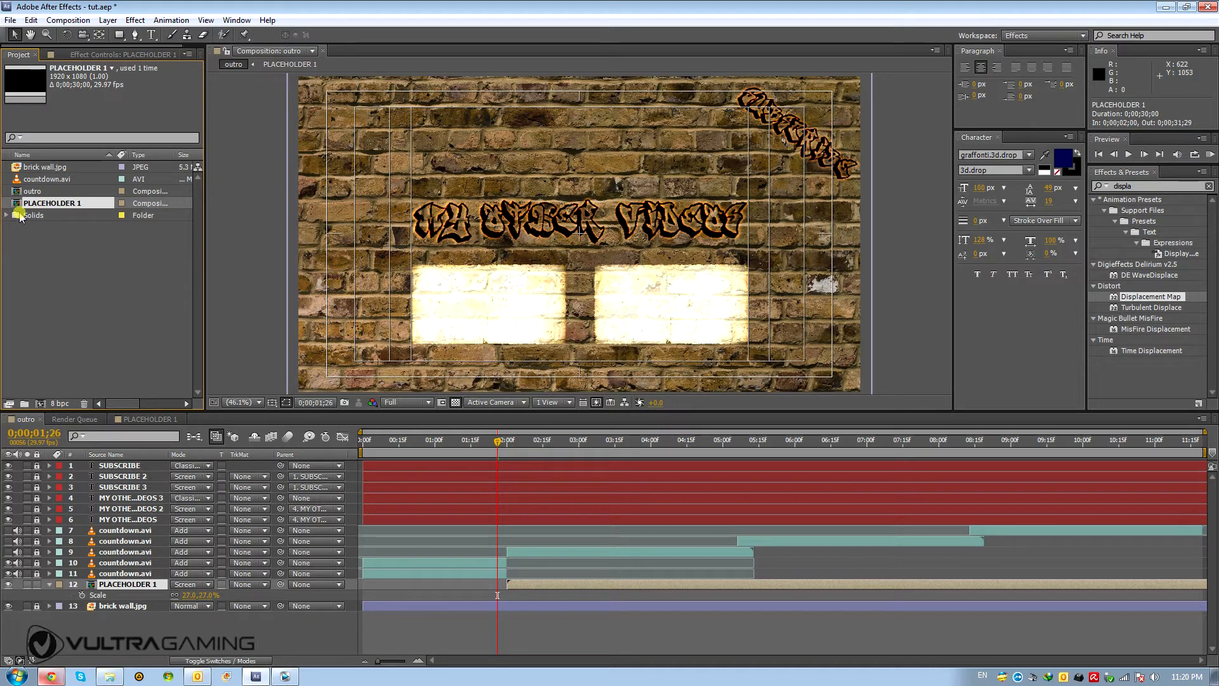
key("ctrl+d")
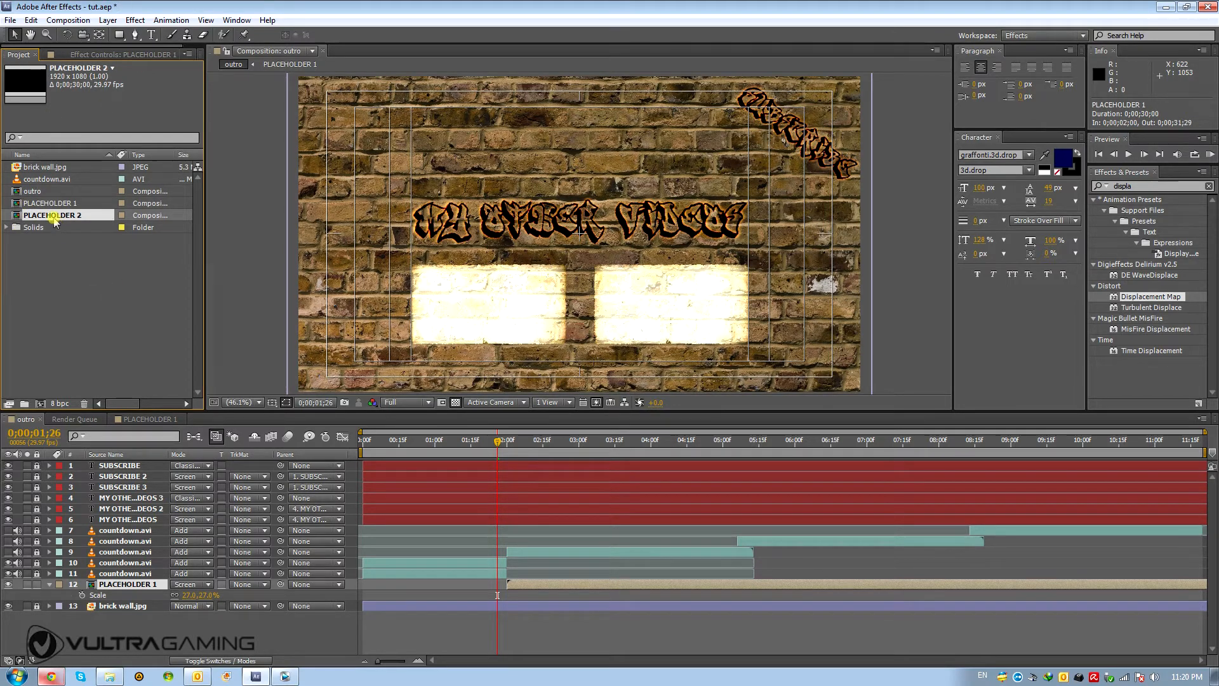
left_click_drag(54, 218, 170, 579)
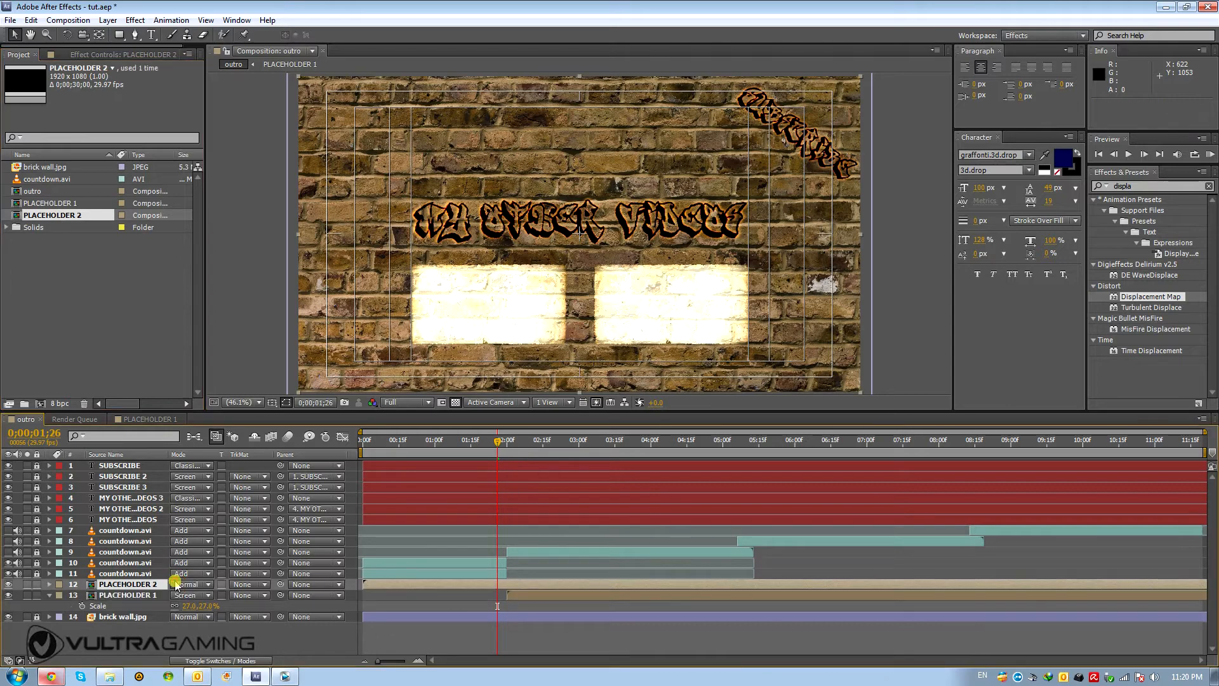
- Set the PLACEHOLDER 2 layer's blending mode to Screen and its scale to 27%
left_click(196, 583)
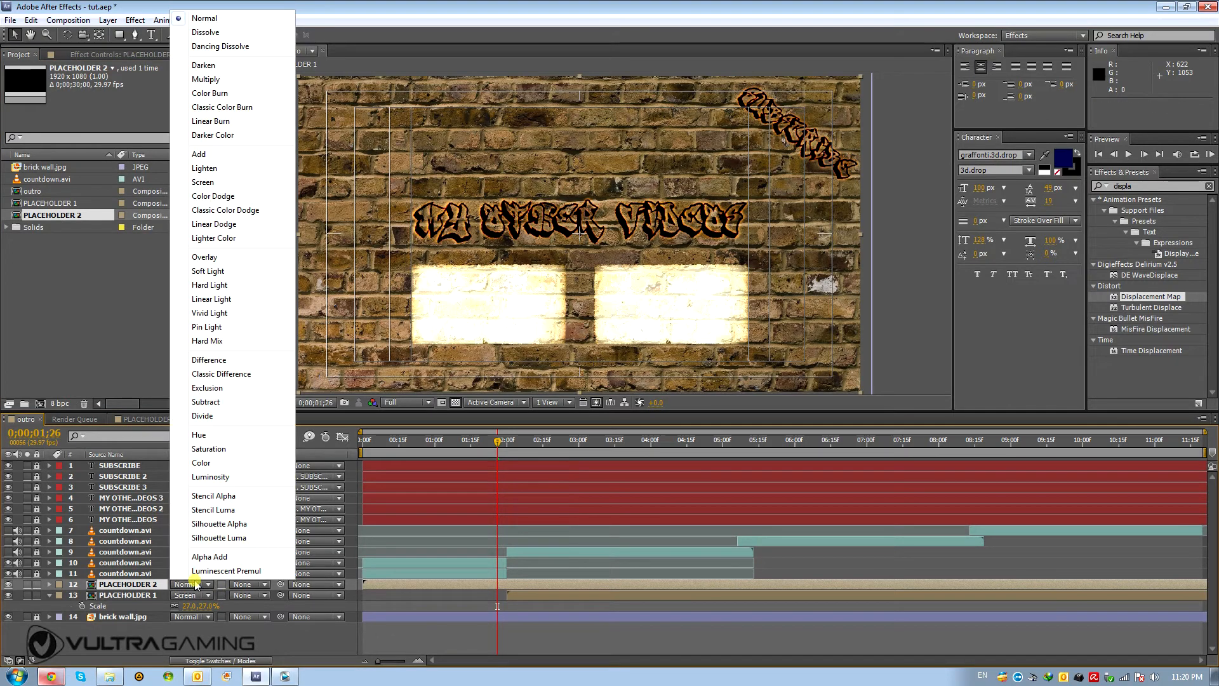
left_click(214, 181)
left_click(108, 587)
key("s")
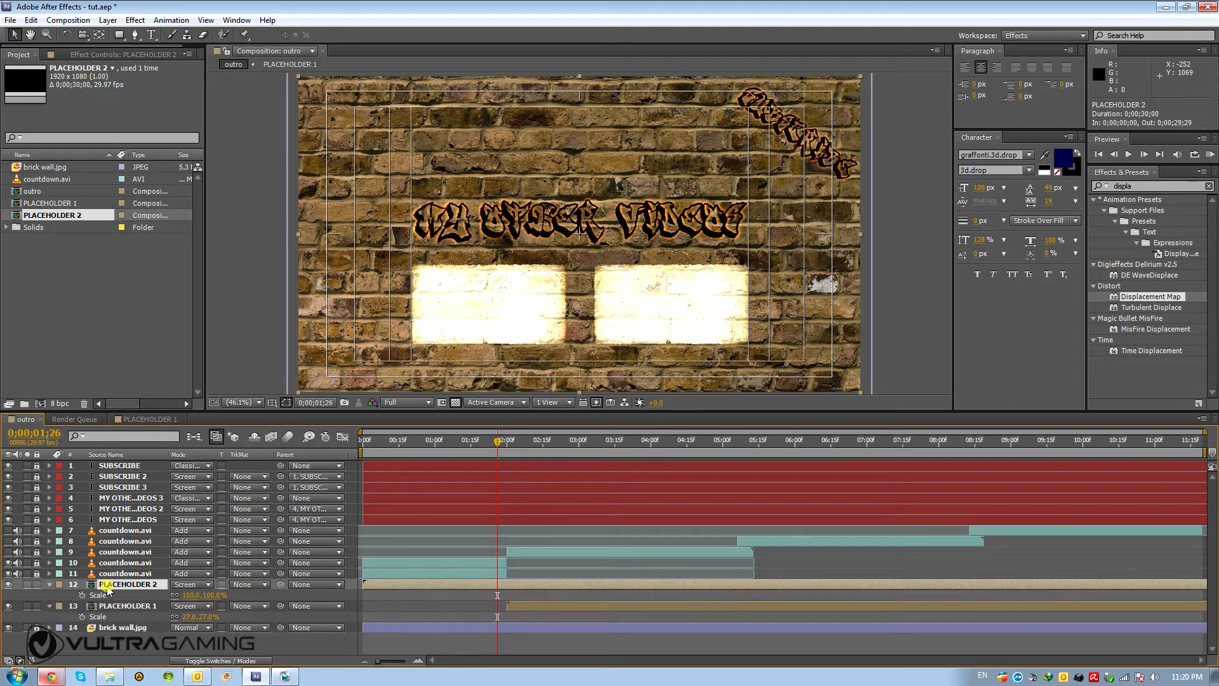
left_click(188, 595)
key("Return")
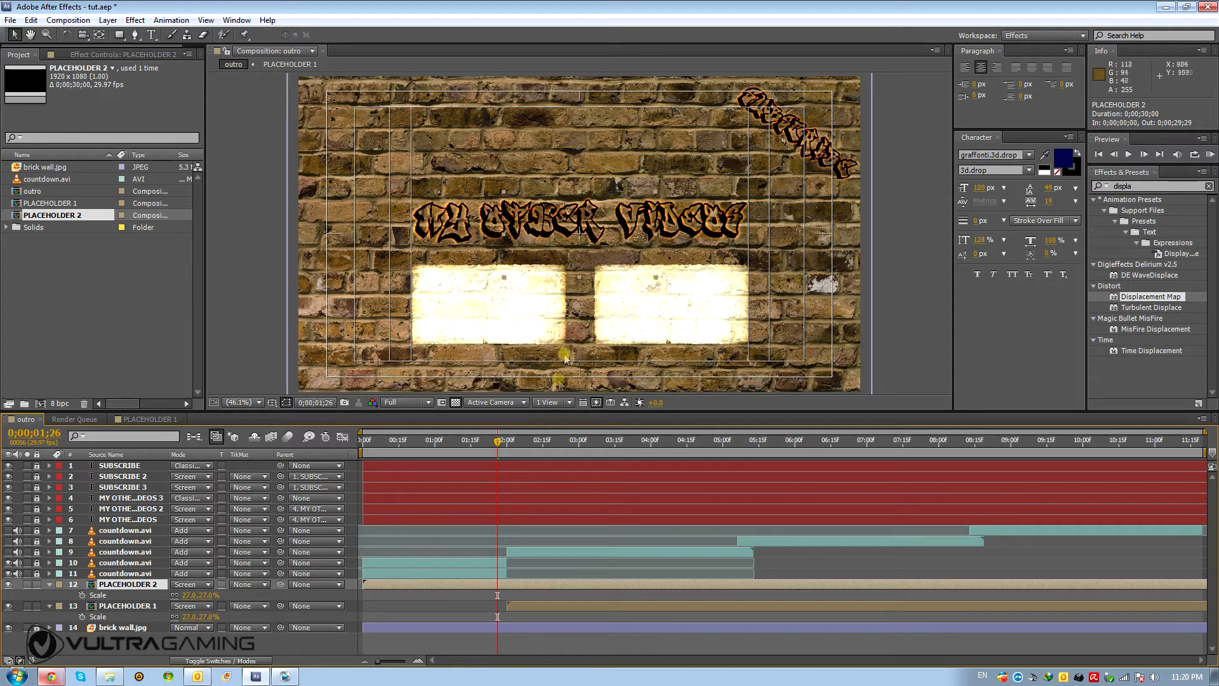
- Move PLACEHOLDER 2 over the second countdown at position 1274.5, 780.7 and shift the layer to start at 0;00;02;00
left_click_drag(579, 247, 647, 299)
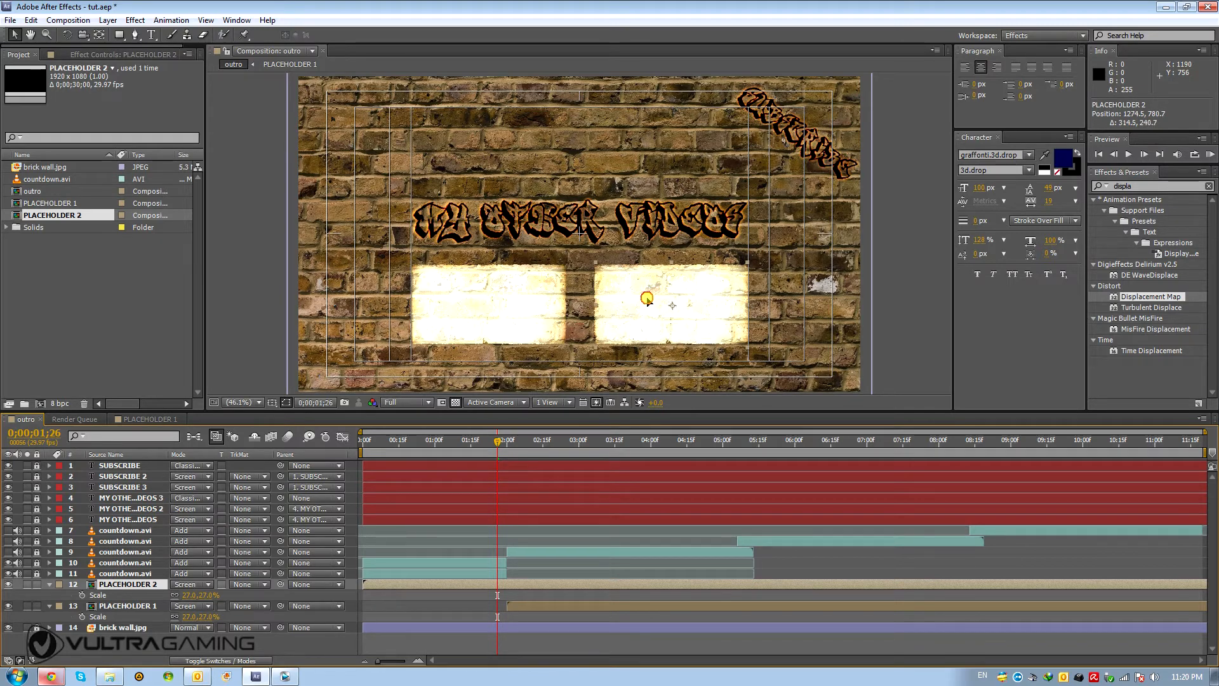
left_click_drag(380, 584, 519, 586)
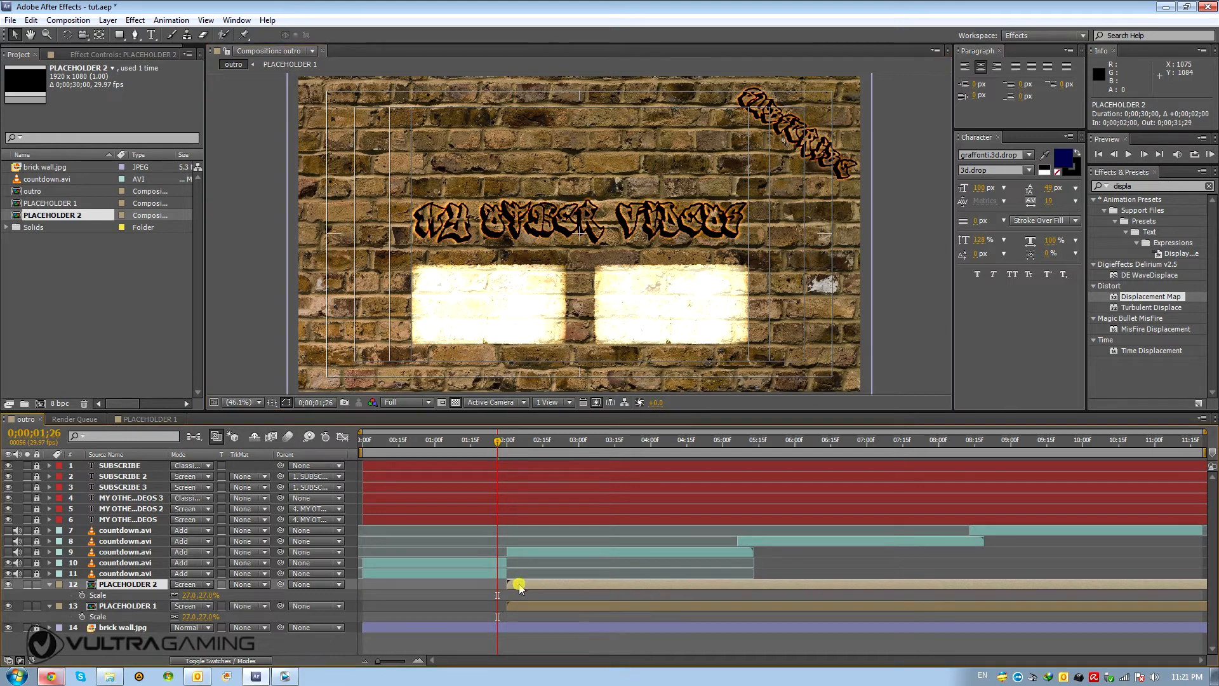
left_click_drag(500, 443, 522, 478)
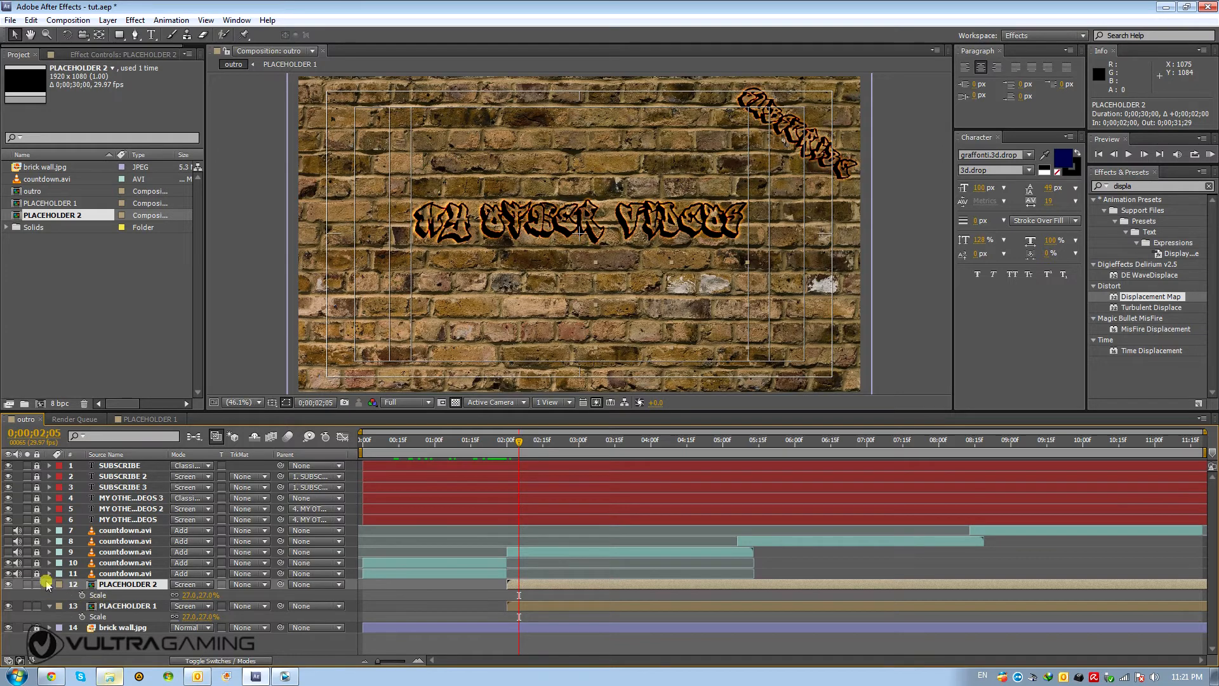
- Collapse the properties of the PLACEHOLDER 2 and PLACEHOLDER 1 layers and lock both layers
left_click(48, 585)
left_click(50, 595)
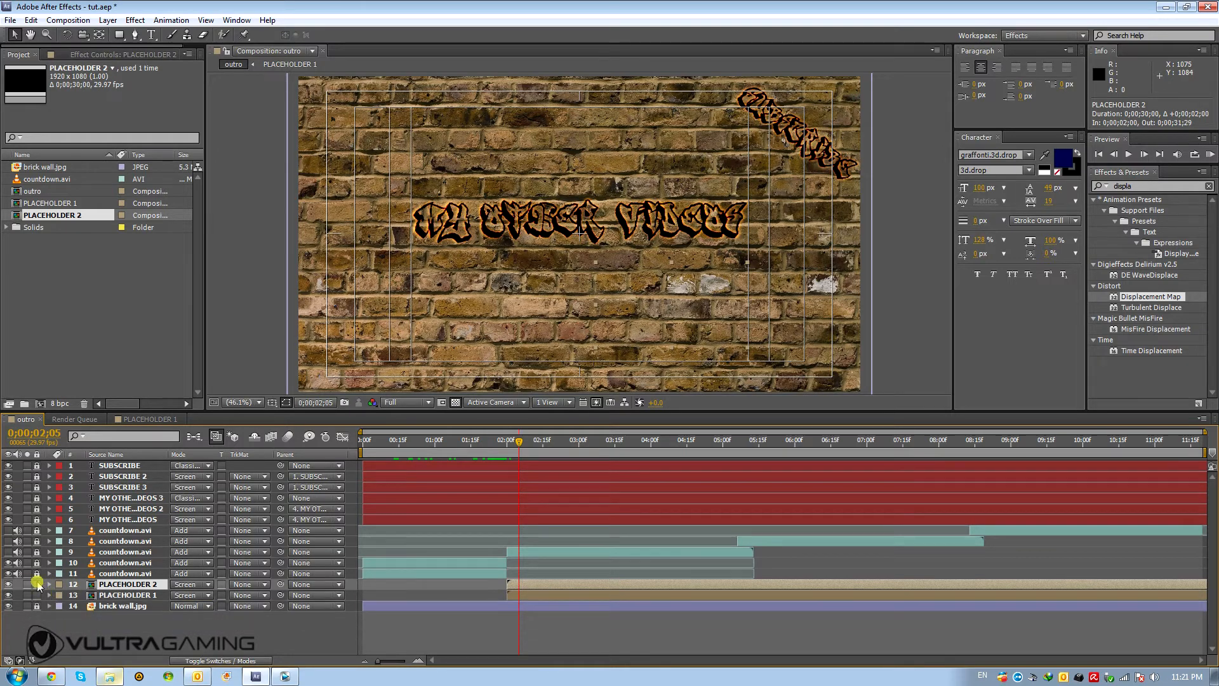
left_click(36, 584)
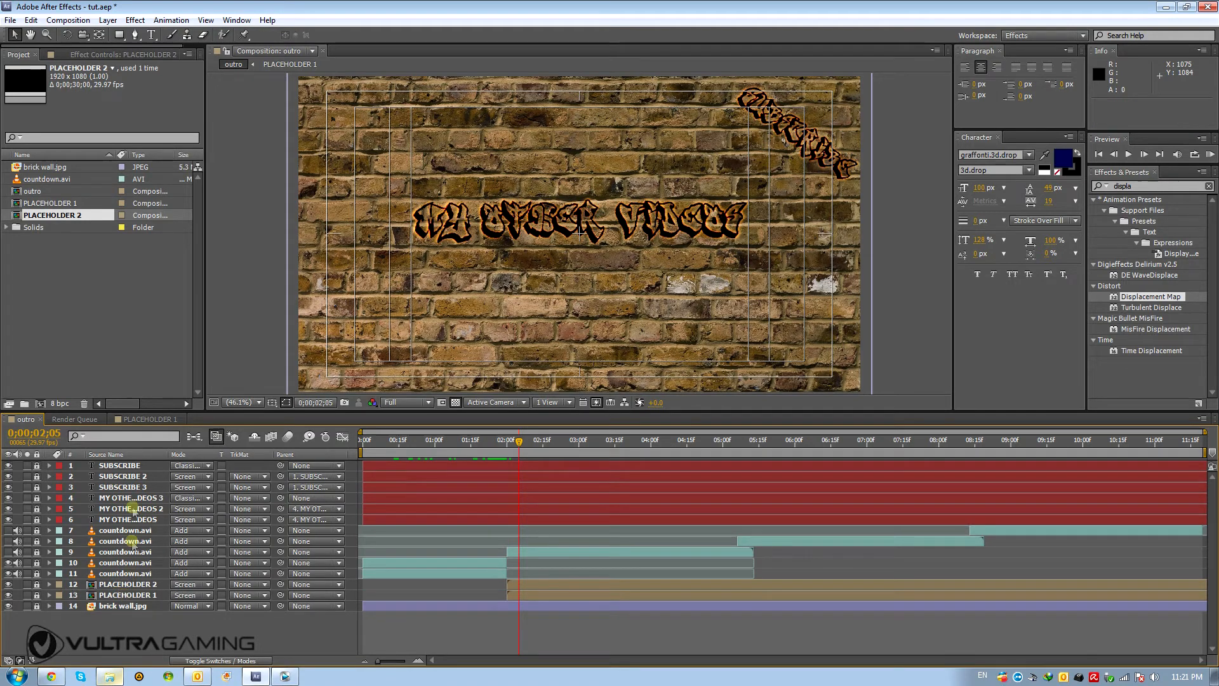
- Inspect the PLACEHOLDER 2 composition, then return to the outro and review its timeline up to 0;00;04;04
double_click(59, 215)
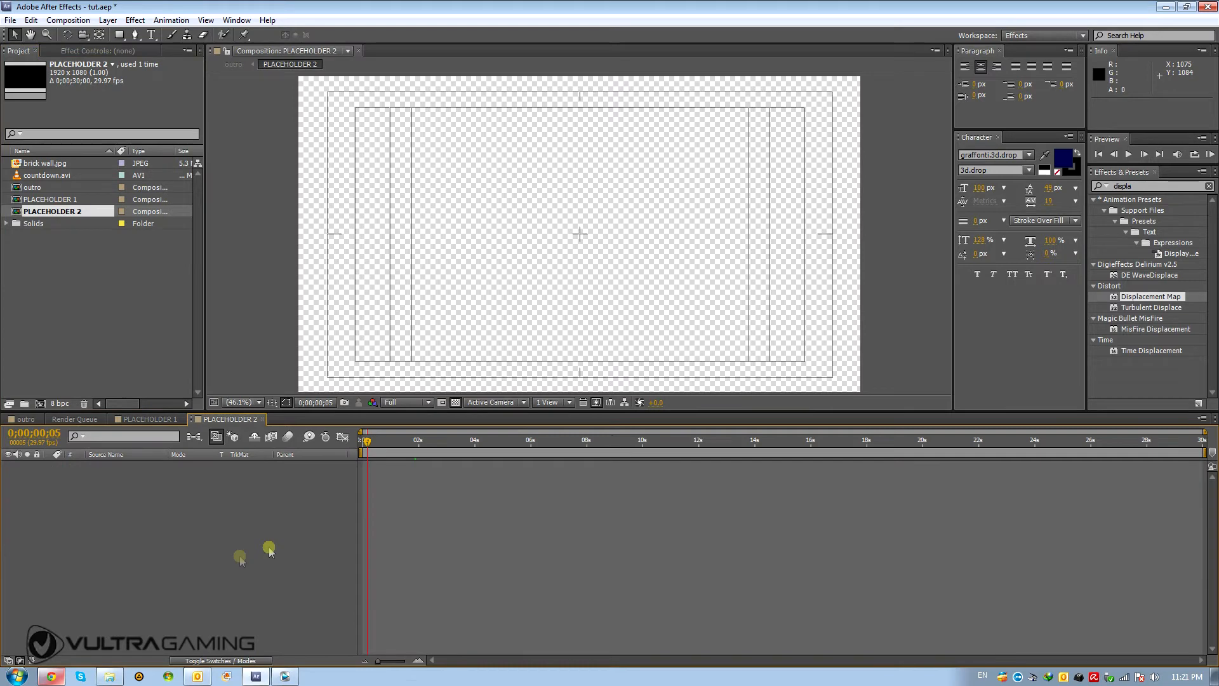
left_click(24, 419)
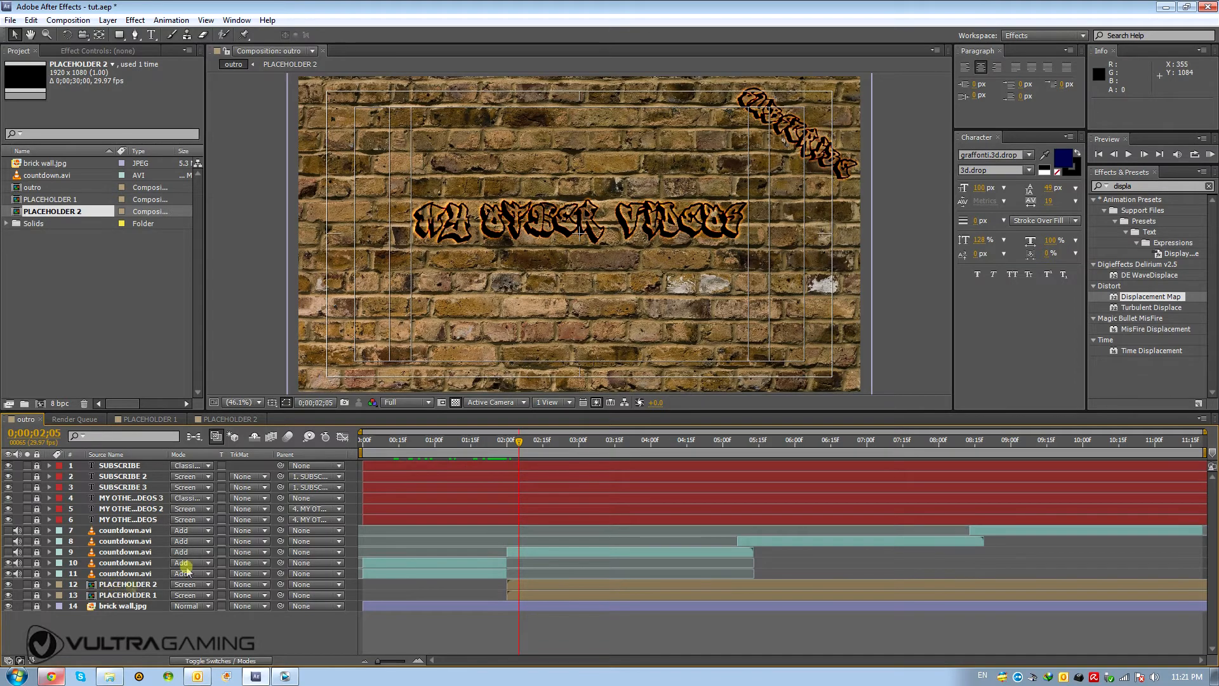
left_click(505, 444)
left_click_drag(508, 448, 553, 447)
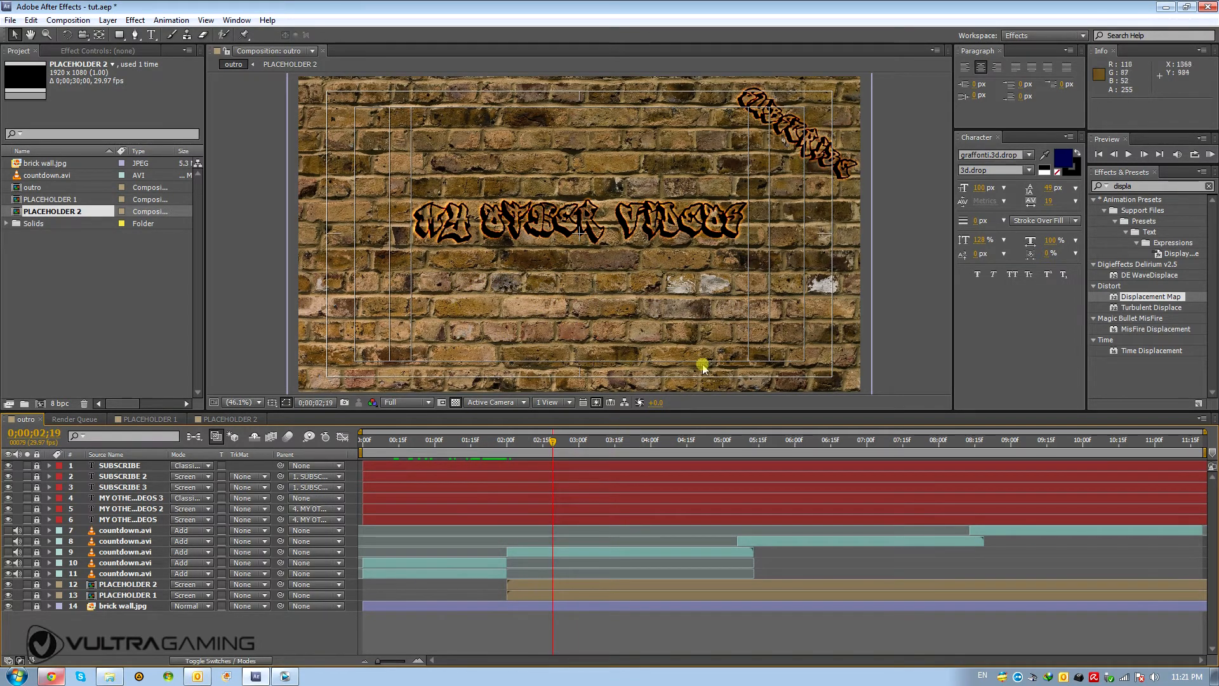
left_click_drag(555, 444, 660, 444)
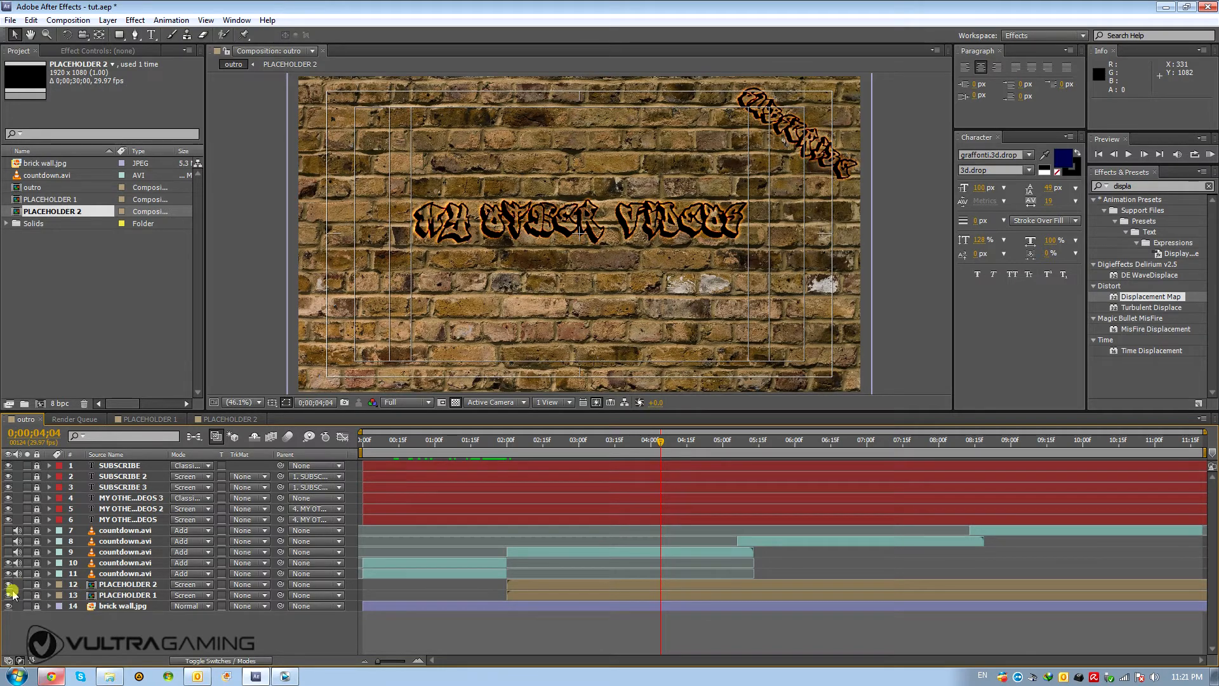
- Inspect the PLACEHOLDER 1 composition, then return to the outro and review its placeholder layers around 0;00;03;10
left_click(150, 419)
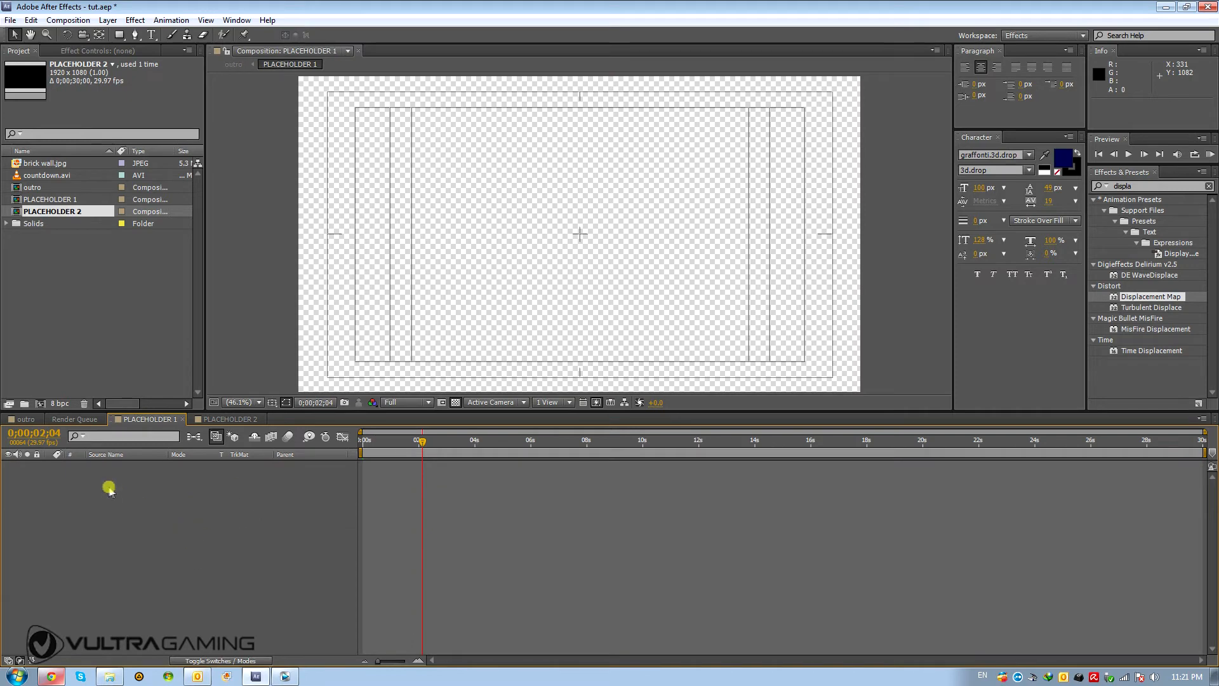
left_click(26, 419)
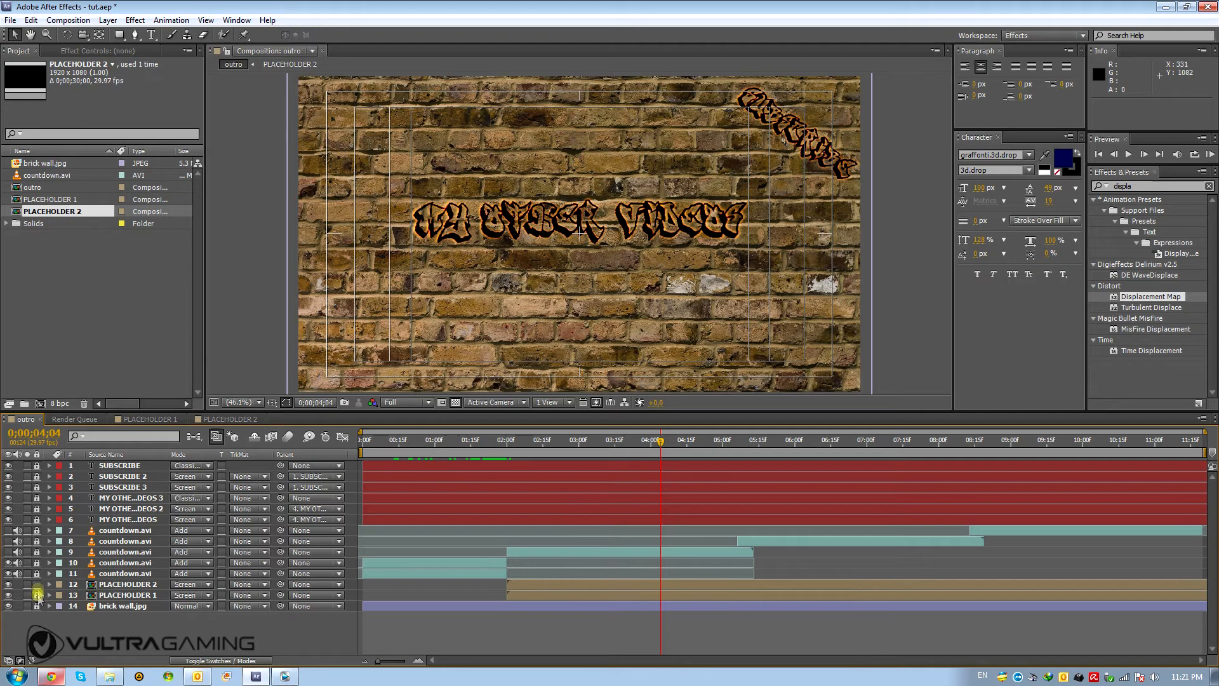
left_click(115, 584)
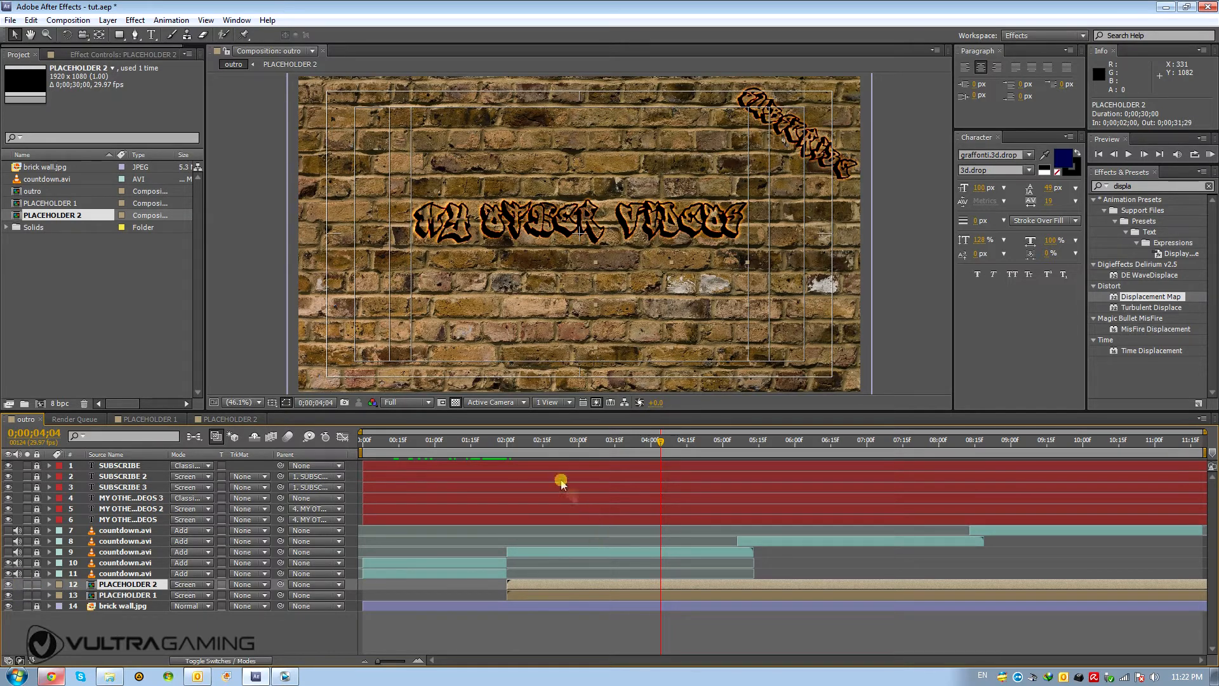
left_click_drag(525, 443, 602, 499)
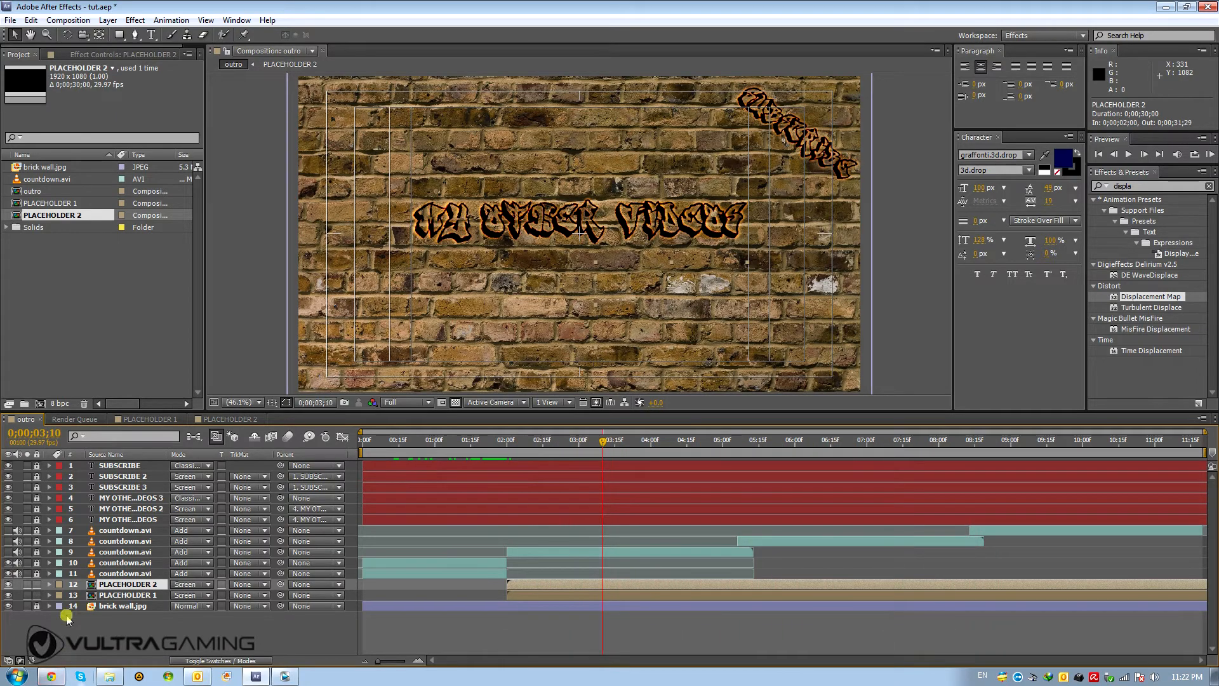
left_click(36, 584)
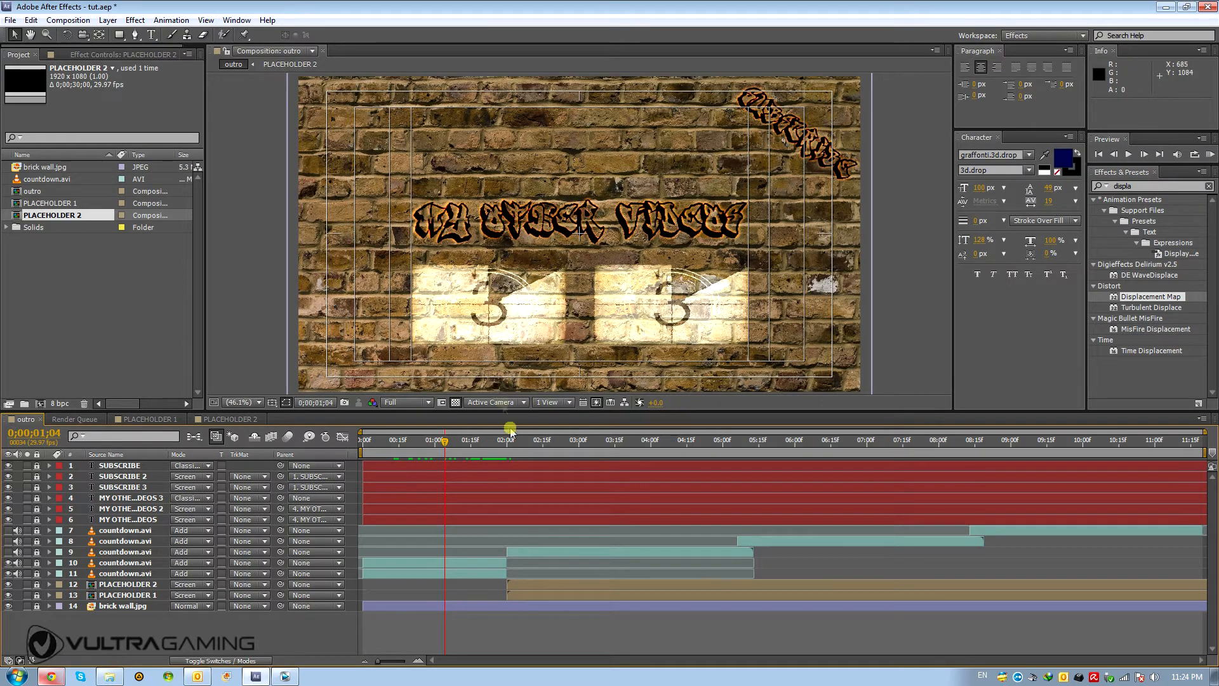
- Create a new composition 650 px wide and 175 px high with a duration of 0;00;12;00
left_click(68, 20)
left_click(76, 28)
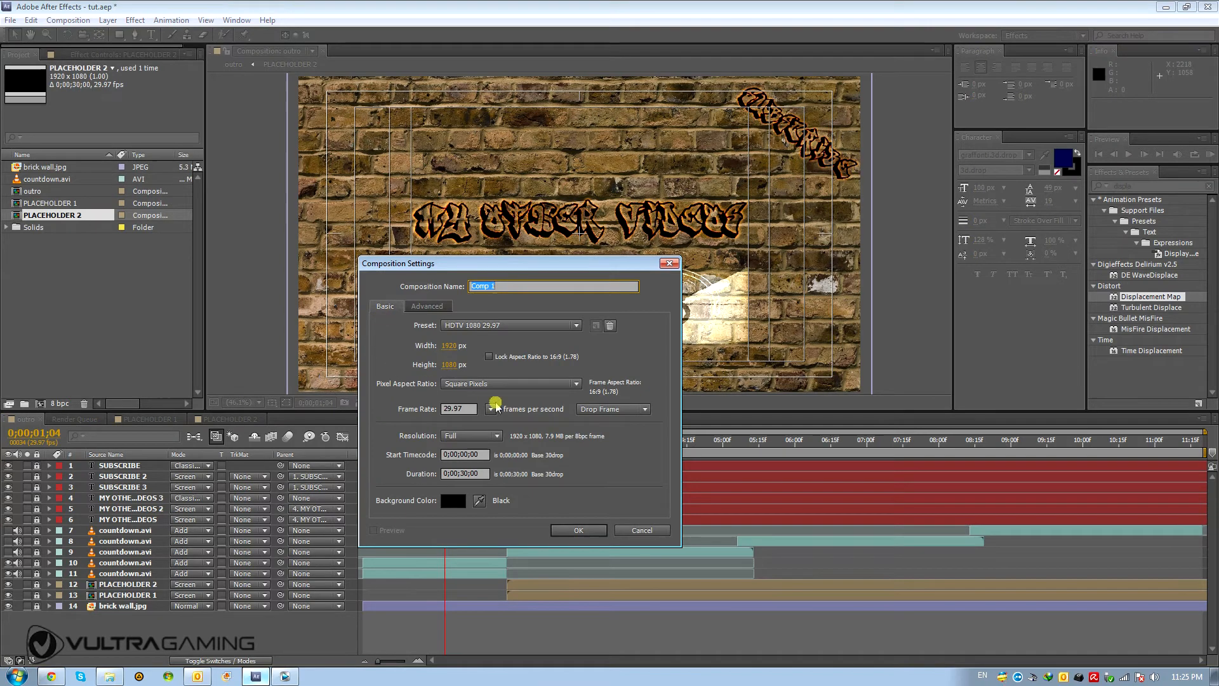
left_click(450, 346)
type("650")
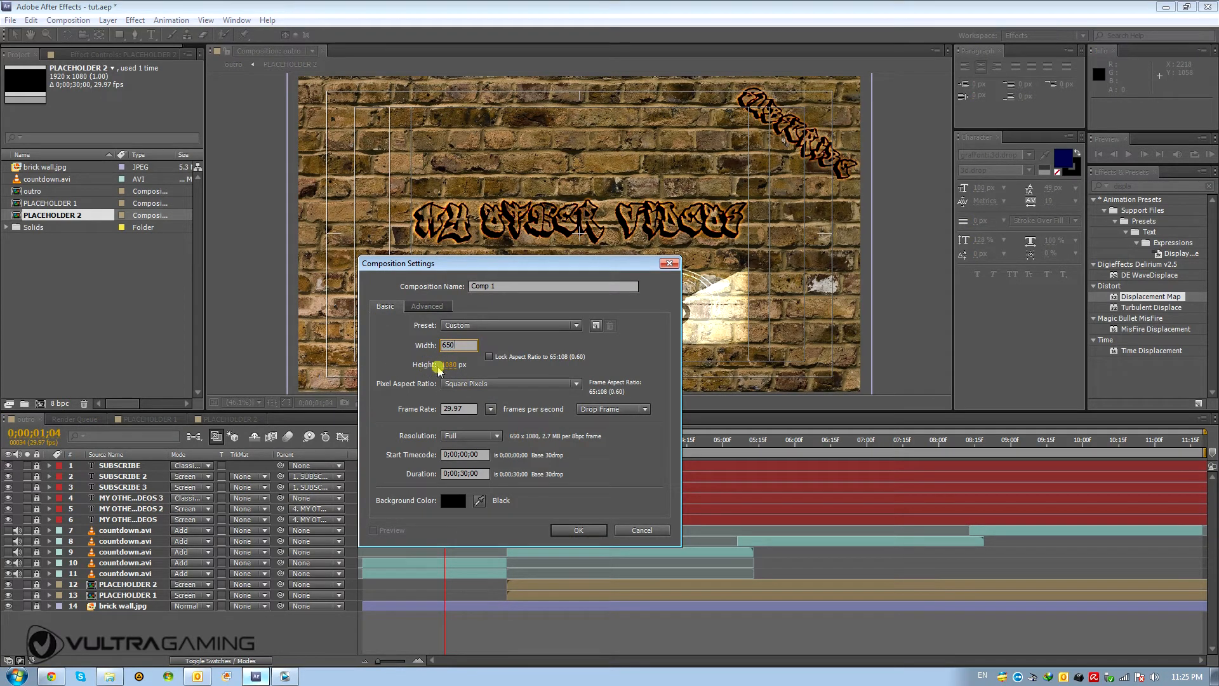
left_click(443, 367)
type("4")
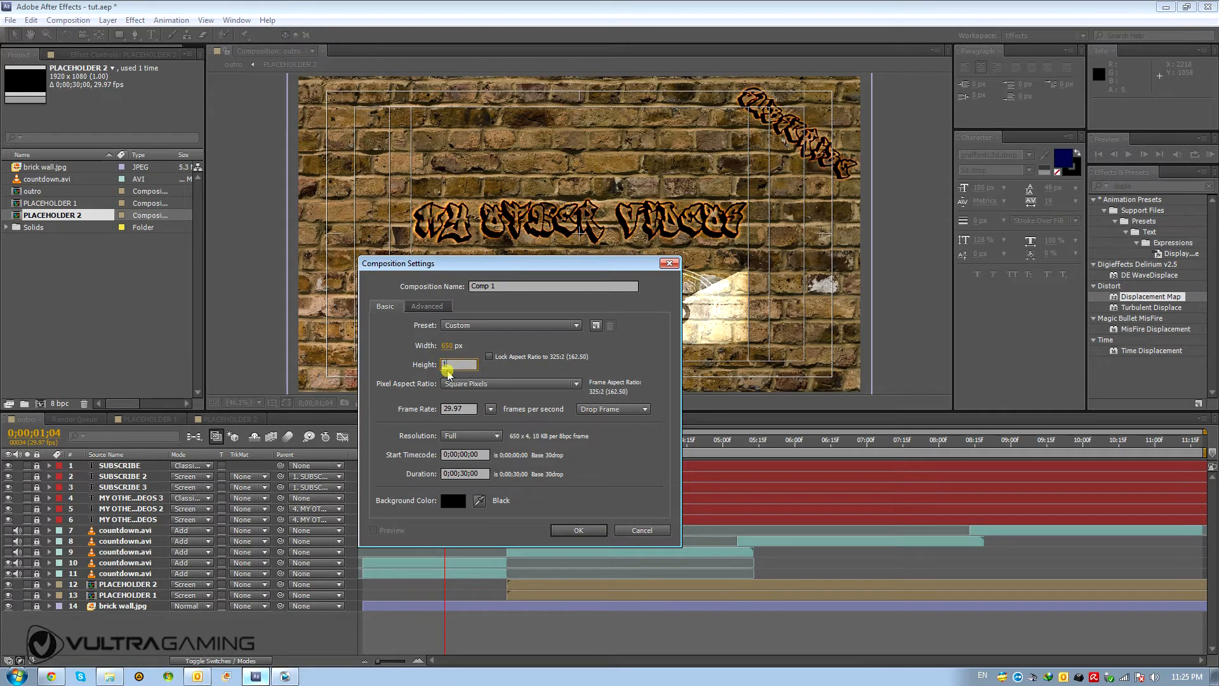
type("75")
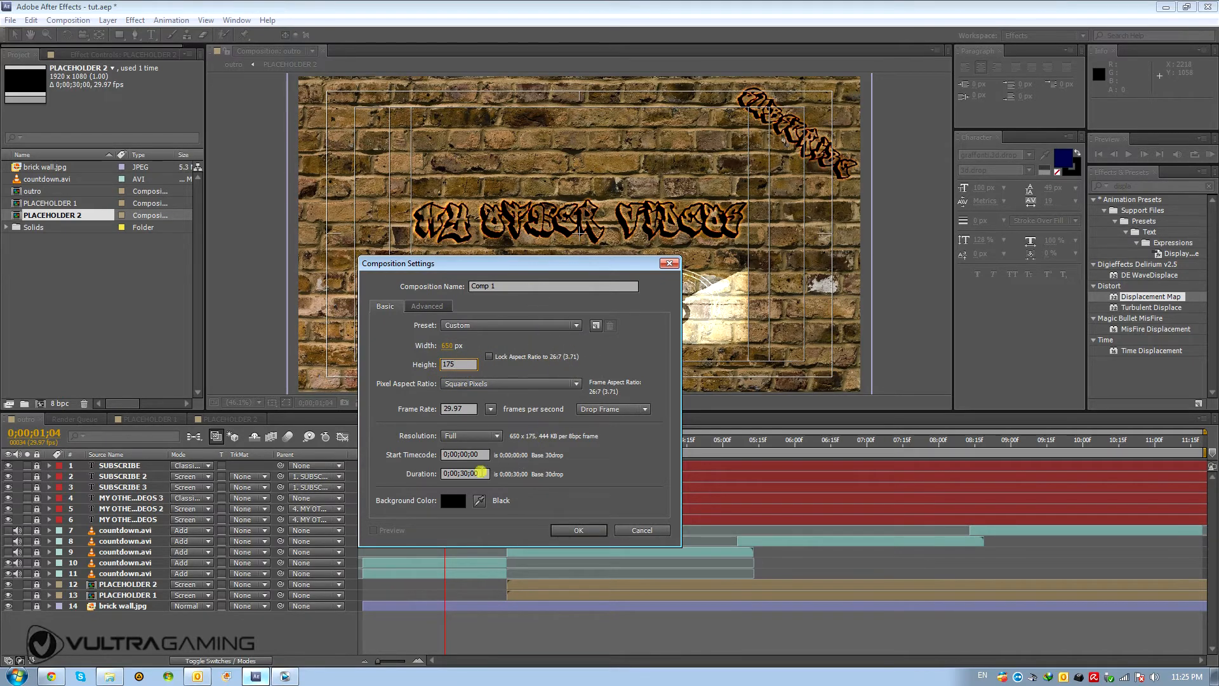
left_click(469, 473)
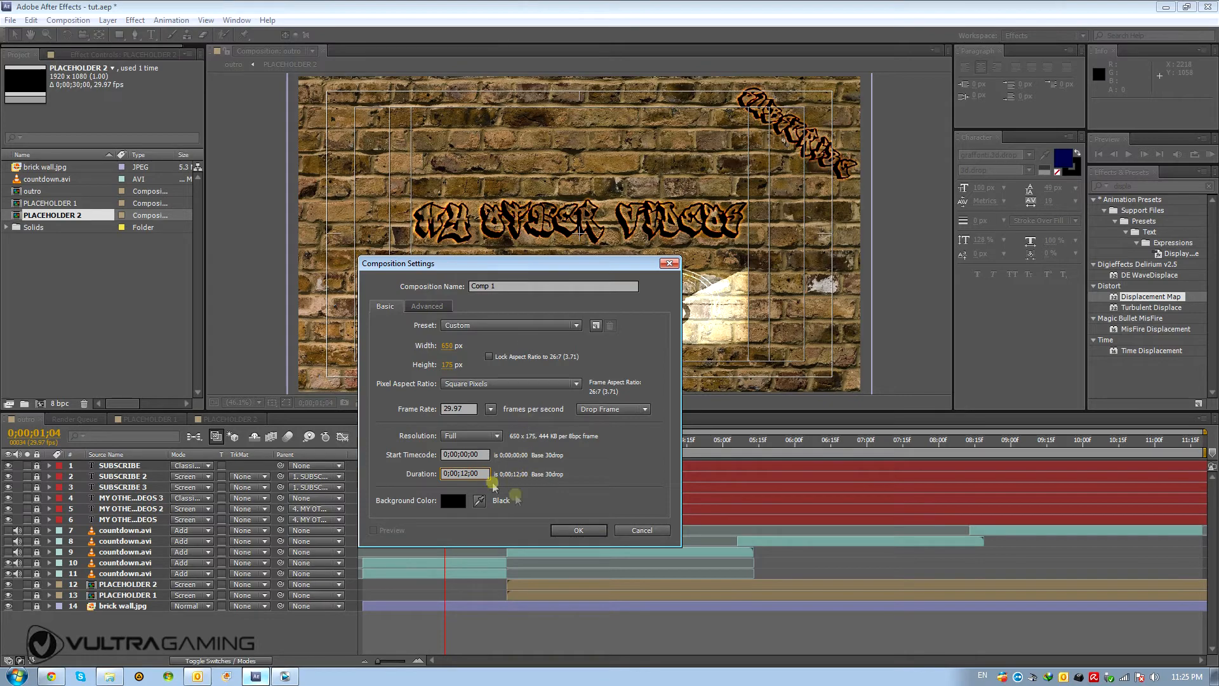
left_click(577, 531)
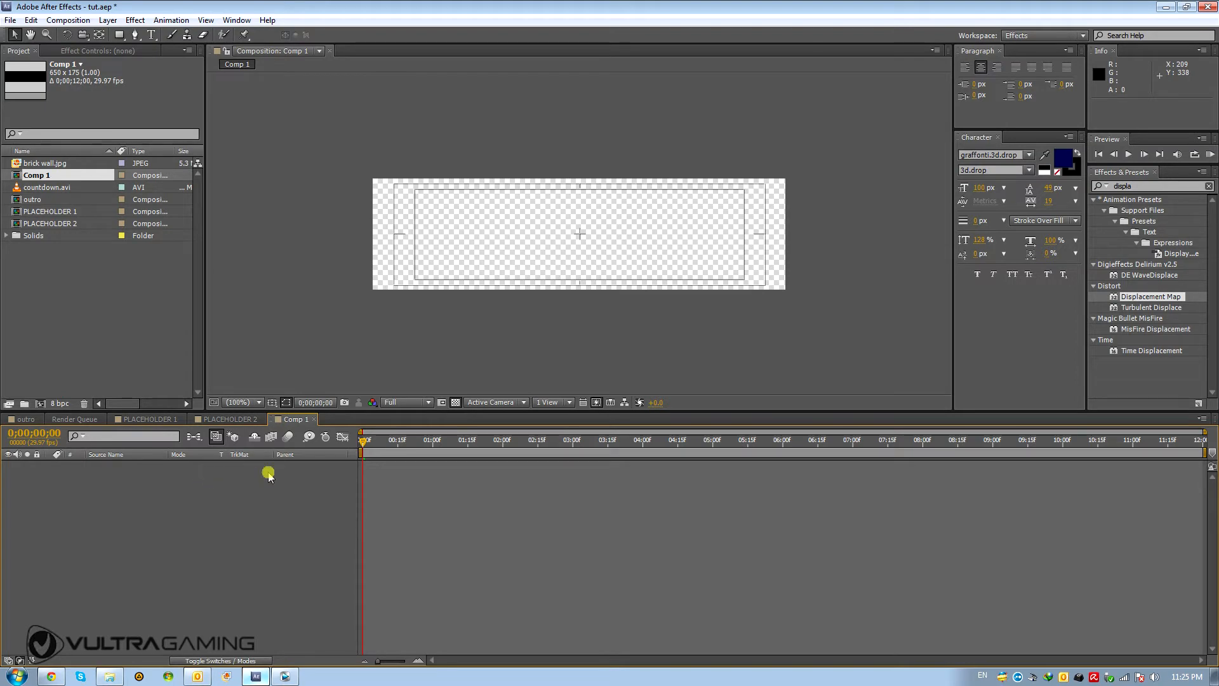
- Rename the new 650 x 175 composition as TITLE 1
left_click(68, 21)
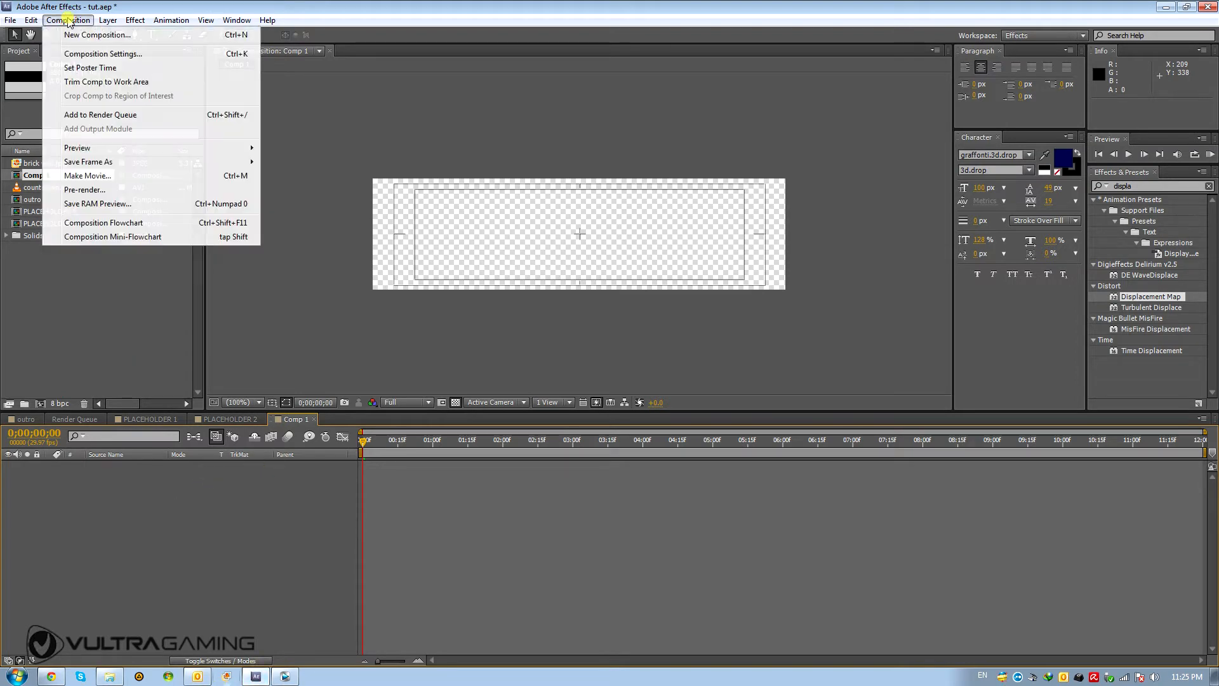
left_click(101, 54)
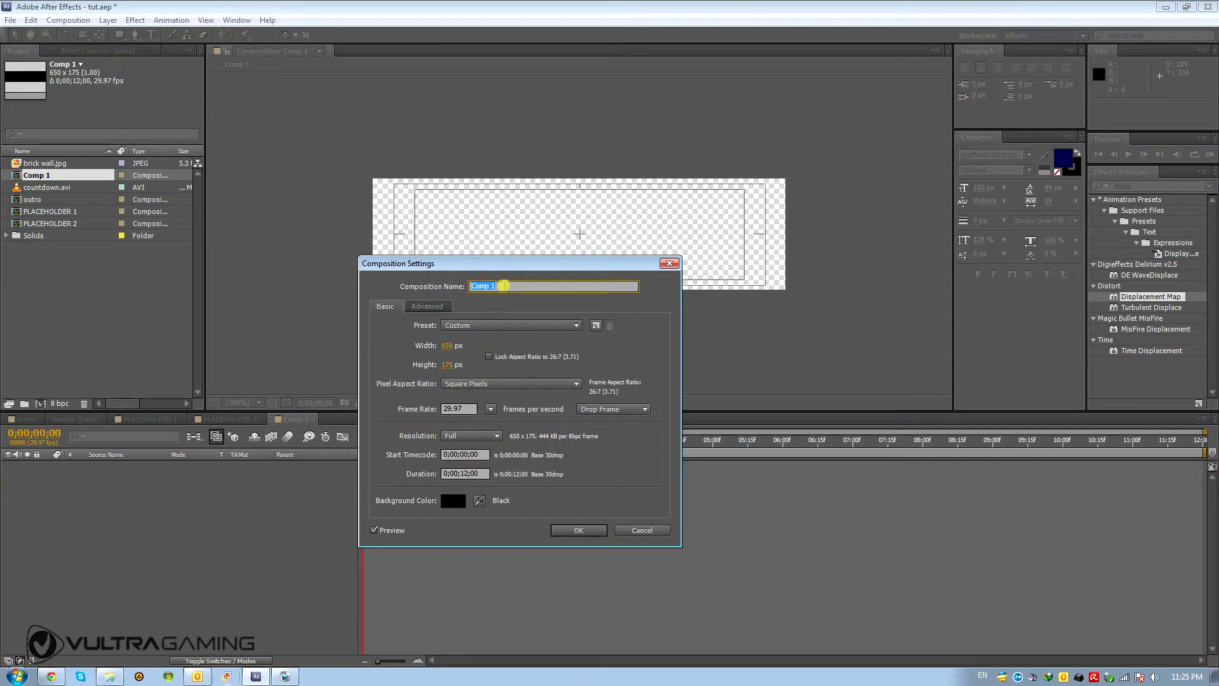
left_click_drag(504, 286, 449, 283)
type("TITLE")
key("Return")
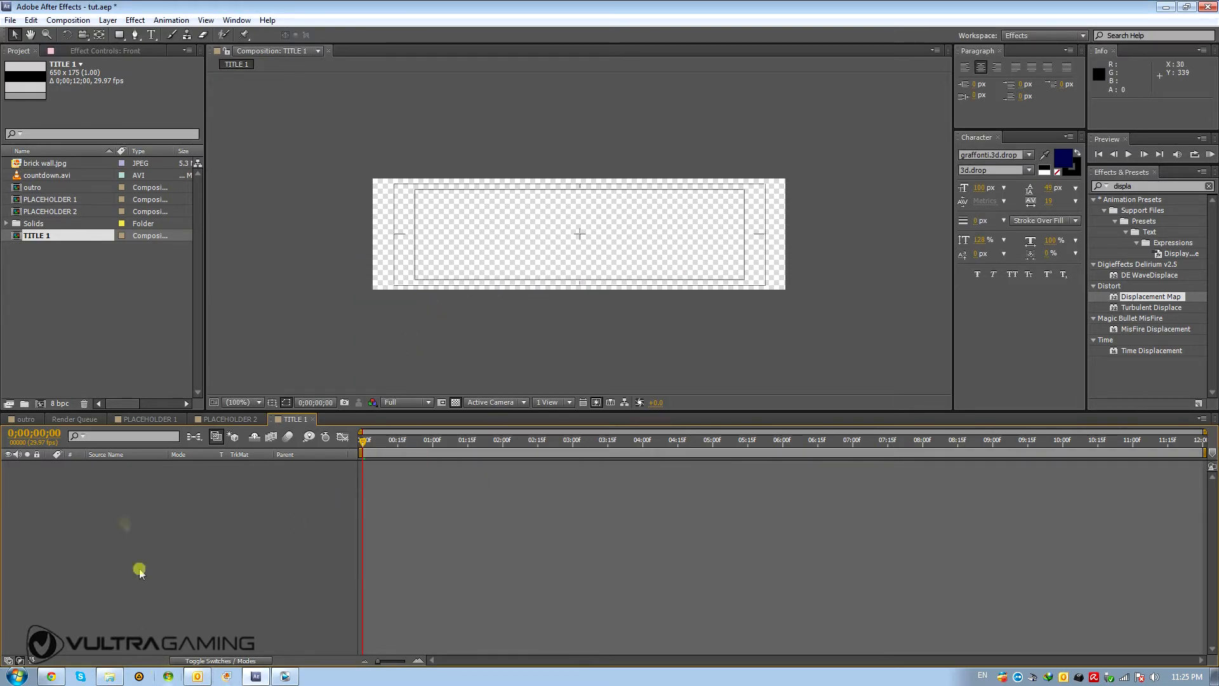
- Add the graffiti text "title one" to the TITLE 1 composition and move it to position 328, 129
left_click(24, 419)
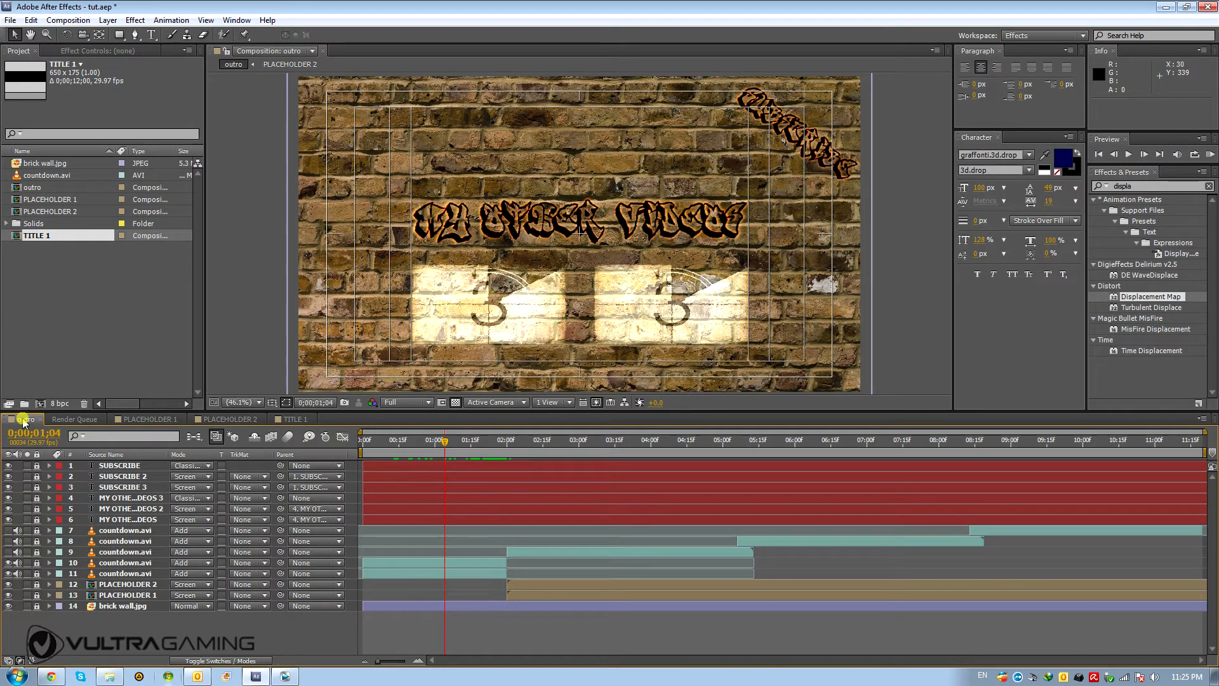
left_click(295, 420)
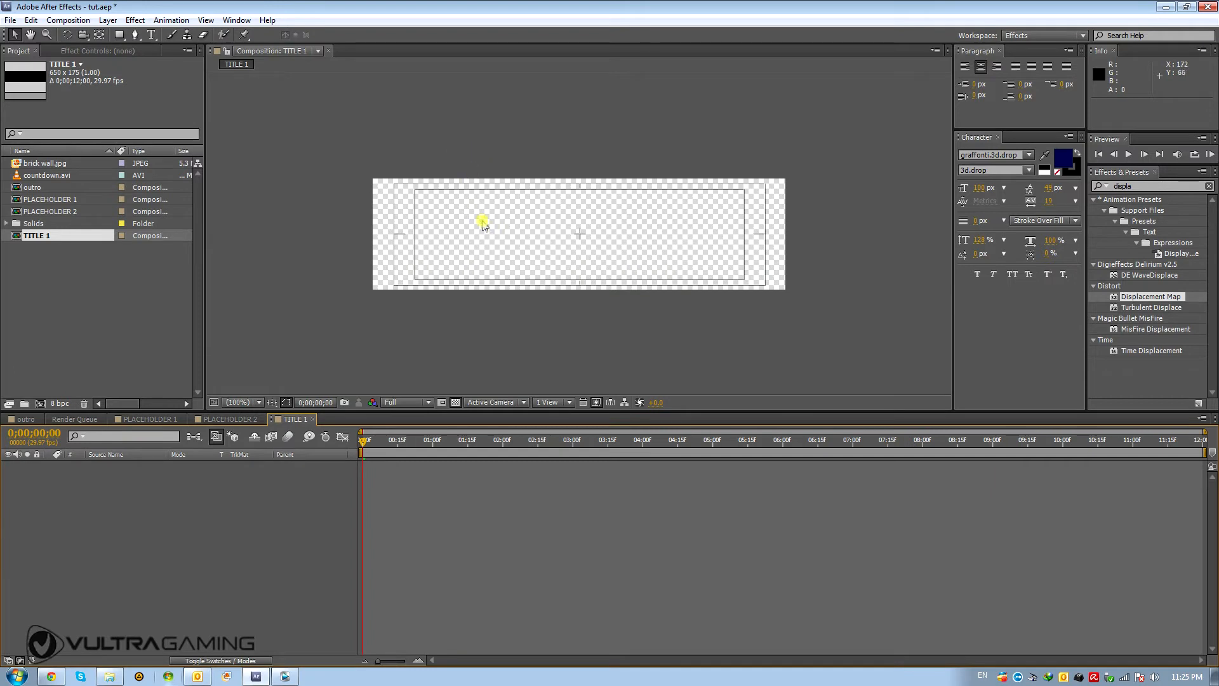
left_click(151, 35)
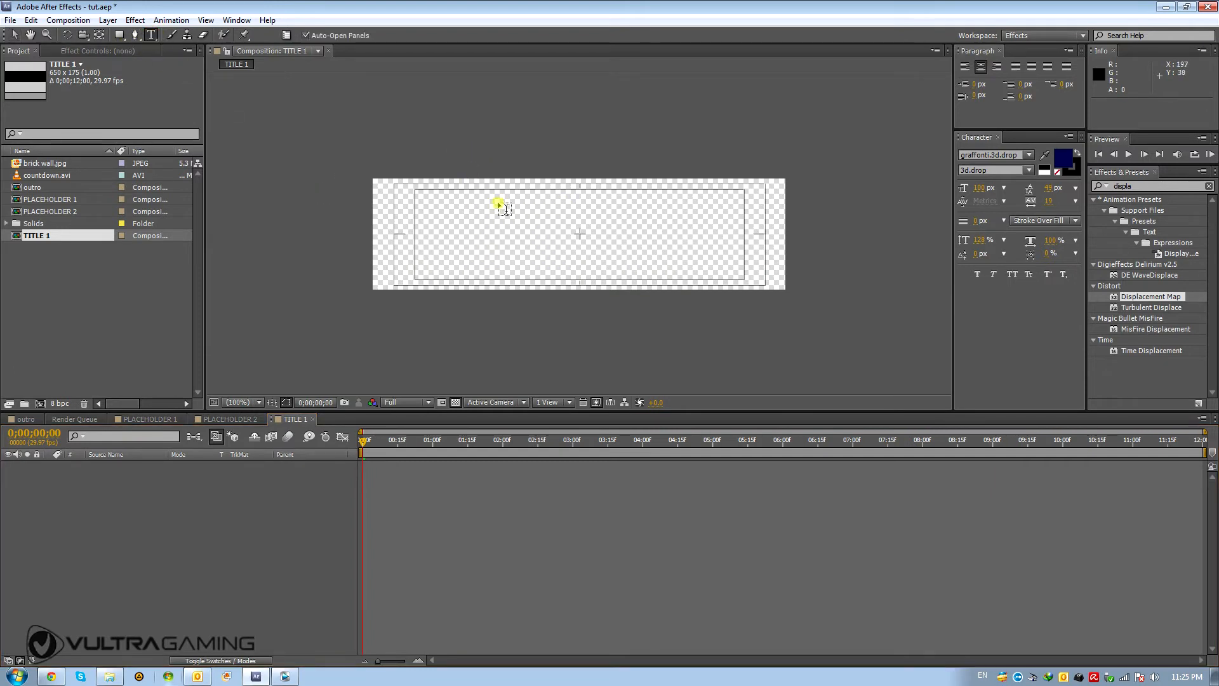
left_click(470, 202)
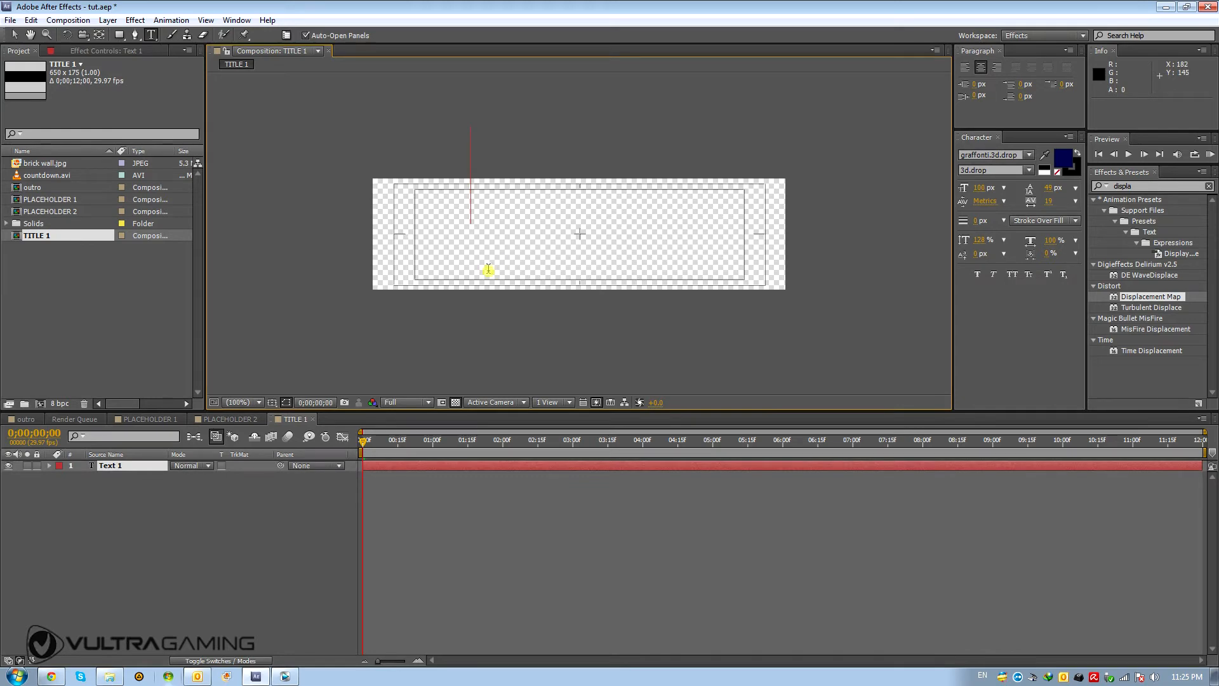
type("VIDEO")
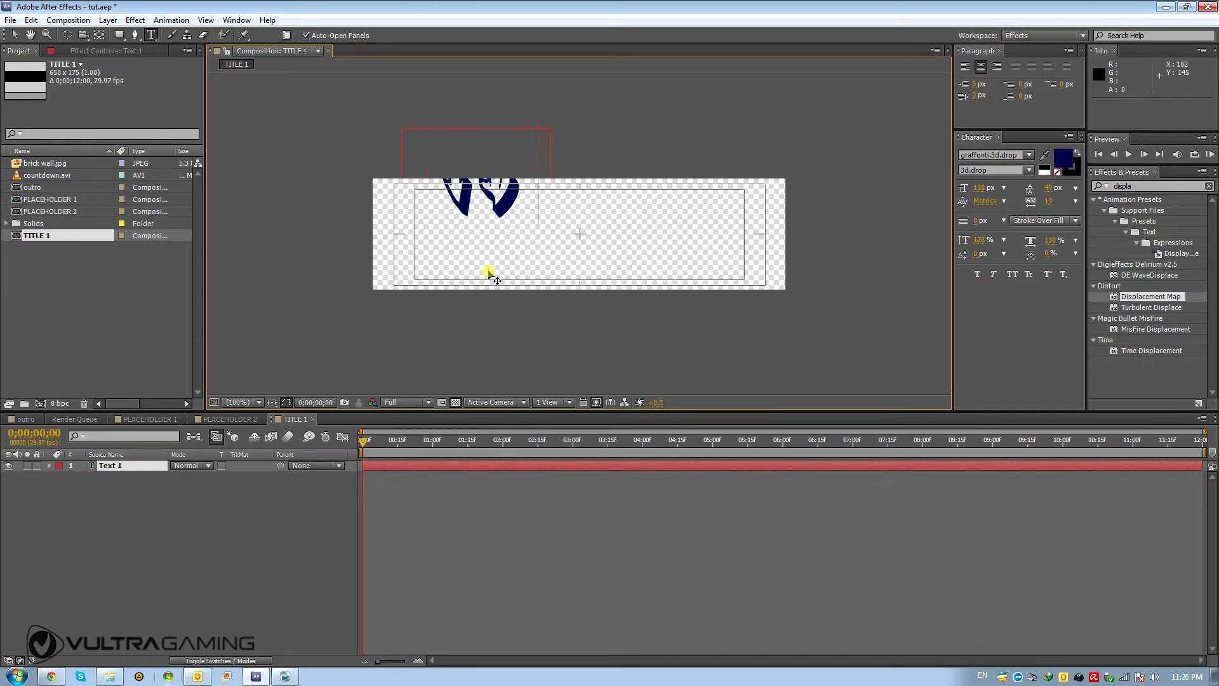
key("ctrl+a")
type("VIDEO ONE")
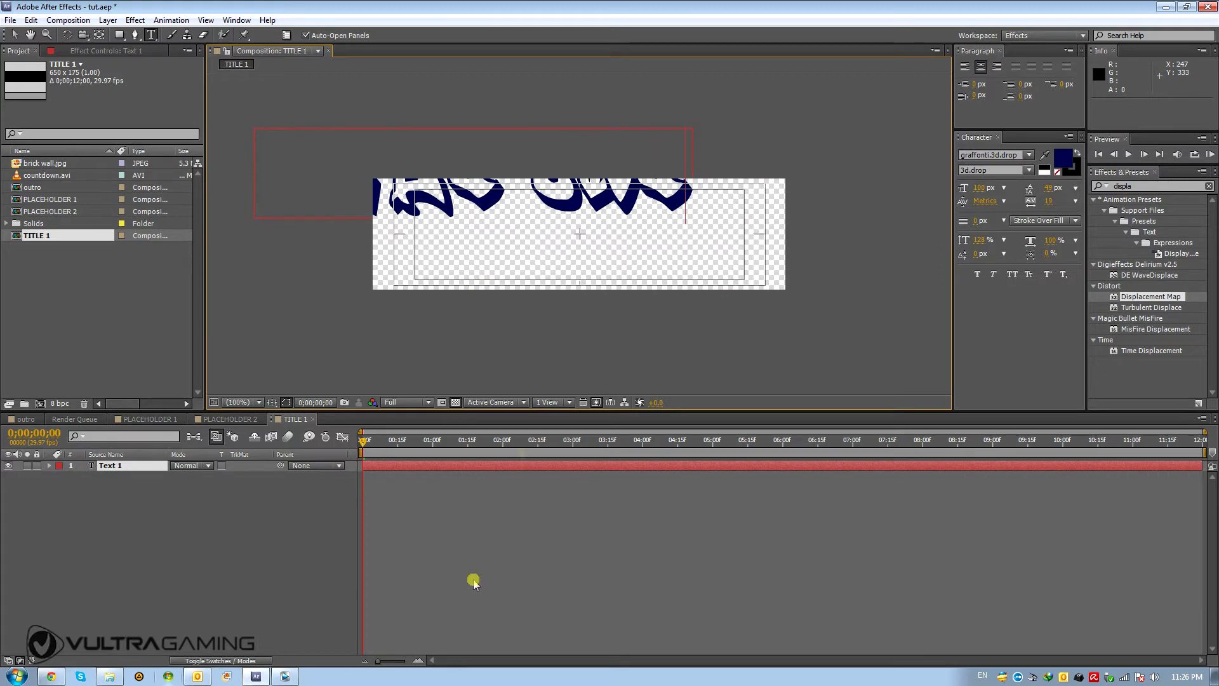
left_click(13, 34)
left_click_drag(397, 159, 501, 214)
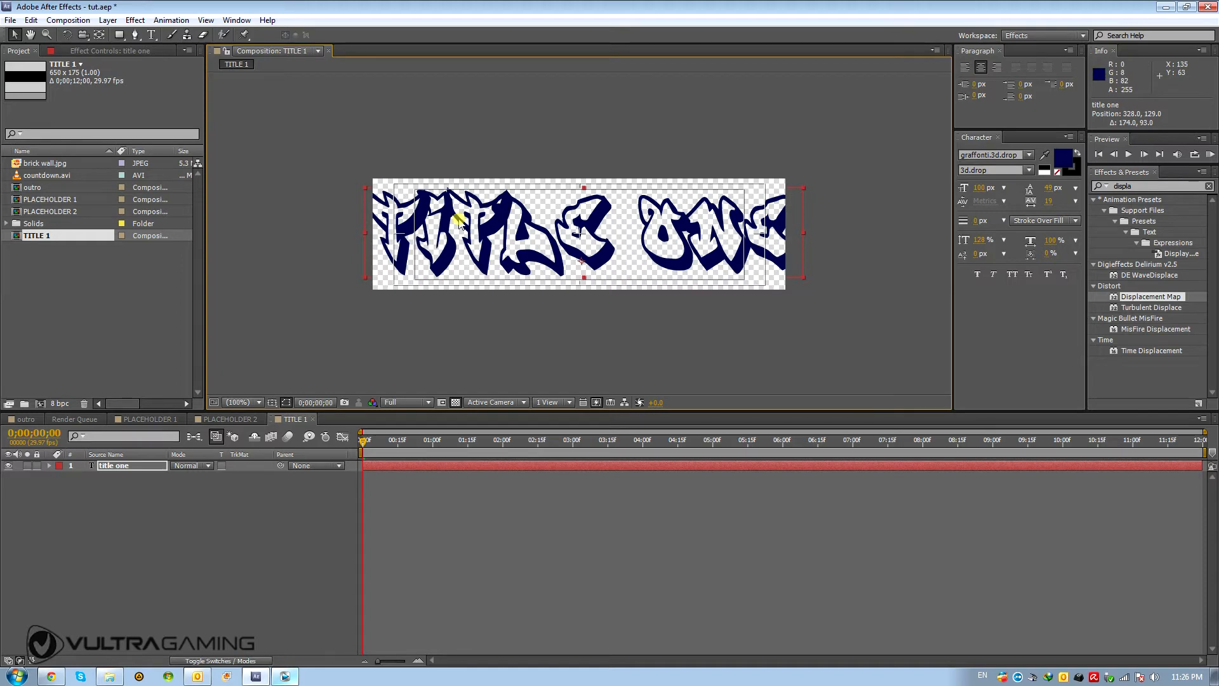
- Set the title text's font size to 64 px and leading to 86 px, and move it up to position 325, 80
left_click(984, 186)
type("64")
key("Return")
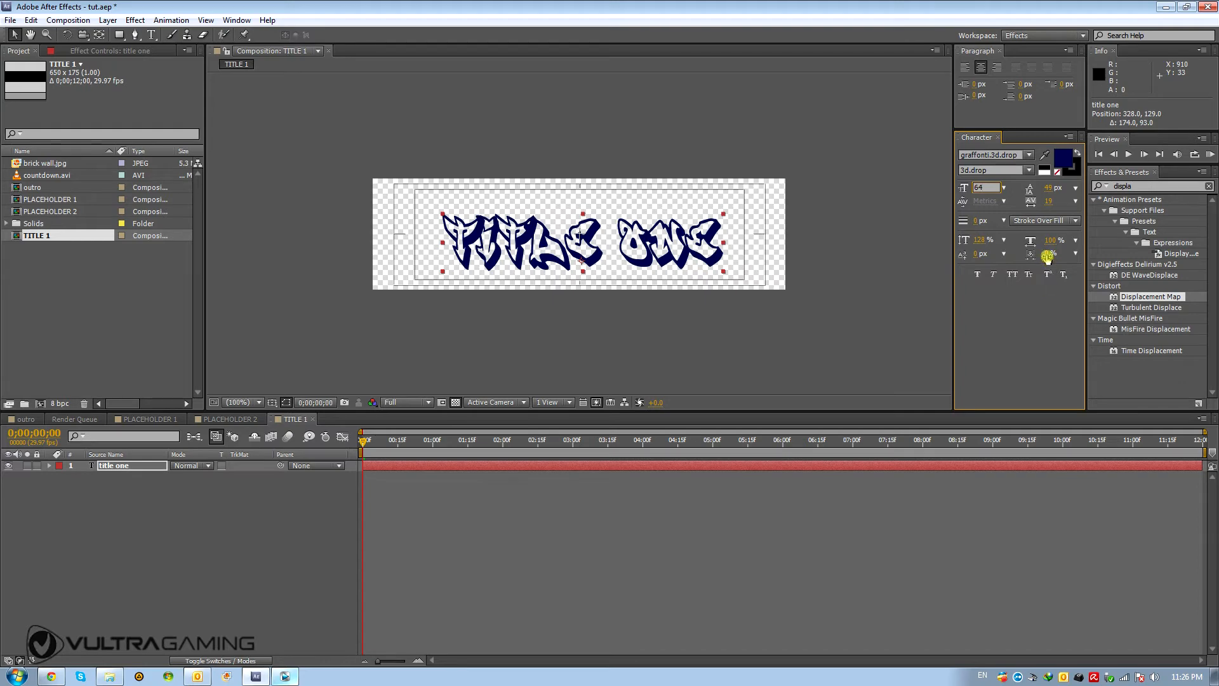
left_click_drag(1051, 188, 1069, 188)
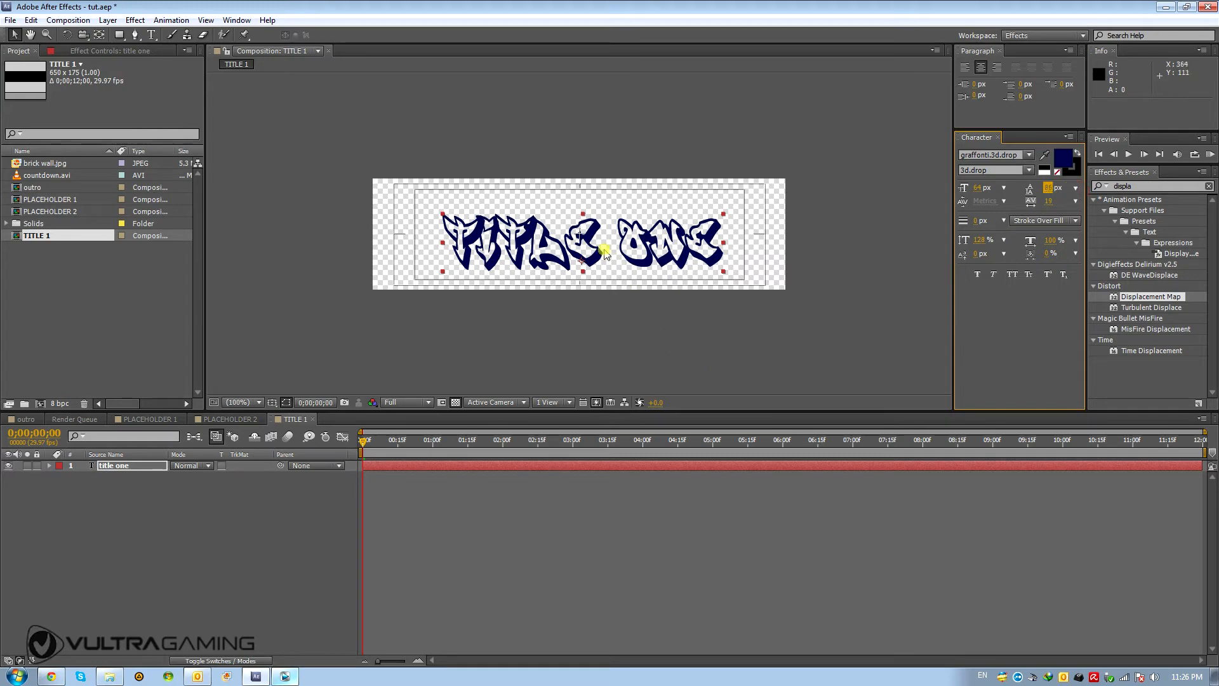
left_click_drag(595, 246, 594, 213)
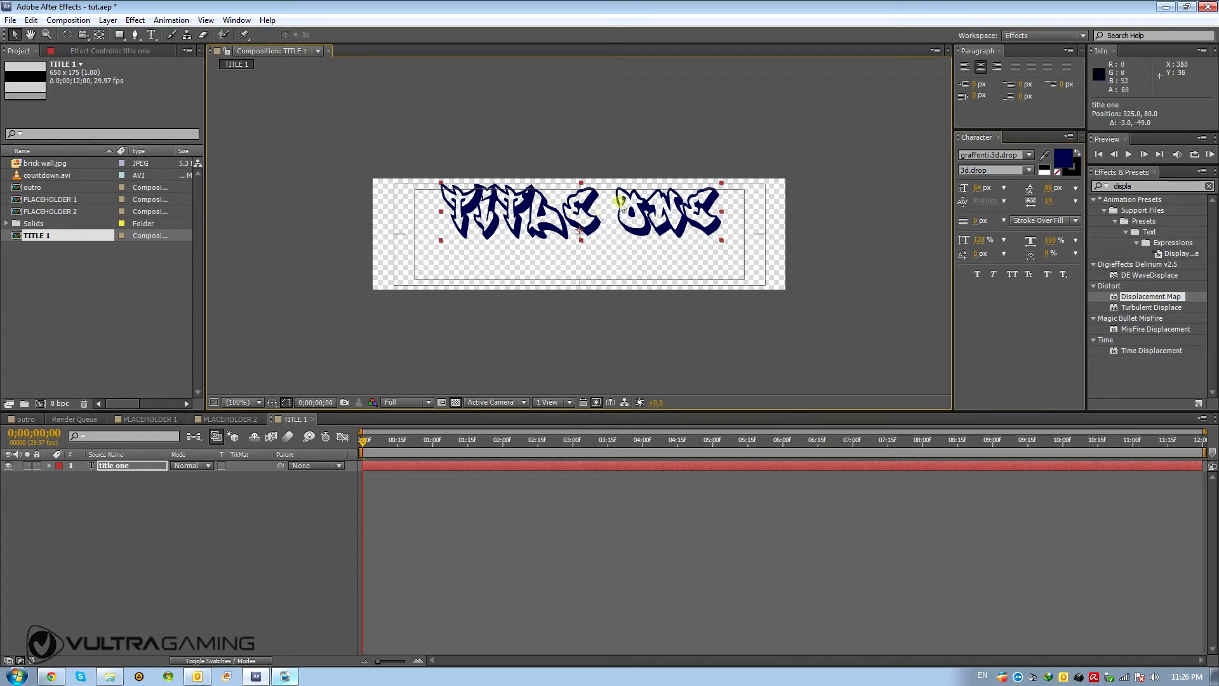
- Break the title text into two lines before "one" and move it to position 325, 75
double_click(594, 213)
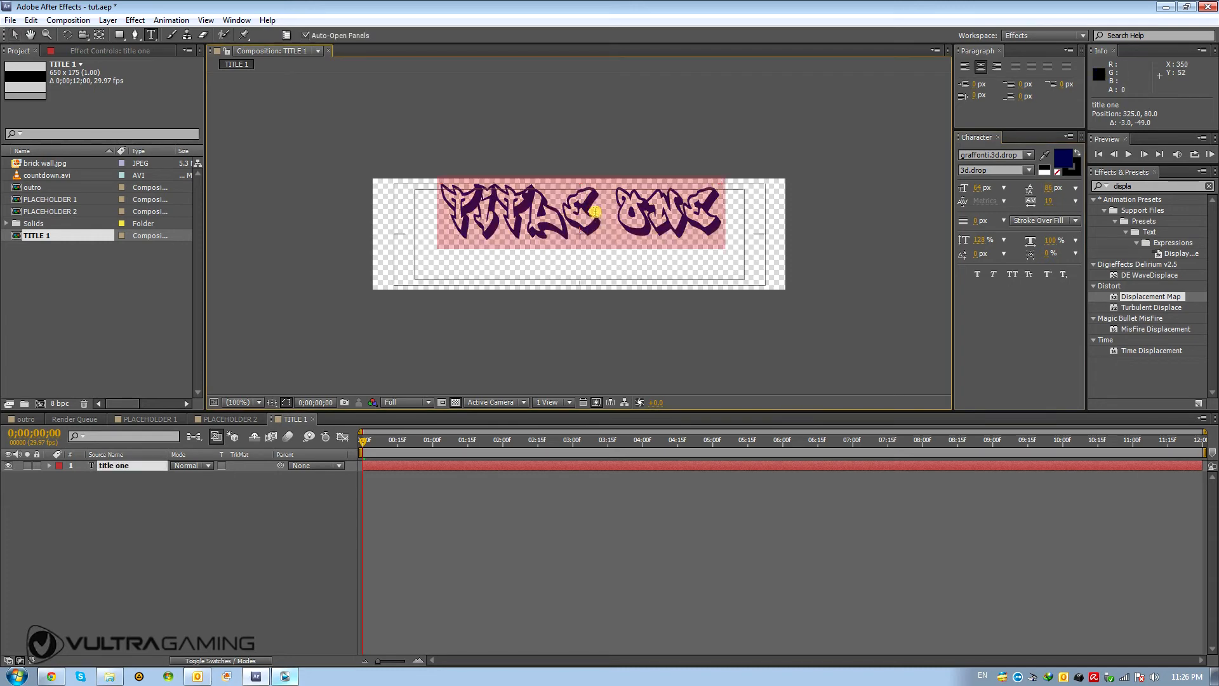
left_click(591, 249)
key("Delete")
key("Return")
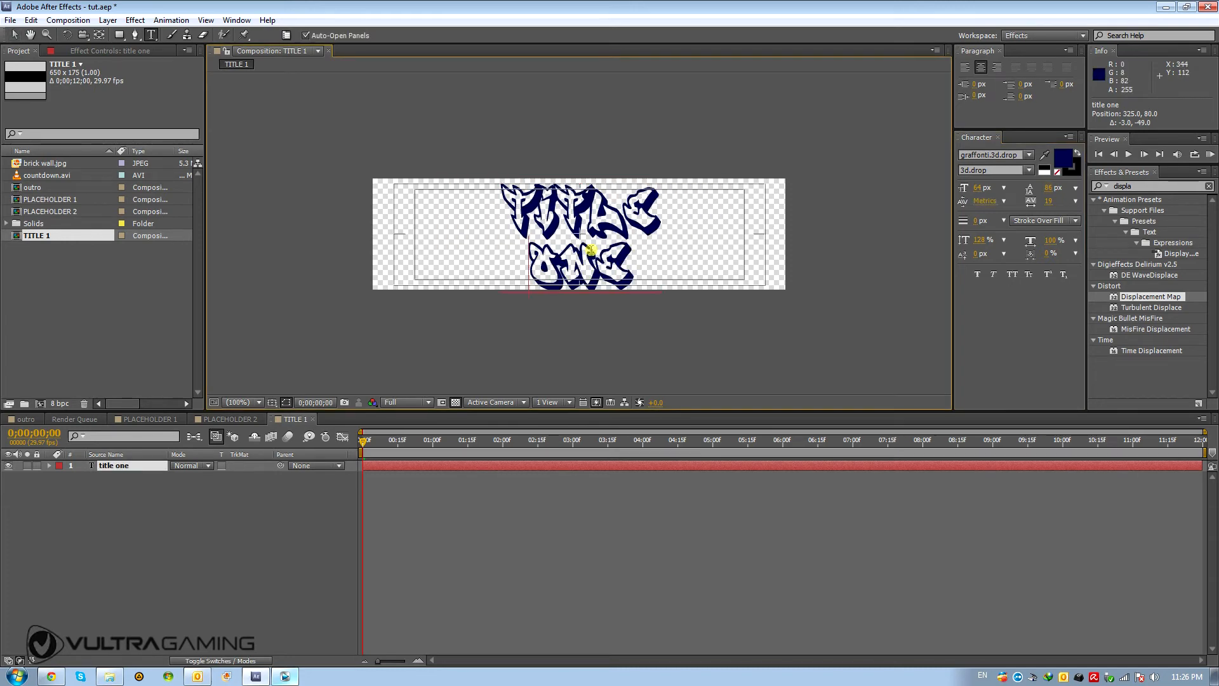
left_click(14, 34)
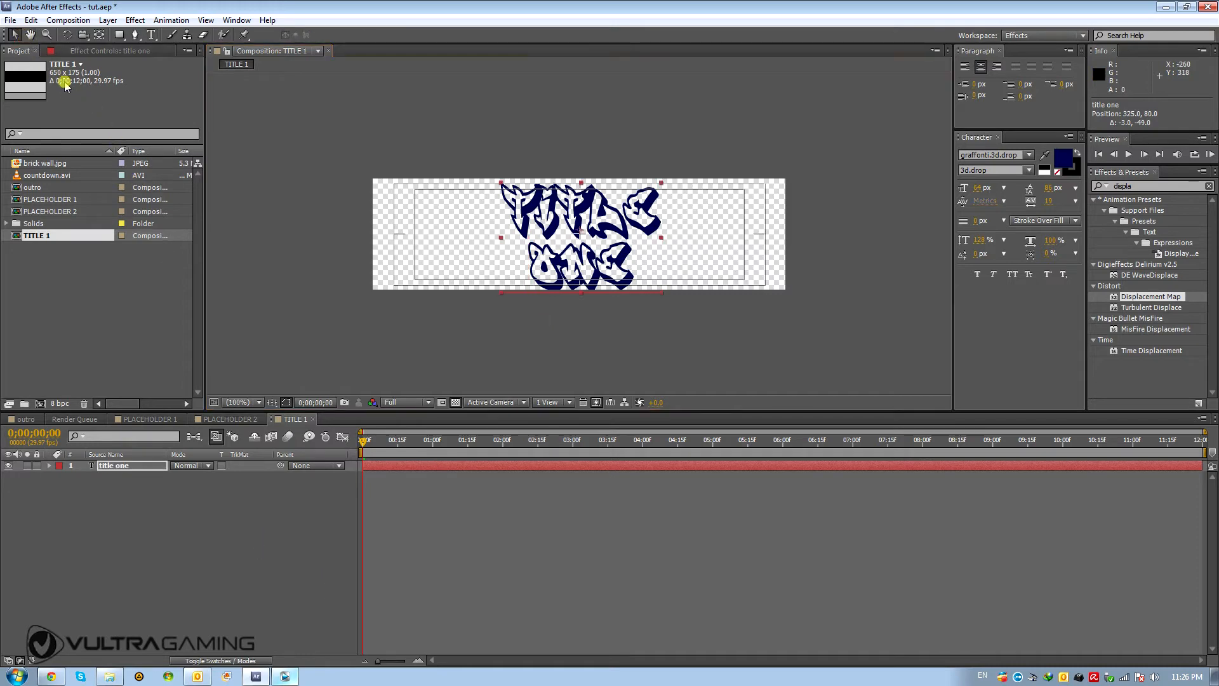
left_click_drag(592, 249, 591, 246)
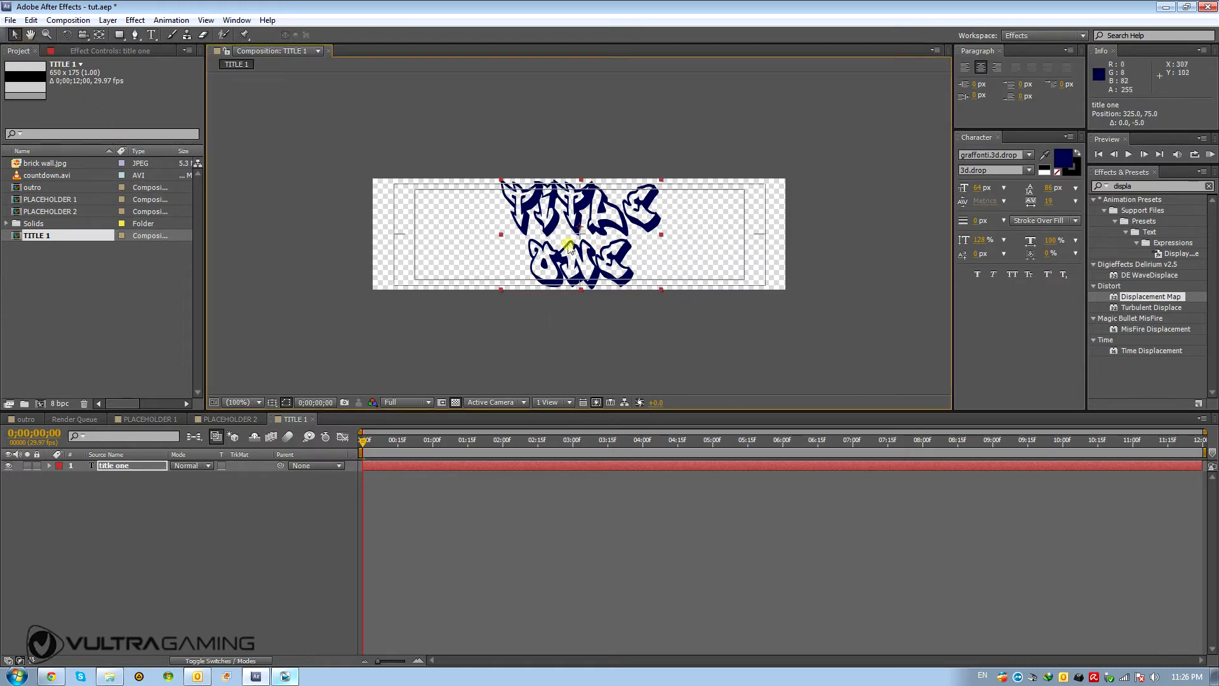
- Add TITLE 1 to the outro above the PLACEHOLDER 2 layer and place it under the first countdown at position 636.9, 975.9
left_click(19, 420)
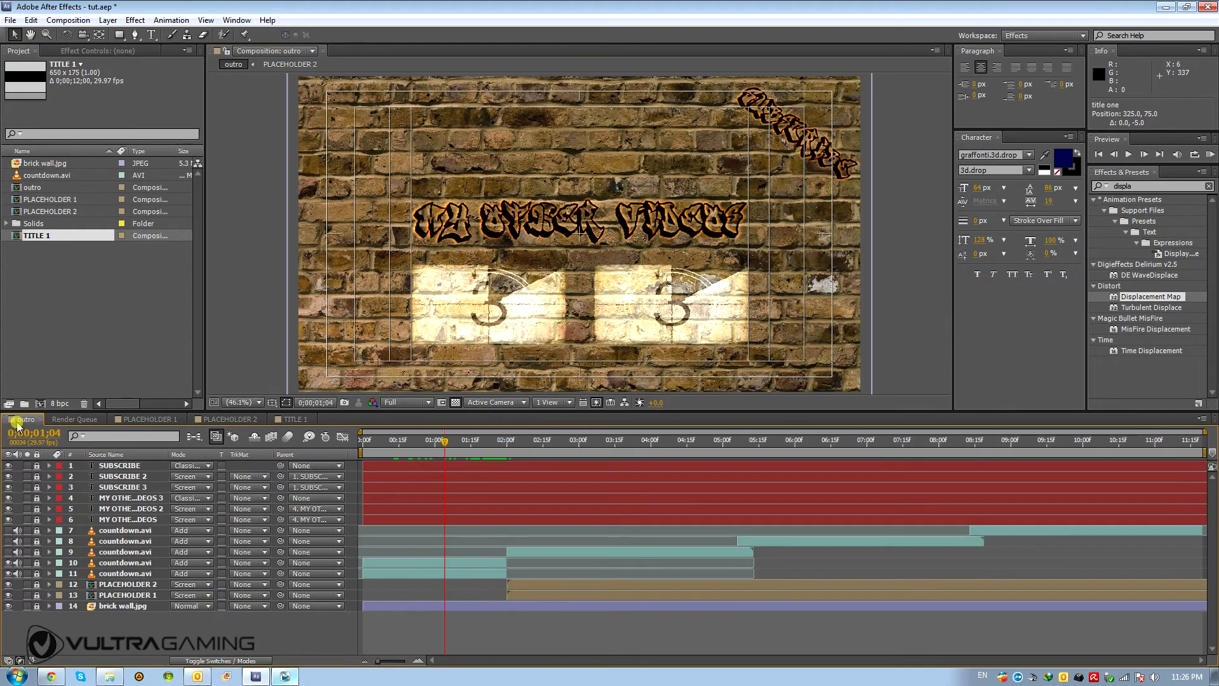
left_click(30, 238)
left_click_drag(30, 239, 143, 579)
left_click_drag(586, 247, 502, 376)
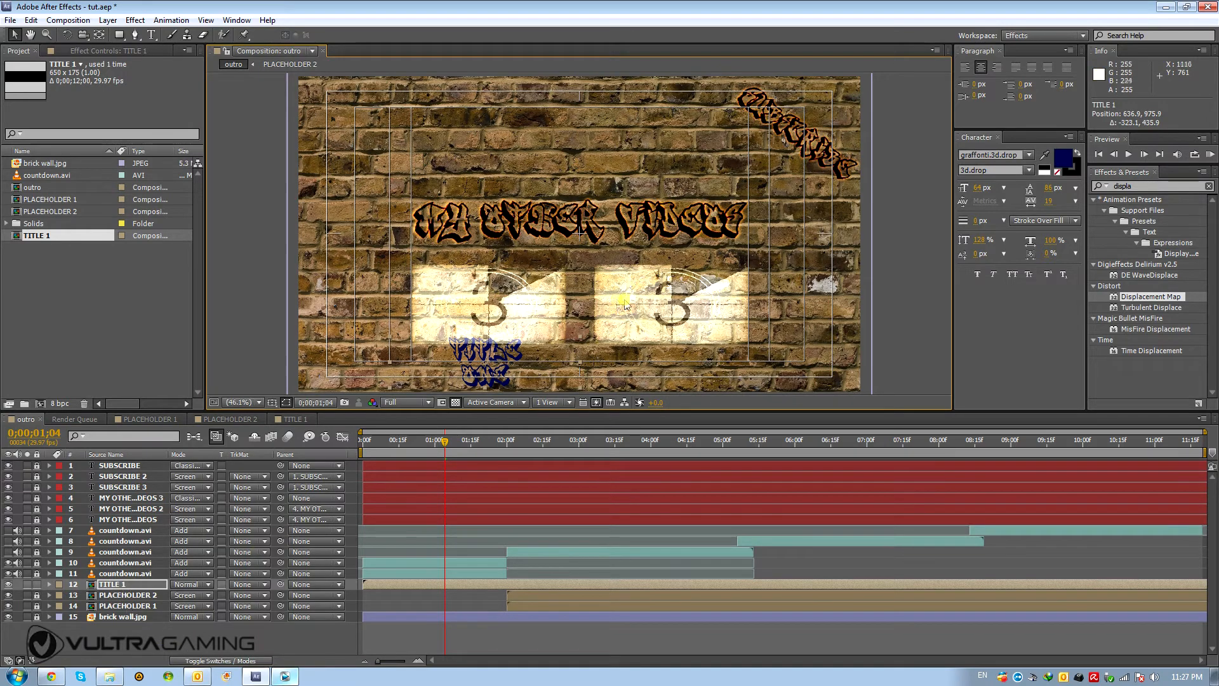
- Unlock the PLACEHOLDER 1 and PLACEHOLDER 2 layers and the two countdown layers that start at the beginning of the outro
left_click(138, 607)
left_click(37, 606)
left_click(120, 605)
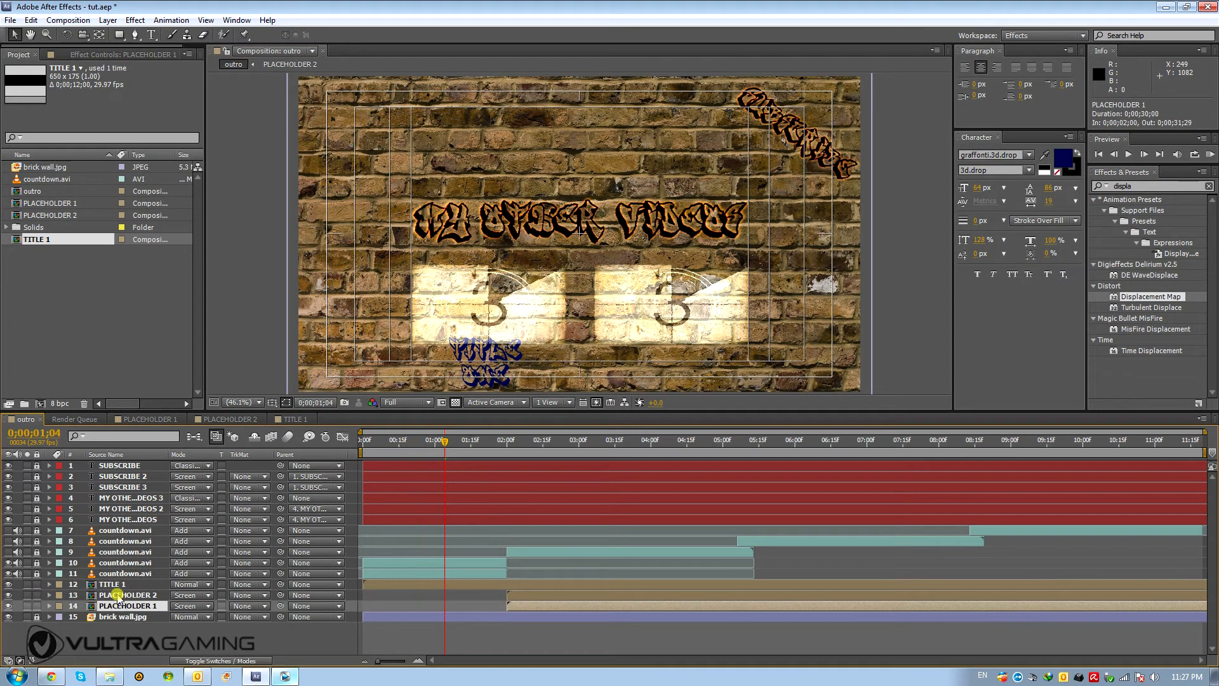
left_click(118, 596, "ctrl")
left_click(130, 573, "ctrl")
left_click_drag(38, 574, 36, 551)
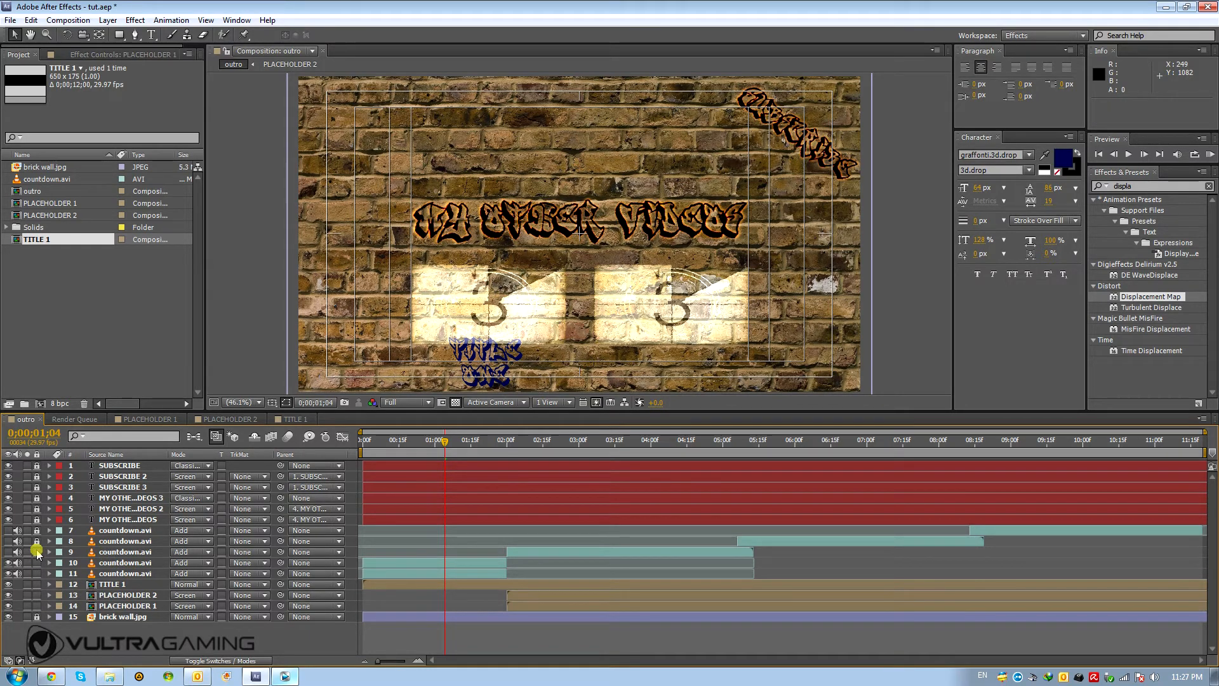
- Move the two opening countdown layers and both placeholder layers together 20 px upward
left_click(120, 564)
left_click(121, 573, "ctrl")
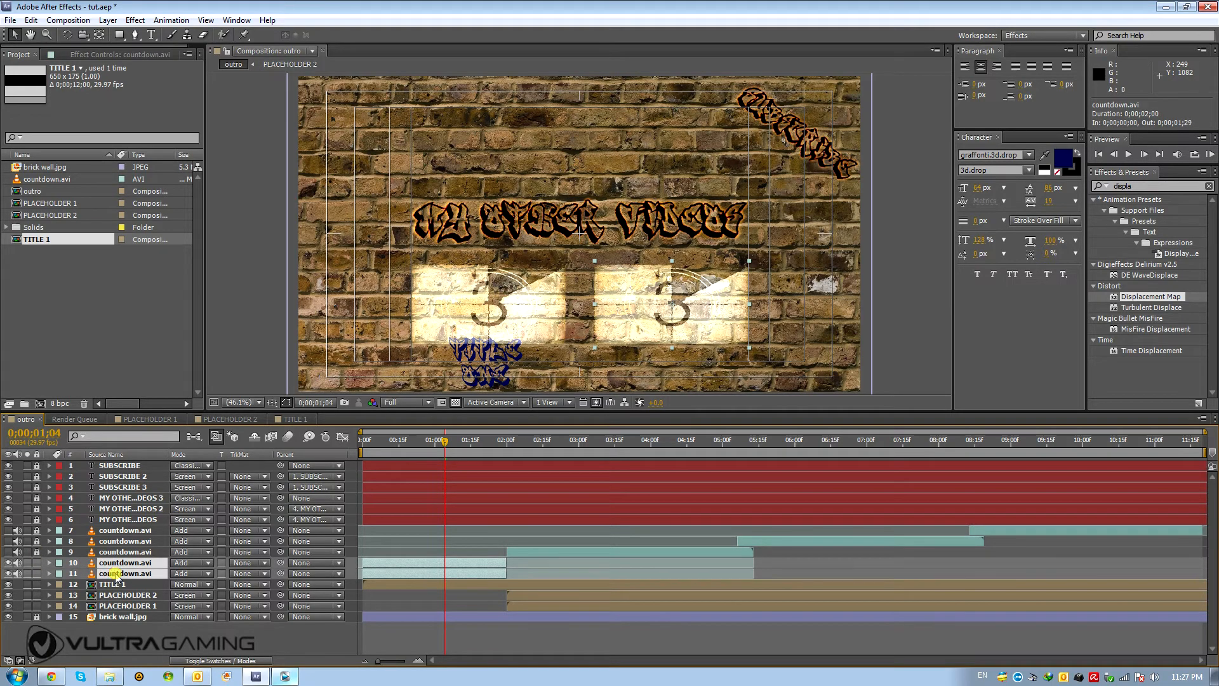
left_click(123, 595, "ctrl")
left_click(128, 604, "ctrl")
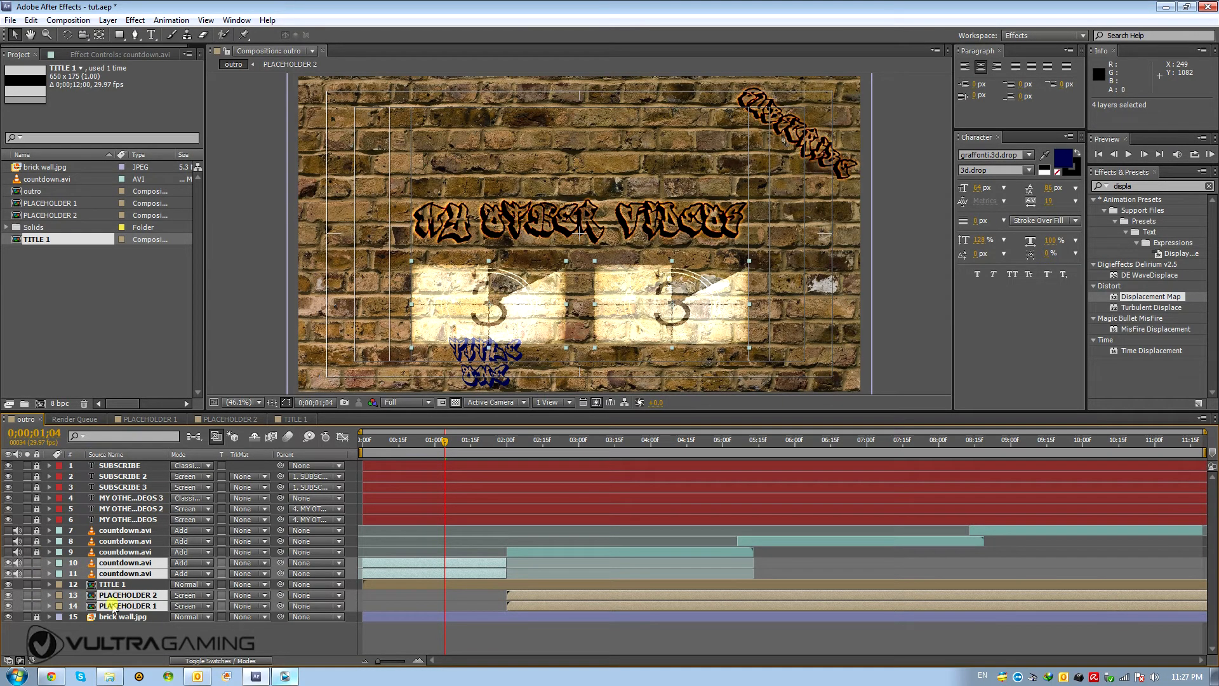
key("shift+Up")
key("shift+Up")
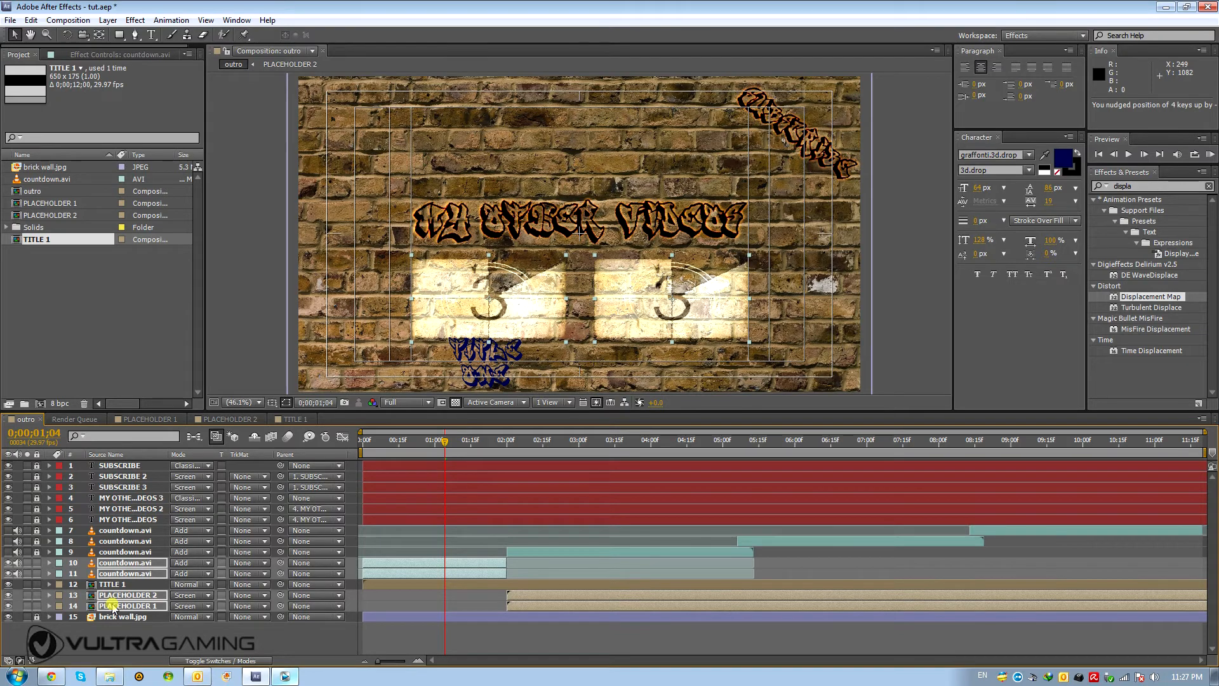
- Move the two opening countdown layers and both placeholder layers another 20 px upward, and lock all four again
key("shift+Up")
key("shift+Up")
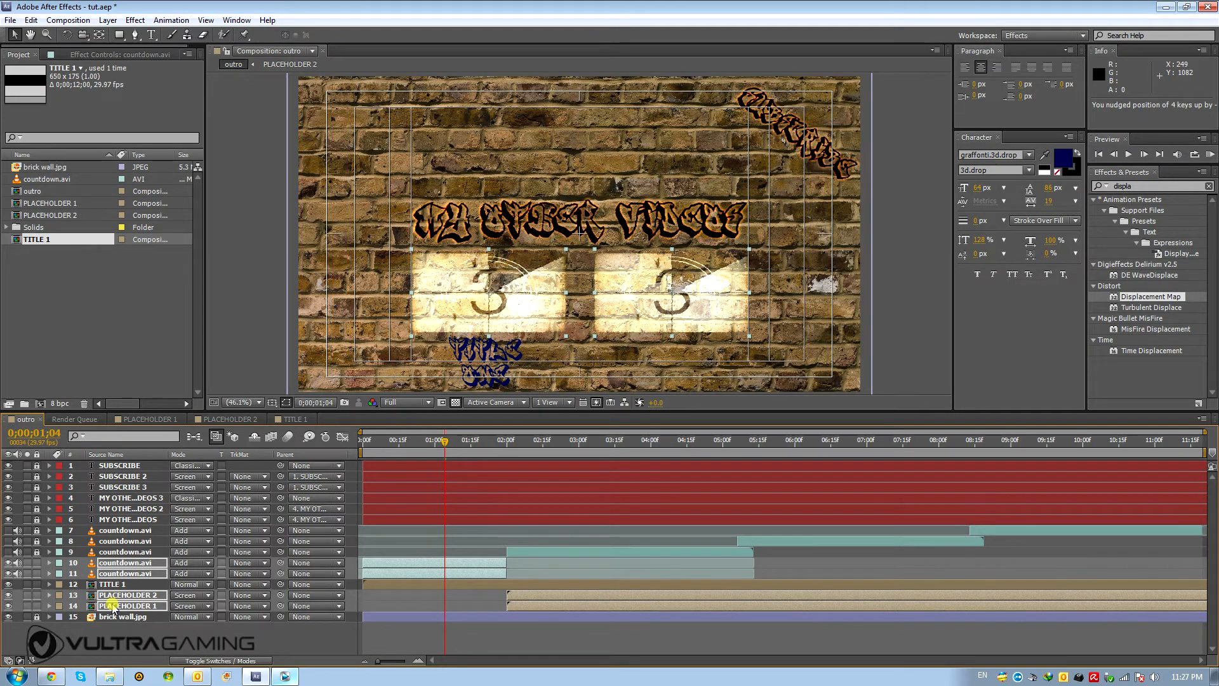
left_click(34, 564)
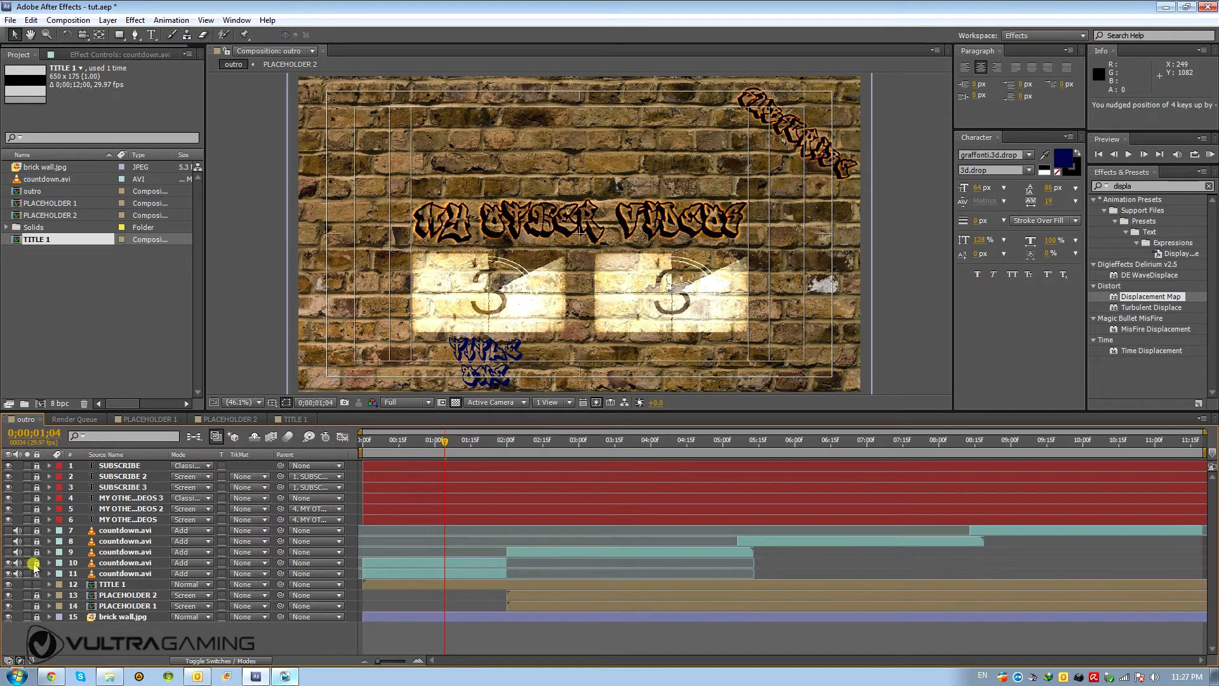
- Unlock the MY OTHER VIDEOS 3 text layer, move it 10 px upward to position 958.6, 515.7 and lock it again
left_click(37, 519)
left_click(36, 497)
left_click(121, 498)
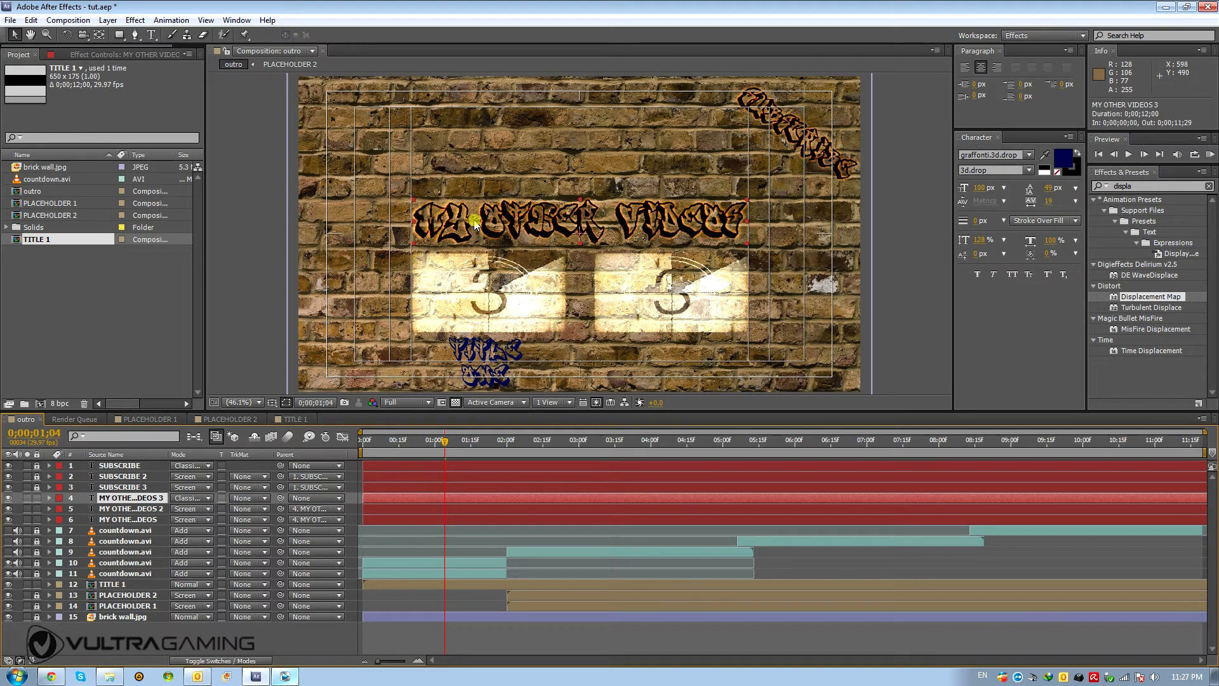
key("shift+Up")
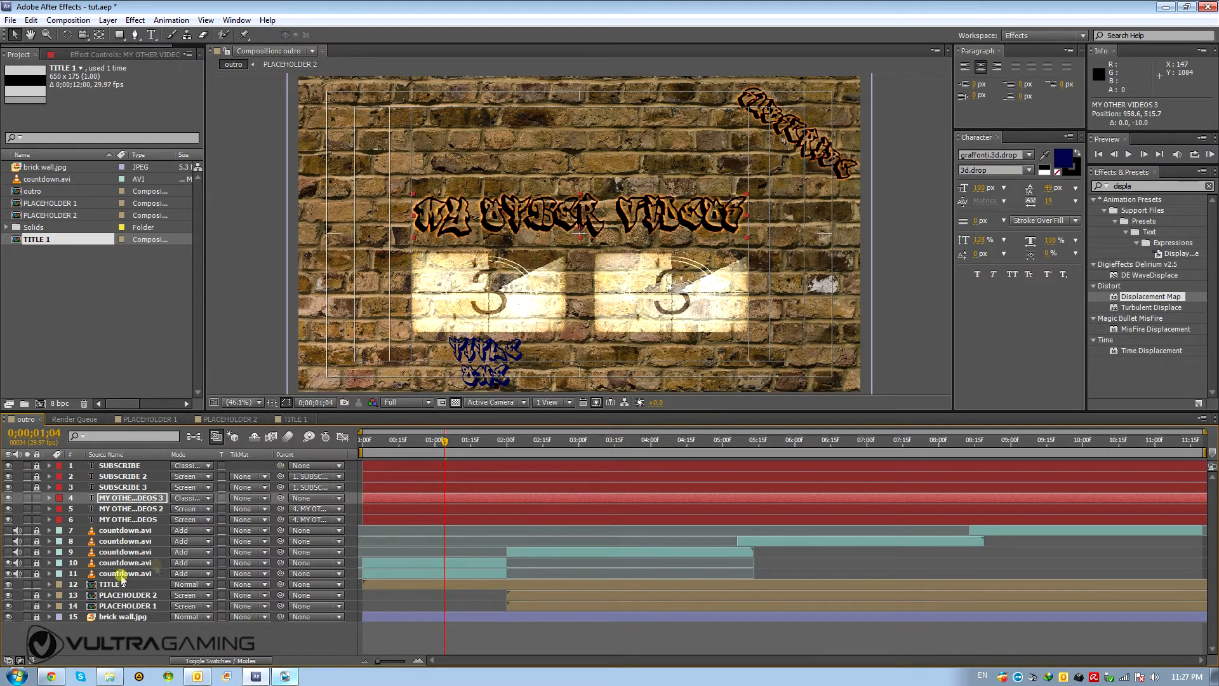
left_click(37, 498)
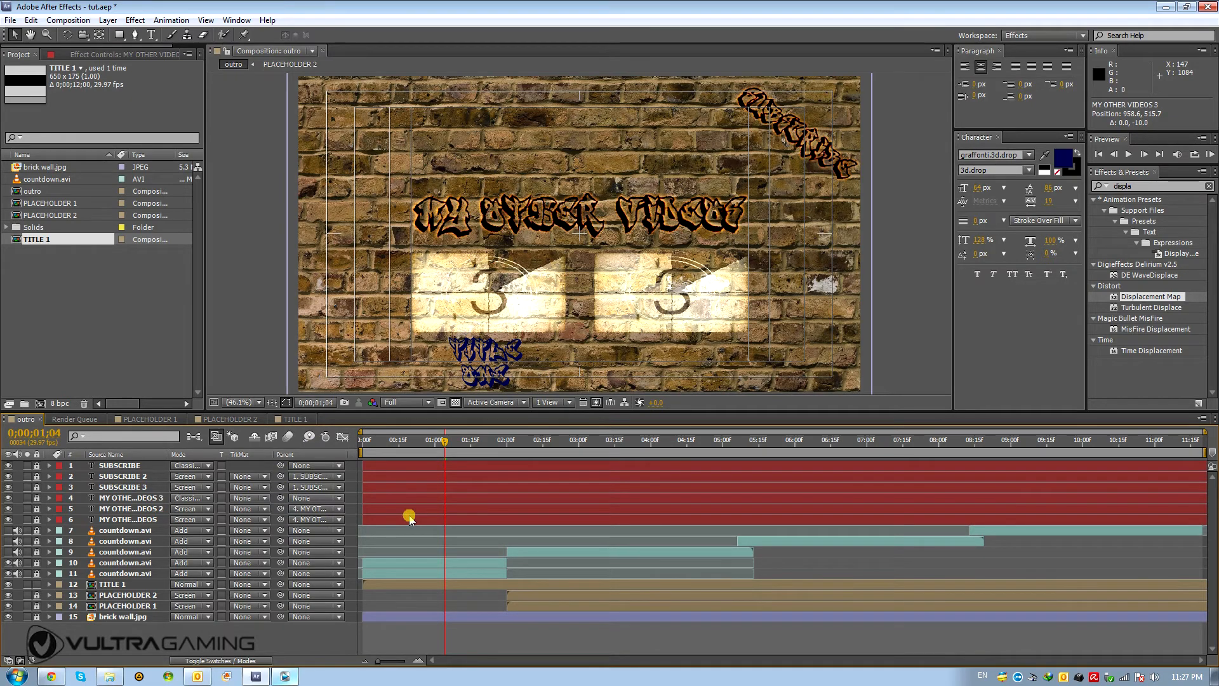
- Set the TITLE 1 layer's blending mode to Classic Color Burn
left_click(108, 585)
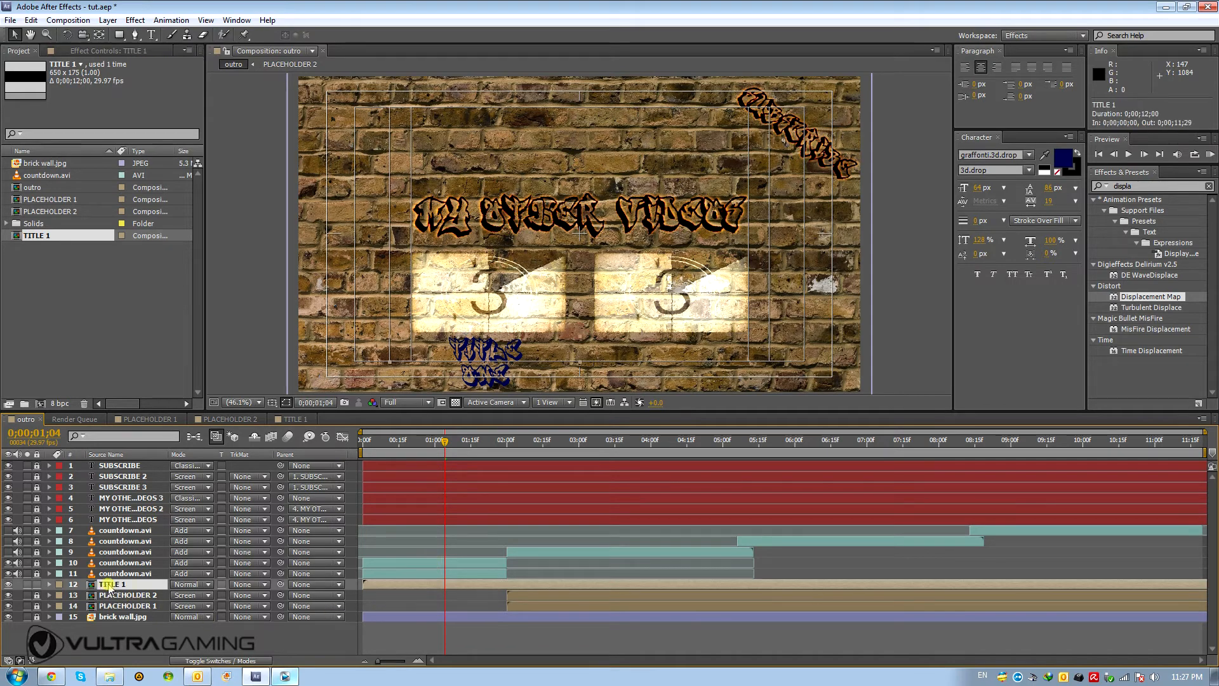
left_click(190, 585)
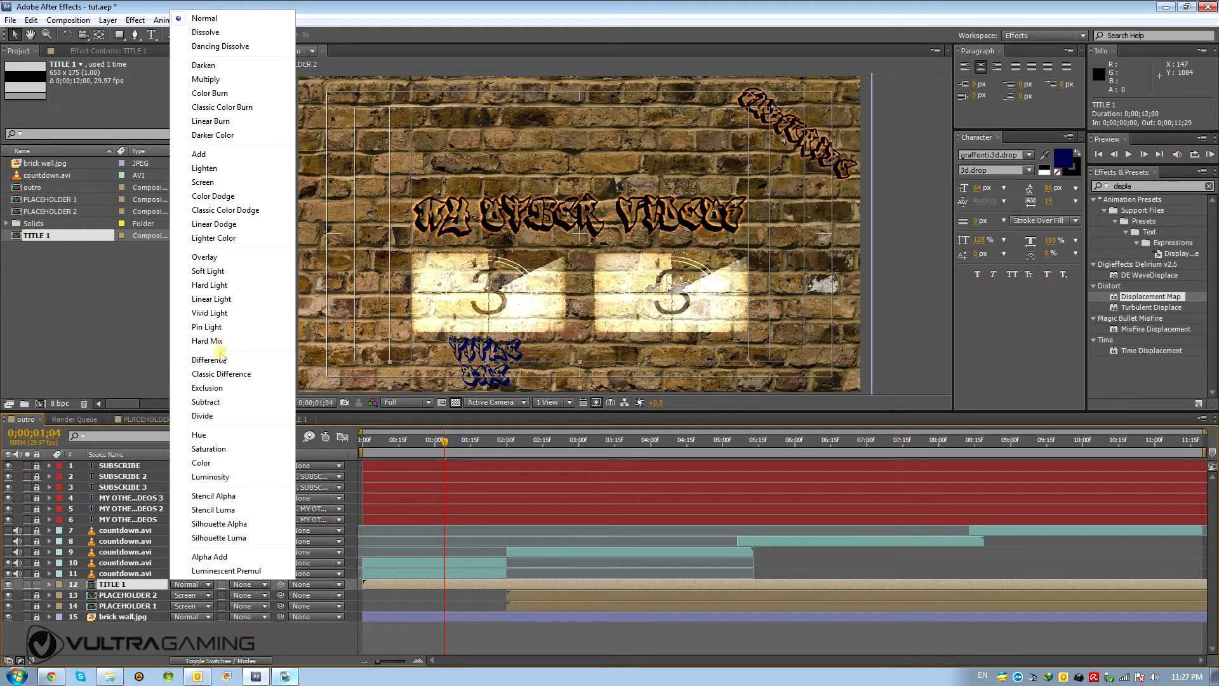
left_click(237, 108)
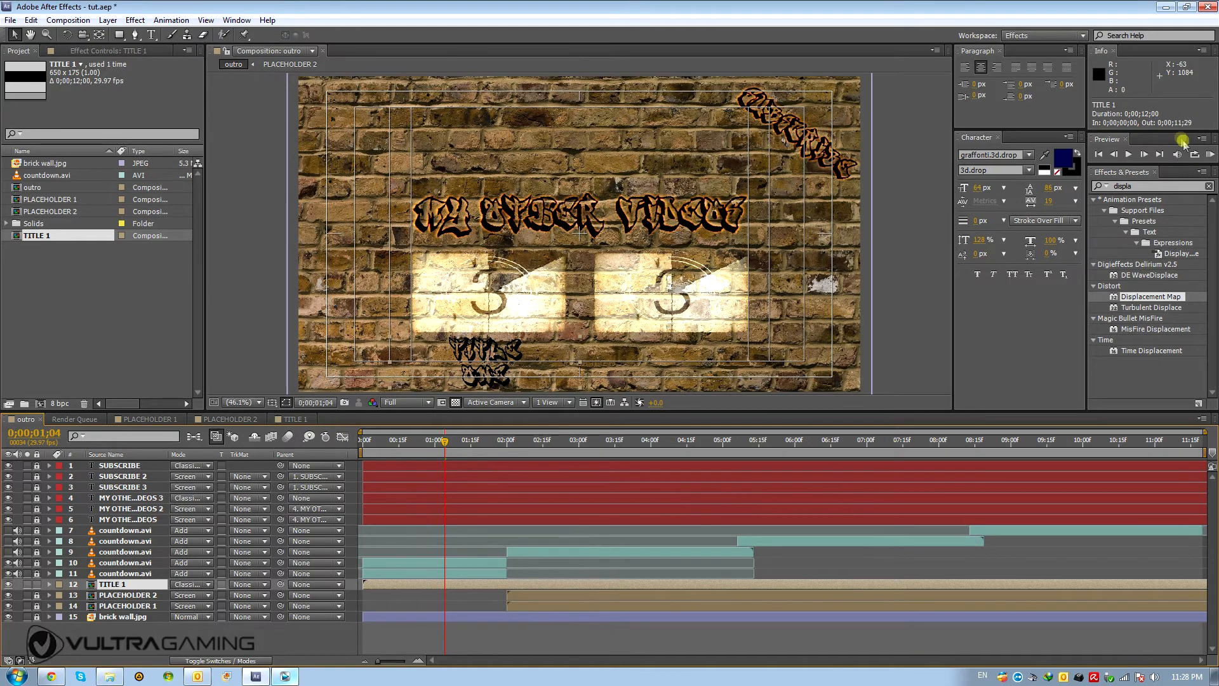
- Apply the Displacement Map, Fast Blur and Fill effects to the TITLE 1 layer
left_click_drag(1151, 296, 124, 584)
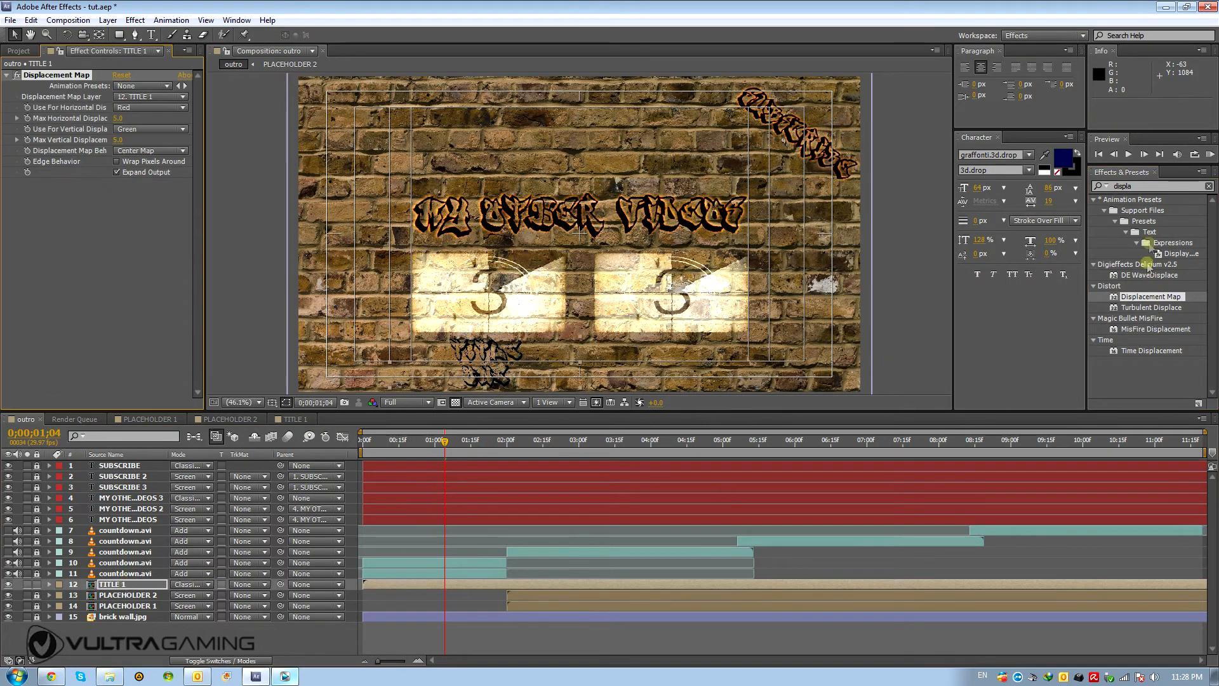
left_click(1140, 185)
type("fast")
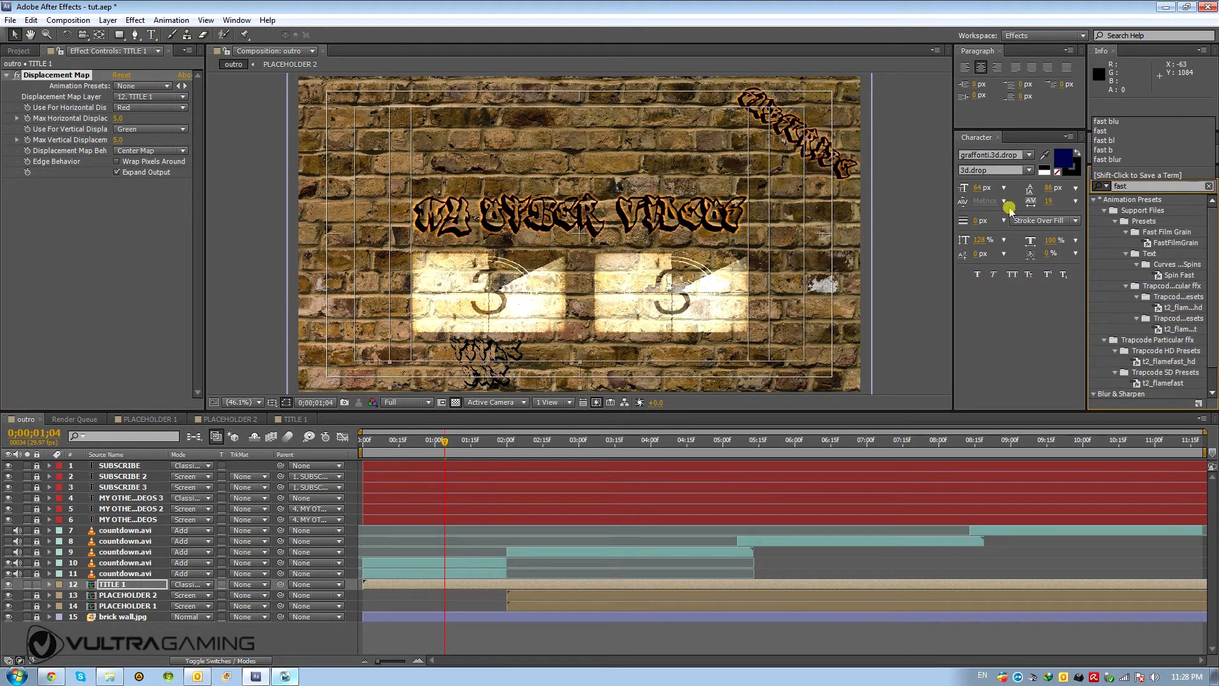
type(" bl")
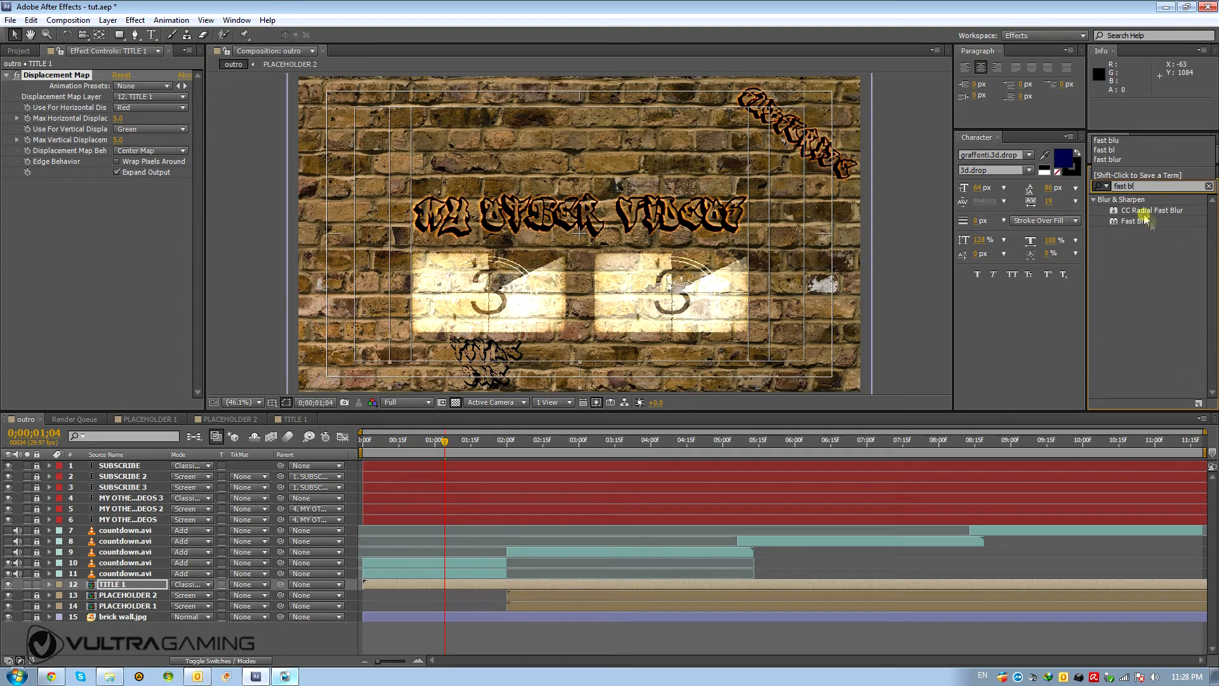
left_click_drag(1143, 220, 111, 585)
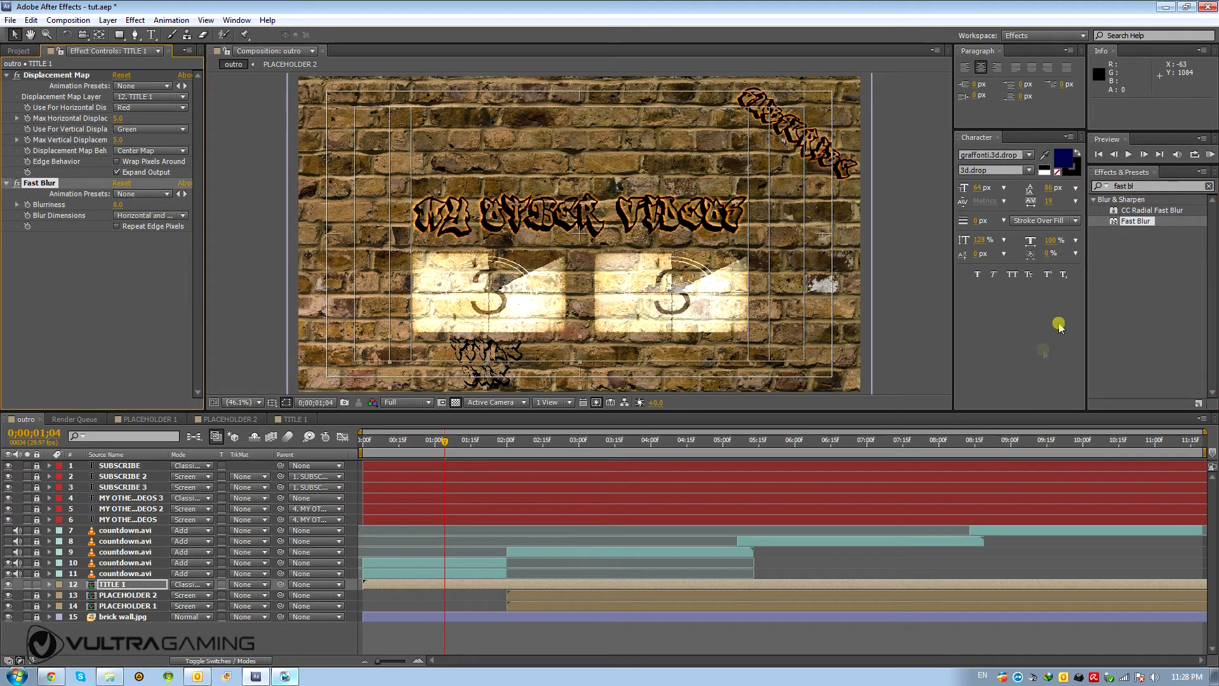
left_click(1131, 185)
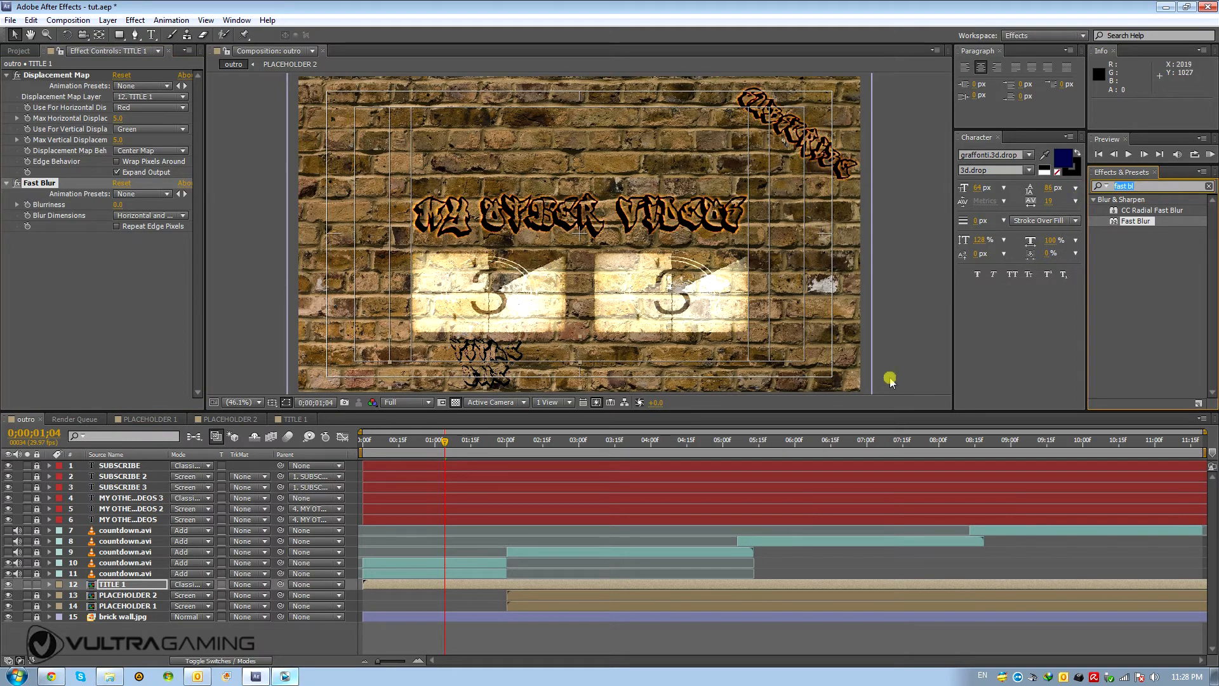
type("fill")
left_click_drag(1126, 307, 111, 586)
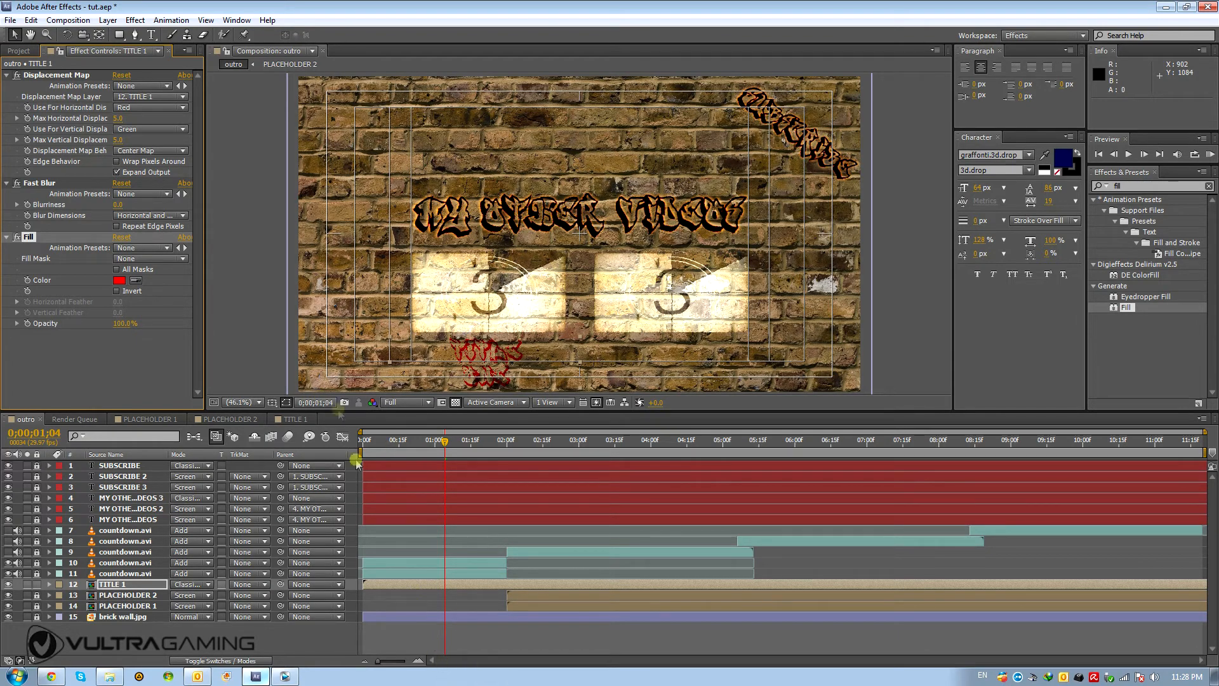
- Configure TITLE 1's displacement map with 2 horizontal and vertical displacement, brick wall.jpg as map layer and Red for vertical displacement
left_click(119, 119)
type("2")
key("Tab")
type("2")
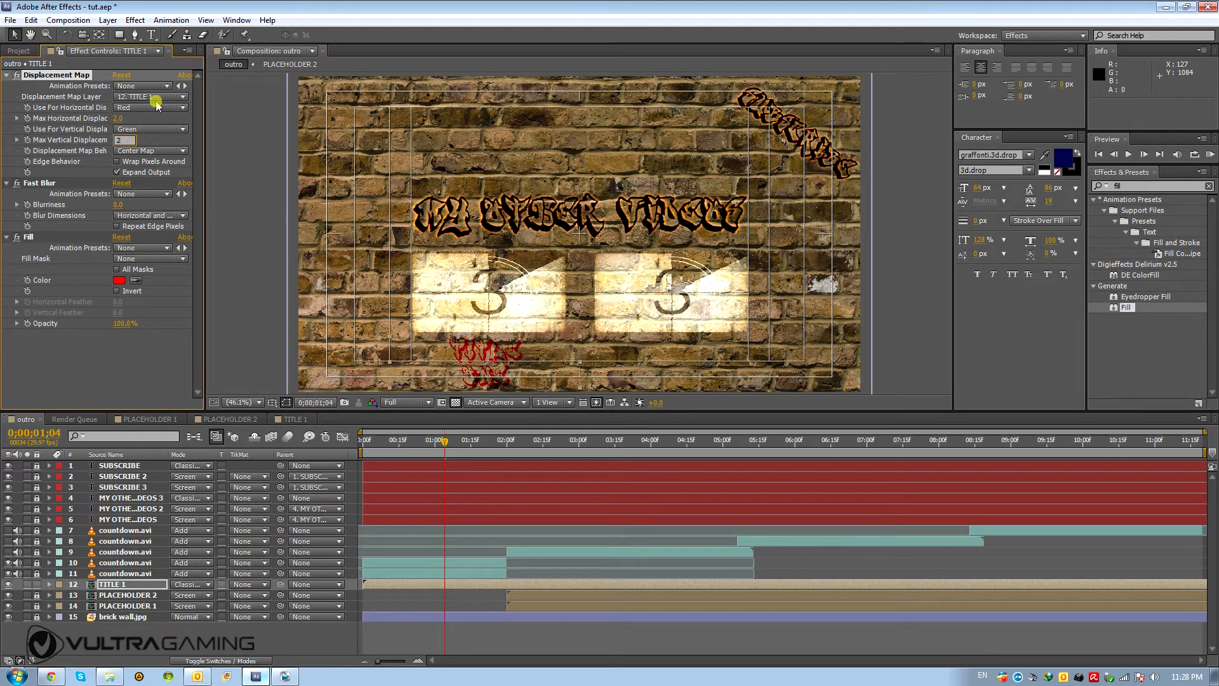
left_click(155, 102)
left_click(164, 324)
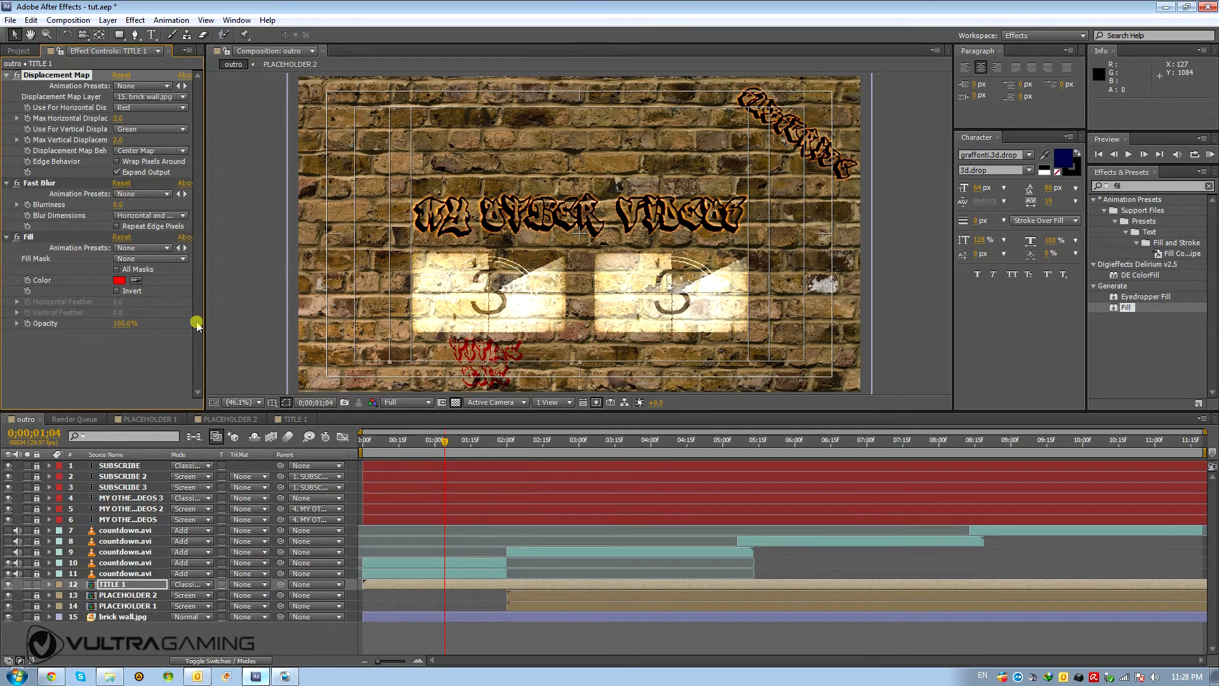
left_click(141, 130)
left_click(141, 139)
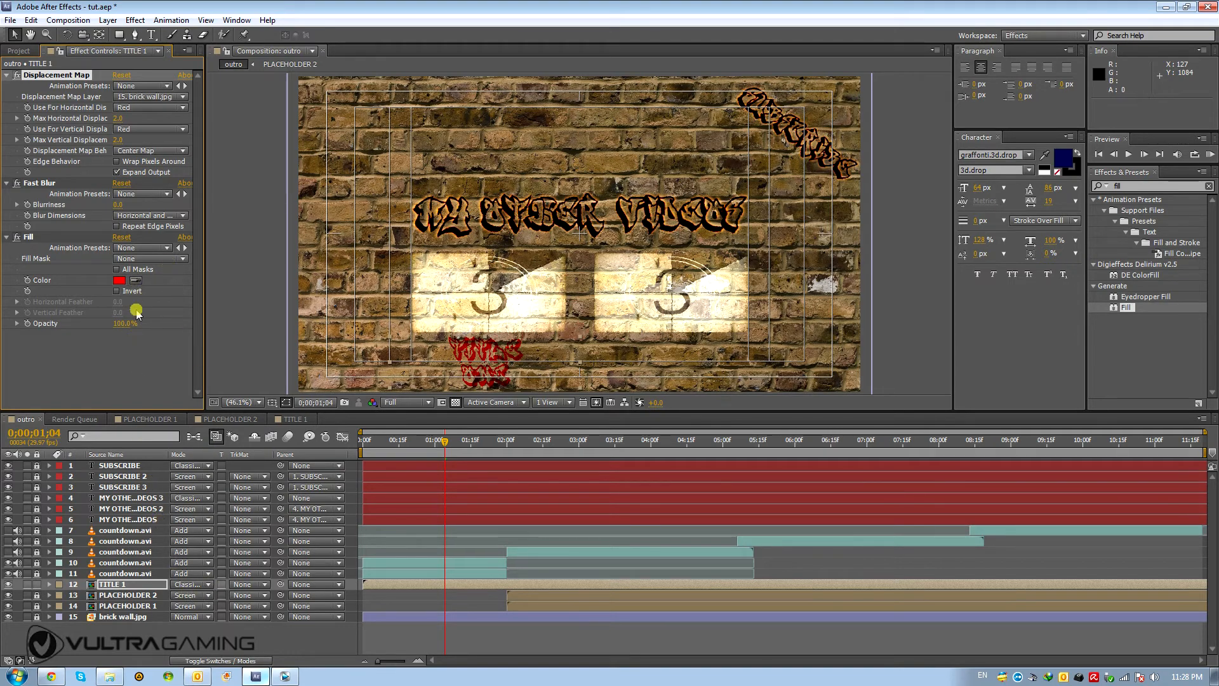
- Set TITLE 1's Fast Blur blurriness to 2 and its Fill color to dark blue 000B4D
left_click(118, 204)
left_click(120, 280)
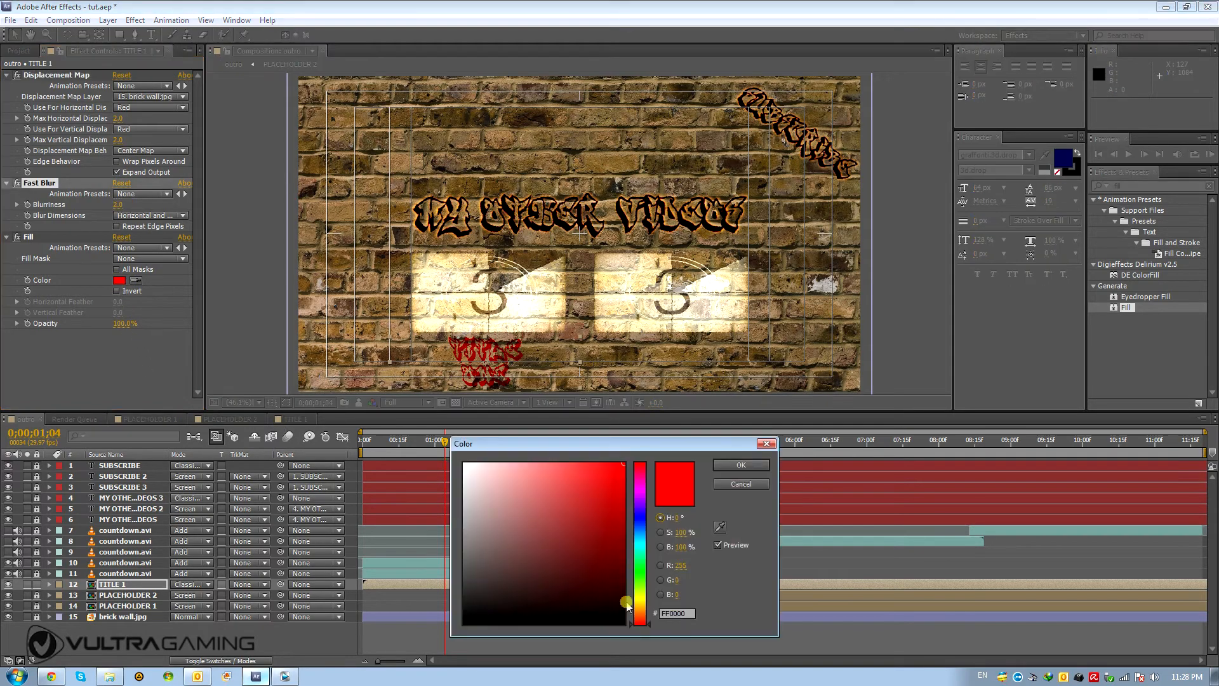
left_click(641, 527)
left_click_drag(610, 552, 661, 570)
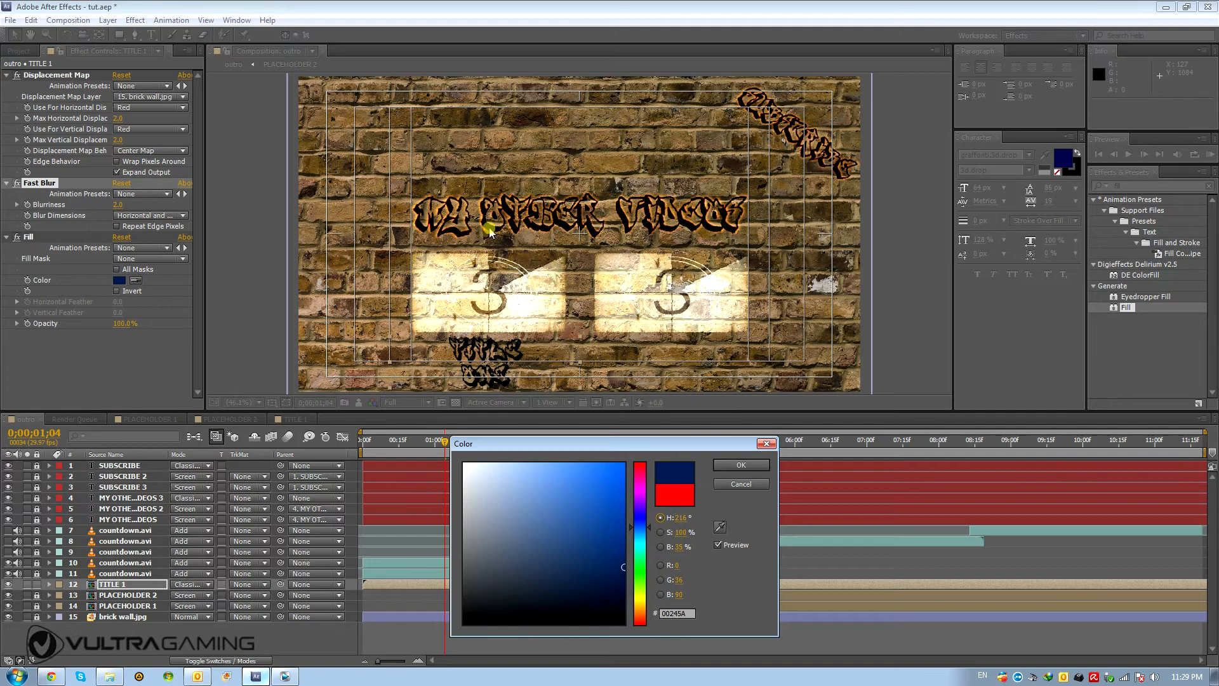
left_click(720, 526)
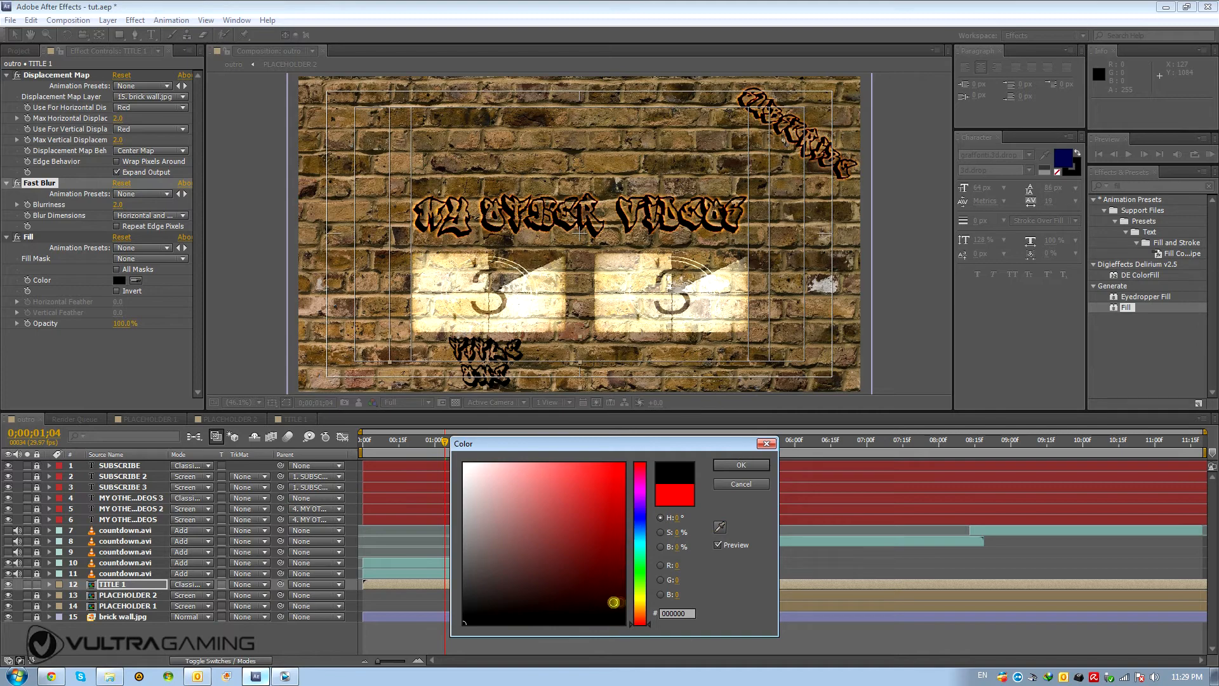
left_click(643, 520)
left_click_drag(629, 567, 648, 575)
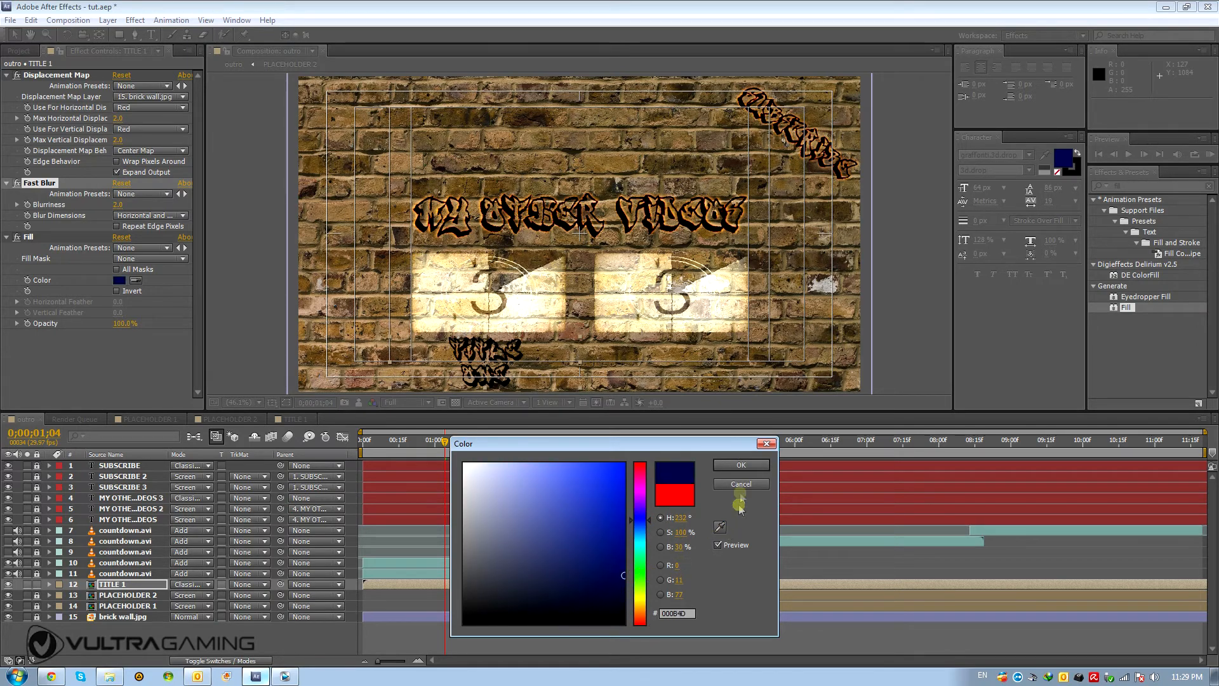
left_click(741, 465)
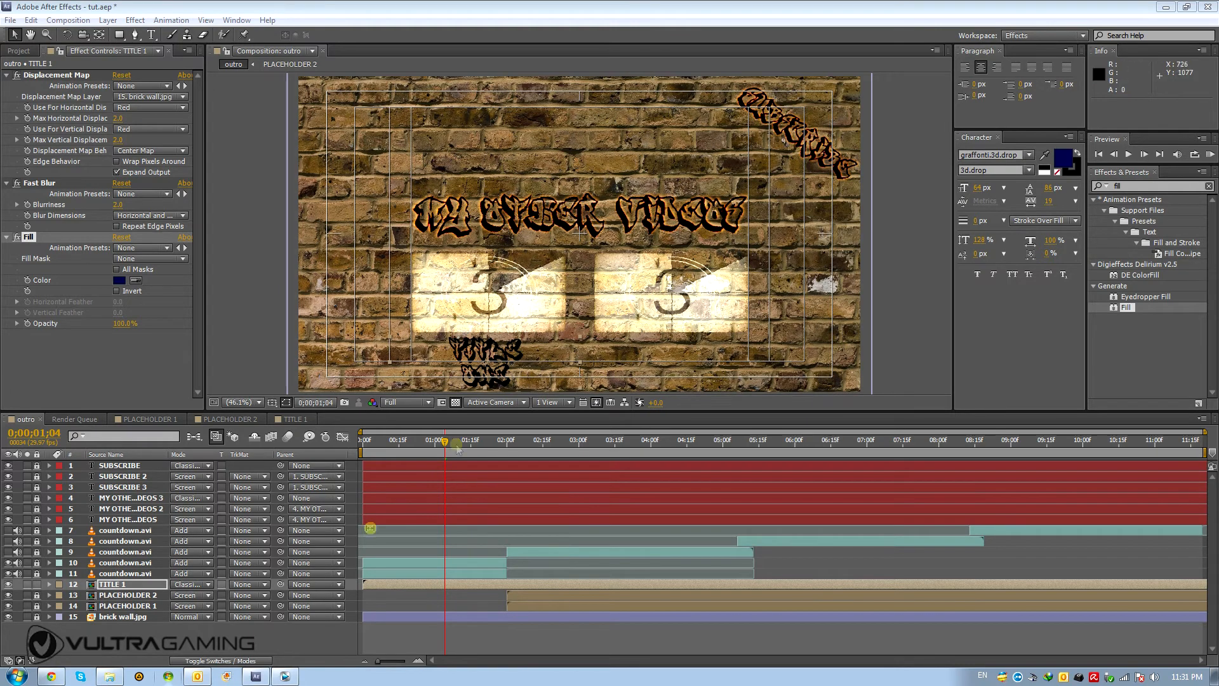
- Duplicate the TITLE 1 layer and set the lower copy's blending mode to Screen
left_click(131, 584)
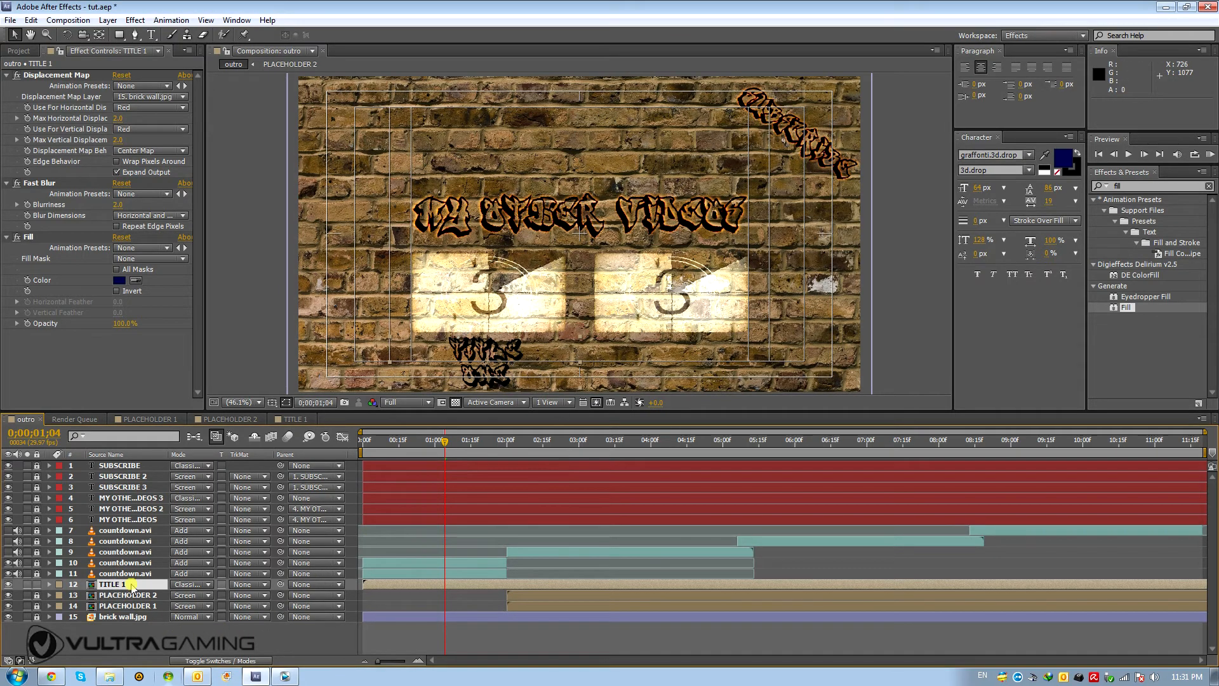
key("ctrl+d")
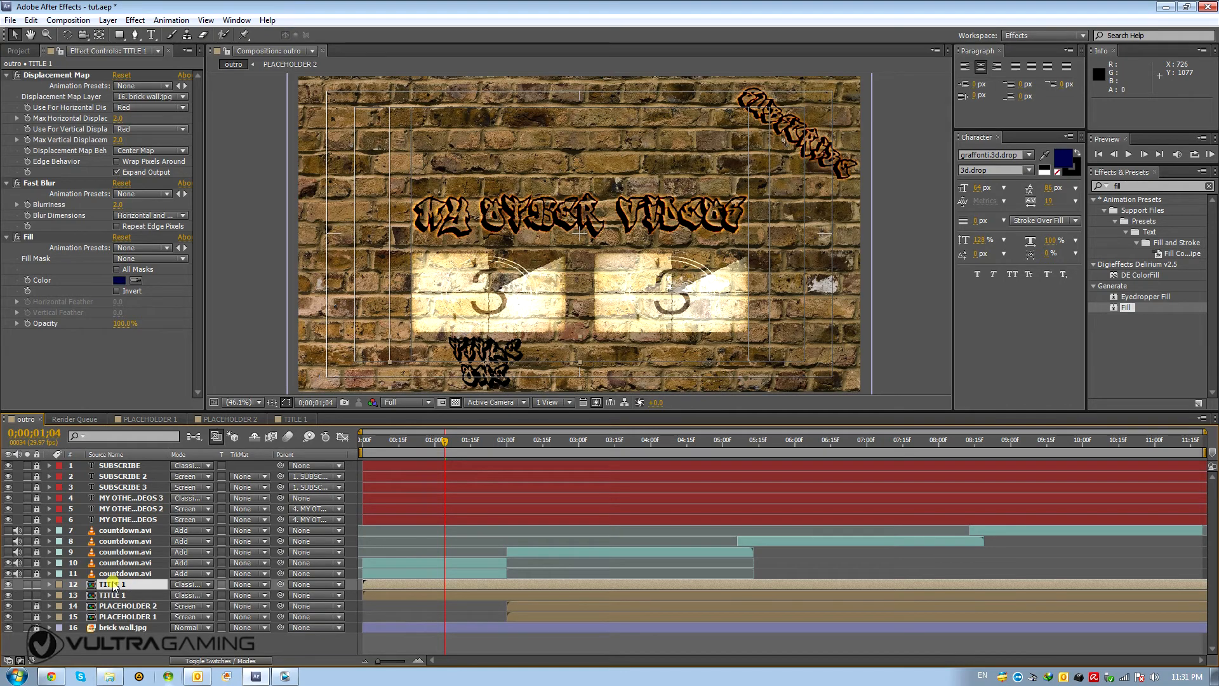
left_click(114, 585)
left_click_drag(112, 583, 117, 597)
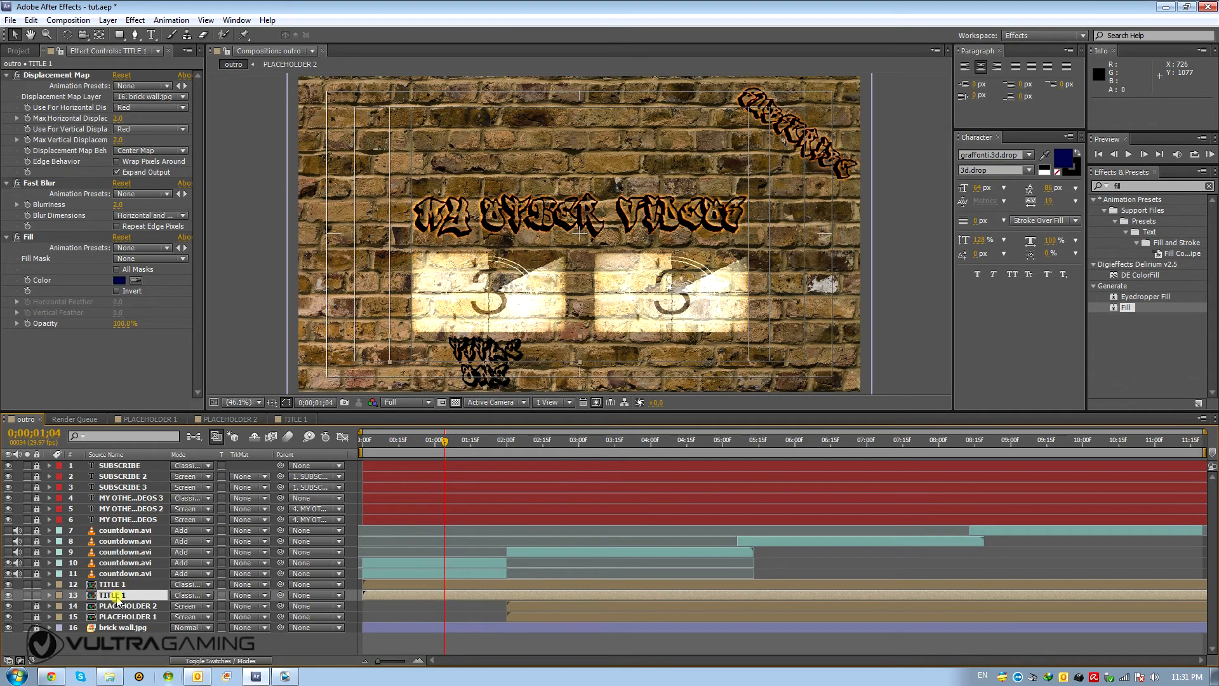
left_click(202, 594)
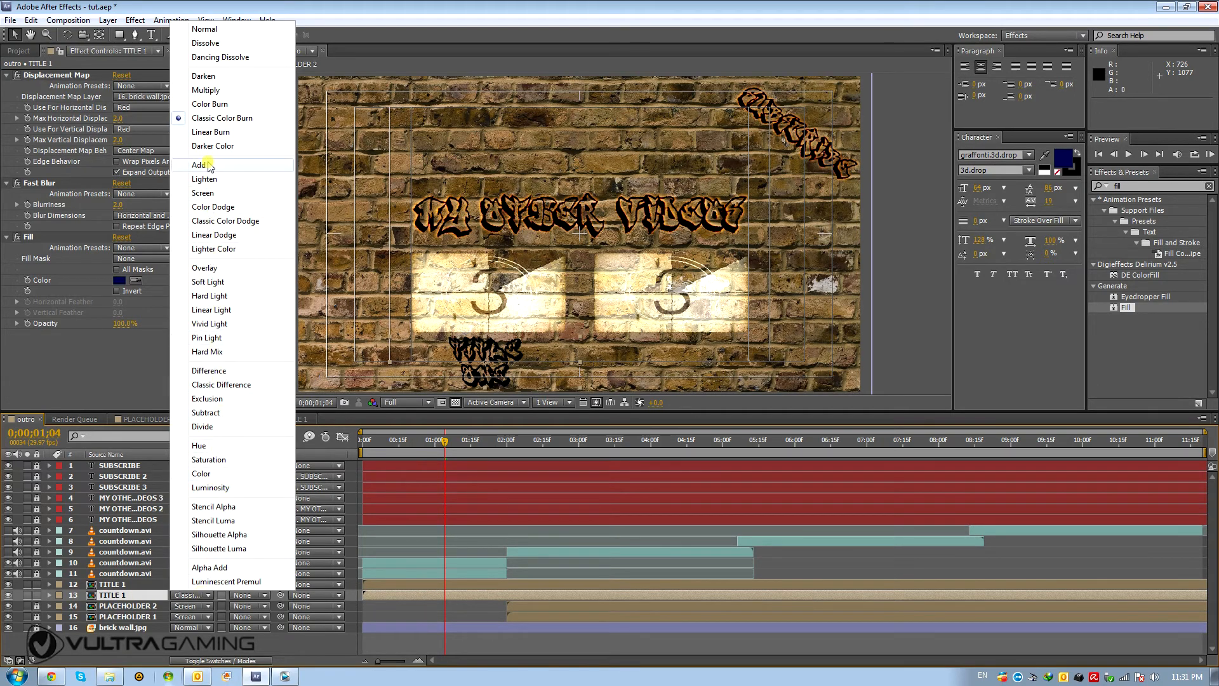
left_click(210, 193)
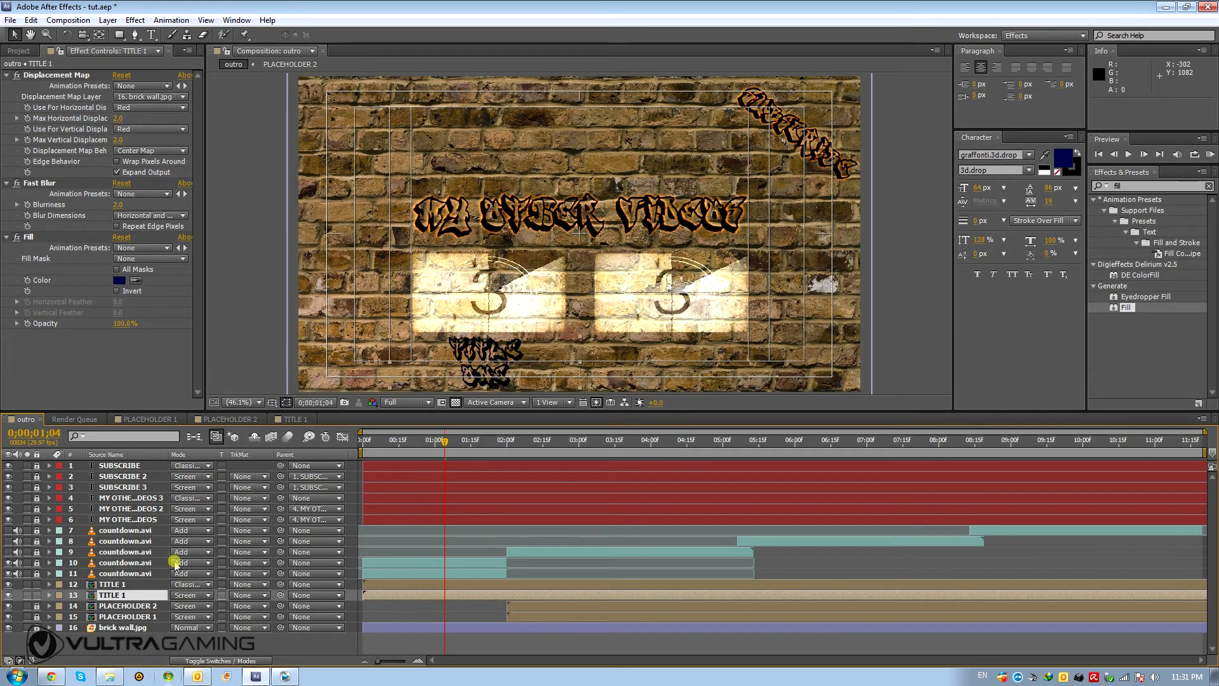
- Change the Fill color of the lower TITLE 1 copy to red B40000
left_click(119, 281)
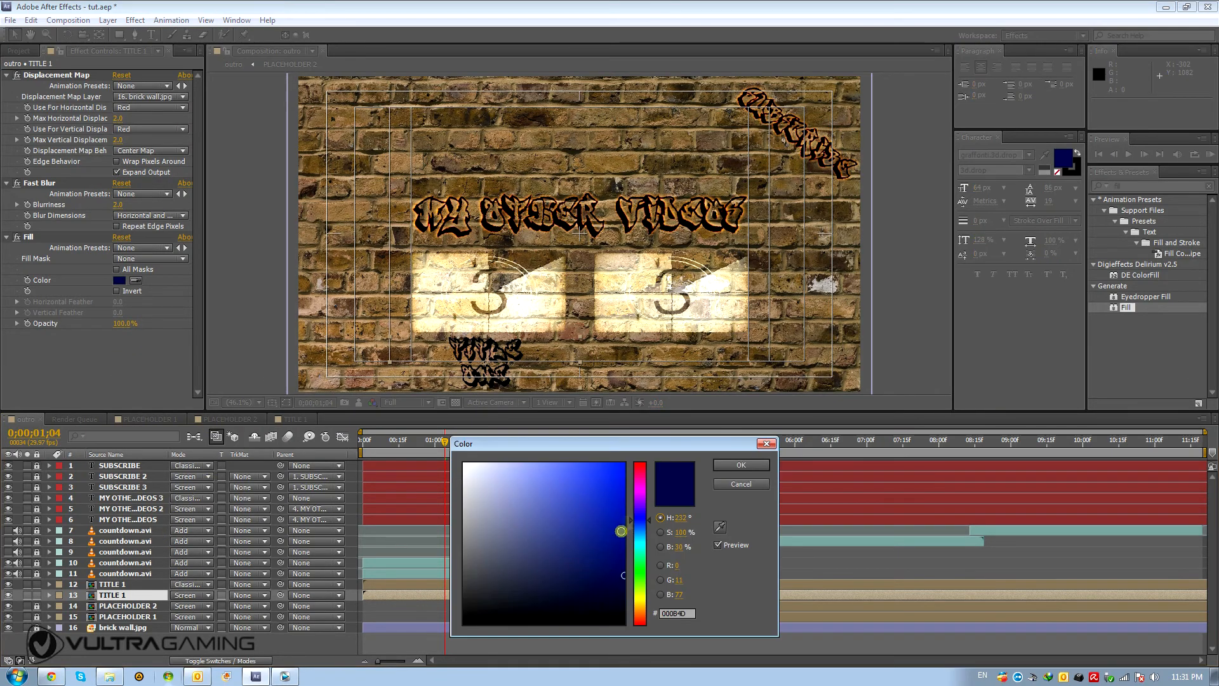
left_click_drag(639, 604, 646, 628)
left_click_drag(616, 545, 665, 512)
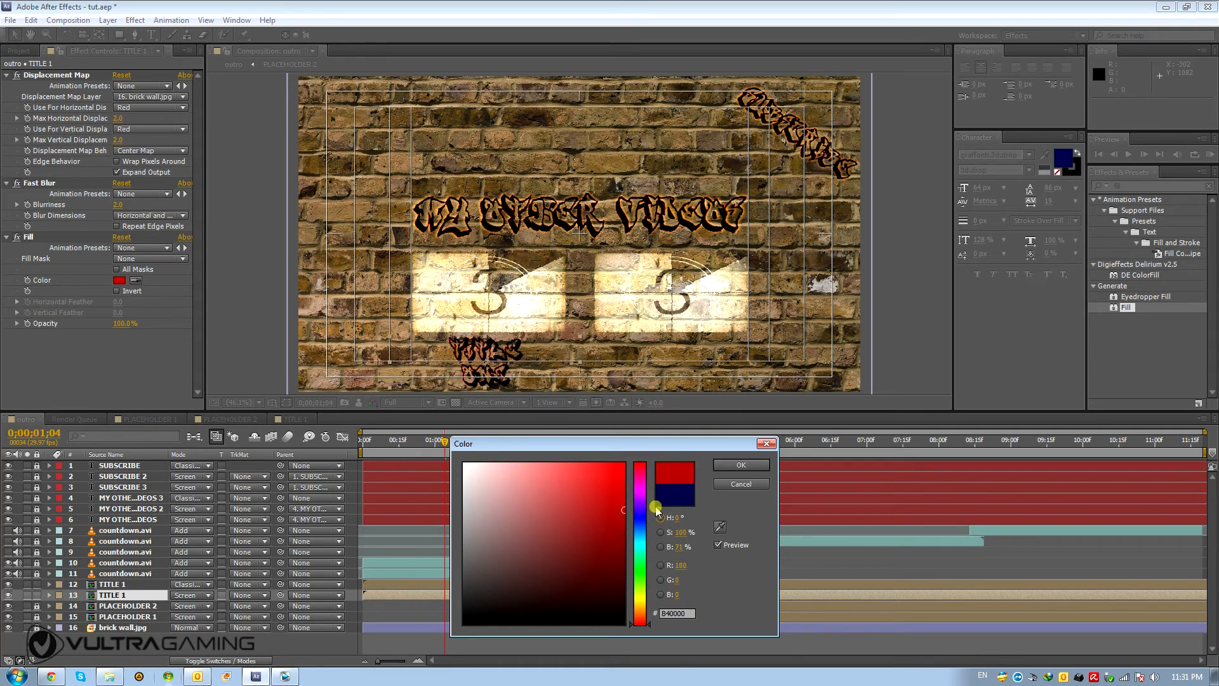
left_click(725, 466)
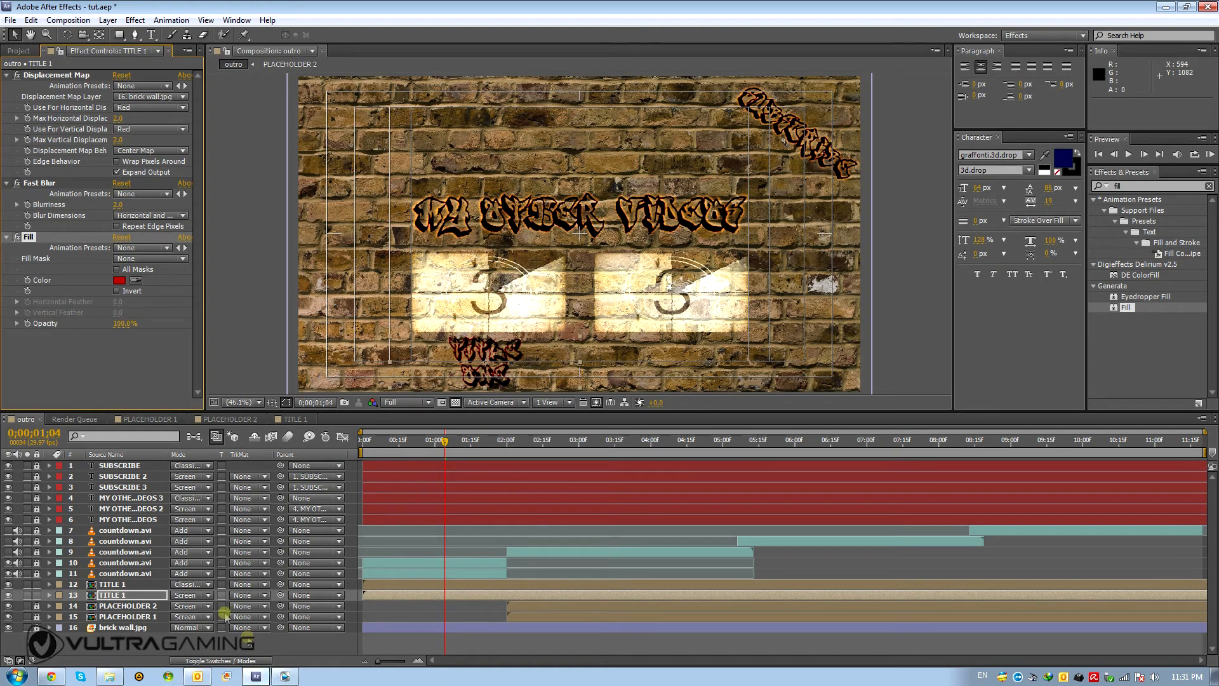
- Scale the lower TITLE 1 copy to 101% horizontally and 105% vertically, and duplicate it
left_click(113, 596)
key("s")
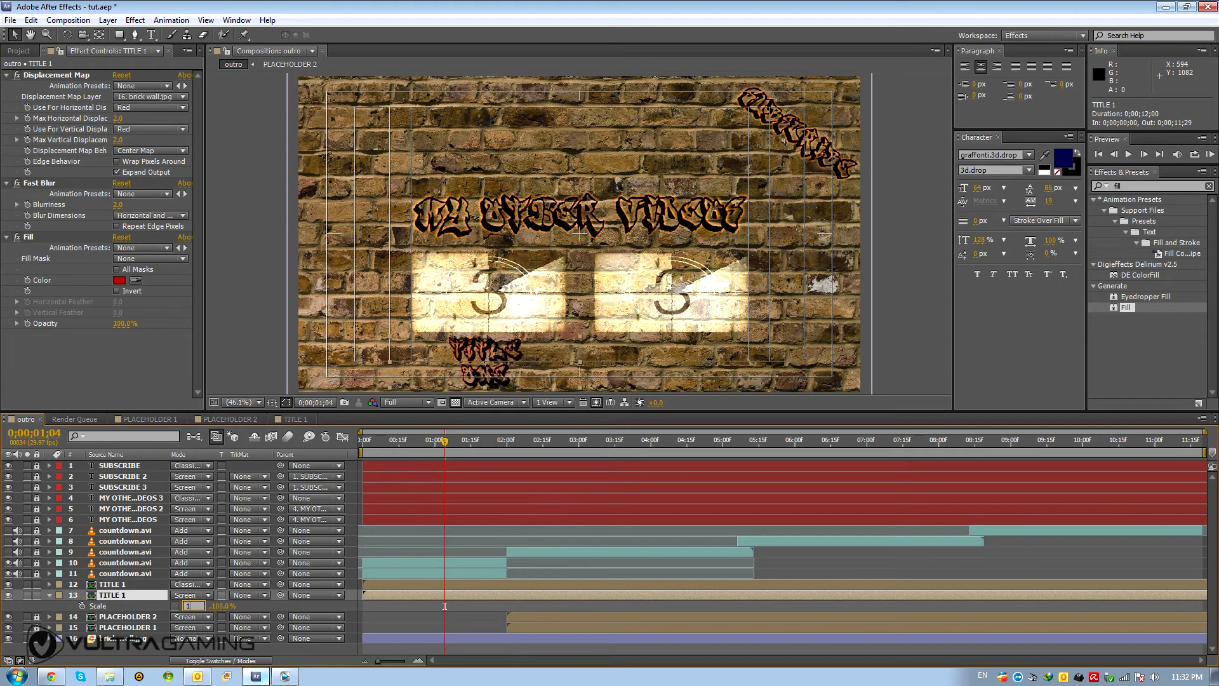
key("Tab")
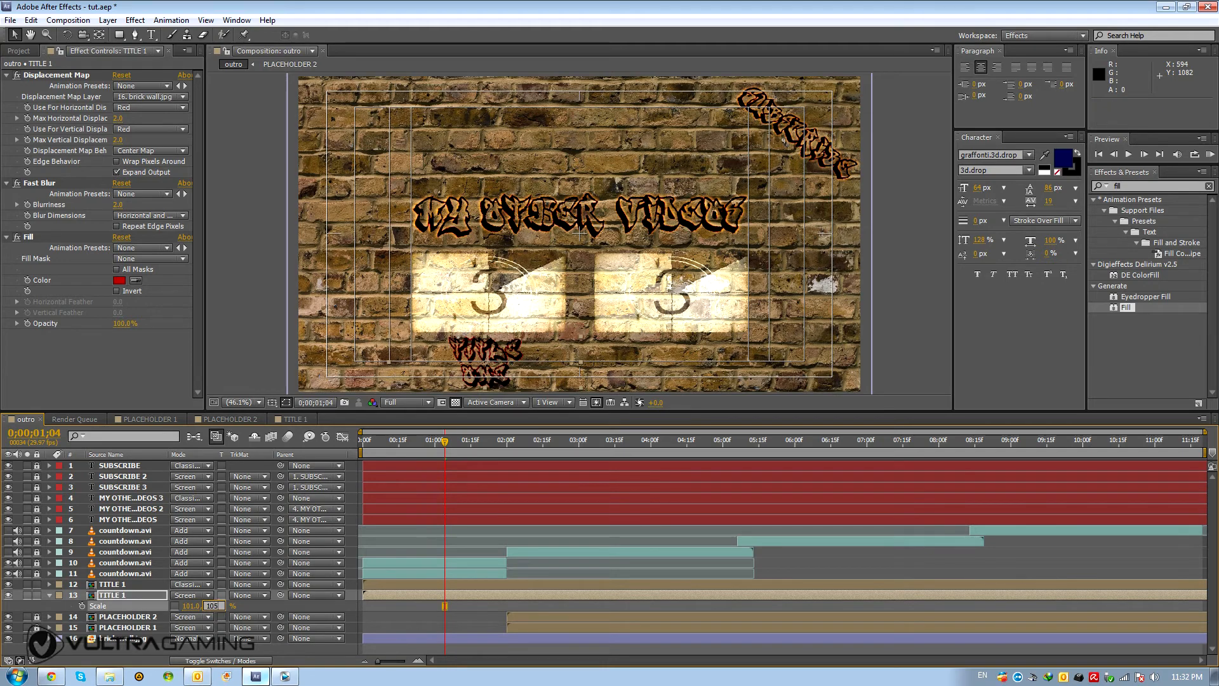
key("Return")
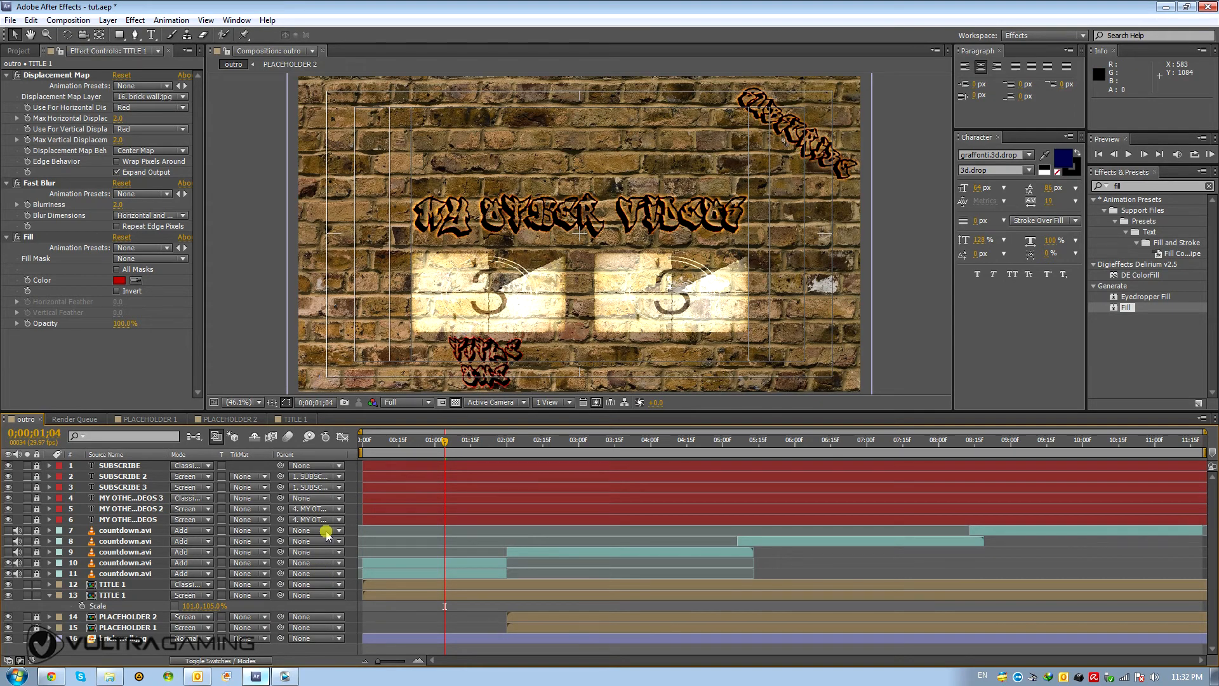
left_click(111, 597)
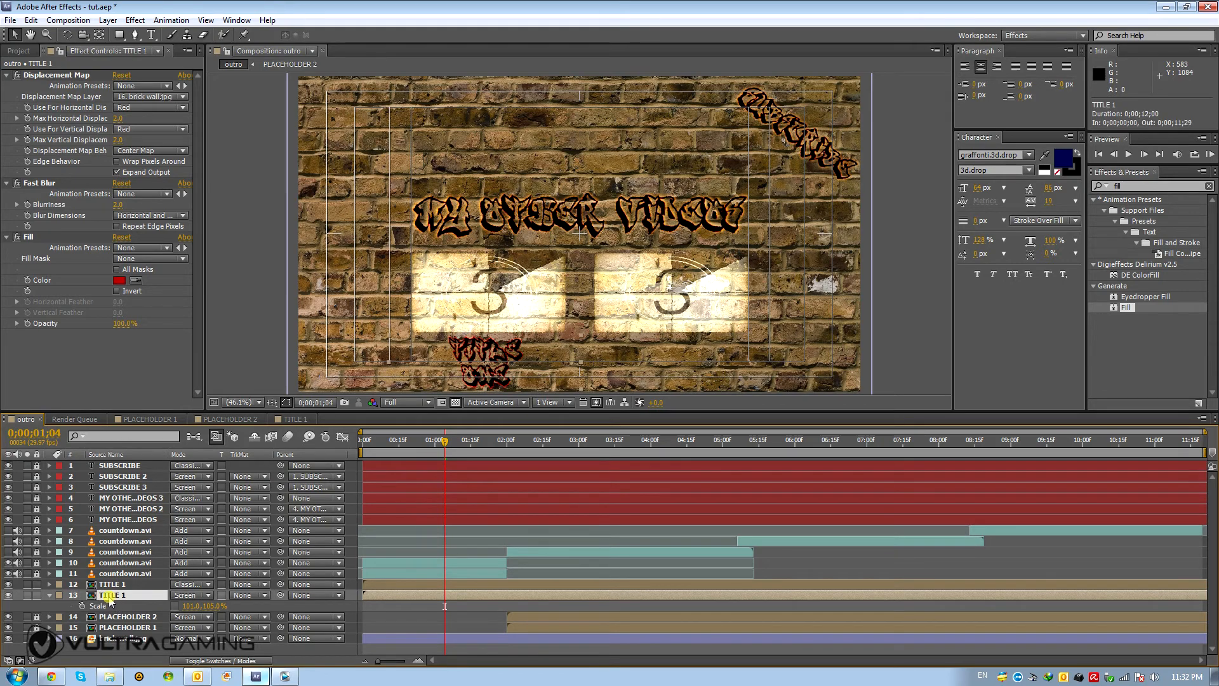
key("ctrl+d")
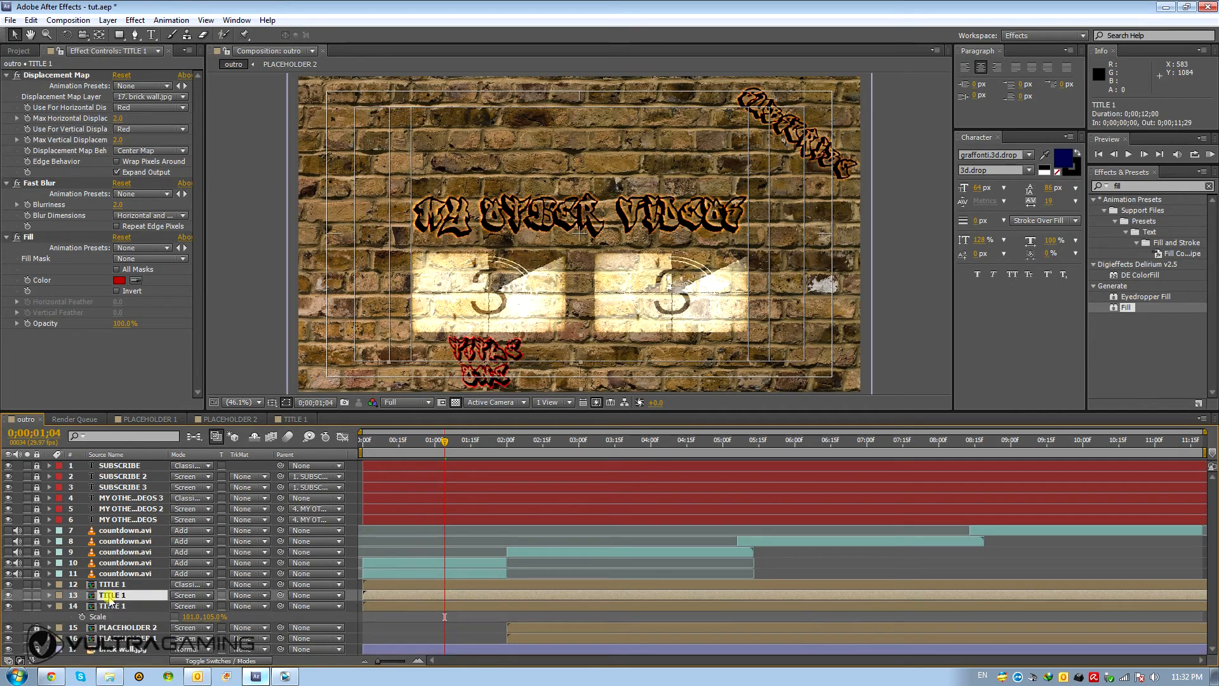
- Move the selected TITLE 1 copy to the bottom of the title stack and set its opacity to 54%
left_click_drag(109, 598, 106, 611)
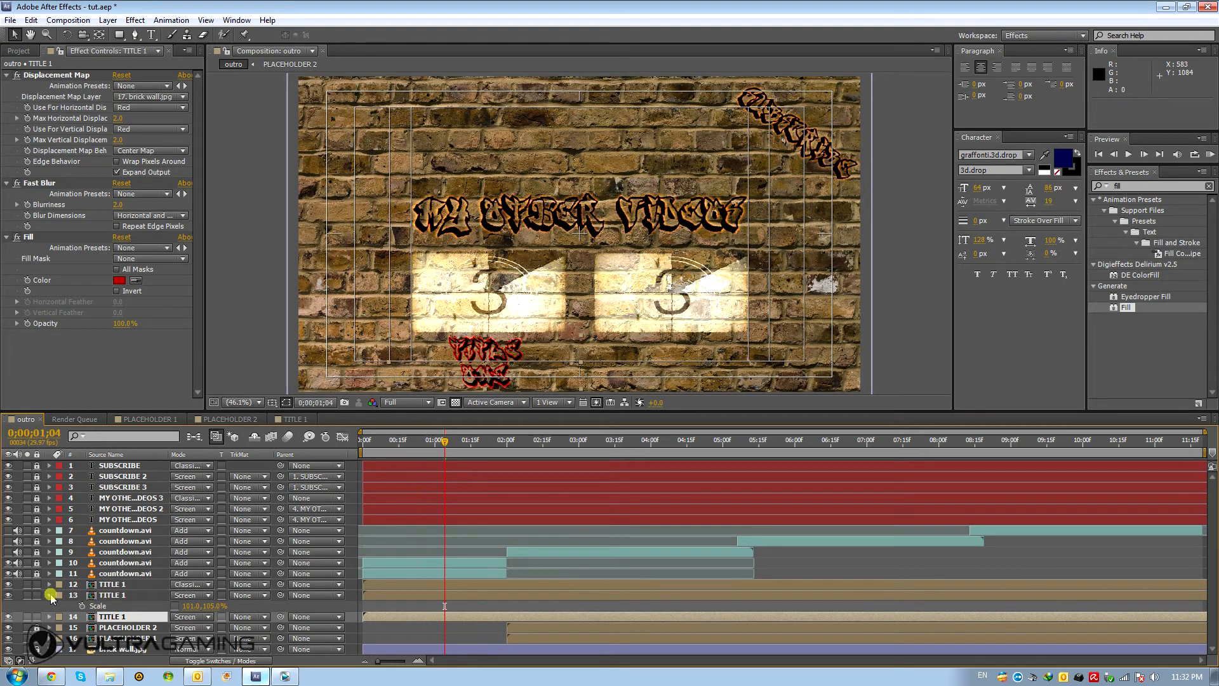
left_click(50, 595)
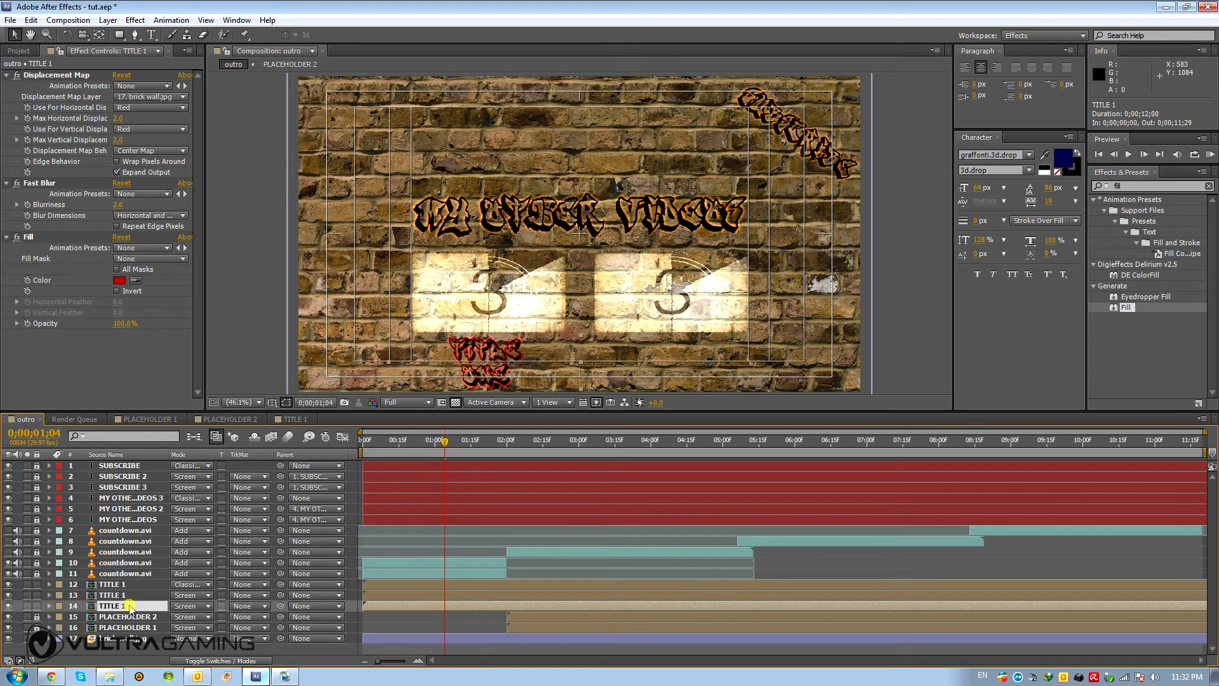
key("t")
left_click_drag(178, 619, 160, 617)
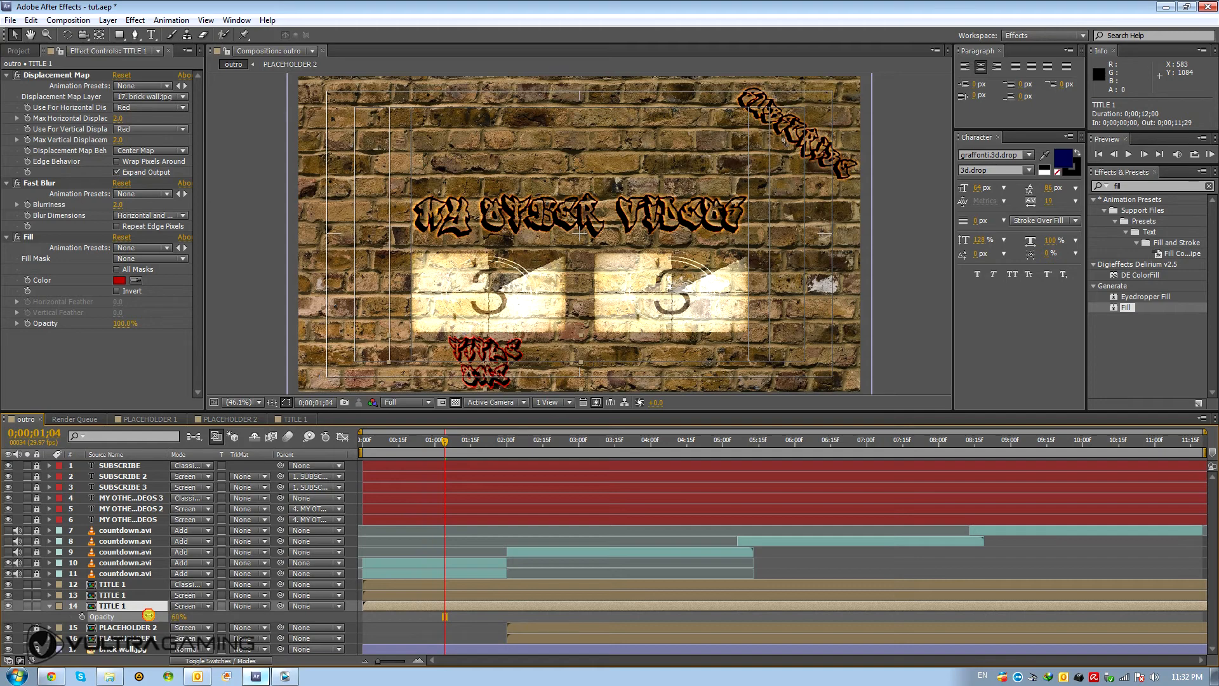
left_click_drag(144, 615, 144, 616)
- Change the Fill color of the bottom TITLE 1 copy to orange-yellow FFBA00
left_click(120, 282)
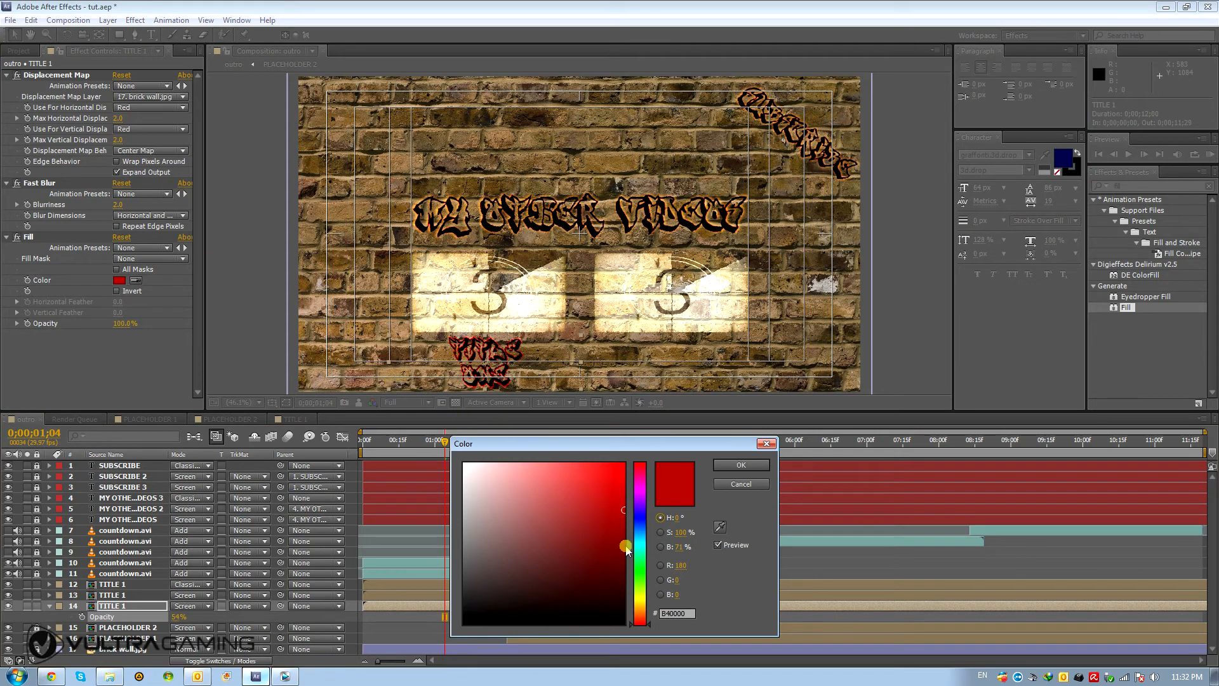
left_click_drag(645, 606, 646, 604)
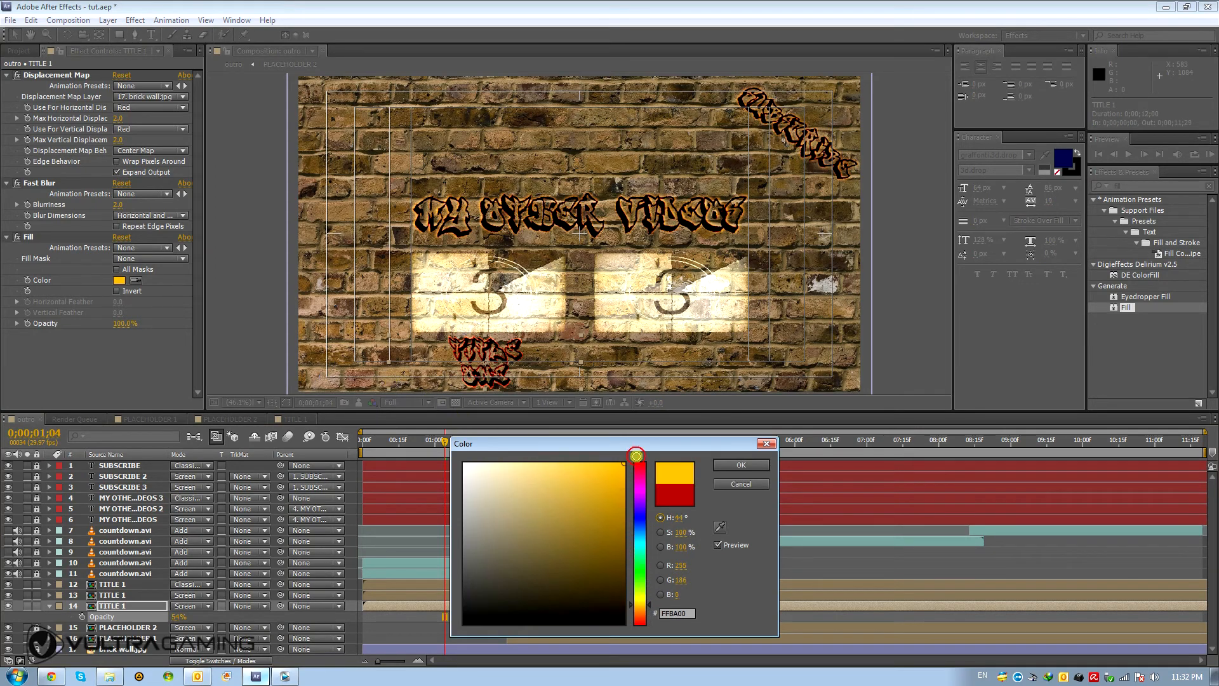
left_click(727, 468)
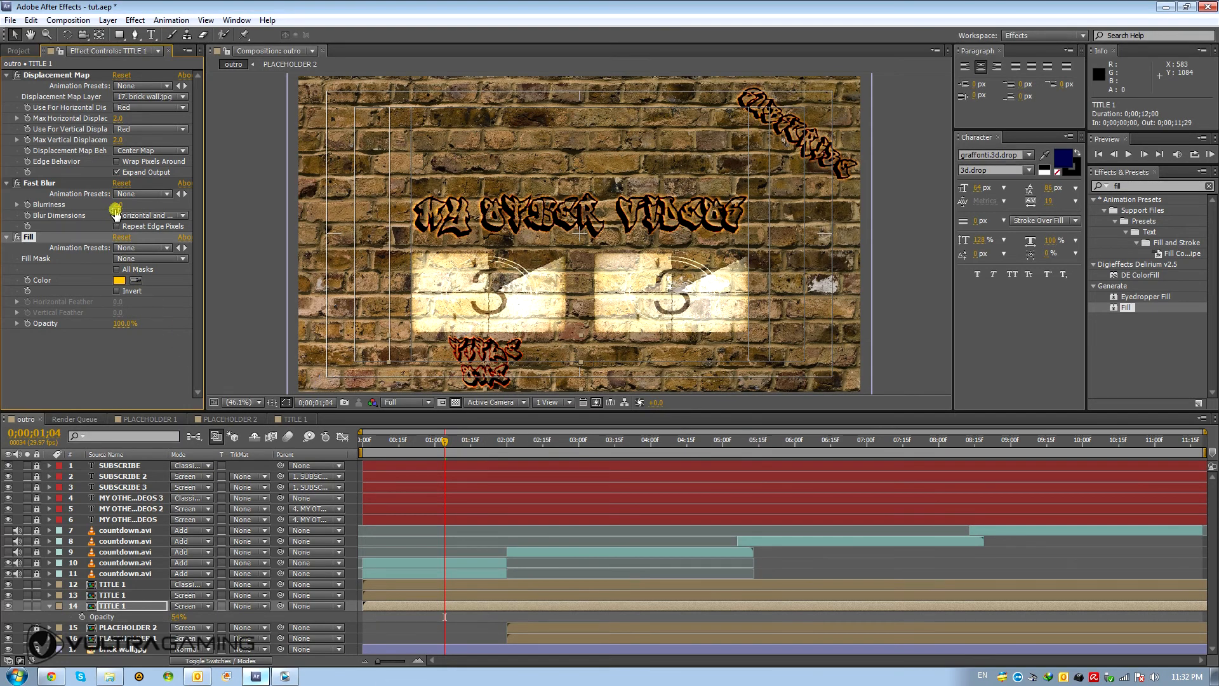
- Set the Fast Blur blurriness of the bottom and middle TITLE 1 layers to 11
left_click(115, 205)
type("11")
left_click(112, 595)
left_click(119, 205)
type("11")
left_click(134, 368)
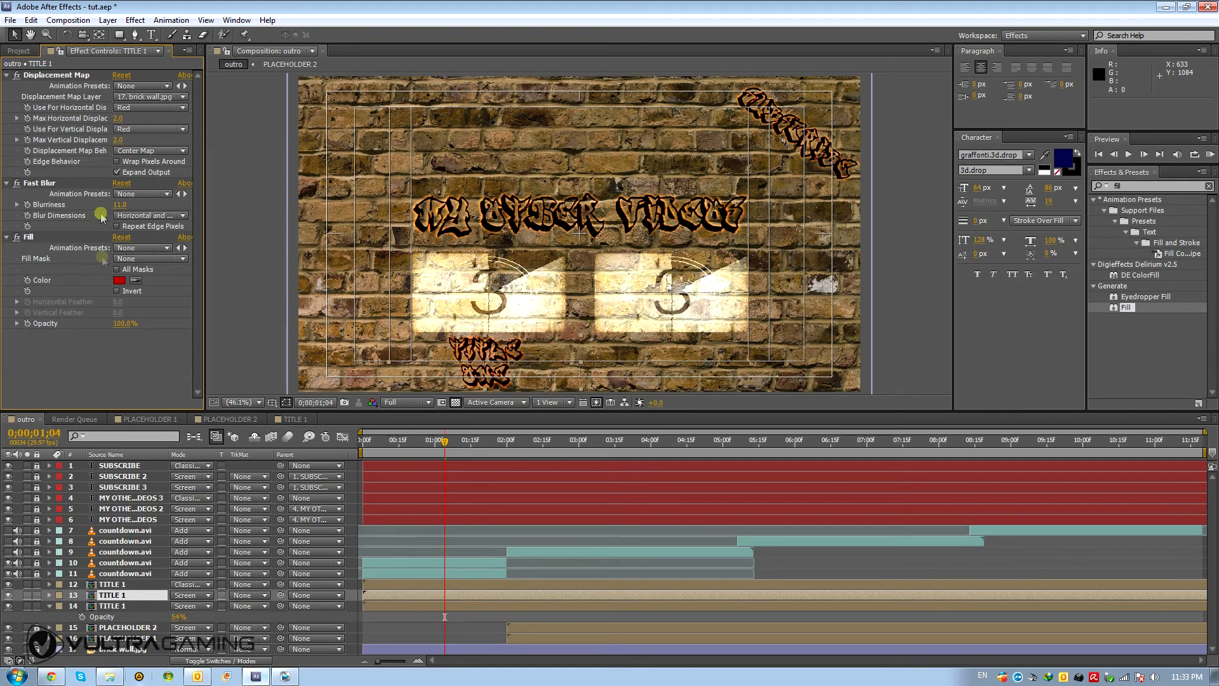
- Duplicate the TITLE 1 composition in the project and open the copy
left_click(19, 51)
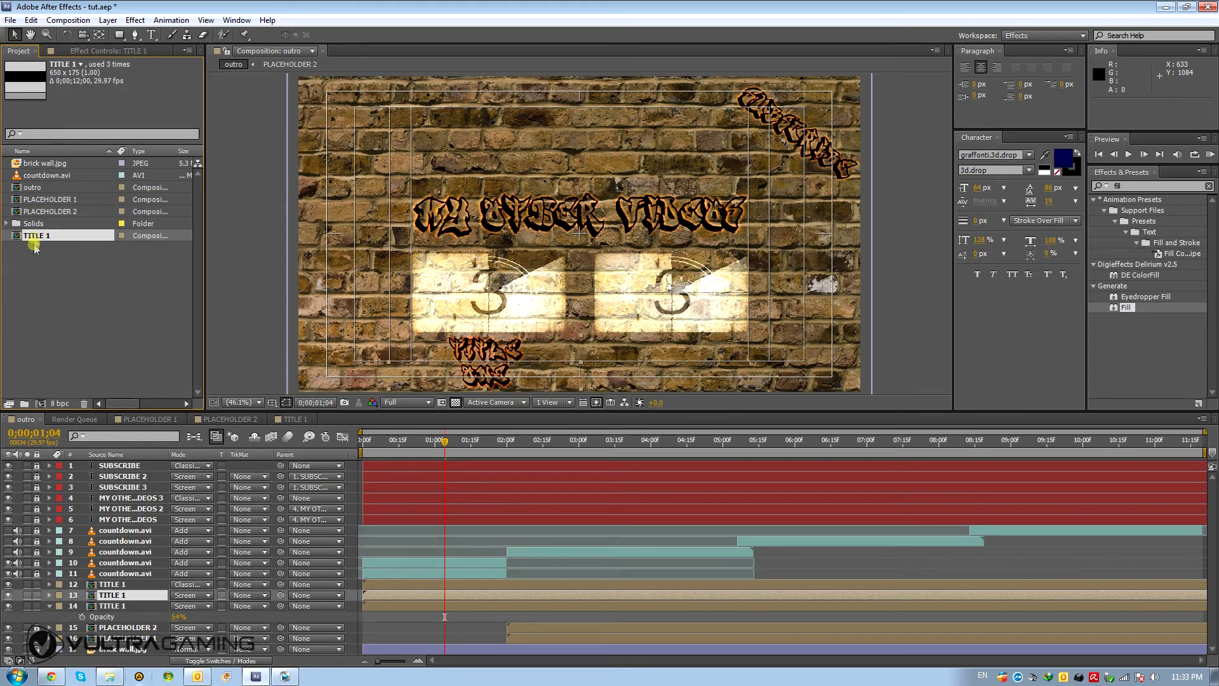
key("ctrl+d")
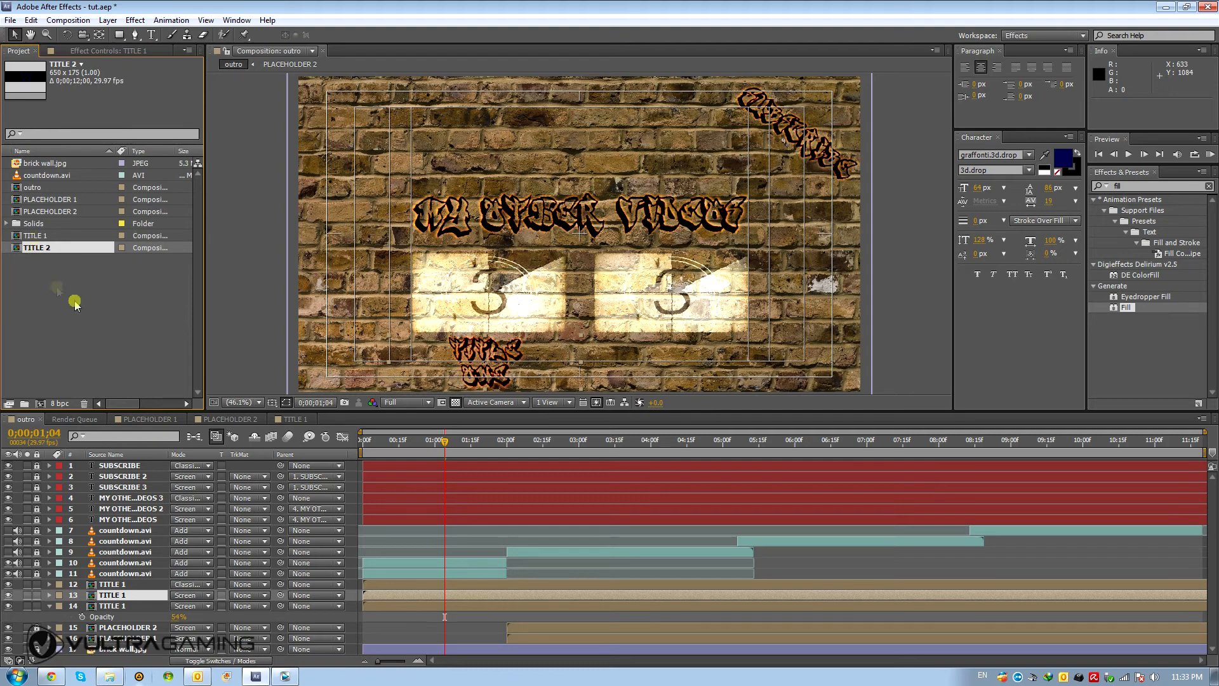
double_click(38, 247)
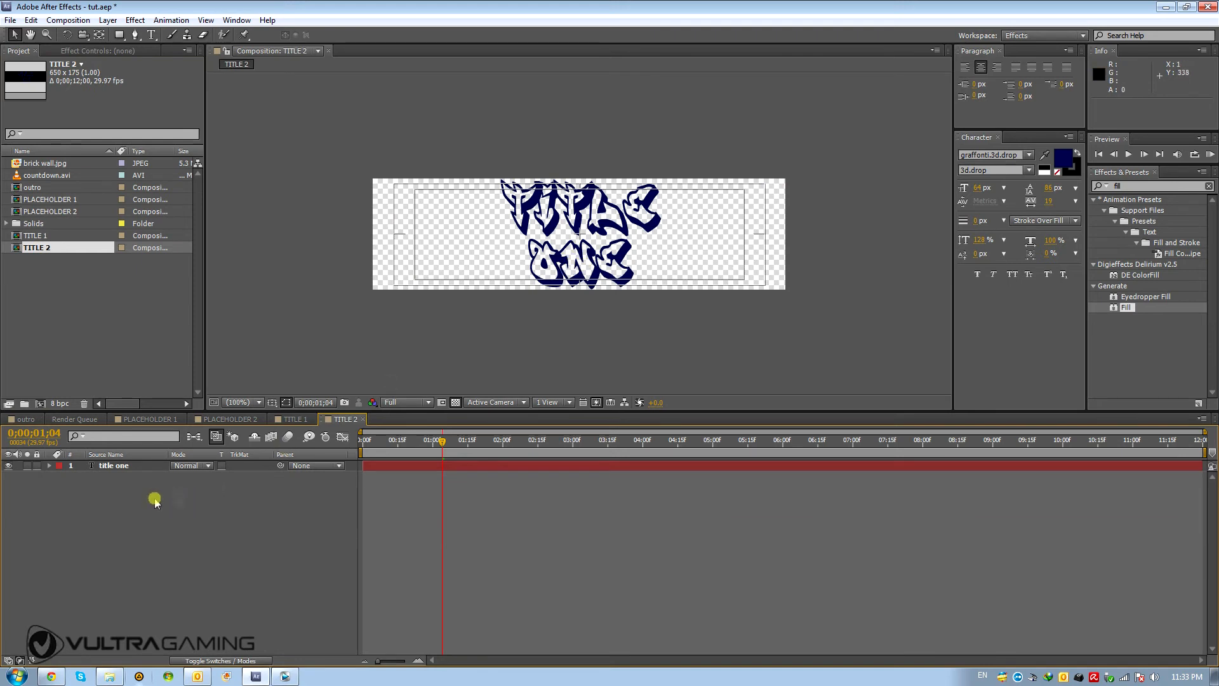
- Change the text layer in the TITLE 2 composition to read "title two"
double_click(113, 466)
key("Right")
key("ctrl+shift+Left")
type("two")
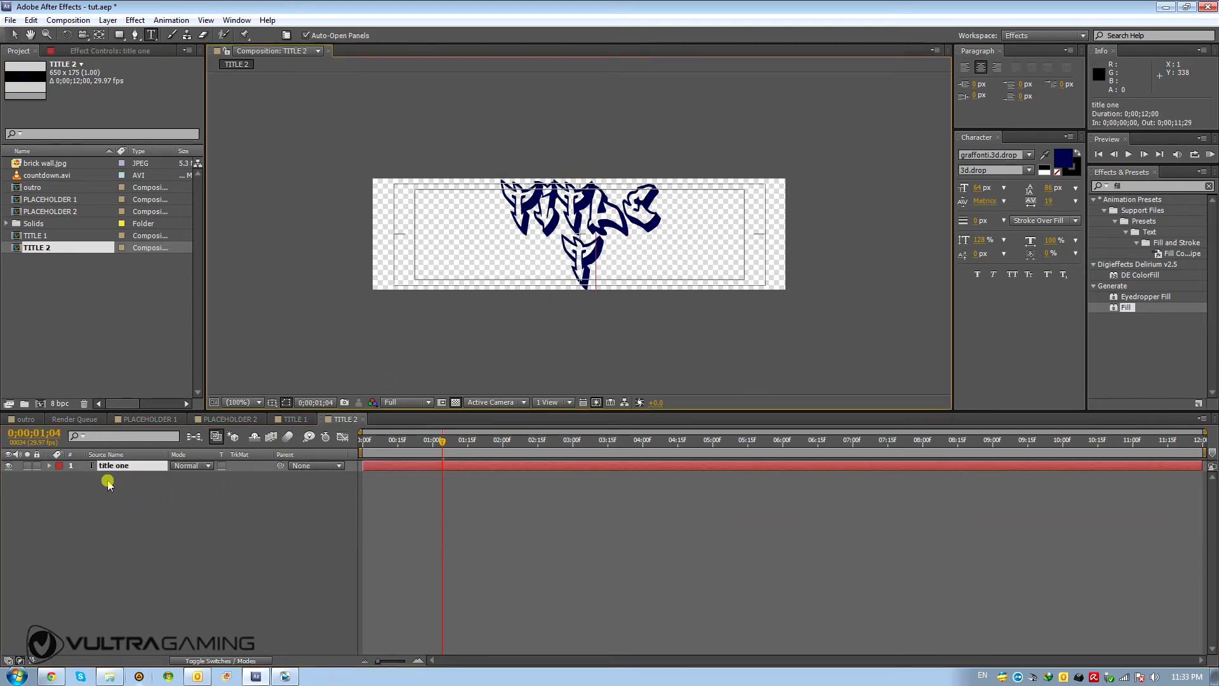
left_click(12, 36)
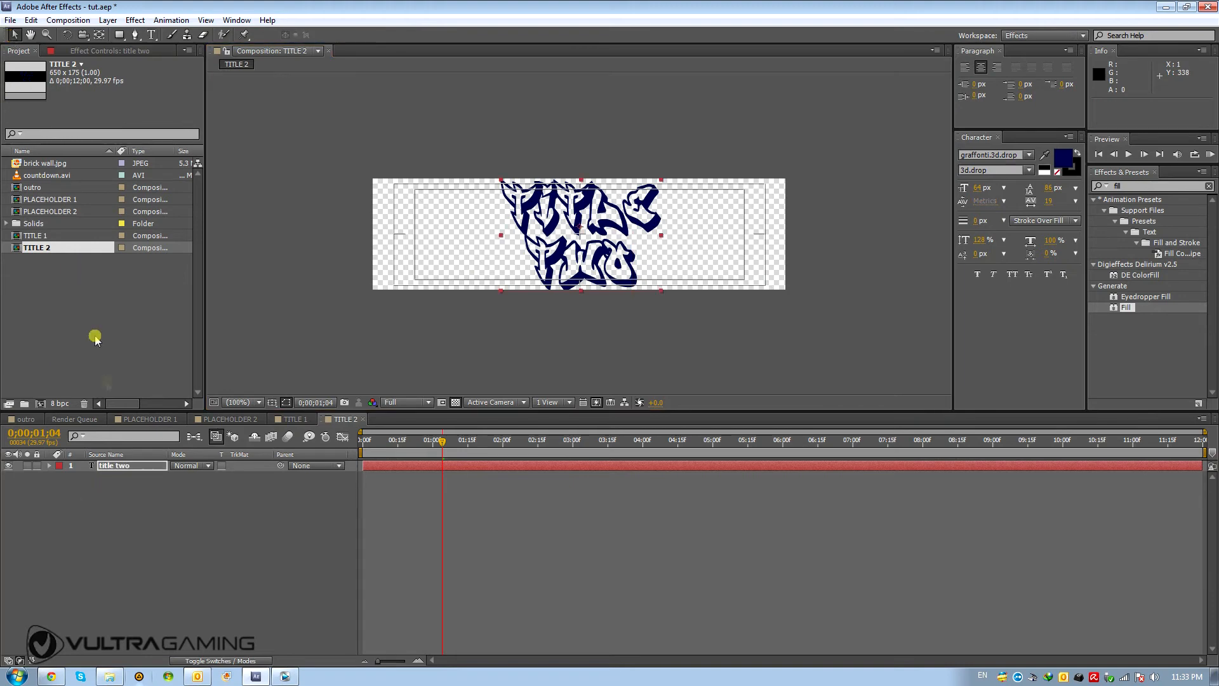
- Add TITLE 2 to the outro composition above the TITLE 1 layers, positioned beneath the right countdown at about 1266, 972
left_click(26, 419)
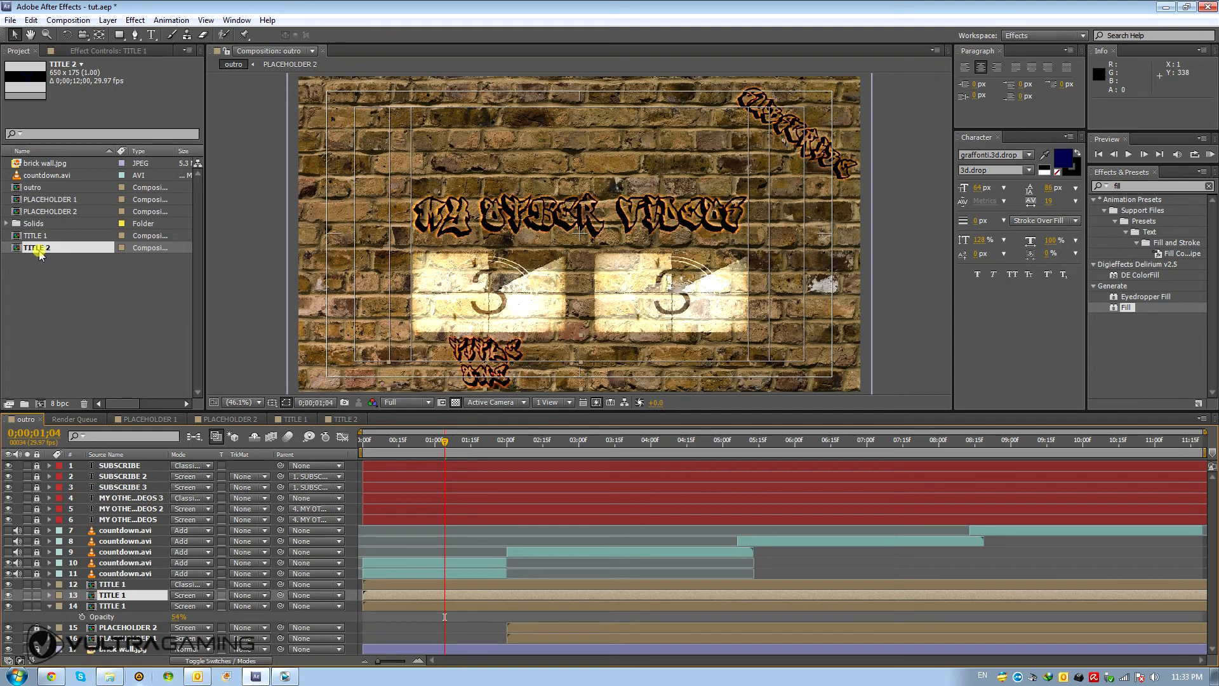
left_click_drag(39, 253, 162, 585)
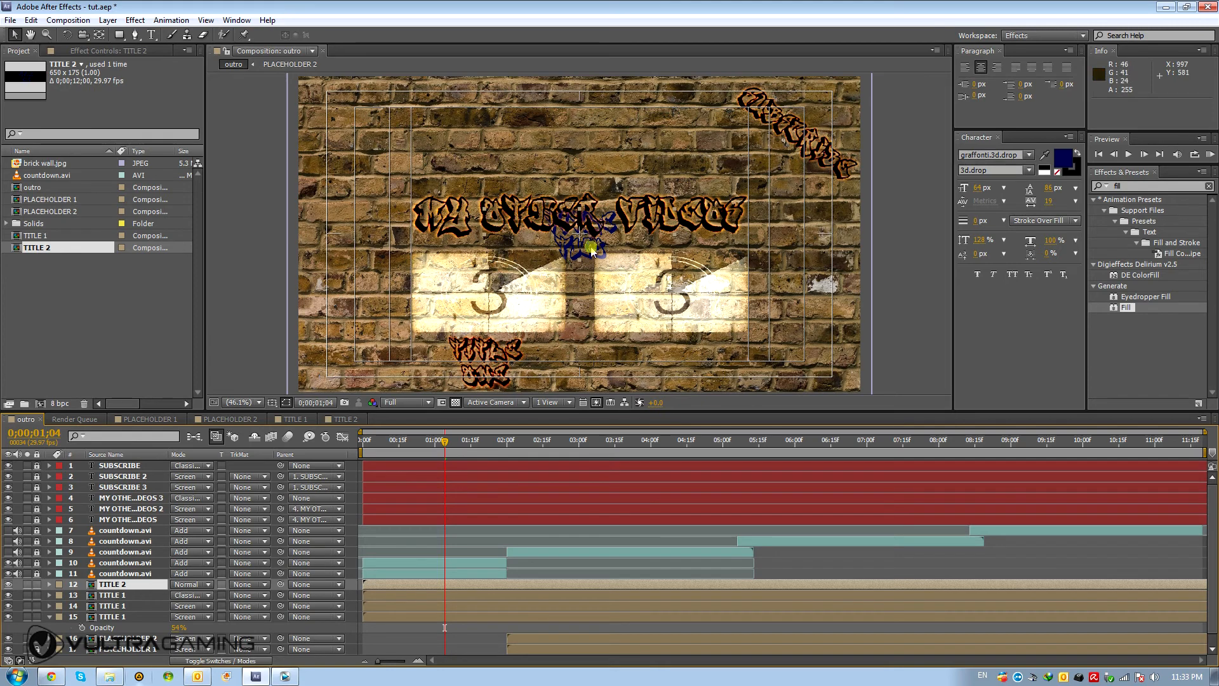
left_click_drag(586, 246, 676, 373)
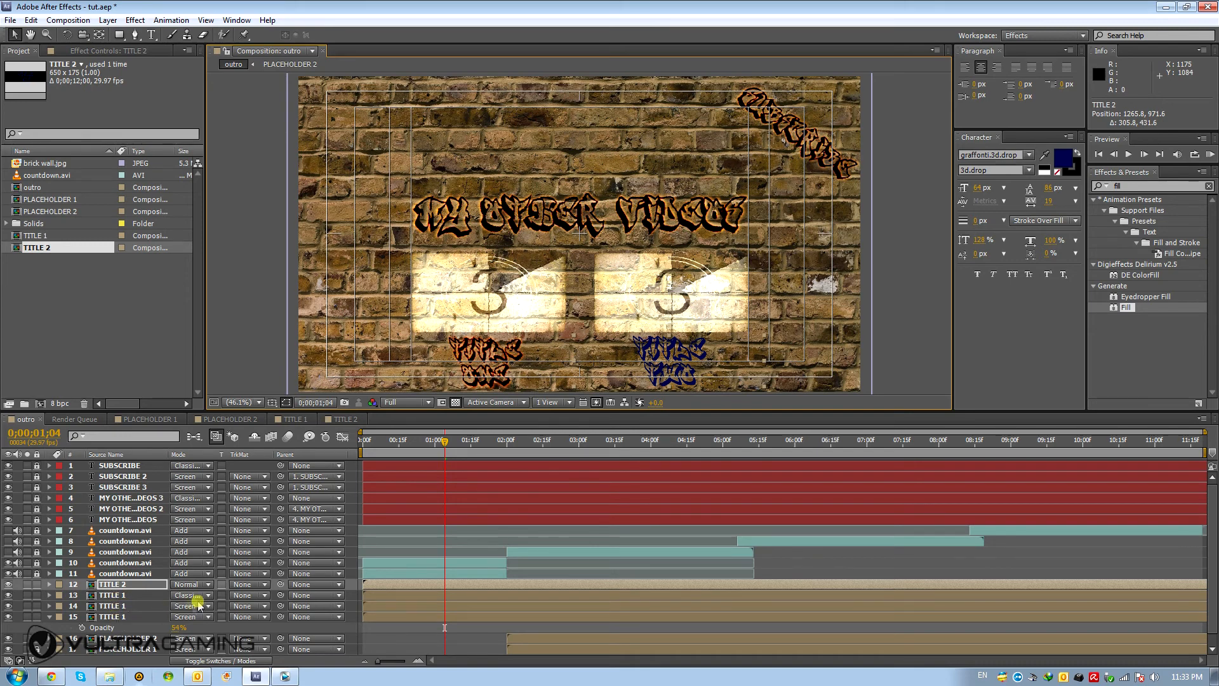
- Set TITLE 2's blending mode to Classic Color Burn and copy the top TITLE 1 layer's three effects onto it
left_click(190, 585)
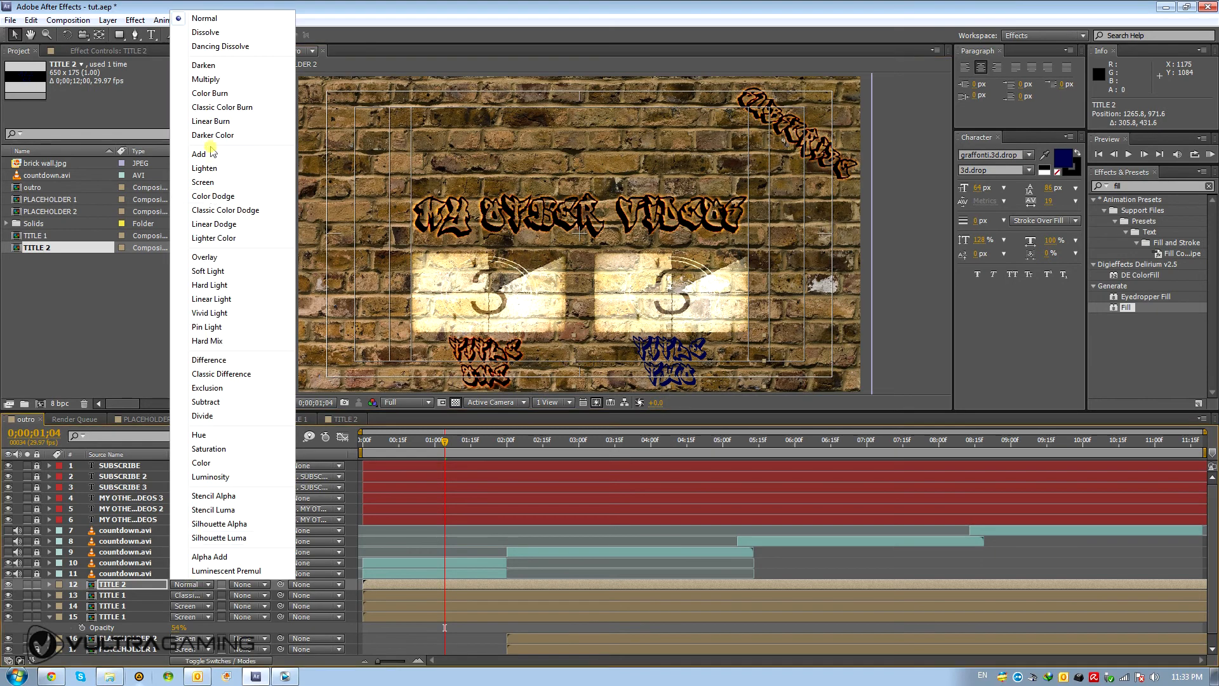
left_click(229, 111)
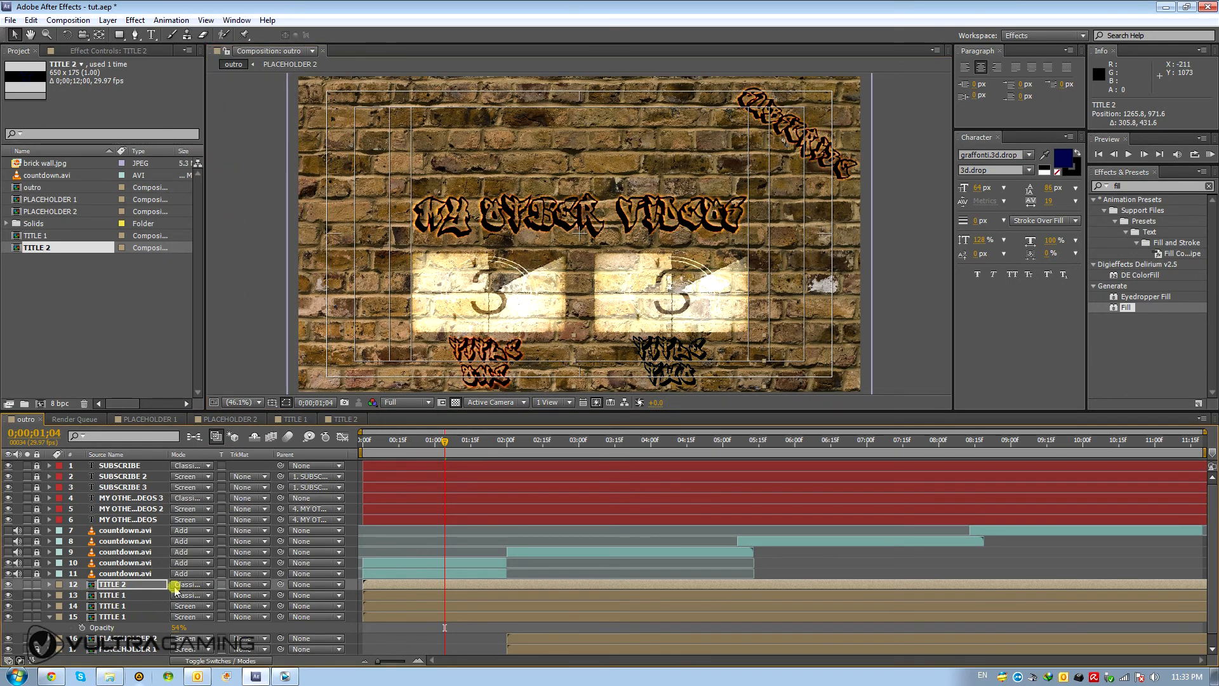
left_click(119, 597)
left_click(84, 51)
left_click(36, 76)
key("ctrl+a")
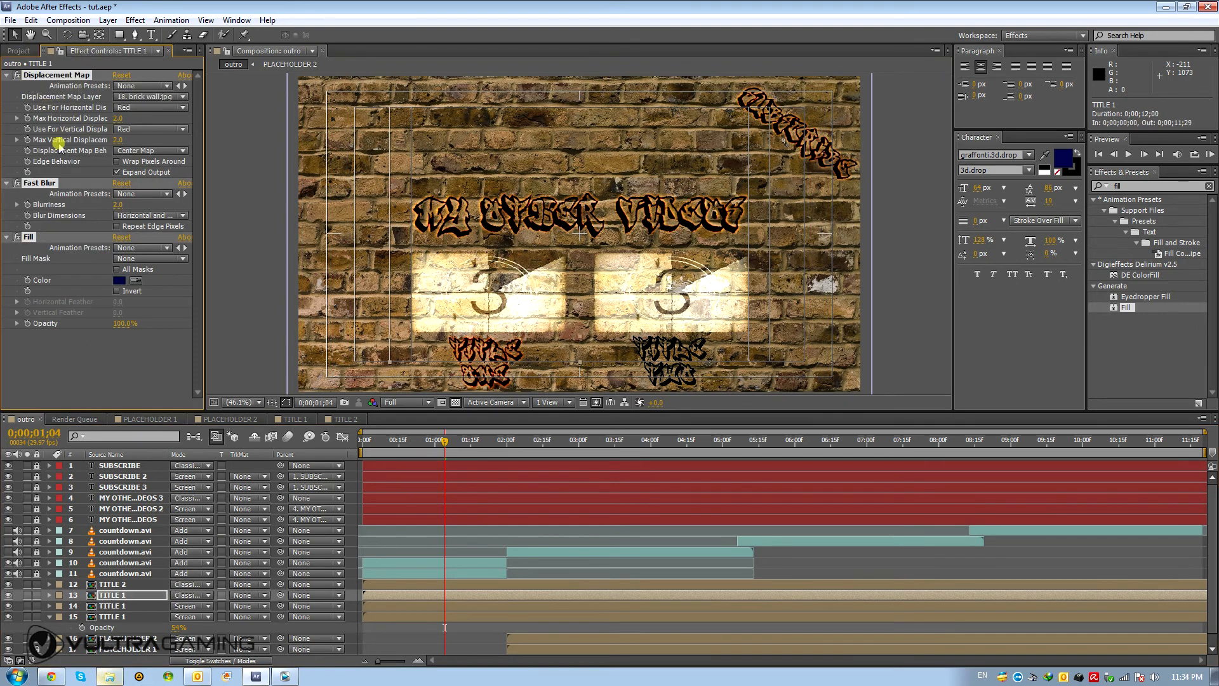
key("ctrl+c")
left_click(129, 585)
key("ctrl+v")
- Duplicate TITLE 2 and give the lower copy Screen blending and a scale of 101% horizontally and 105% vertically
left_click(117, 586)
key("ctrl+d")
left_click(113, 595)
left_click(189, 595)
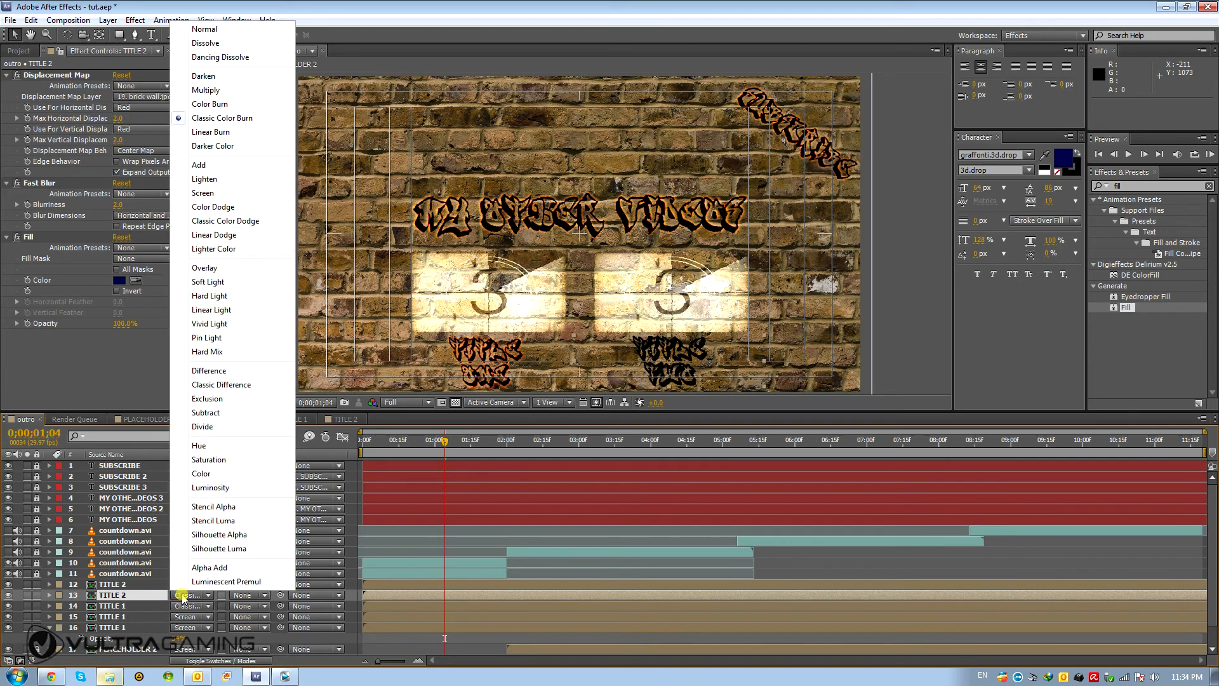
left_click(213, 192)
key("s")
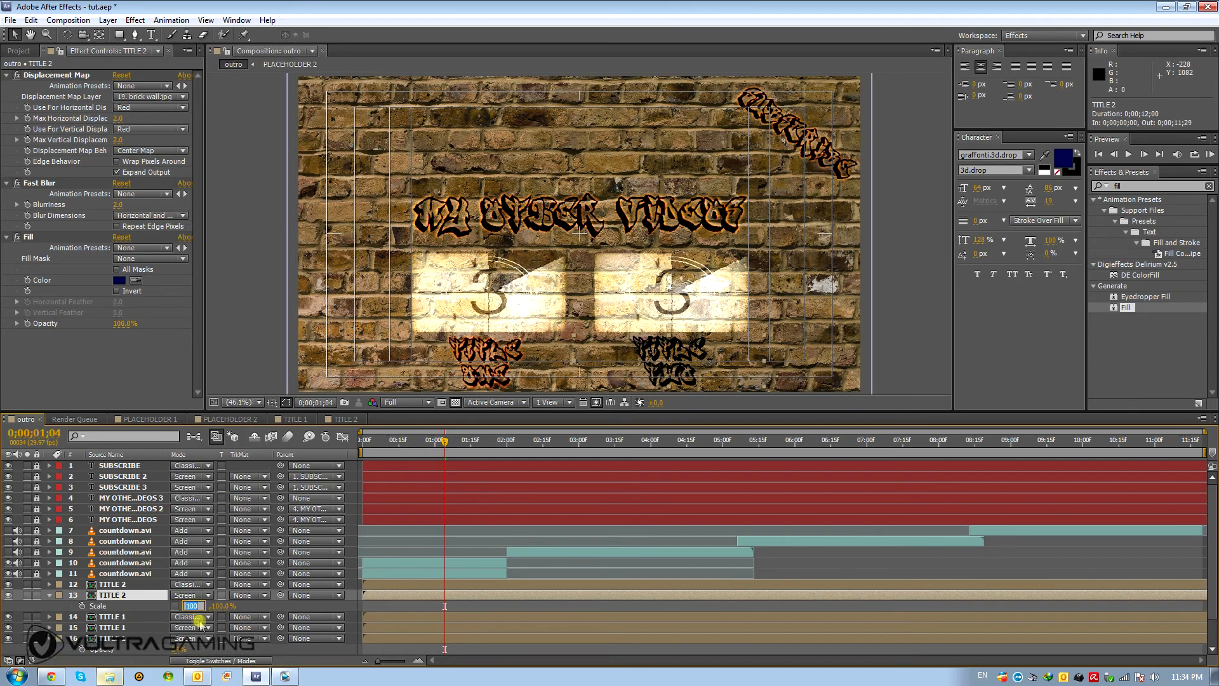
left_click(194, 608)
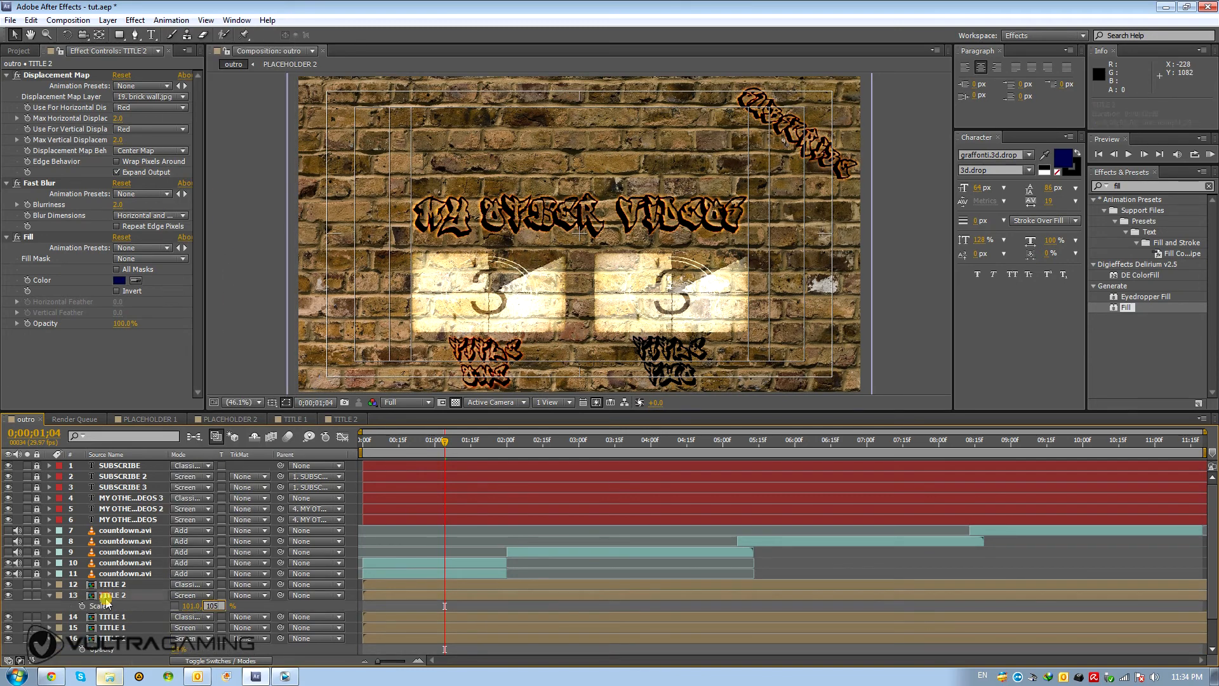
- Replace the lower TITLE 2 copy's effects with those of the middle, red-filled TITLE 1 layer
left_click(109, 628)
left_click(86, 355)
key("ctrl+a")
key("ctrl+c")
left_click(107, 595)
left_click(92, 364)
key("ctrl+a")
key("Delete")
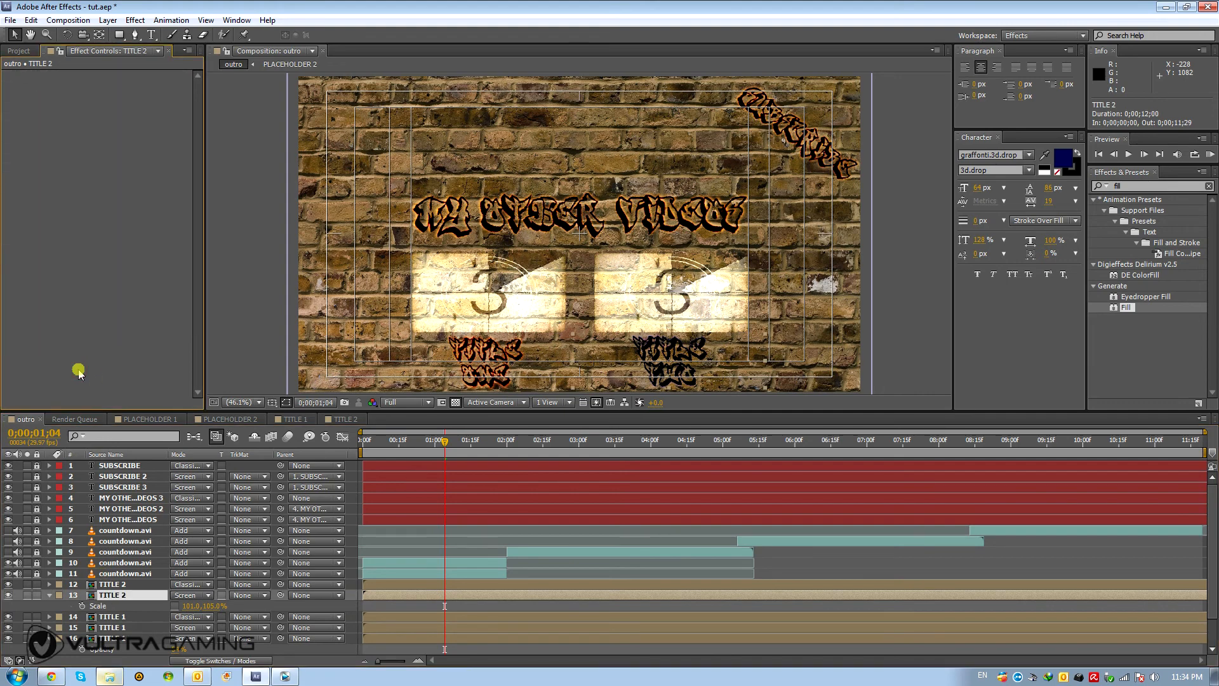
key("ctrl+v")
- Duplicate the red TITLE 2 layer and replace the bottom copy's effects with those of the yellow-filled TITLE 1 layer
key("ctrl+d")
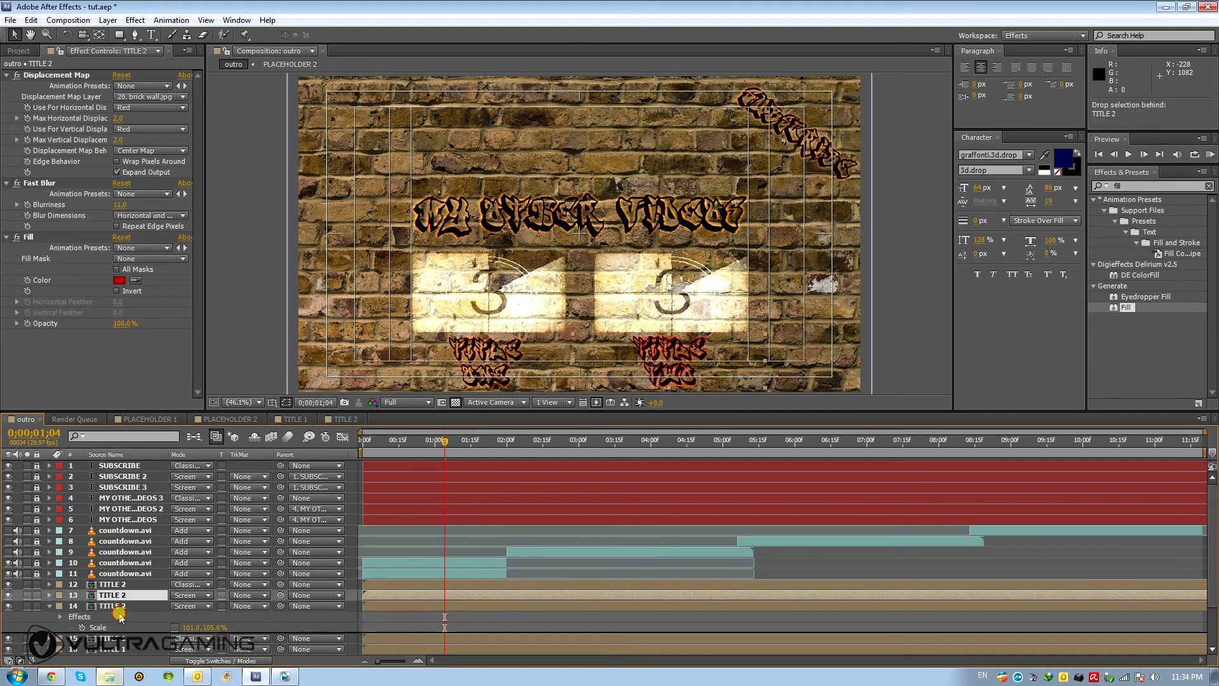
left_click(117, 608)
key("s")
key("s")
left_click(119, 640)
left_click(102, 395)
key("ctrl+a")
key("ctrl+c")
left_click(114, 607)
left_click(101, 372)
key("ctrl+a")
key("Delete")
key("ctrl+v")
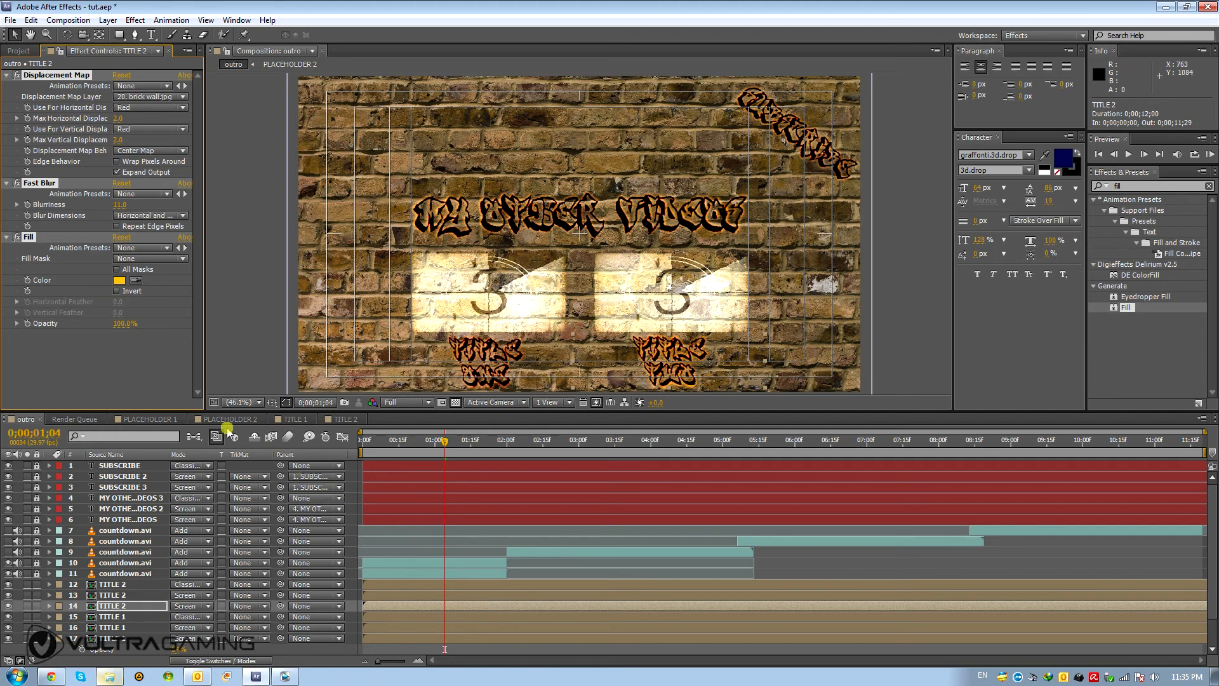
- Change the text in the TITLE 1 composition to "this is my title" on two lines and return to the outro composition
left_click(293, 419)
left_click(338, 419)
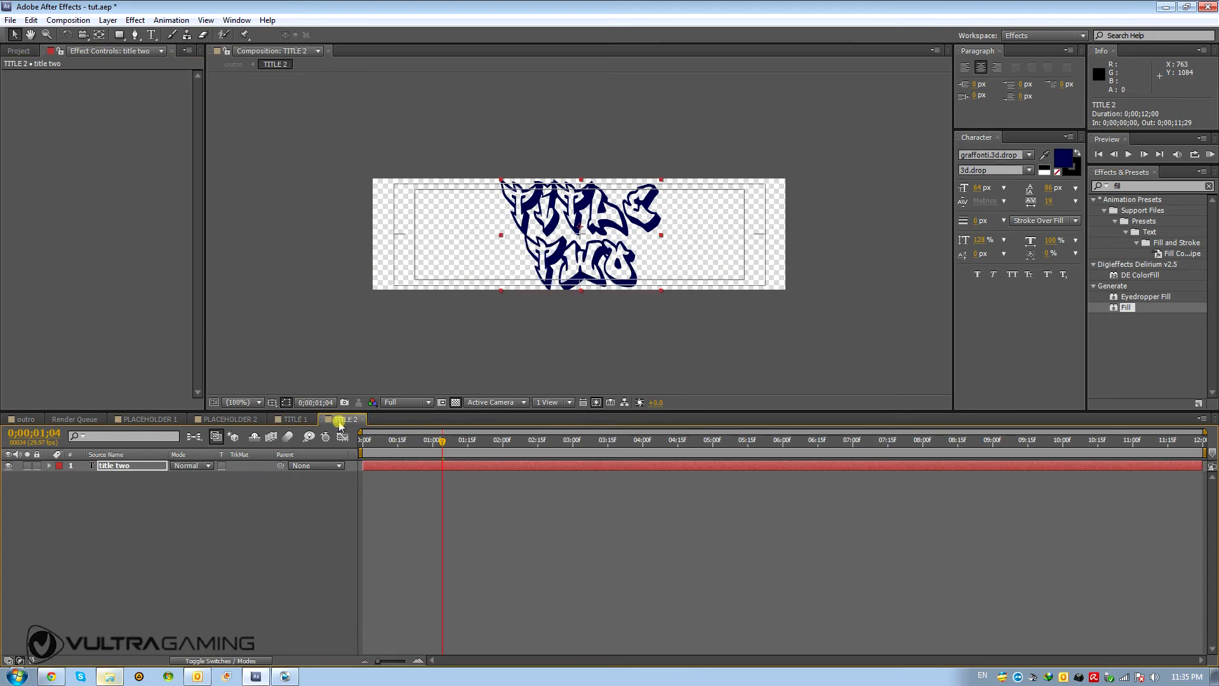
left_click(298, 421)
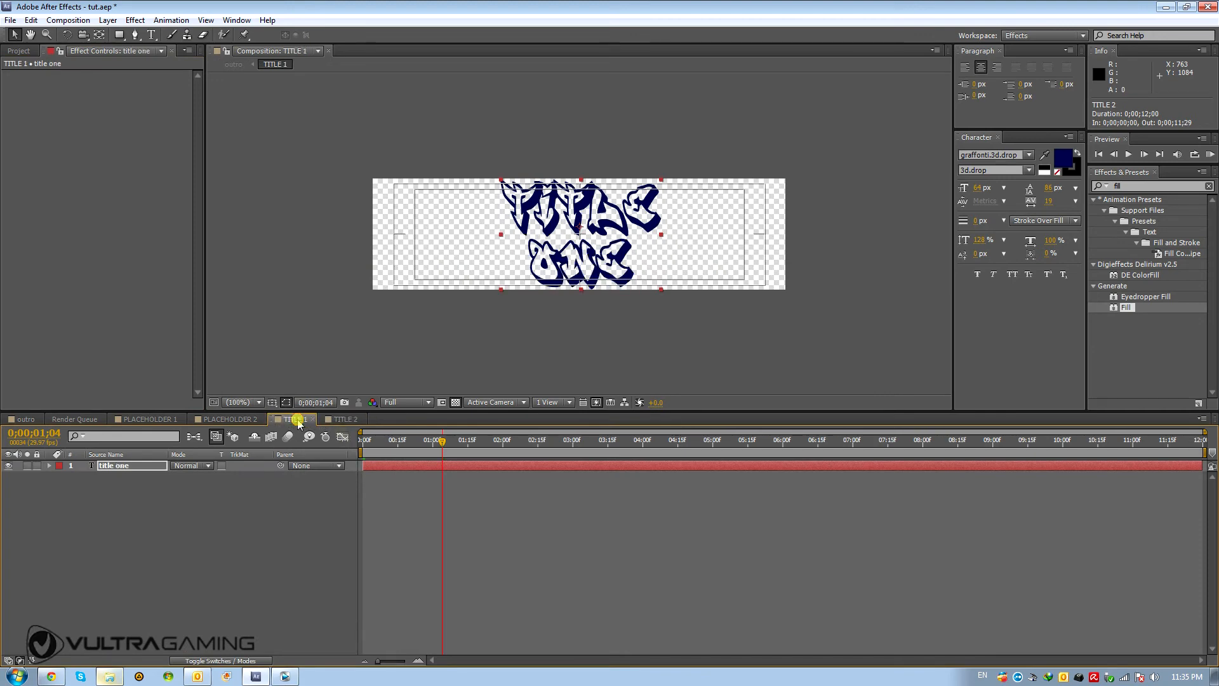
double_click(114, 467)
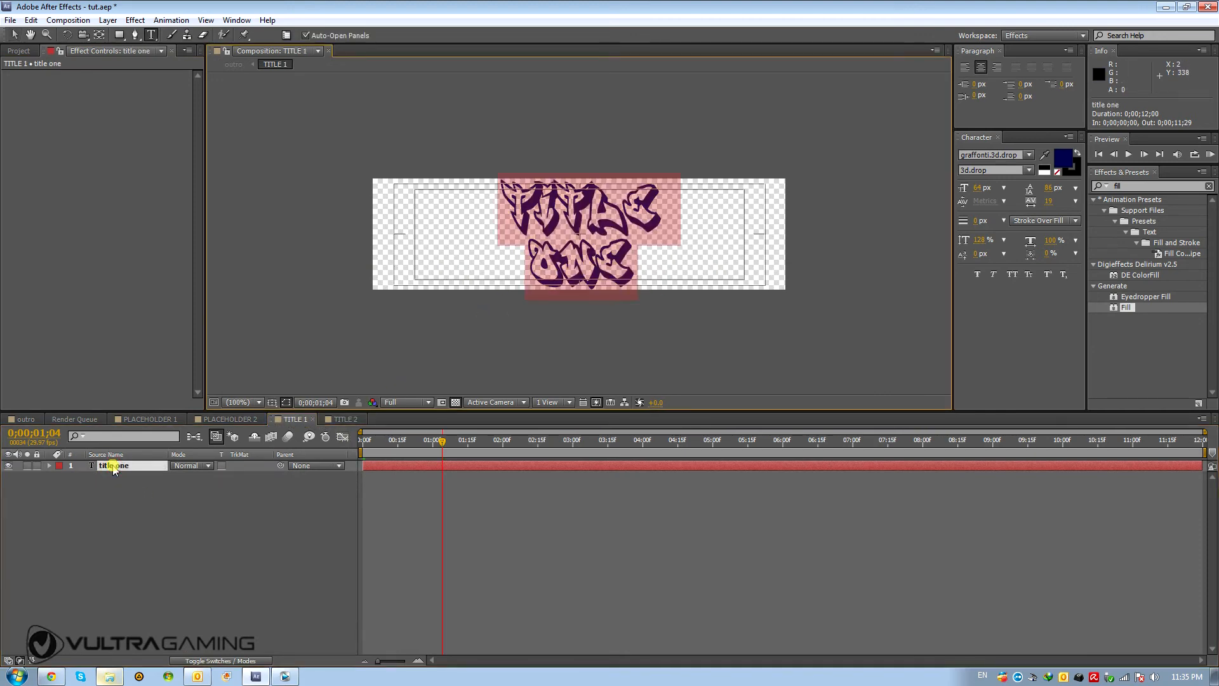
type("test")
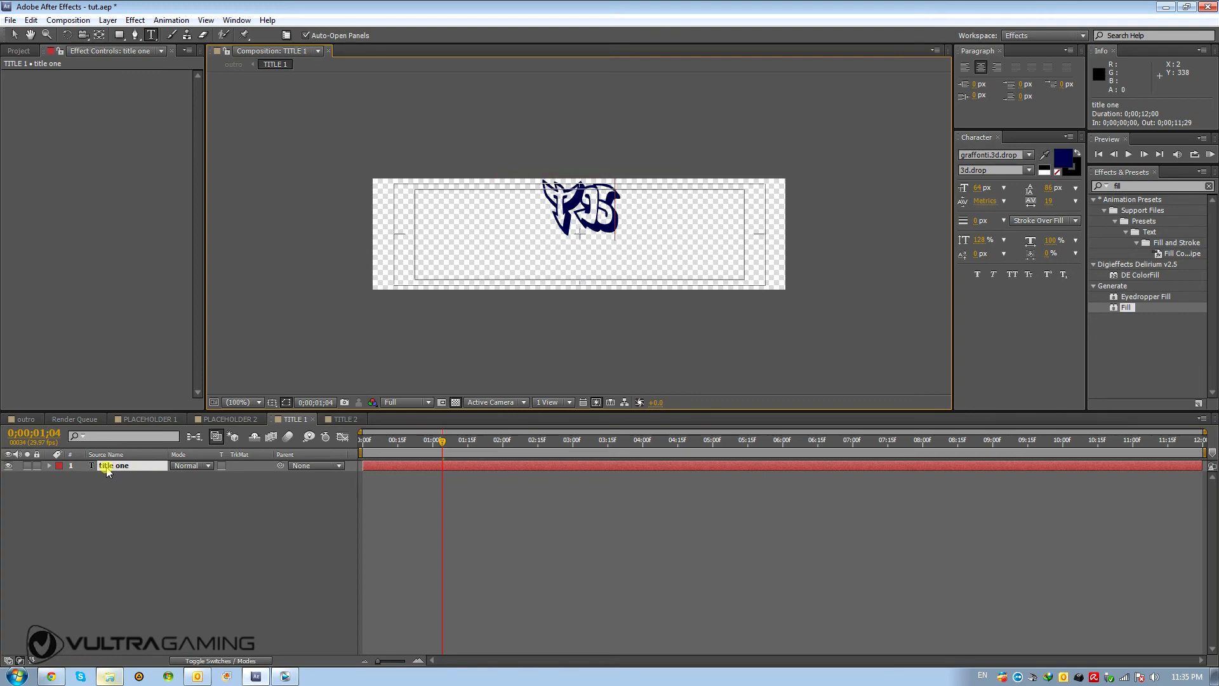
type(" is my title")
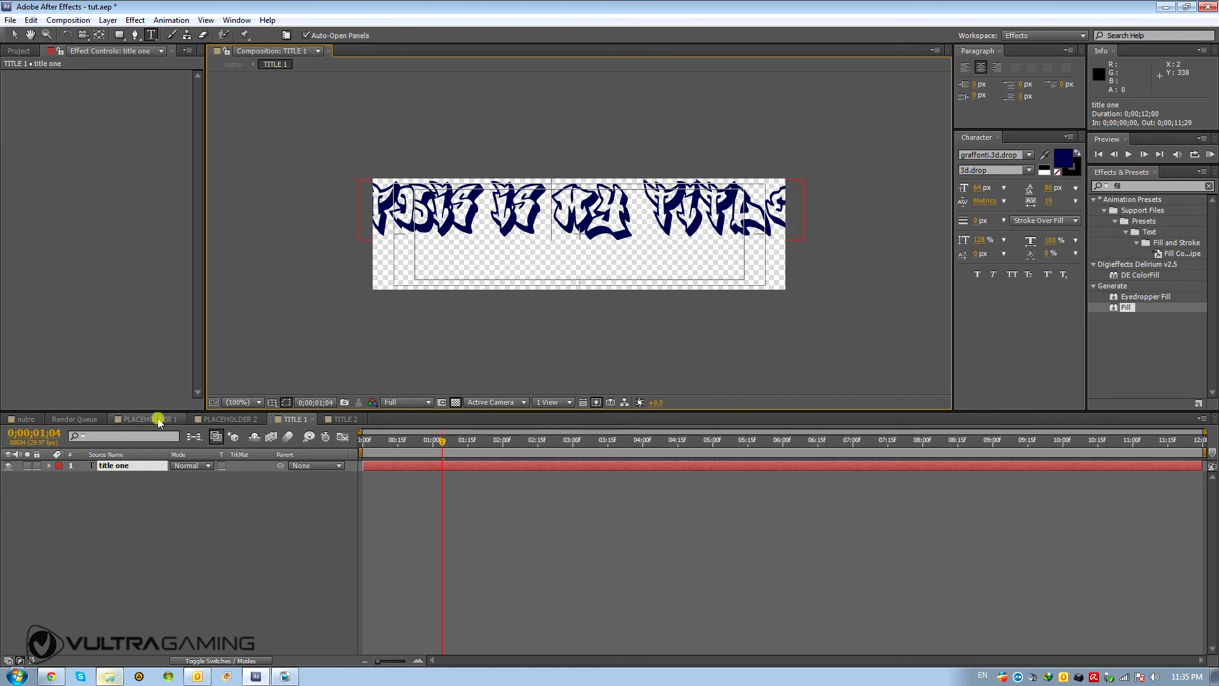
left_click(26, 419)
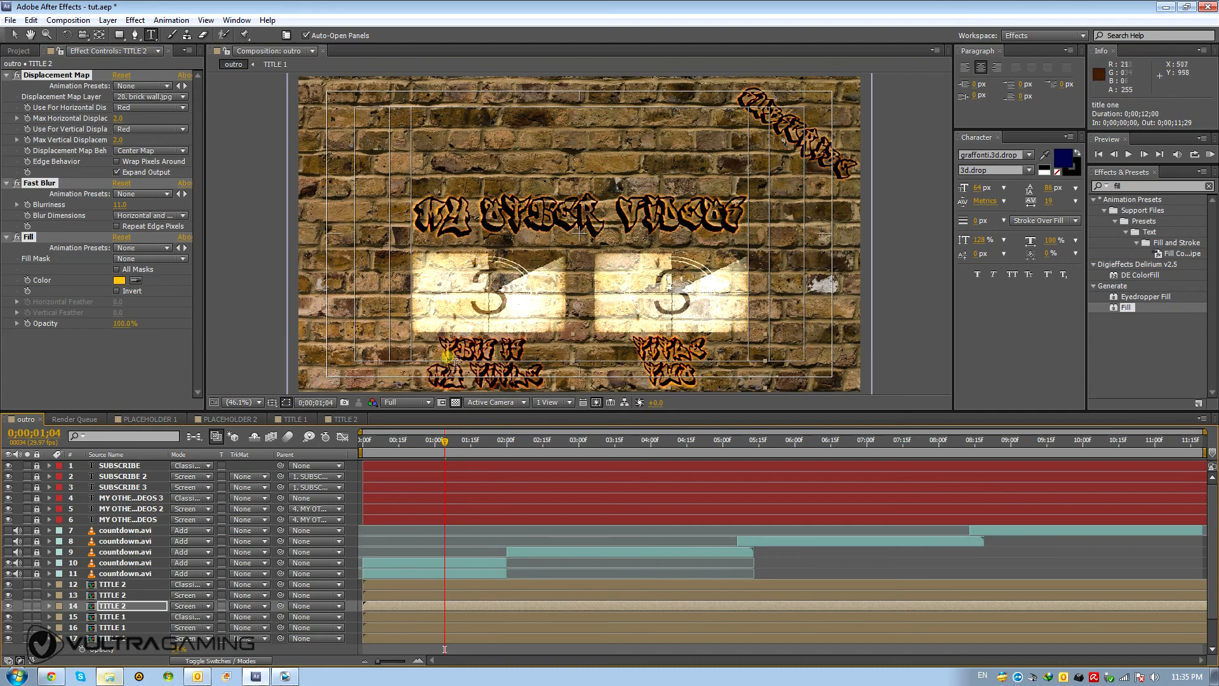
- Lock all six TITLE 1 and TITLE 2 layers and collapse the bottom TITLE 1 layer's properties
left_click(105, 584)
scroll(103, 588, "down", 1)
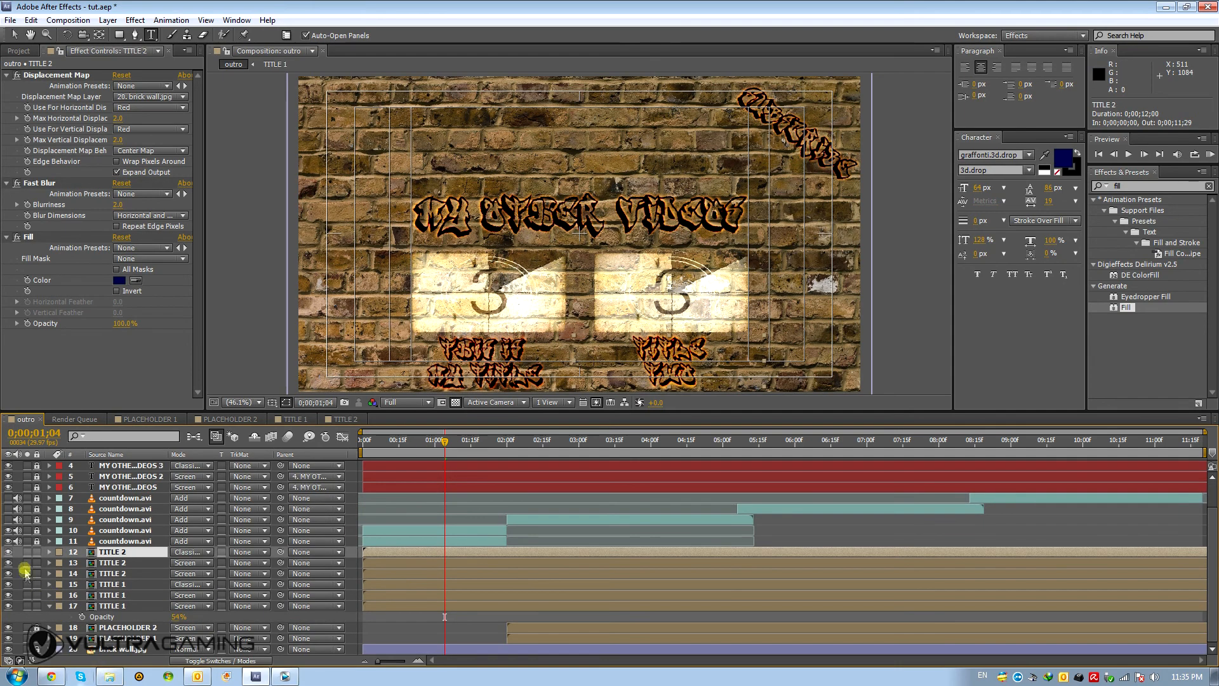
left_click(96, 608, "shift")
left_click(36, 553)
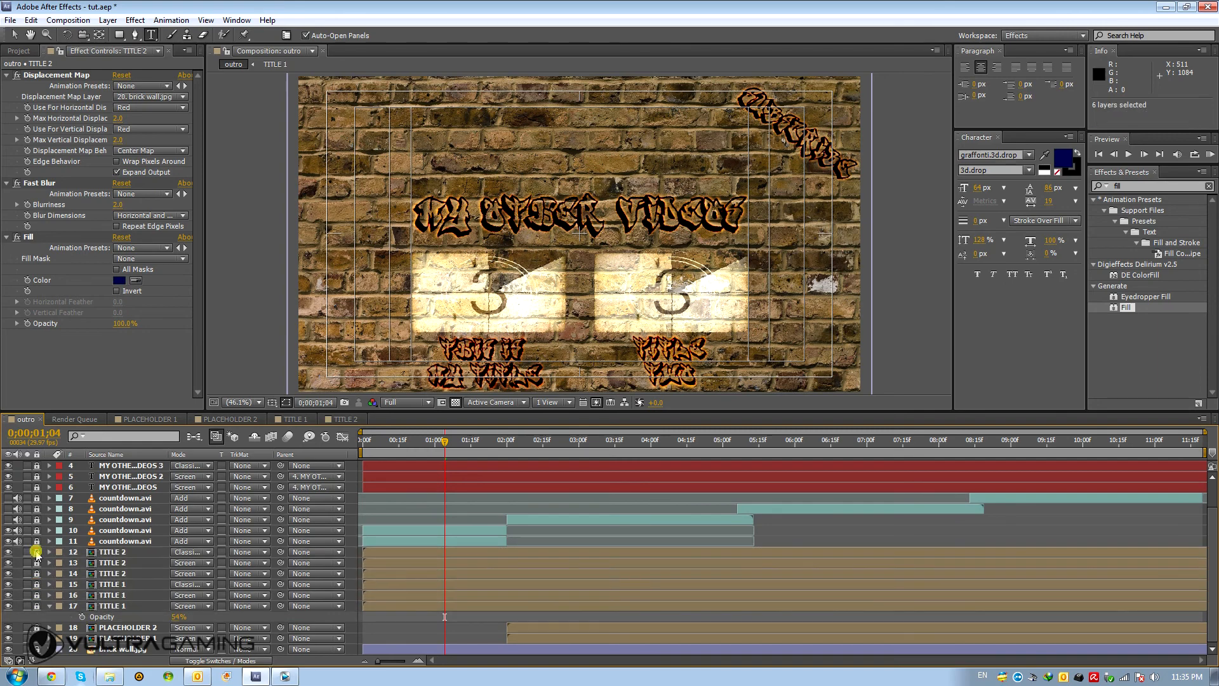
left_click(50, 607)
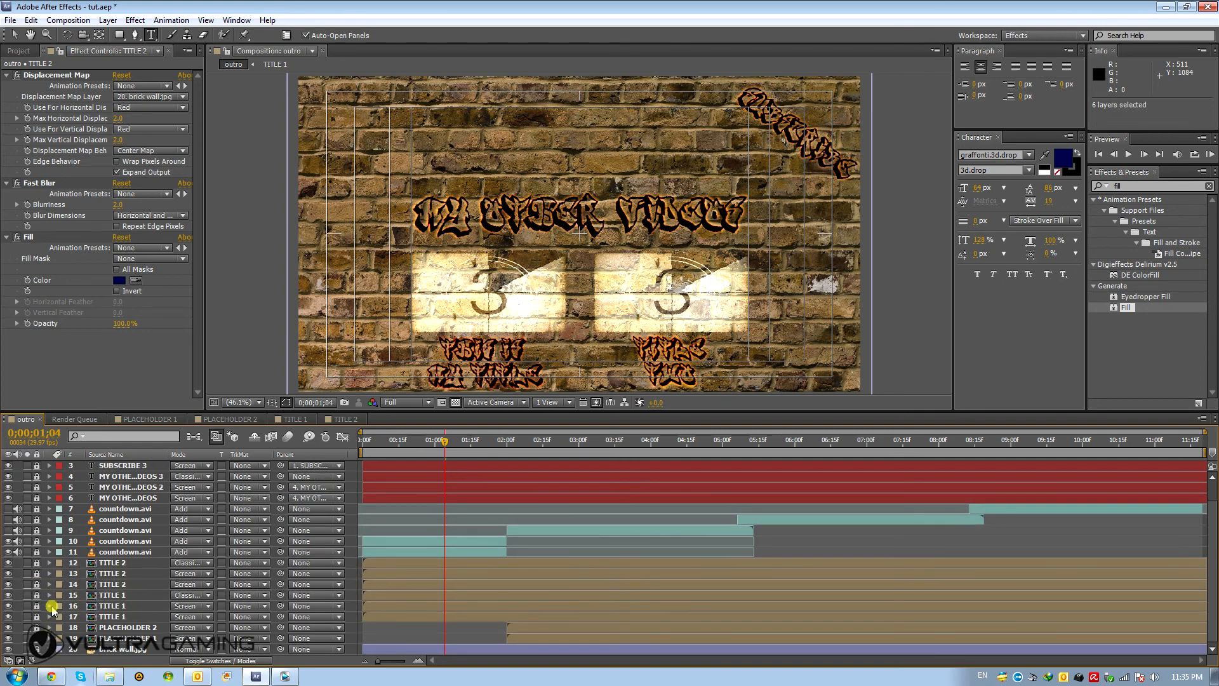
scroll(54, 613, "up", 1)
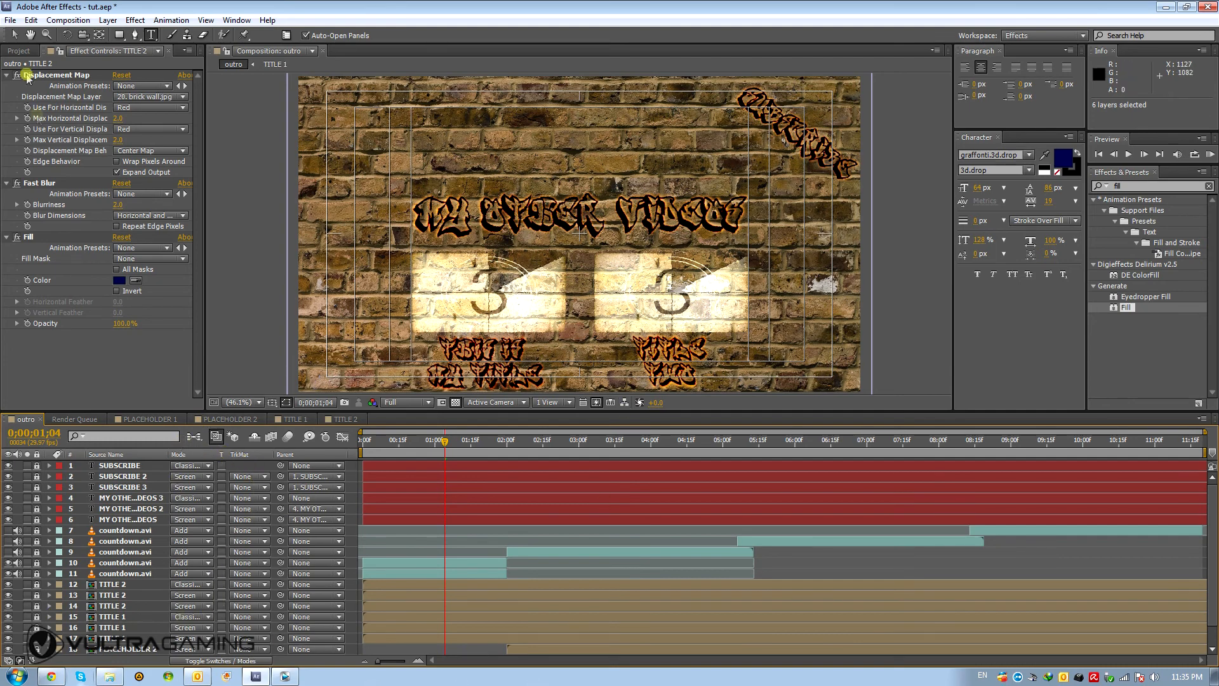
left_click(15, 35)
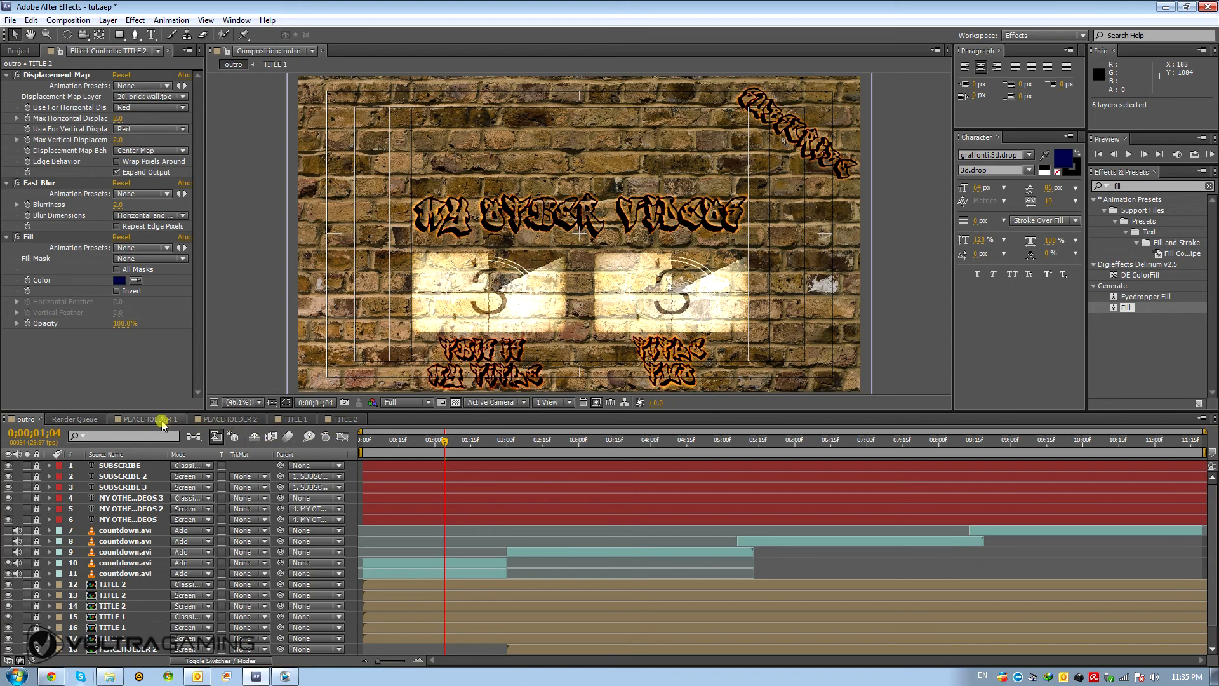
- Review the PLACEHOLDER 1, PLACEHOLDER 2, TITLE 1 and TITLE 2 compositions and scrub through the outro composition's timeline
left_click(154, 420)
left_click(216, 419)
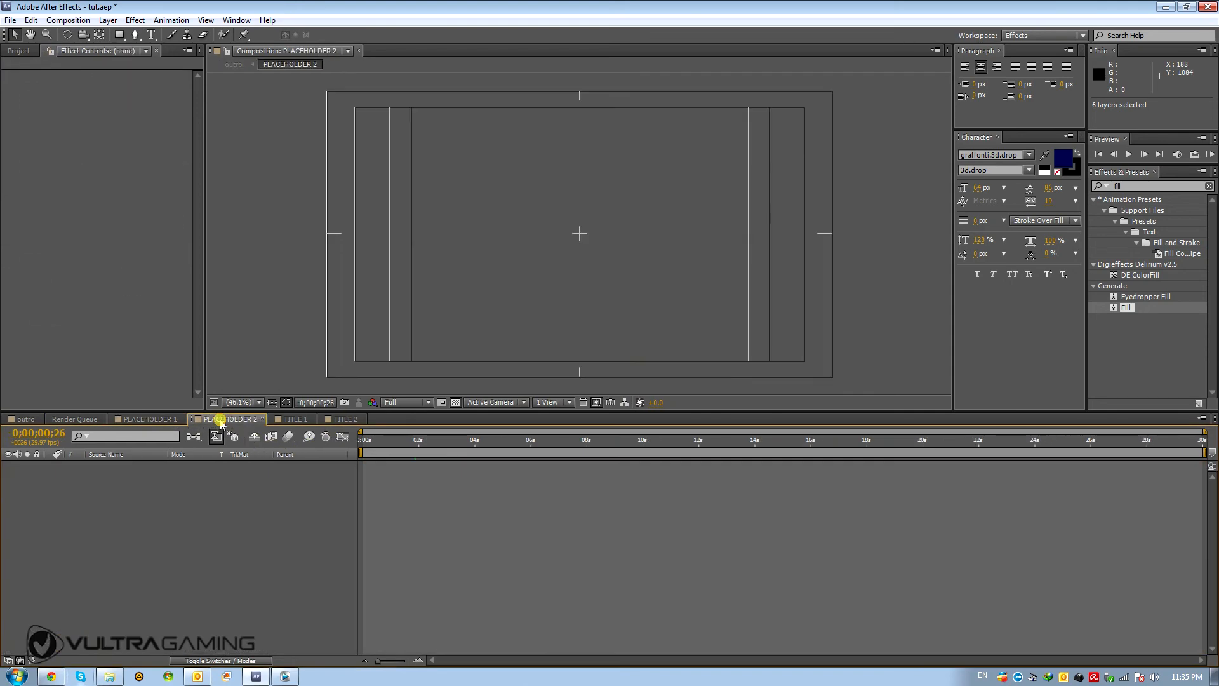
left_click_drag(409, 440, 495, 443)
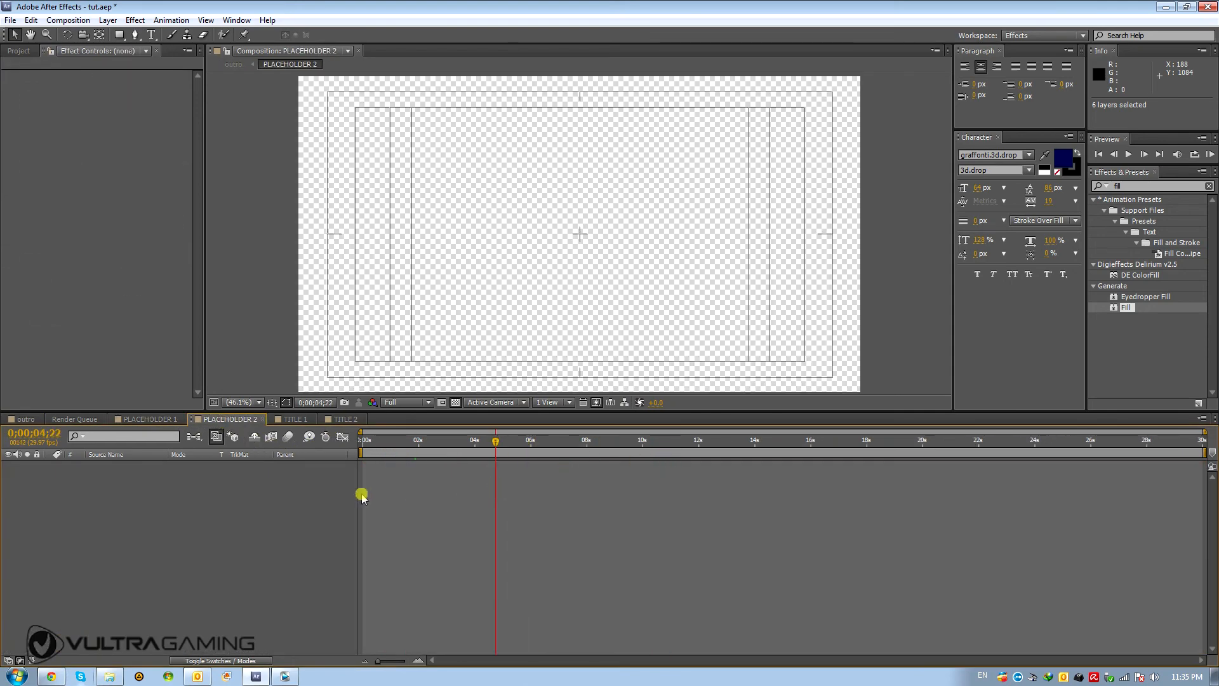
left_click(25, 419)
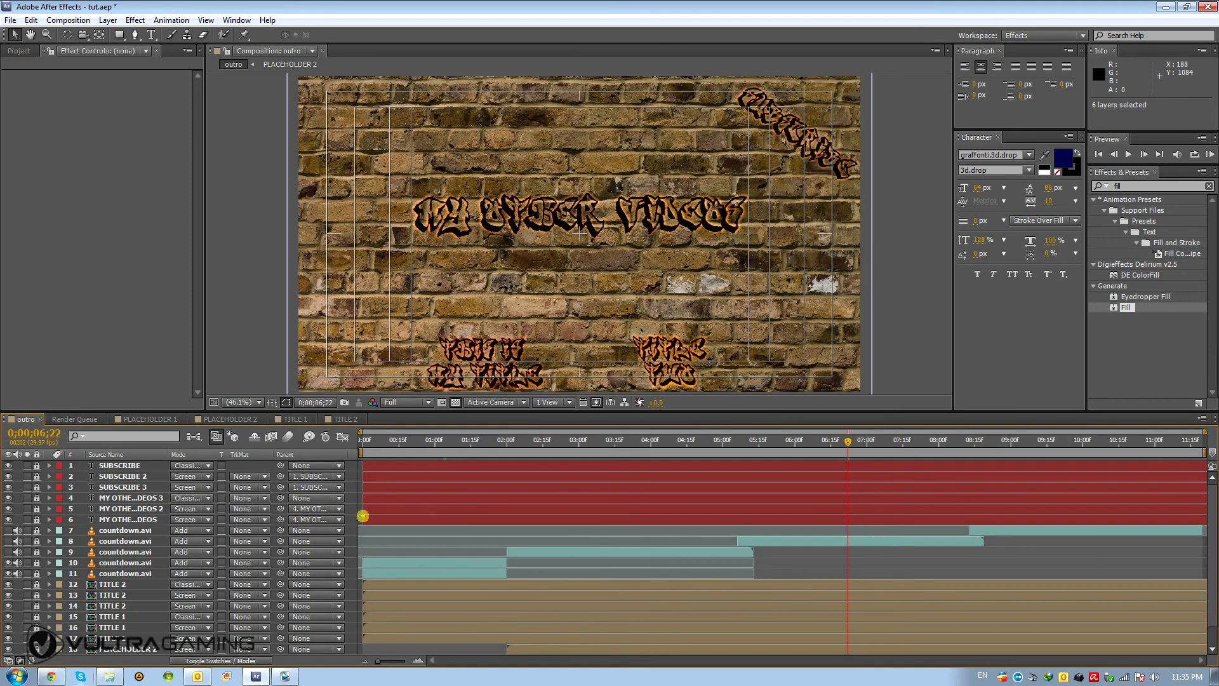
left_click_drag(416, 446, 685, 473)
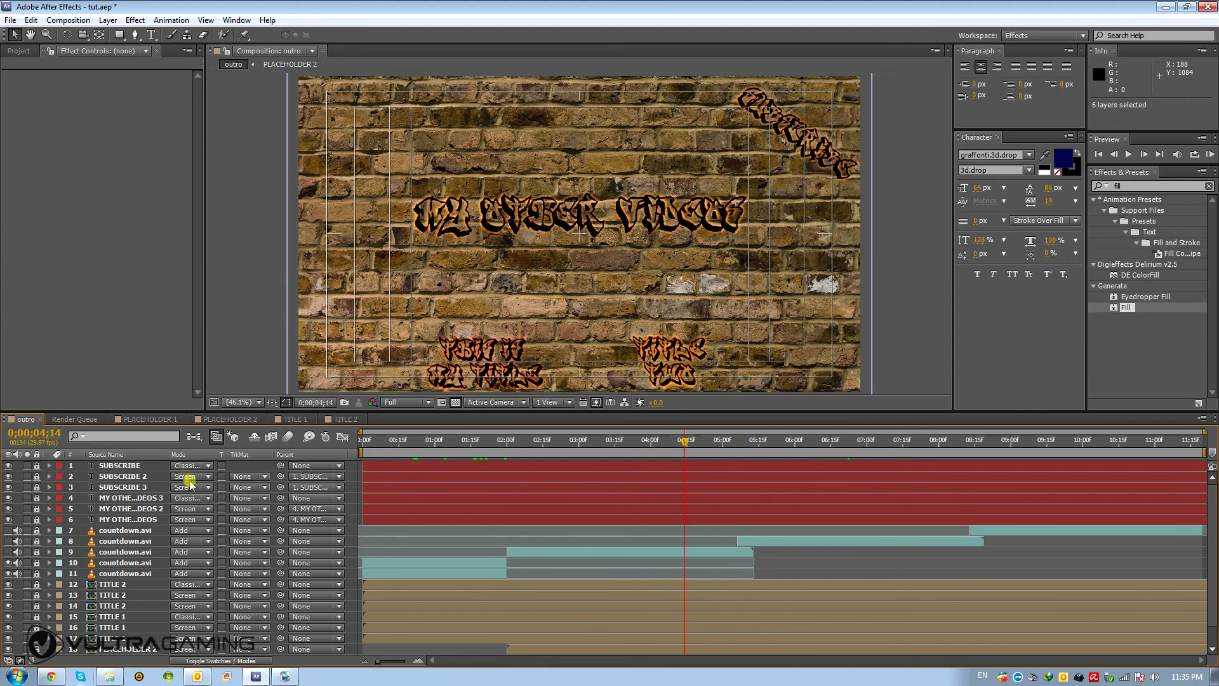
left_click(294, 419)
left_click(341, 419)
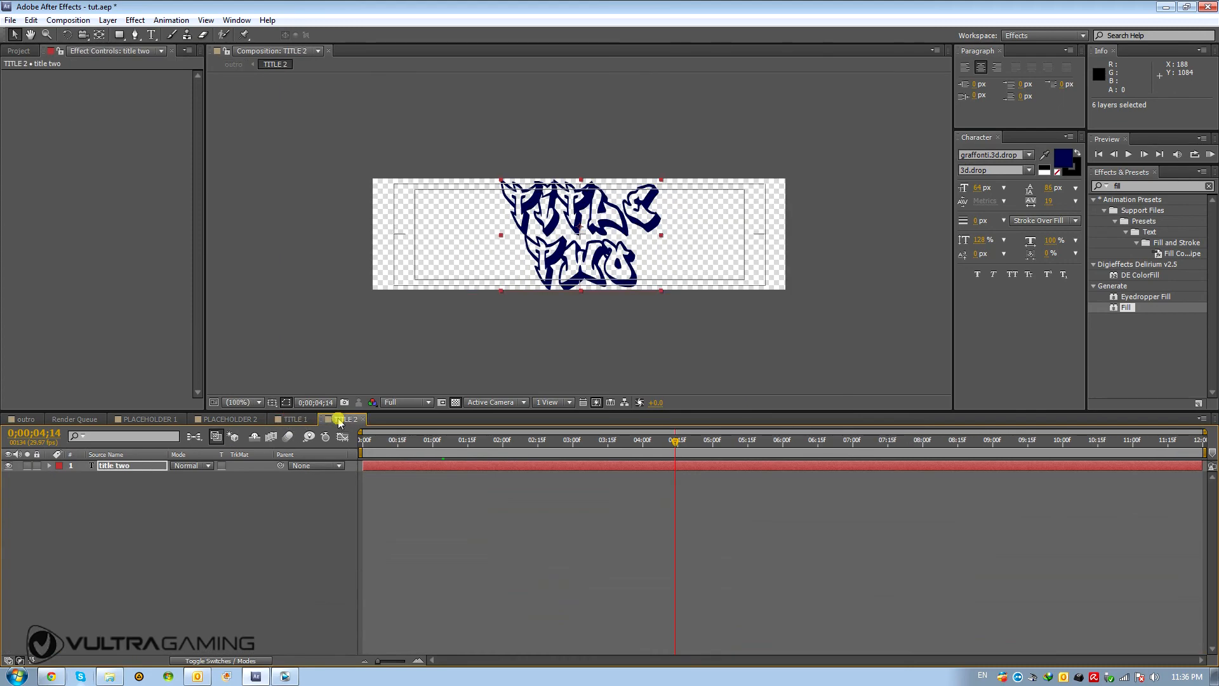
left_click(293, 419)
left_click(336, 419)
left_click(25, 419)
left_click(497, 440)
left_click_drag(508, 446, 599, 481)
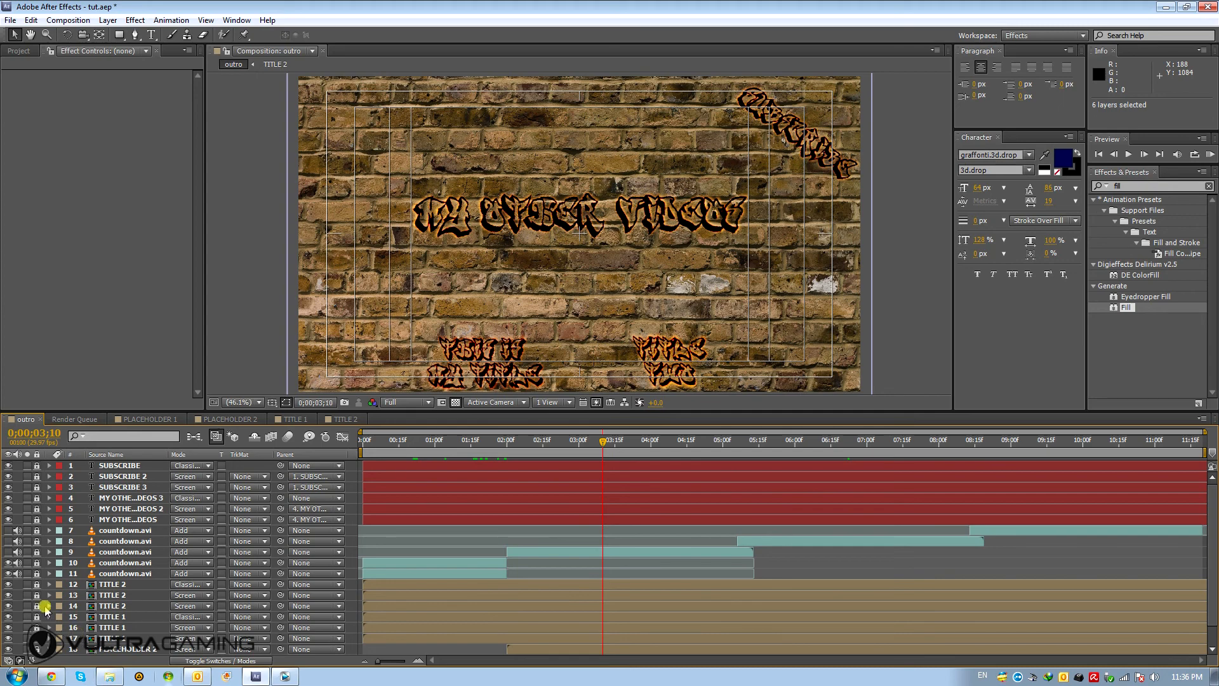
- Set the opacity of the bottom, yellow-filled TITLE 2 layer to 54%, collapse its properties and lock it
left_click(106, 606)
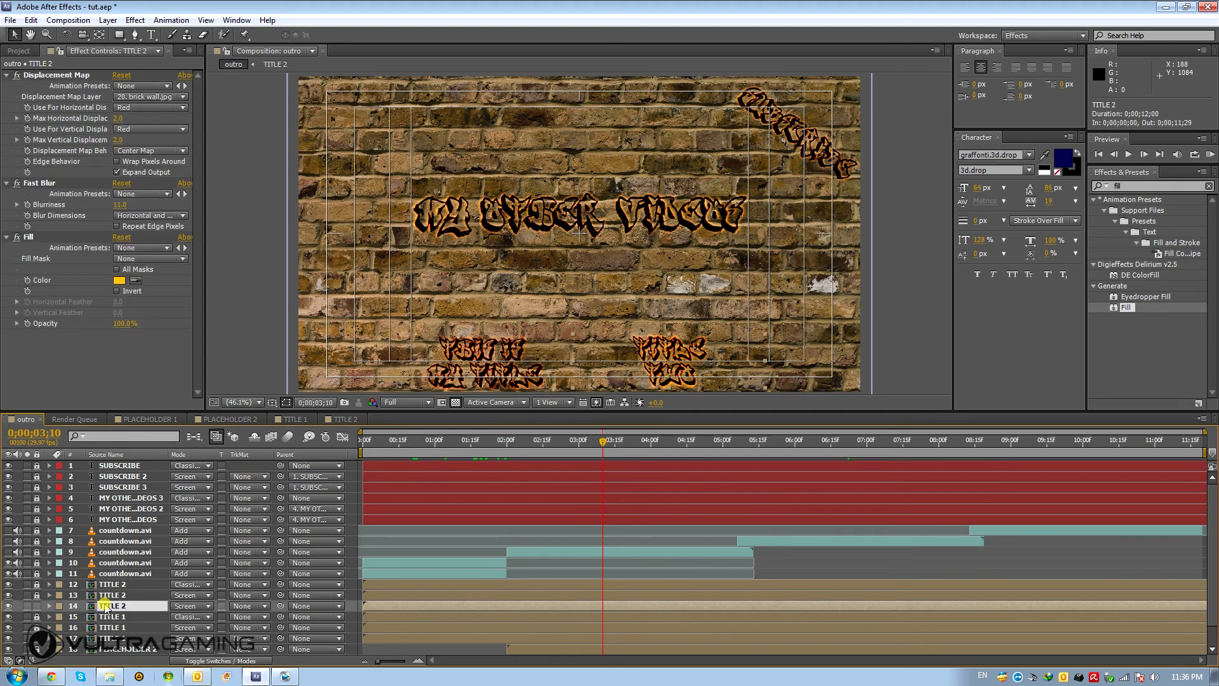
key("t")
left_click_drag(181, 613, 165, 616)
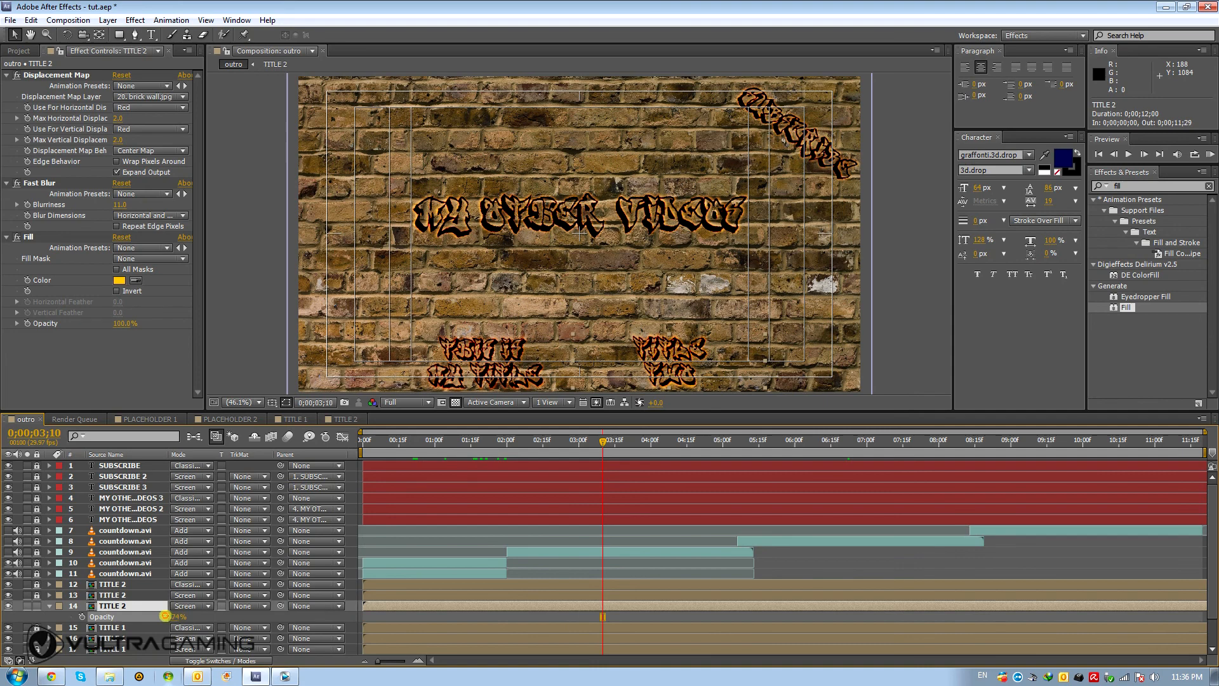
left_click_drag(155, 618, 155, 618)
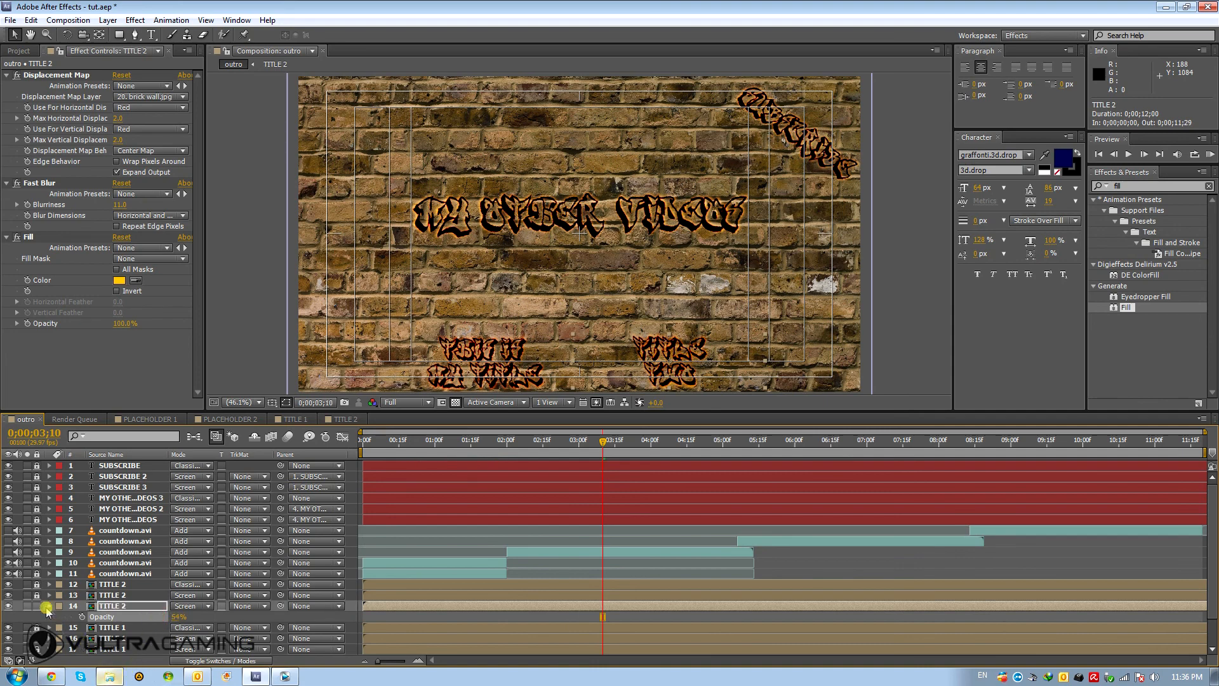
left_click(48, 607)
left_click(37, 606)
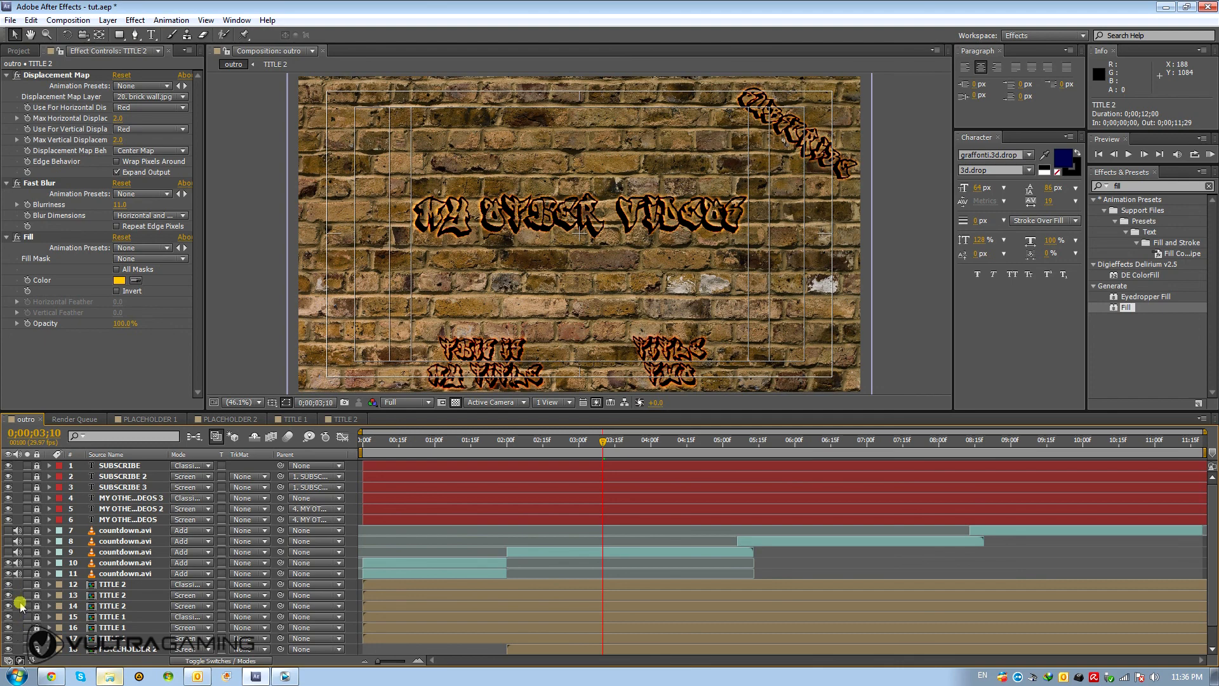
- Turn off the Title/Action Safe overlay in the outro composition and scrub through the timeline to check the countdowns
scroll(21, 605, "down", 1)
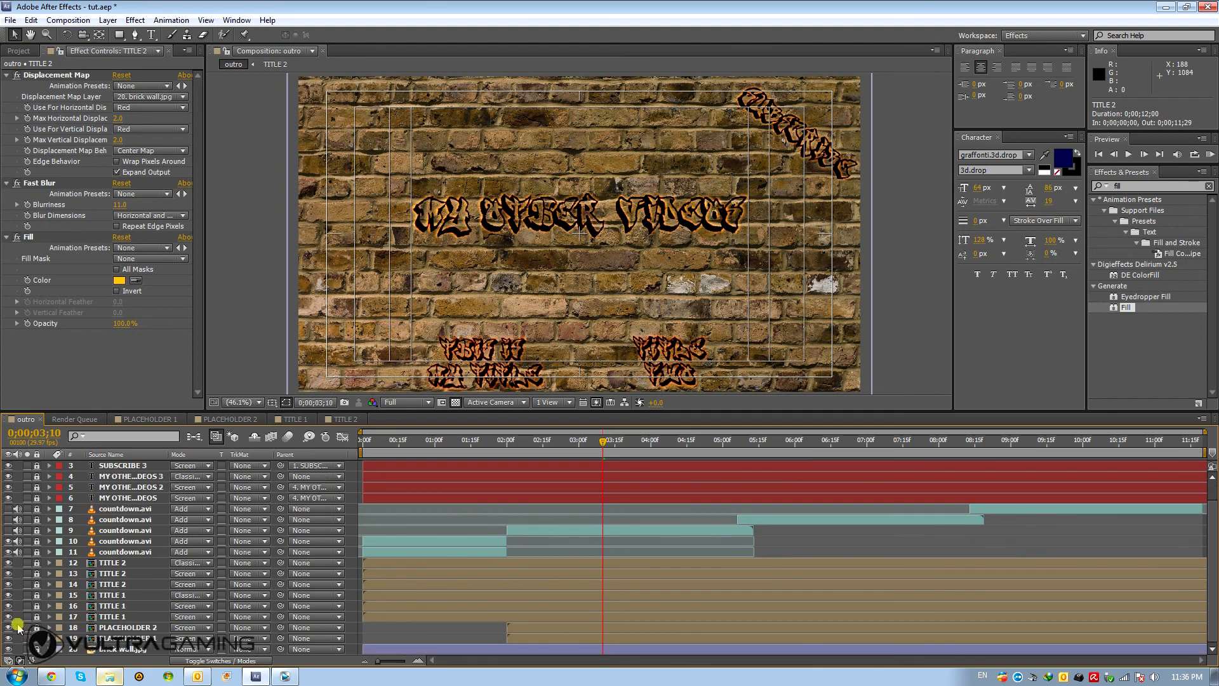
left_click_drag(565, 450, 1030, 445)
left_click_drag(912, 468, 679, 485)
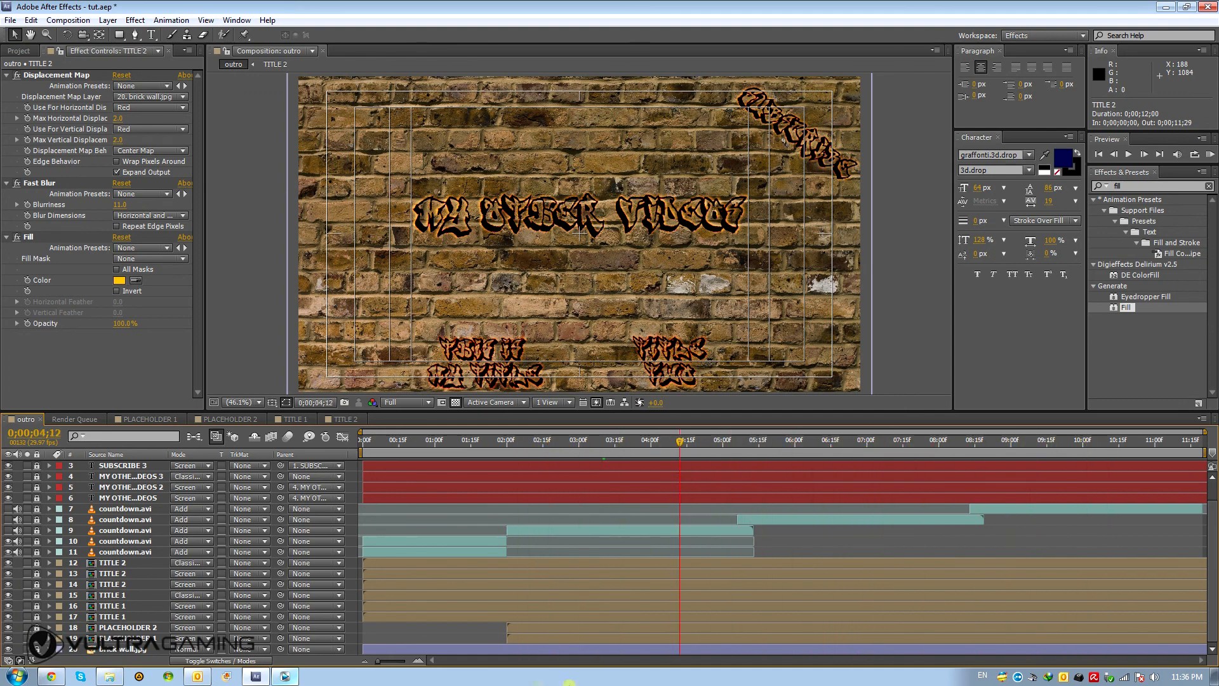
left_click(272, 402)
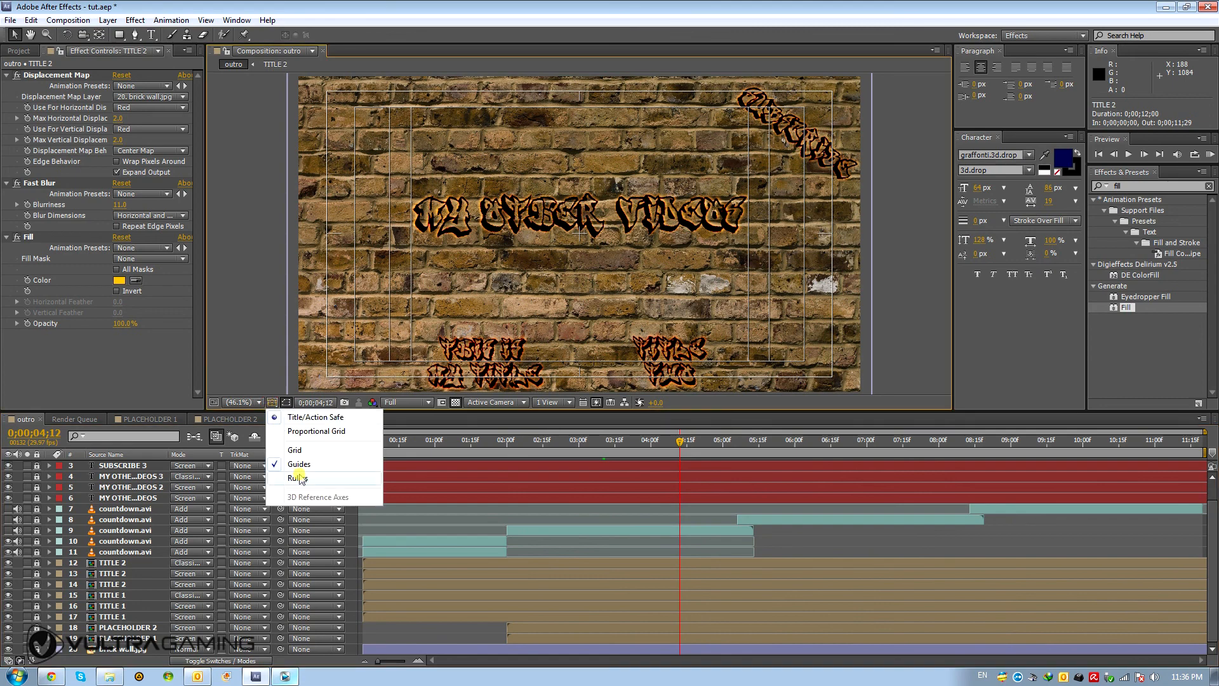
left_click(298, 418)
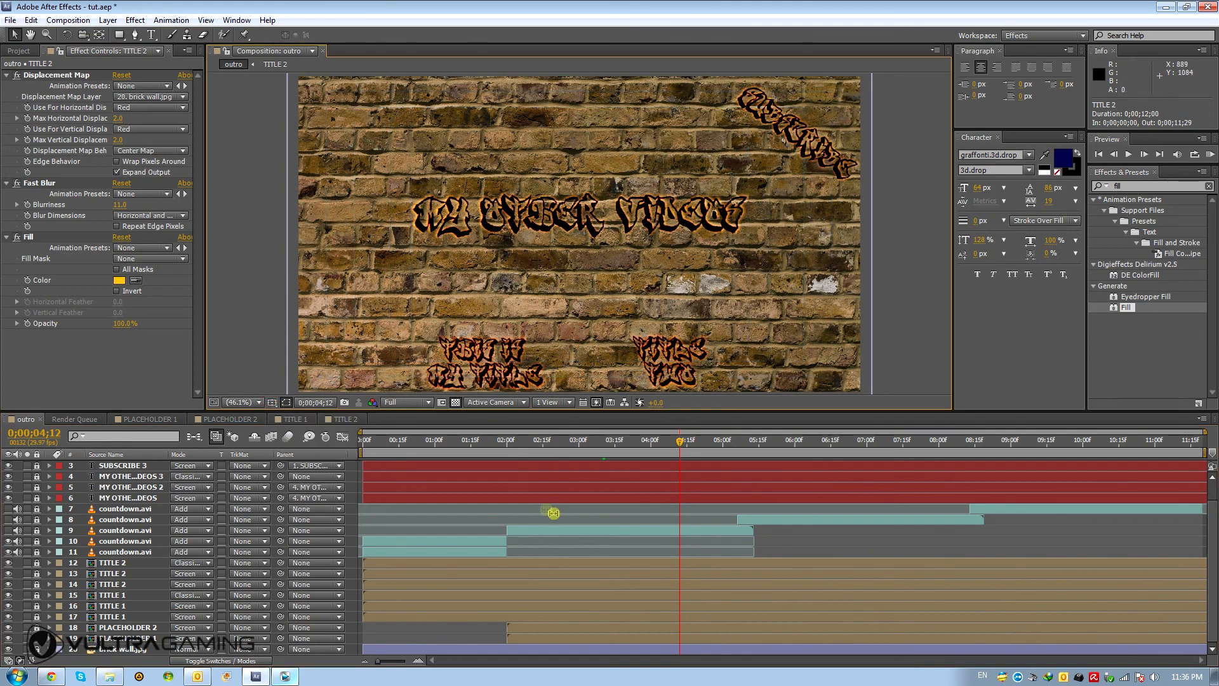
left_click_drag(453, 445, 494, 501)
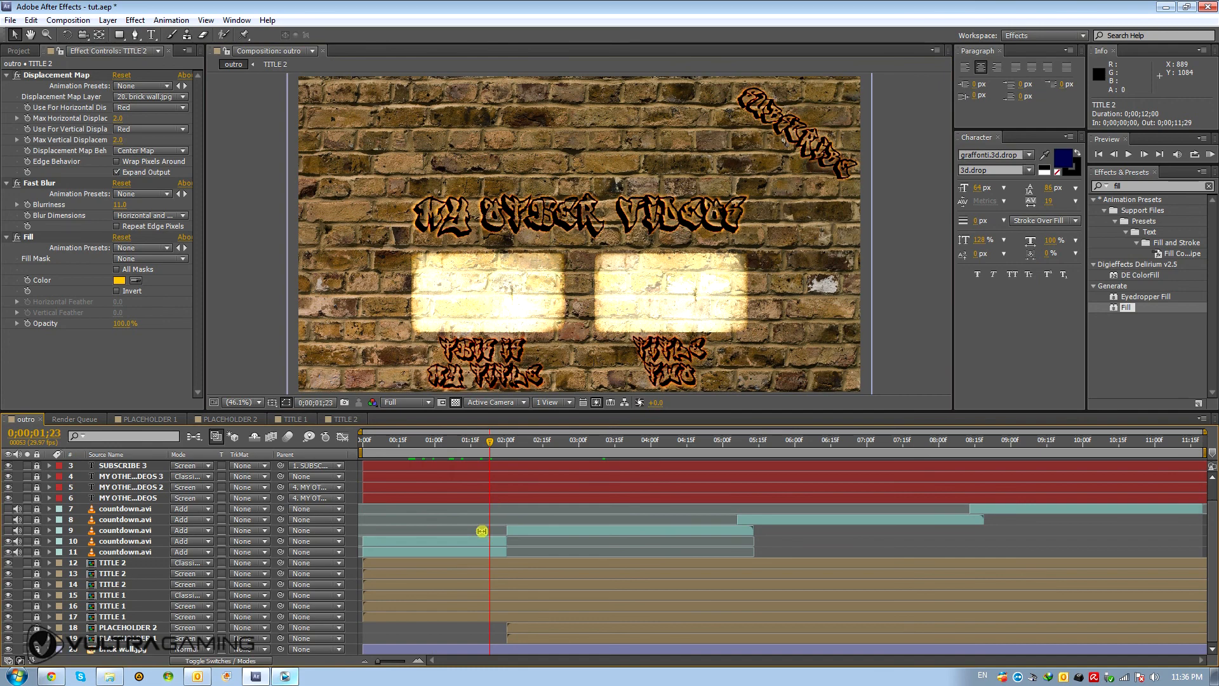
left_click_drag(432, 446, 455, 461)
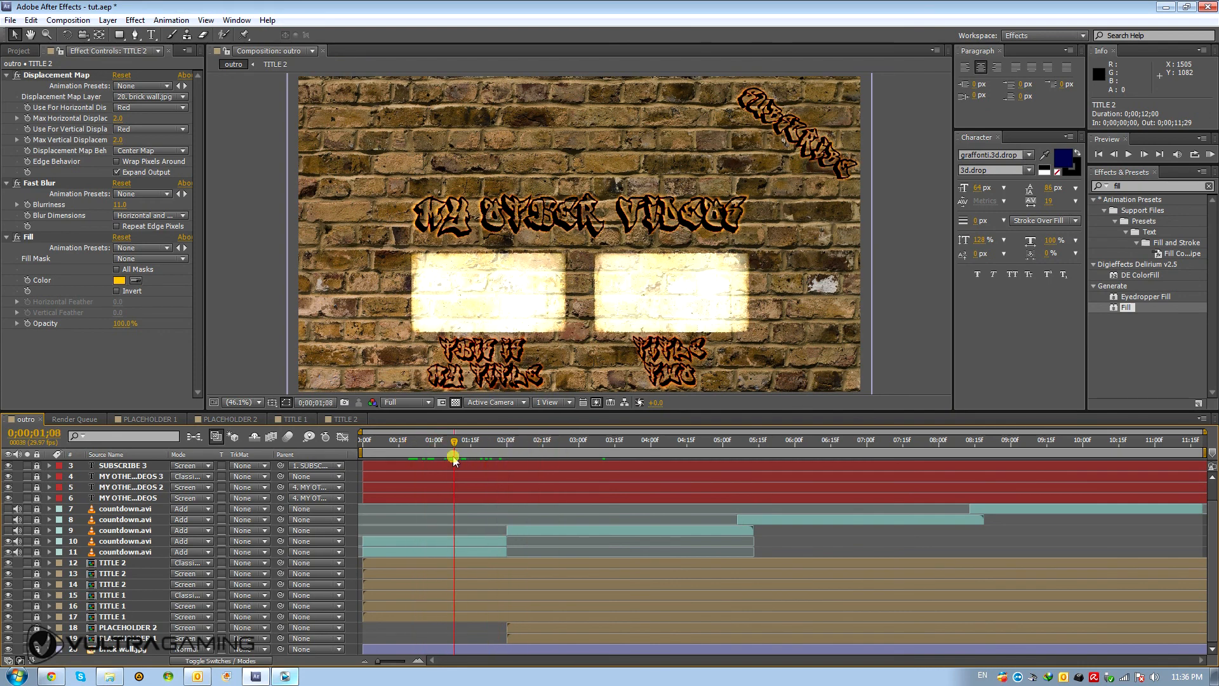